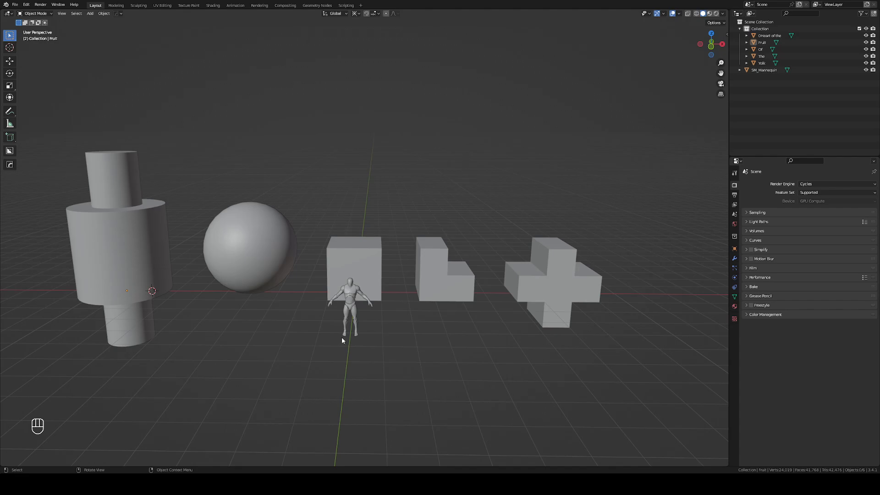
Select the cube behind the mannequin and frame it together with the neighbouring shapes.
{"action": "left_click", "coordinate": [349, 252]}
{"action": "key", "text": "KP_Decimal"}
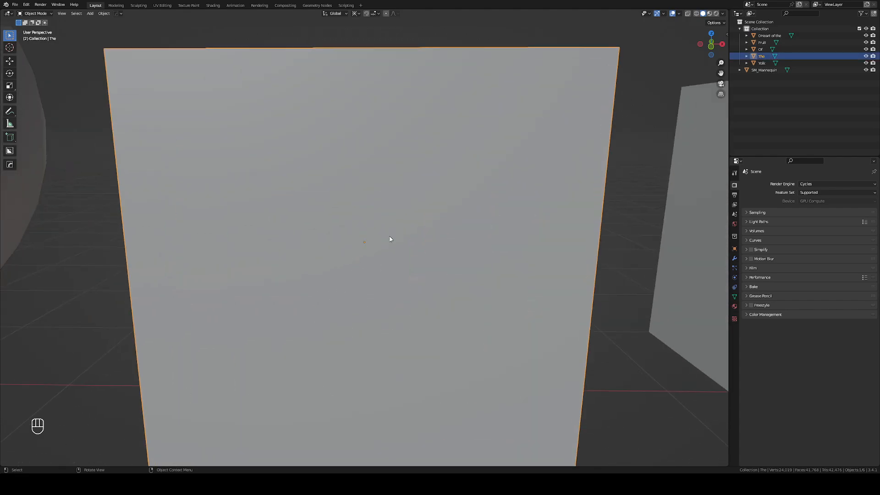
{"action": "scroll", "coordinate": [389, 239], "scroll_direction": "down", "scroll_amount": 11}
{"action": "mouse_move", "coordinate": [394, 217]}
{"action": "middle_mouse_down"}
{"action": "mouse_move", "coordinate": [387, 238]}
{"action": "mouse_move", "coordinate": [404, 236]}
{"action": "mouse_move", "coordinate": [397, 231]}
{"action": "middle_mouse_up"}
{"action": "scroll", "coordinate": [401, 226], "scroll_direction": "up", "scroll_amount": 5}
{"action": "scroll", "coordinate": [401, 223], "scroll_direction": "down", "scroll_amount": 1}
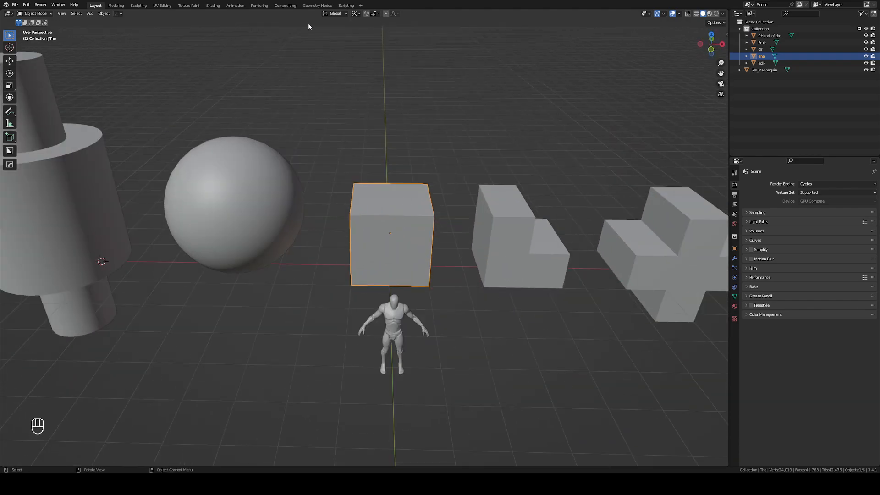
Create a new material named DeBug for the selected cube in the Shading workspace.
{"action": "left_click", "coordinate": [213, 5]}
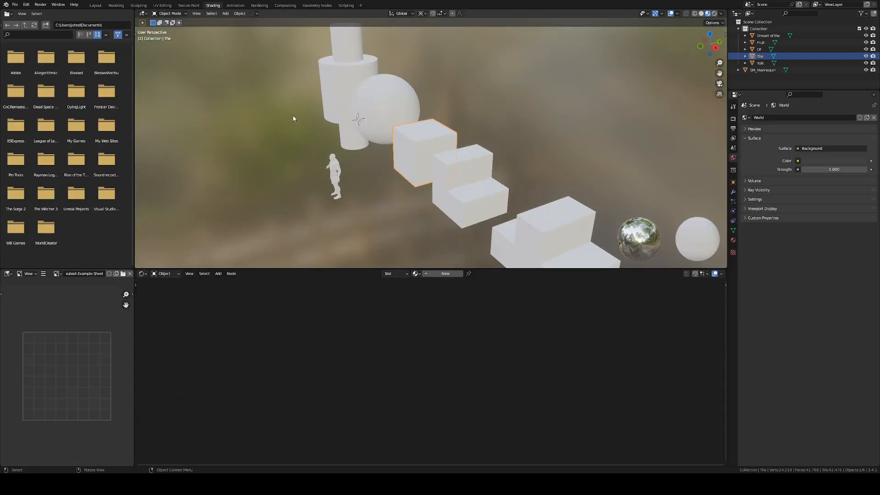
{"action": "left_click", "coordinate": [448, 274]}
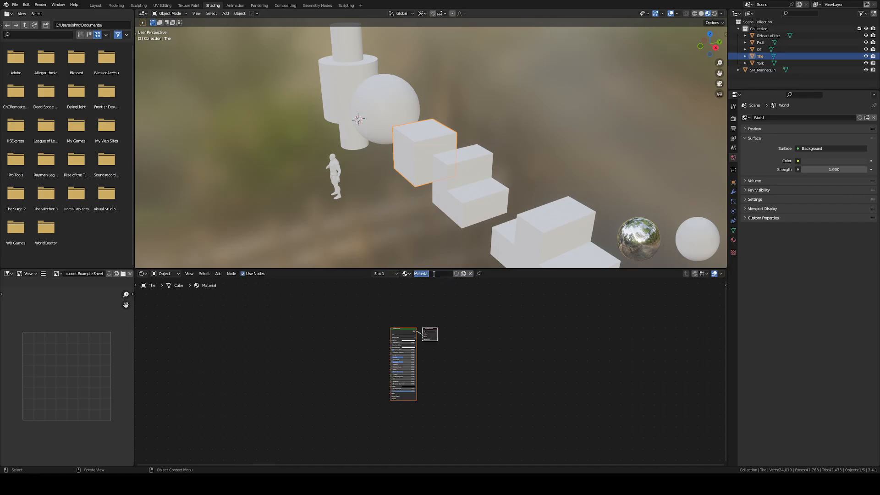
{"action": "type", "text": "DeBug"}
{"action": "key", "text": "Return"}
{"action": "left_click", "coordinate": [321, 332]}
Add an Image Texture node to the DeBug material, placed before the Principled BSDF node.
{"action": "scroll", "coordinate": [322, 331], "scroll_direction": "up", "scroll_amount": 3}
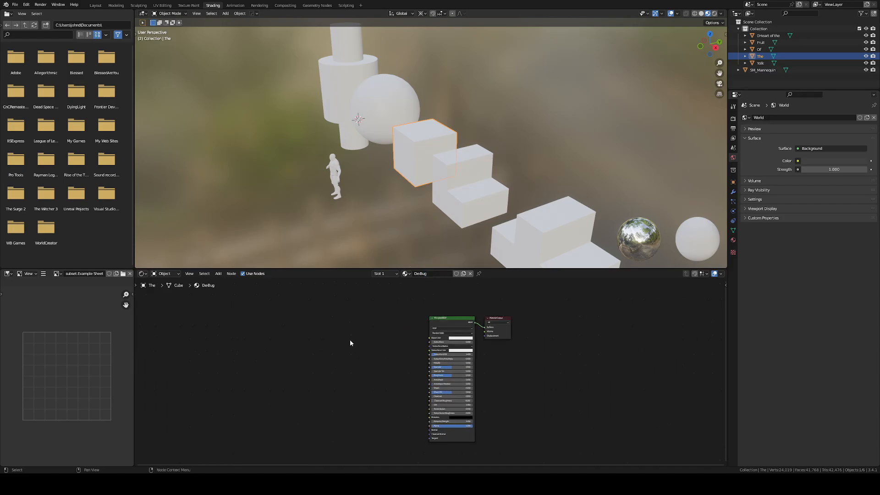
{"action": "key", "text": "shift+a"}
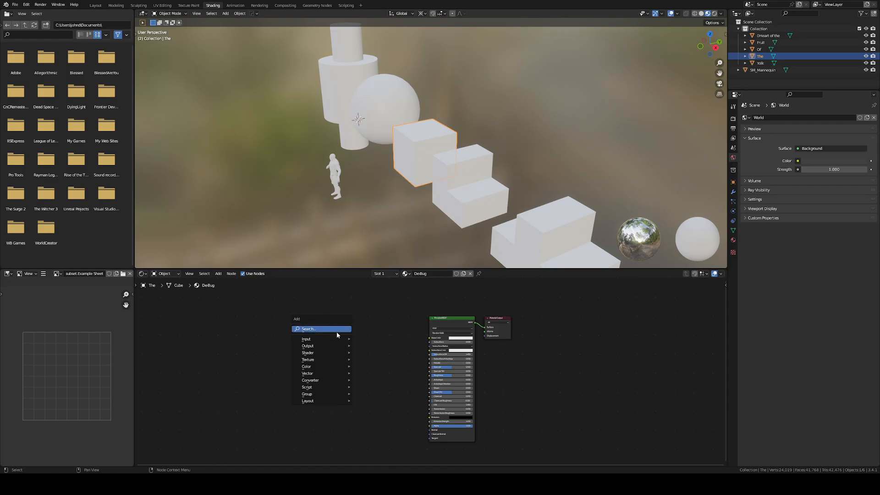
{"action": "left_click", "coordinate": [337, 329]}
{"action": "type", "text": "image"}
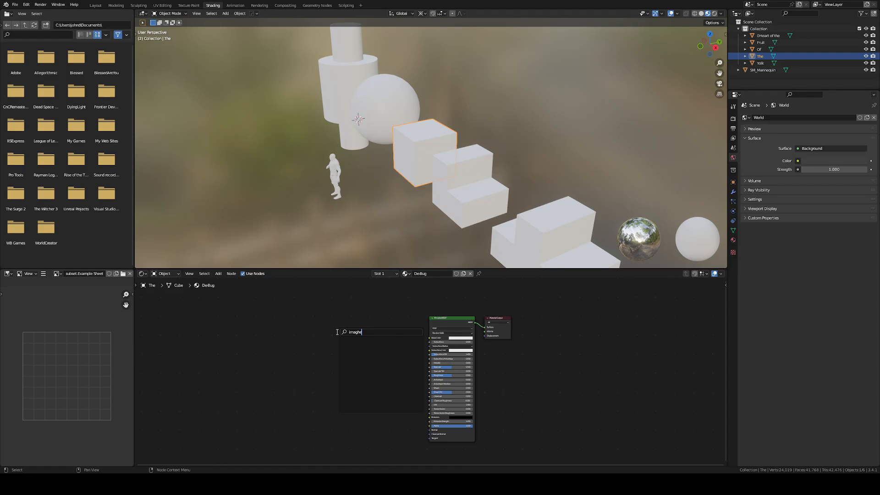
{"action": "key", "text": "Return"}
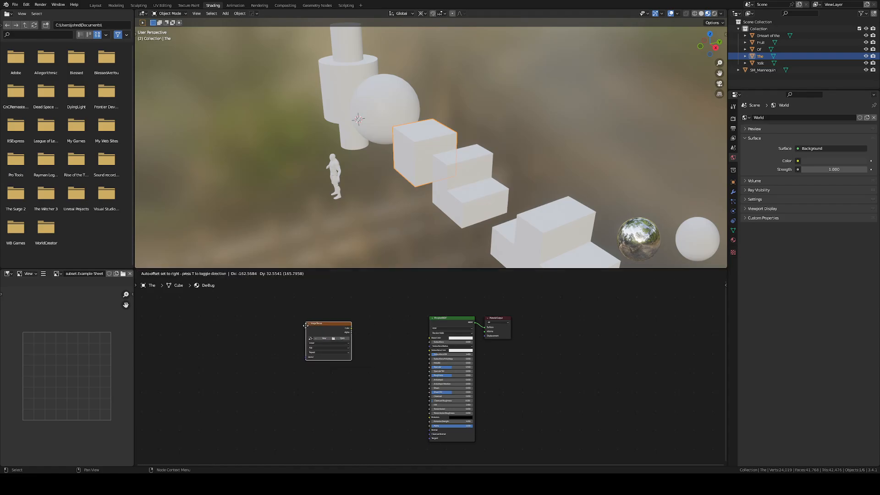
{"action": "left_click", "coordinate": [277, 334]}
{"action": "scroll", "coordinate": [278, 334], "scroll_direction": "up", "scroll_amount": 2}
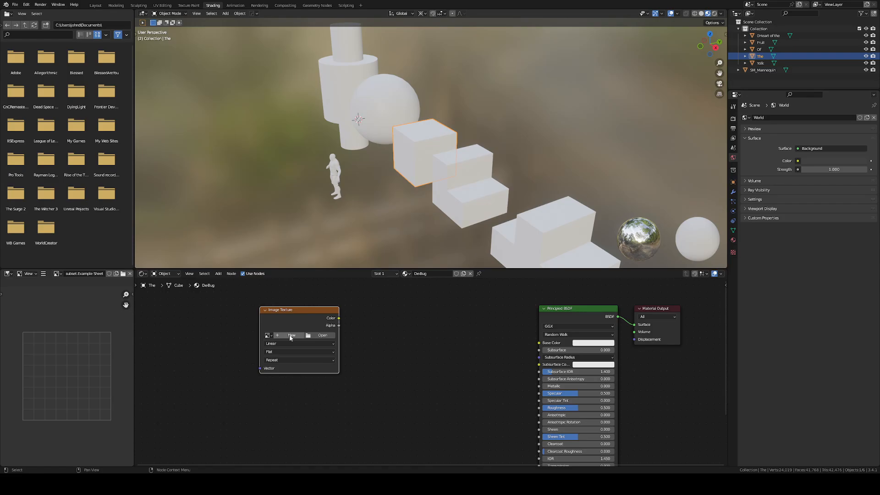
Start a new image for the texture node named UV_GRID, with width and height set to 4096 px.
{"action": "scroll", "coordinate": [280, 334], "scroll_direction": "down", "scroll_amount": 1}
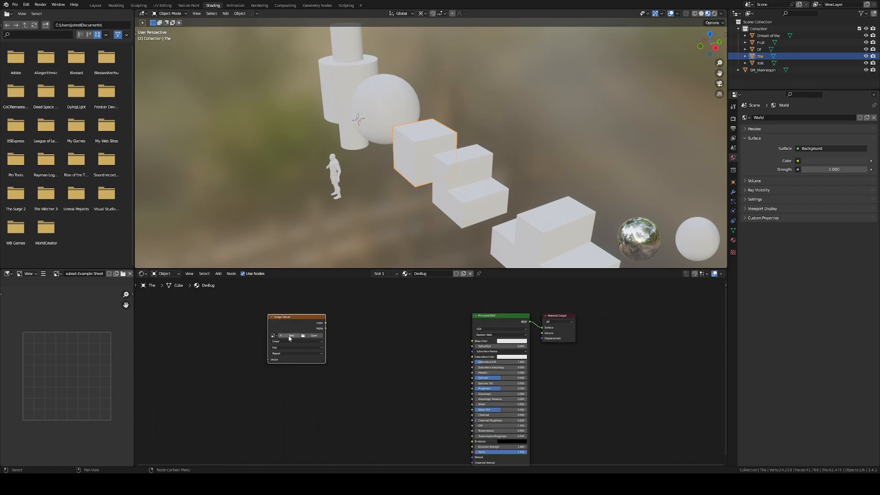
{"action": "left_click", "coordinate": [288, 339]}
{"action": "left_click", "coordinate": [300, 347]}
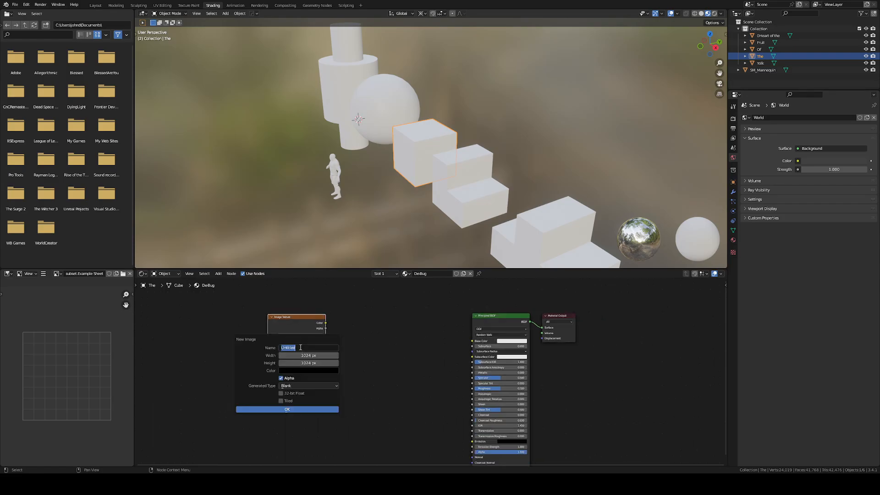
{"action": "type", "text": "UV_GRID"}
{"action": "left_click", "coordinate": [310, 355]}
{"action": "type", "text": "40"}
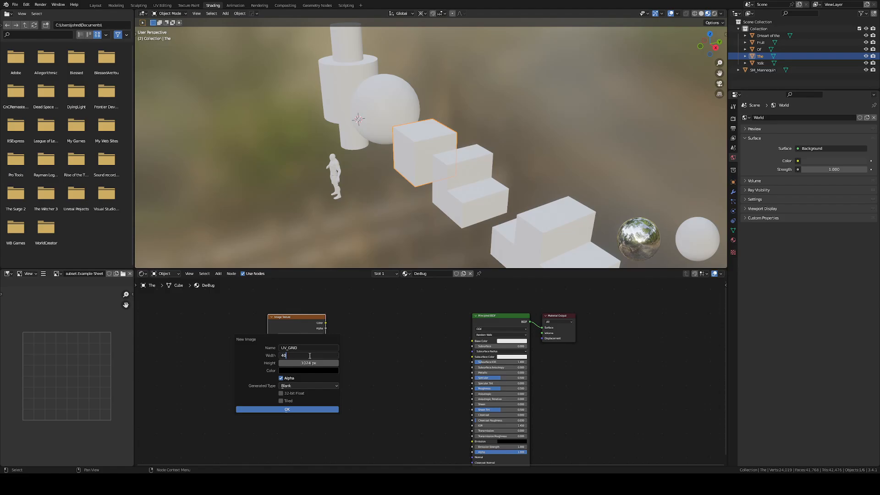
{"action": "type", "text": "96"}
{"action": "key", "text": "Tab"}
{"action": "type", "text": "409"}
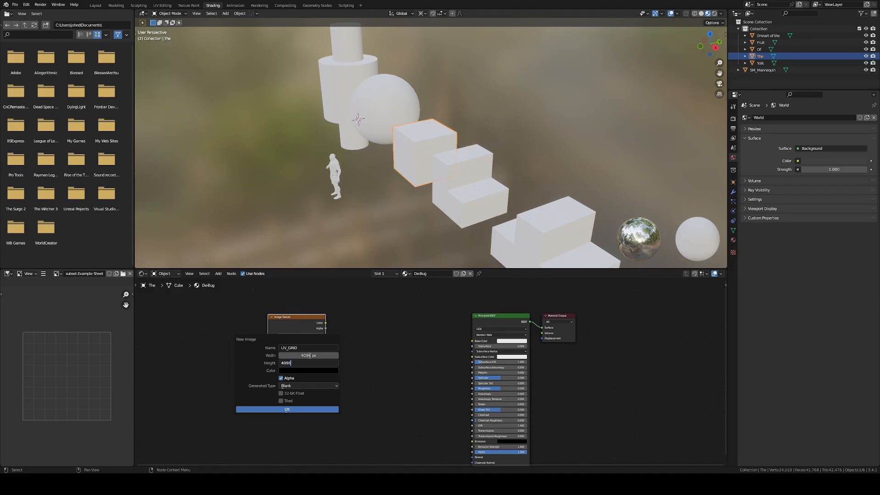
{"action": "key", "text": "Return"}
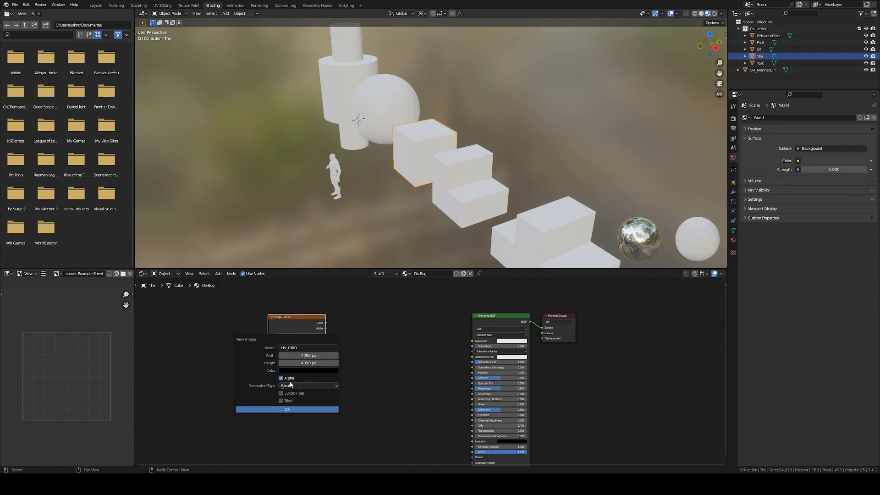
Set the new image's generated type to Color Grid and create the image.
{"action": "left_click", "coordinate": [286, 409]}
{"action": "left_click", "coordinate": [295, 387]}
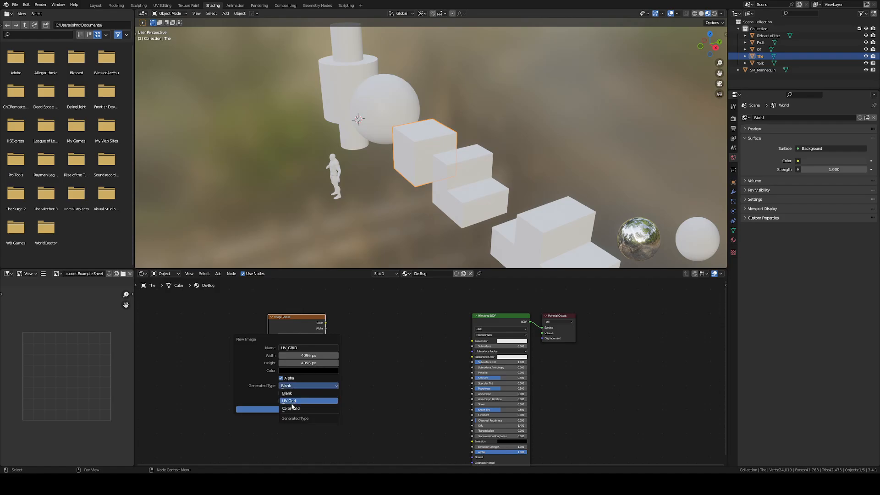
{"action": "left_click", "coordinate": [295, 401]}
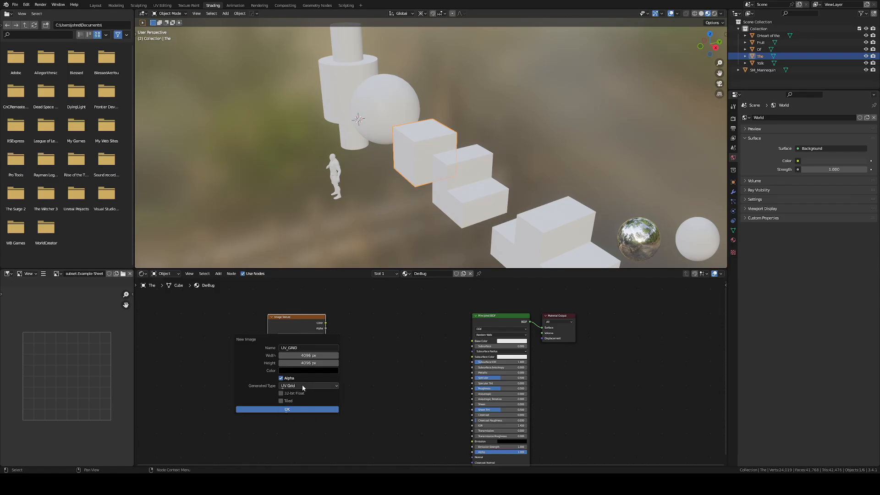
{"action": "left_click", "coordinate": [304, 386]}
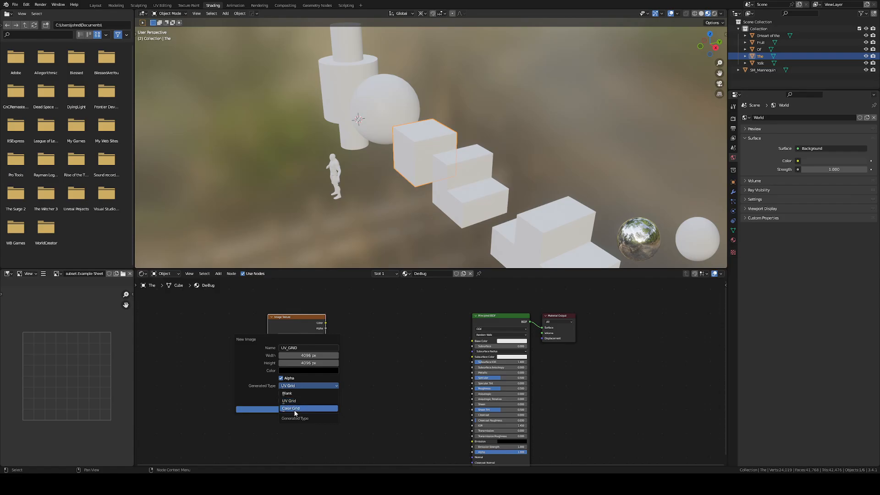
{"action": "left_click", "coordinate": [298, 401]}
{"action": "left_click", "coordinate": [304, 410]}
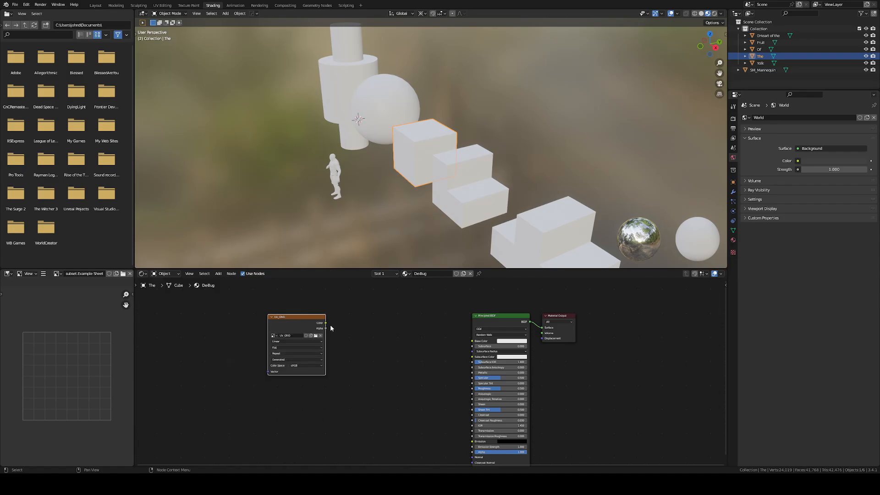
Connect the UV_GRID texture's Color output to the Base Color input of the Principled BSDF.
{"action": "left_click_drag", "start_coordinate": [325, 323], "coordinate": [473, 341]}
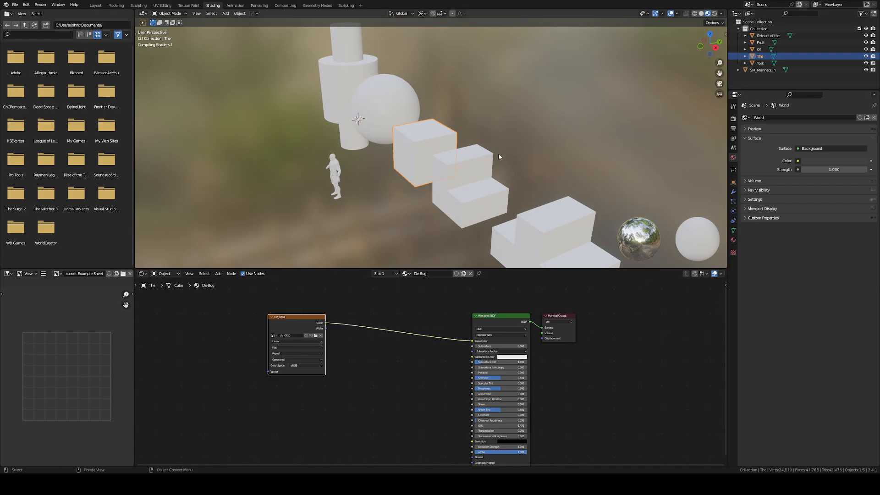
{"action": "scroll", "coordinate": [468, 141], "scroll_direction": "up", "scroll_amount": 6}
{"action": "scroll", "coordinate": [470, 138], "scroll_direction": "down", "scroll_amount": 6}
{"action": "mouse_move", "coordinate": [477, 129]}
{"action": "middle_mouse_down"}
{"action": "mouse_move", "coordinate": [458, 119]}
{"action": "mouse_move", "coordinate": [472, 137]}
{"action": "middle_mouse_up"}
{"action": "scroll", "coordinate": [474, 143], "scroll_direction": "up", "scroll_amount": 7}
{"action": "scroll", "coordinate": [468, 147], "scroll_direction": "down", "scroll_amount": 10}
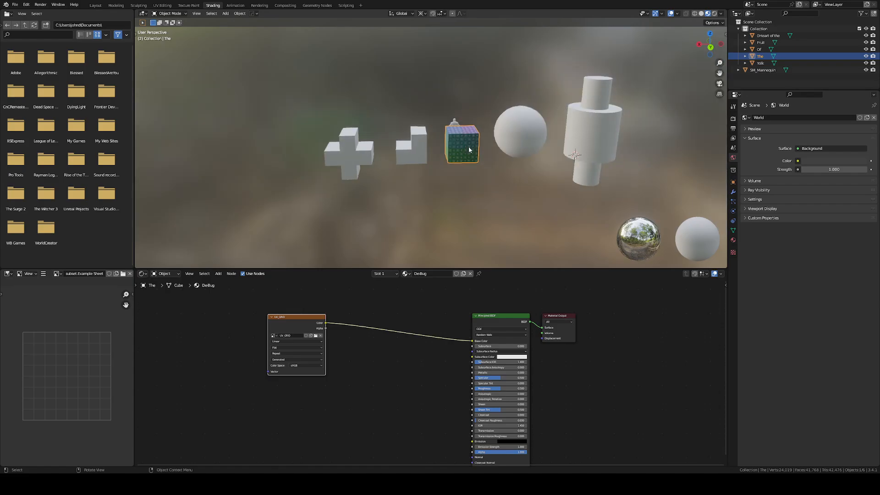
Display the viewport in Material Preview shading and open the cube's material properties.
{"action": "left_click", "coordinate": [701, 14]}
{"action": "left_click", "coordinate": [708, 14]}
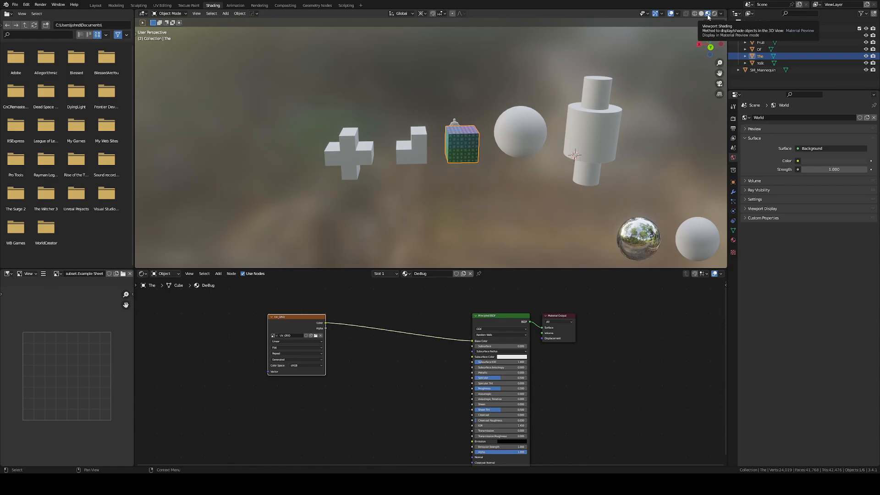
{"action": "scroll", "coordinate": [464, 142], "scroll_direction": "up", "scroll_amount": 6}
{"action": "middle_click_drag", "start_coordinate": [472, 136], "coordinate": [609, 133]}
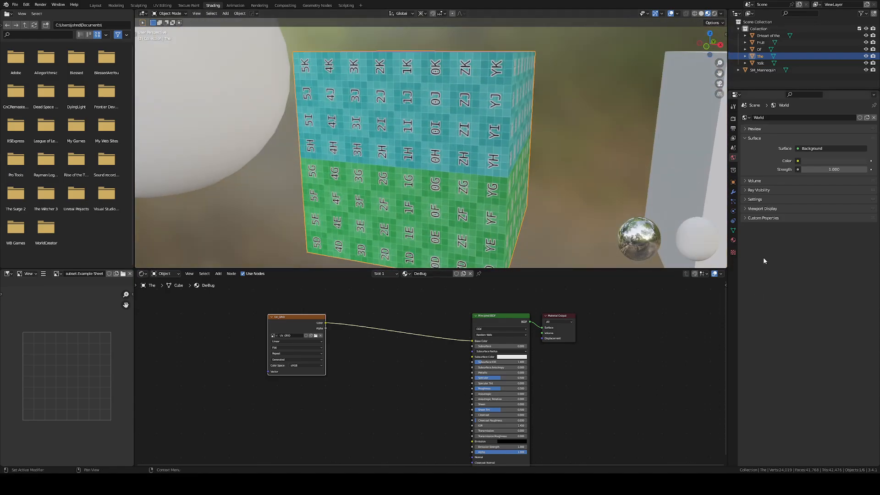
{"action": "left_click", "coordinate": [733, 240]}
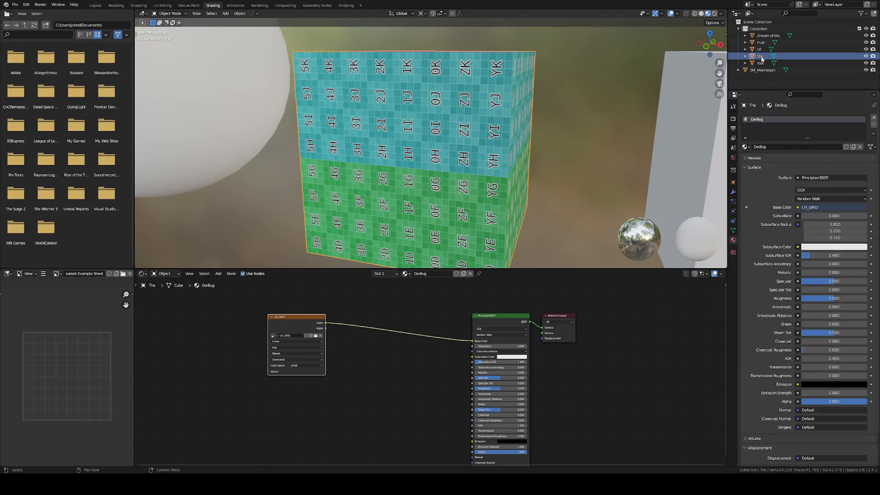
Examine the grid texture on the cube's faces from several sides and against the neighbouring untextured shapes.
{"action": "key", "text": "Home"}
{"action": "middle_click_drag", "start_coordinate": [507, 177], "coordinate": [513, 155]}
{"action": "scroll", "coordinate": [502, 153], "scroll_direction": "up", "scroll_amount": 7}
{"action": "scroll", "coordinate": [502, 153], "scroll_direction": "down", "scroll_amount": 7}
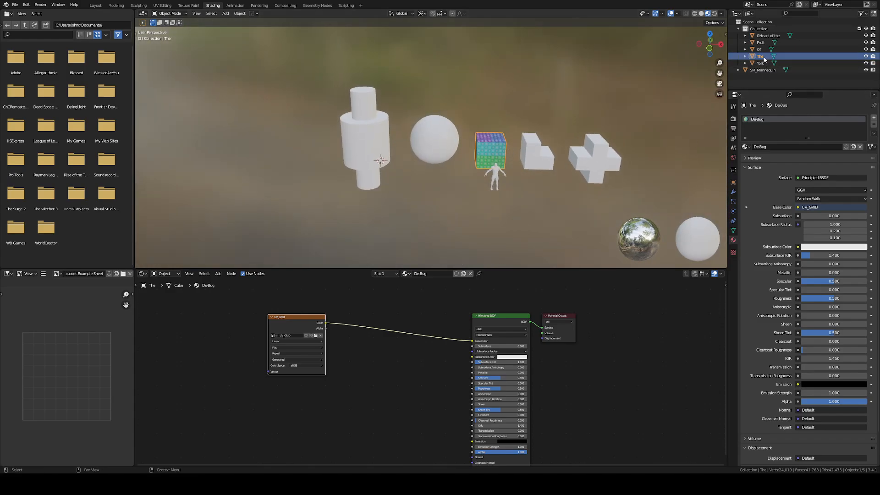
{"action": "scroll", "coordinate": [544, 124], "scroll_direction": "up", "scroll_amount": 3}
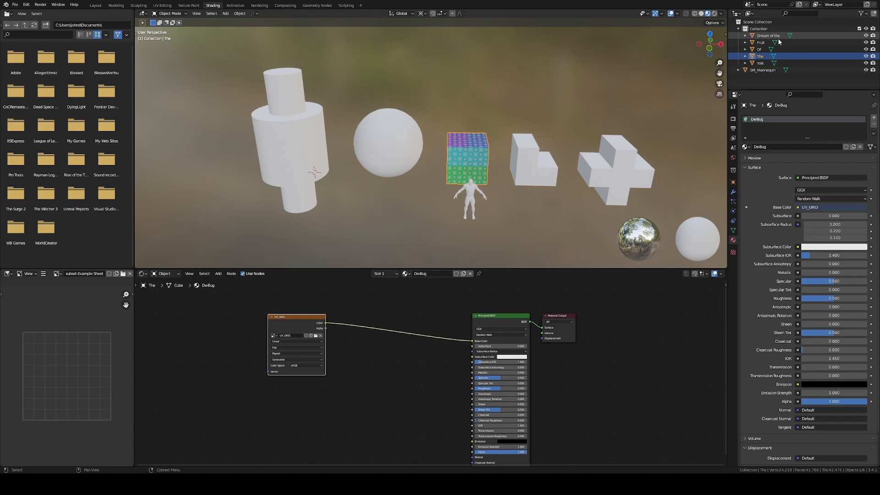
{"action": "scroll", "coordinate": [495, 155], "scroll_direction": "up", "scroll_amount": 6}
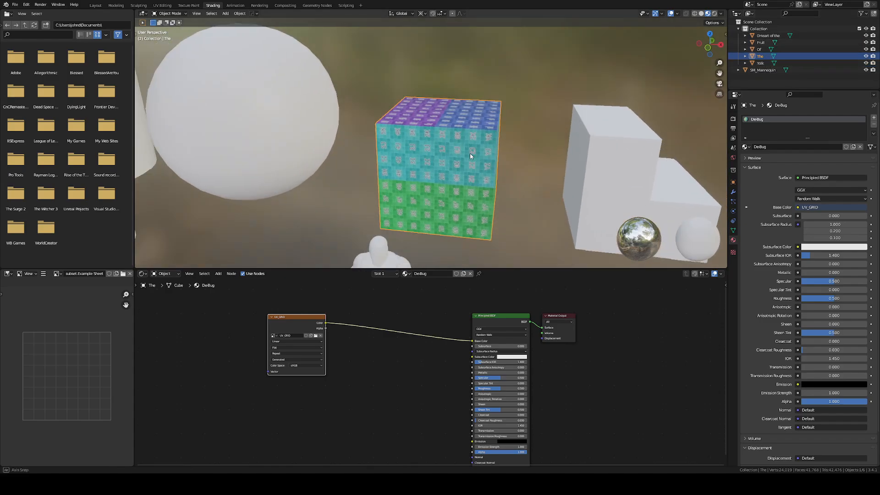
{"action": "middle_click_drag", "start_coordinate": [469, 153], "coordinate": [606, 140]}
{"action": "scroll", "coordinate": [466, 137], "scroll_direction": "up", "scroll_amount": 5}
{"action": "scroll", "coordinate": [465, 138], "scroll_direction": "down", "scroll_amount": 5}
{"action": "scroll", "coordinate": [418, 134], "scroll_direction": "up", "scroll_amount": 6}
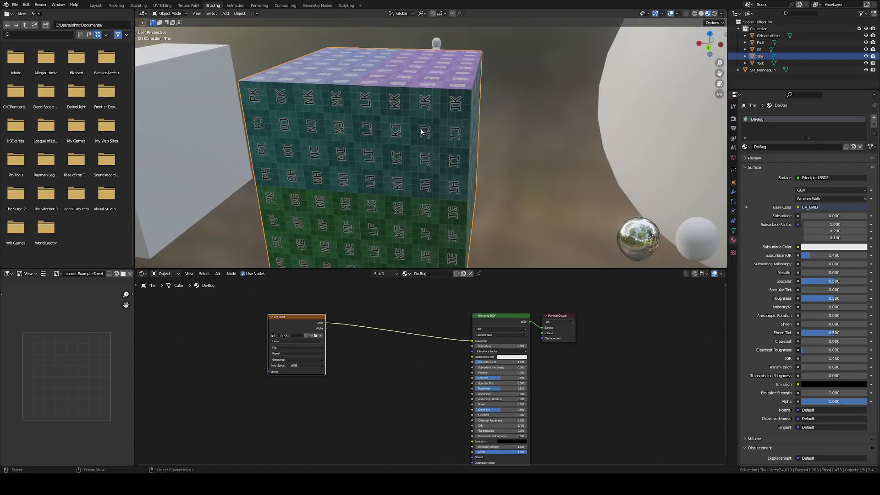
{"action": "middle_click_drag", "start_coordinate": [422, 132], "coordinate": [582, 134]}
{"action": "scroll", "coordinate": [568, 147], "scroll_direction": "down", "scroll_amount": 6}
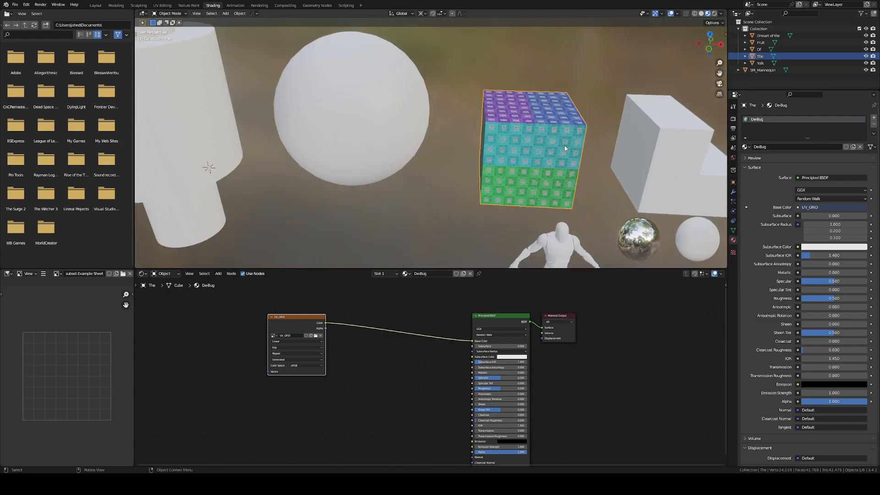
{"action": "scroll", "coordinate": [565, 148], "scroll_direction": "down", "scroll_amount": 4}
{"action": "scroll", "coordinate": [481, 133], "scroll_direction": "up", "scroll_amount": 7}
{"action": "scroll", "coordinate": [394, 115], "scroll_direction": "down", "scroll_amount": 4}
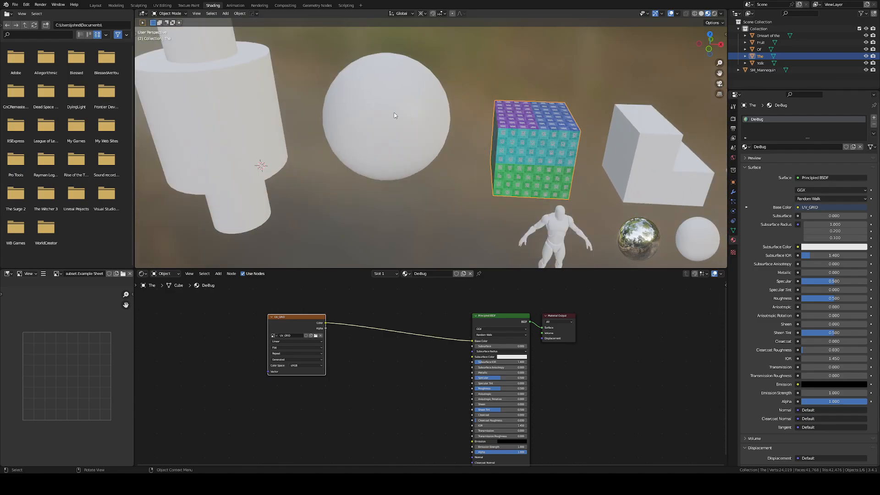
Make the textured cube the selected object and enter Edit Mode on it.
{"action": "left_click", "coordinate": [394, 115]}
{"action": "middle_click_drag", "start_coordinate": [394, 115], "coordinate": [430, 133]}
{"action": "left_click", "coordinate": [501, 140]}
{"action": "scroll", "coordinate": [493, 127], "scroll_direction": "down", "scroll_amount": 4}
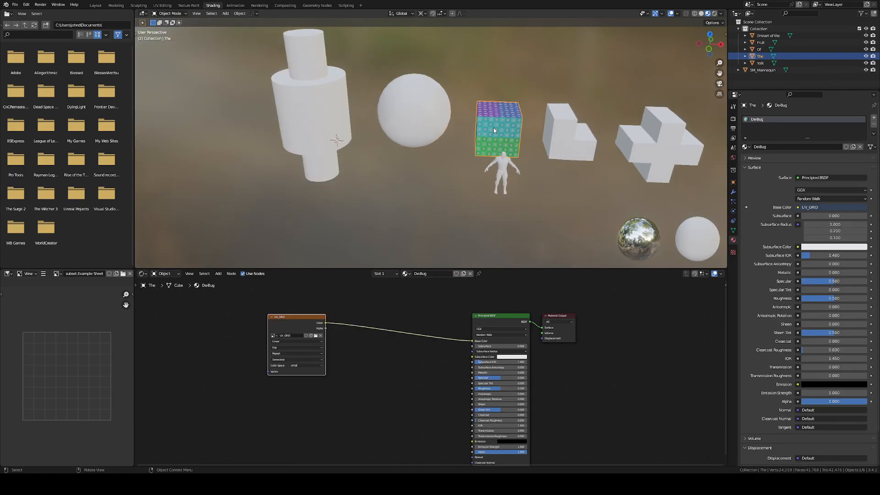
{"action": "middle_click_drag", "start_coordinate": [493, 127], "coordinate": [473, 144]}
{"action": "scroll", "coordinate": [485, 155], "scroll_direction": "up", "scroll_amount": 4}
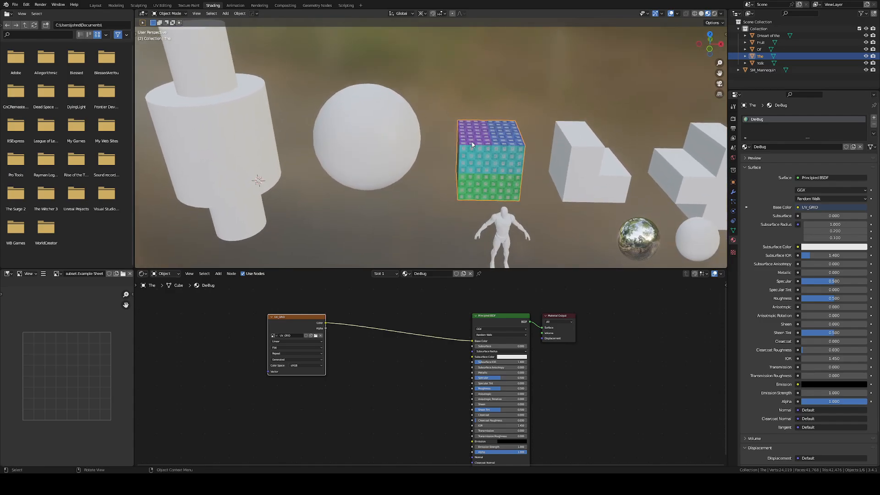
{"action": "key", "text": "Tab"}
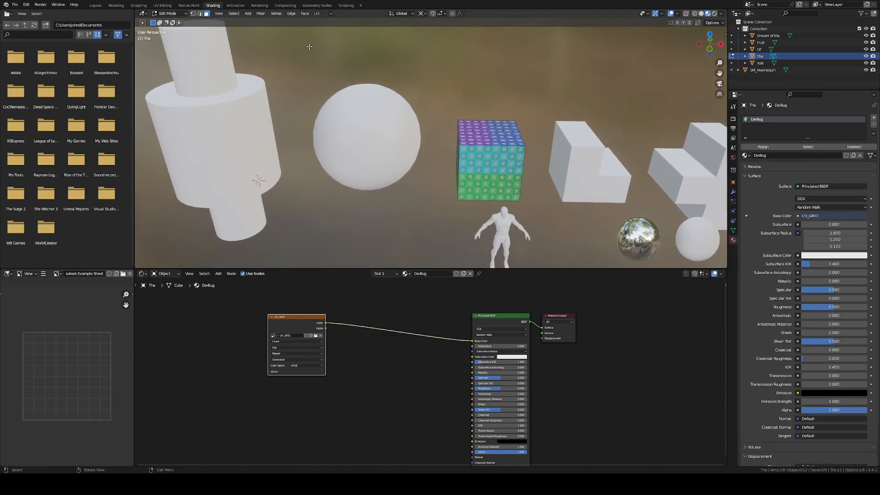
In the UV Editing workspace, display the 3D view in Material Preview shading and select all of the cube's faces.
{"action": "left_click", "coordinate": [161, 5]}
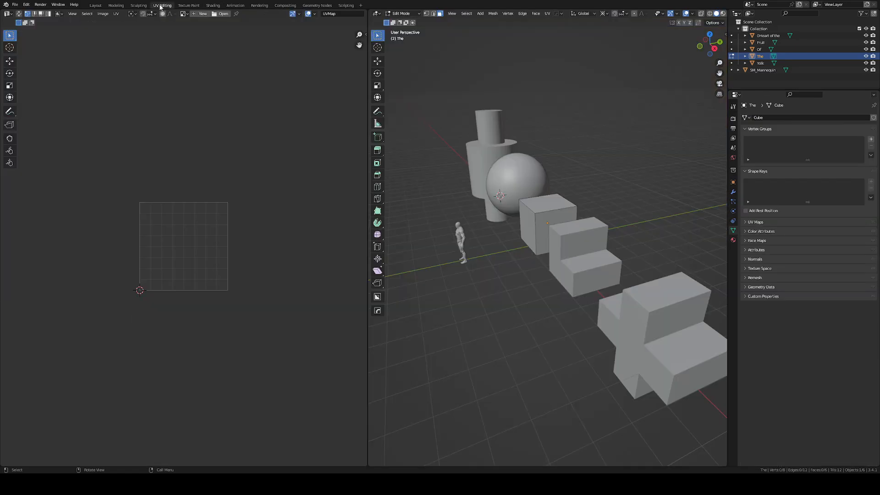
{"action": "left_click", "coordinate": [723, 14]}
{"action": "scroll", "coordinate": [543, 204], "scroll_direction": "up", "scroll_amount": 5}
{"action": "middle_click_drag", "start_coordinate": [539, 204], "coordinate": [608, 200]}
{"action": "scroll", "coordinate": [608, 201], "scroll_direction": "down", "scroll_amount": 2}
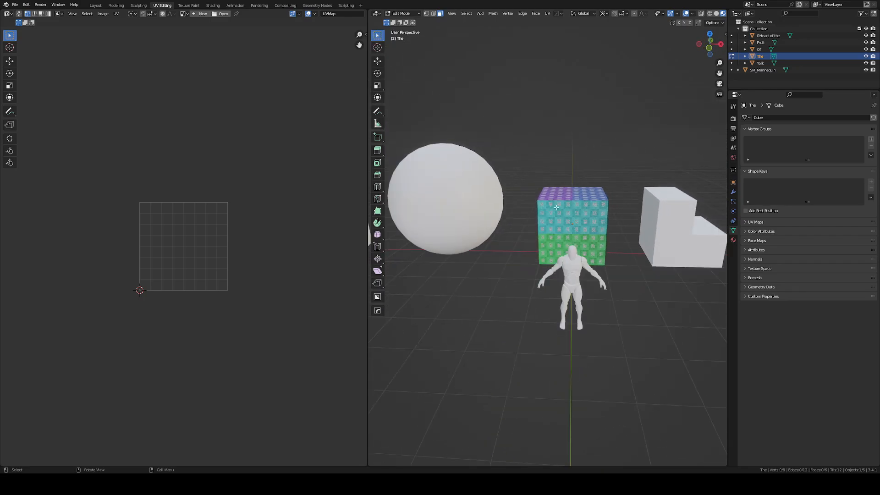
{"action": "scroll", "coordinate": [586, 211], "scroll_direction": "up", "scroll_amount": 6}
{"action": "key", "text": "a"}
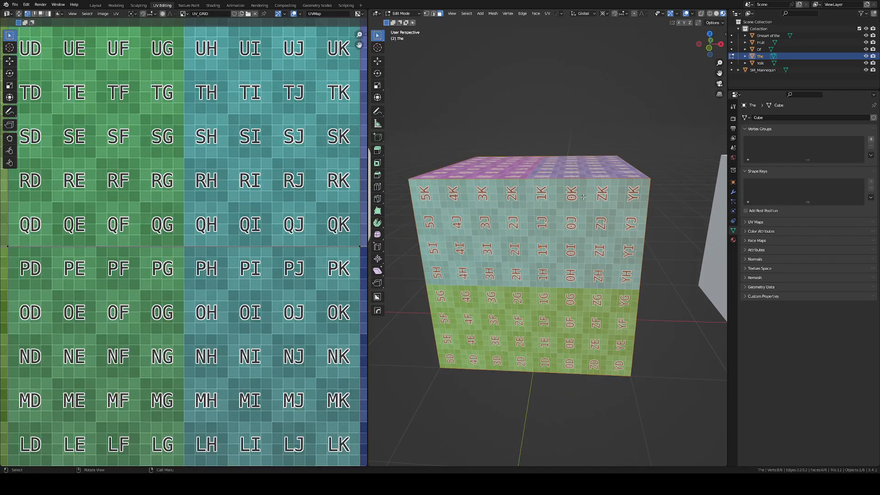
Select the cube's whole UV layout and try scaling it up beyond the UV grid image by about 1.59.
{"action": "scroll", "coordinate": [295, 222], "scroll_direction": "down", "scroll_amount": 5}
{"action": "scroll", "coordinate": [281, 218], "scroll_direction": "up", "scroll_amount": 3}
{"action": "key", "text": "a"}
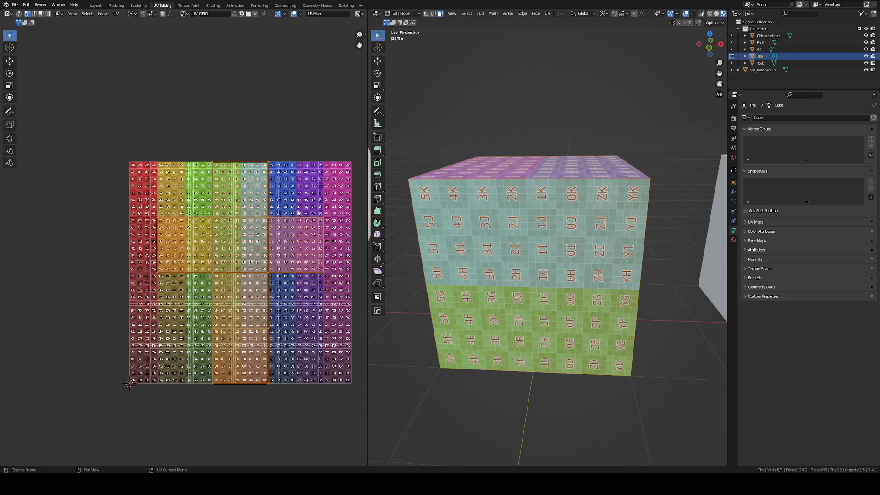
{"action": "scroll", "coordinate": [304, 196], "scroll_direction": "down", "scroll_amount": 1}
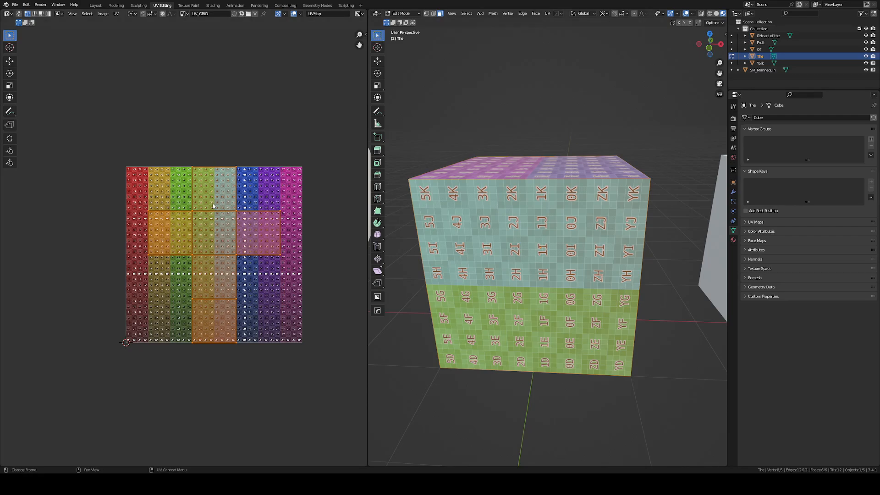
{"action": "key", "text": "s"}
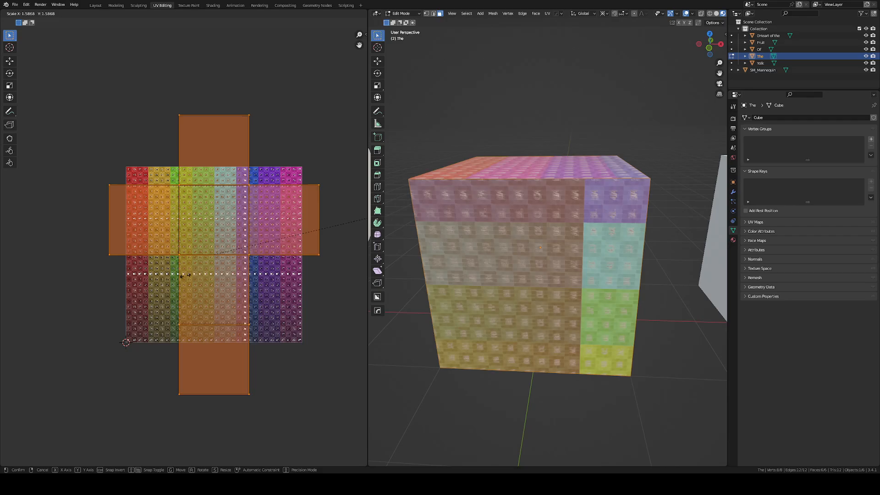
{"action": "right_click", "coordinate": [83, 59]}
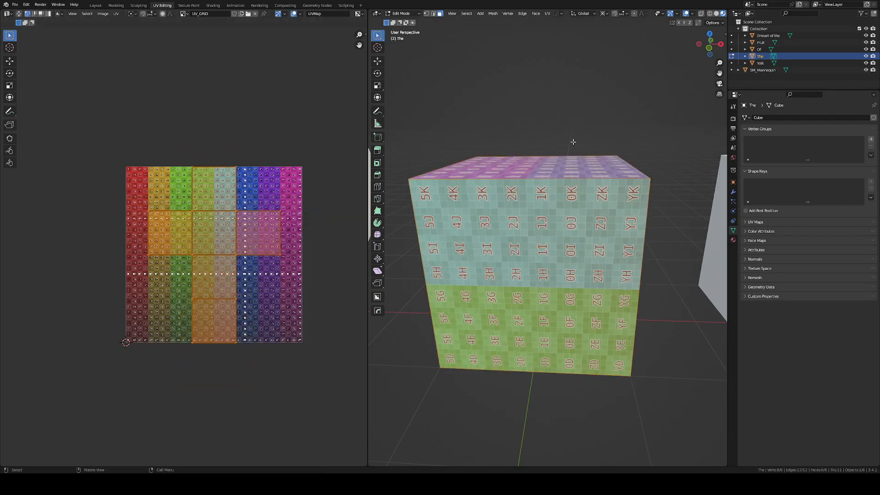
Leave Edit Mode on the cube and enter Edit Mode on the sphere.
{"action": "scroll", "coordinate": [603, 224], "scroll_direction": "down", "scroll_amount": 6}
{"action": "scroll", "coordinate": [602, 223], "scroll_direction": "down", "scroll_amount": 3}
{"action": "scroll", "coordinate": [596, 213], "scroll_direction": "up", "scroll_amount": 4}
{"action": "key", "text": "Tab"}
{"action": "scroll", "coordinate": [595, 212], "scroll_direction": "down", "scroll_amount": 5}
{"action": "middle_click_drag", "start_coordinate": [559, 190], "coordinate": [642, 181], "text": "shift"}
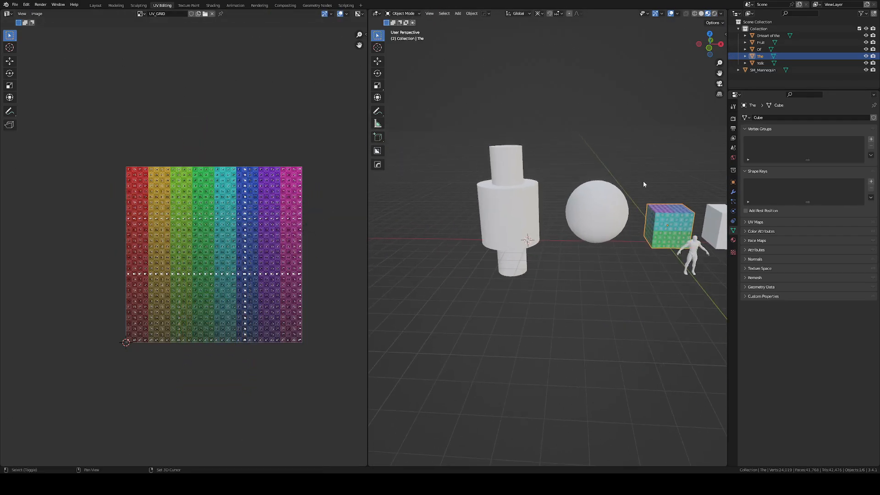
{"action": "left_click", "coordinate": [609, 205]}
{"action": "scroll", "coordinate": [609, 205], "scroll_direction": "up", "scroll_amount": 4}
{"action": "key", "text": "Tab"}
{"action": "scroll", "coordinate": [50, 235], "scroll_direction": "up", "scroll_amount": 13}
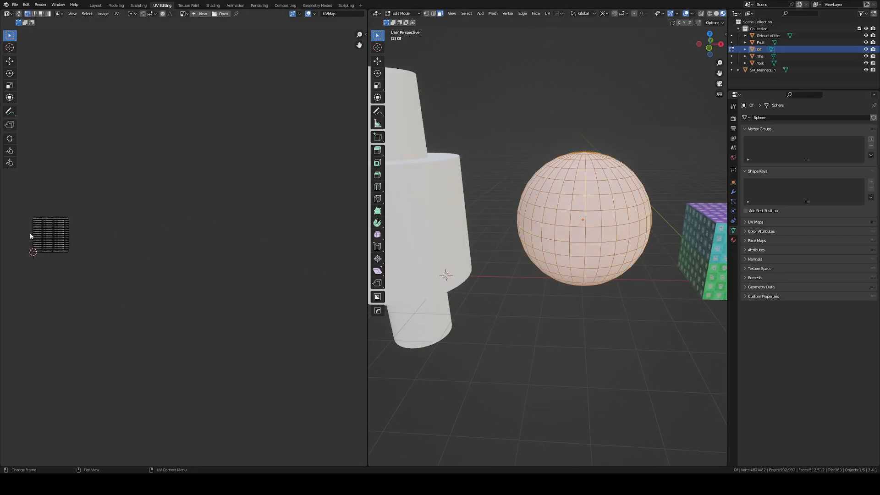
Assign the existing DeBug material to the sphere and return to Object Mode.
{"action": "middle_click_drag", "start_coordinate": [62, 243], "coordinate": [183, 236]}
{"action": "middle_click_drag", "start_coordinate": [616, 202], "coordinate": [527, 207], "text": "shift"}
{"action": "left_click", "coordinate": [733, 240]}
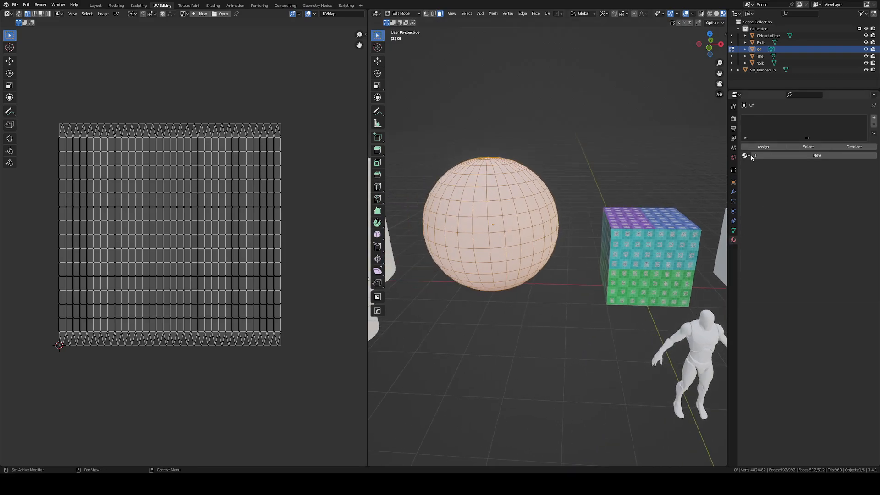
{"action": "left_click", "coordinate": [744, 156]}
{"action": "left_click", "coordinate": [766, 167]}
{"action": "scroll", "coordinate": [509, 206], "scroll_direction": "up", "scroll_amount": 2}
{"action": "middle_click_drag", "start_coordinate": [509, 206], "coordinate": [534, 205]}
{"action": "key", "text": "Tab"}
Examine how the grid texture wraps around the sphere from several sides and compare it with the neighbouring cube.
{"action": "scroll", "coordinate": [534, 206], "scroll_direction": "down", "scroll_amount": 2}
{"action": "scroll", "coordinate": [535, 204], "scroll_direction": "up", "scroll_amount": 4}
{"action": "scroll", "coordinate": [540, 201], "scroll_direction": "down", "scroll_amount": 2}
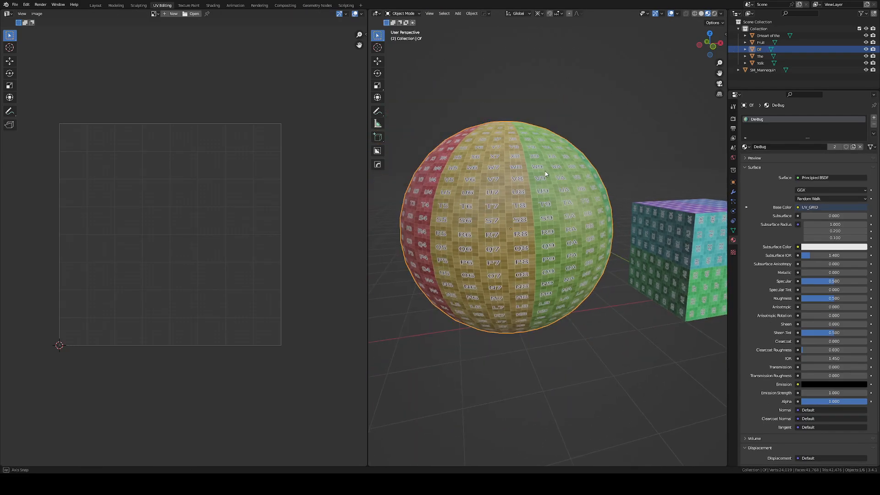
{"action": "middle_click_drag", "start_coordinate": [545, 173], "coordinate": [447, 226]}
{"action": "scroll", "coordinate": [540, 174], "scroll_direction": "up", "scroll_amount": 4}
{"action": "scroll", "coordinate": [521, 193], "scroll_direction": "down", "scroll_amount": 4}
{"action": "scroll", "coordinate": [631, 211], "scroll_direction": "up", "scroll_amount": 4}
{"action": "scroll", "coordinate": [630, 211], "scroll_direction": "down", "scroll_amount": 3}
{"action": "key", "text": "Tab"}
{"action": "scroll", "coordinate": [649, 262], "scroll_direction": "up", "scroll_amount": 4}
{"action": "key", "text": "Tab"}
{"action": "scroll", "coordinate": [617, 230], "scroll_direction": "down", "scroll_amount": 4}
{"action": "scroll", "coordinate": [622, 179], "scroll_direction": "down", "scroll_amount": 6}
{"action": "middle_click_drag", "start_coordinate": [447, 226], "coordinate": [444, 229]}
{"action": "scroll", "coordinate": [445, 229], "scroll_direction": "up", "scroll_amount": 3}
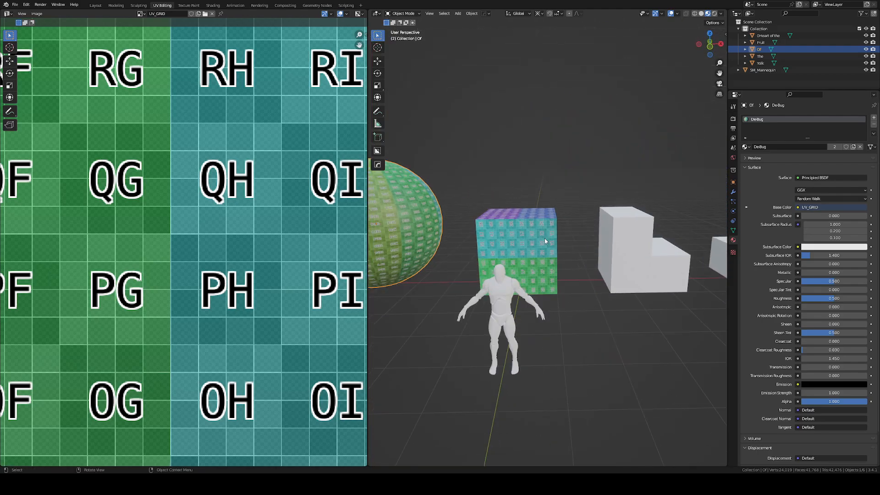
Make the L-shaped block beside the cube the selected object and assign the DeBug material to it.
{"action": "left_click", "coordinate": [516, 233]}
{"action": "left_click", "coordinate": [660, 228]}
{"action": "left_click", "coordinate": [614, 232]}
{"action": "key", "text": "KP_Decimal"}
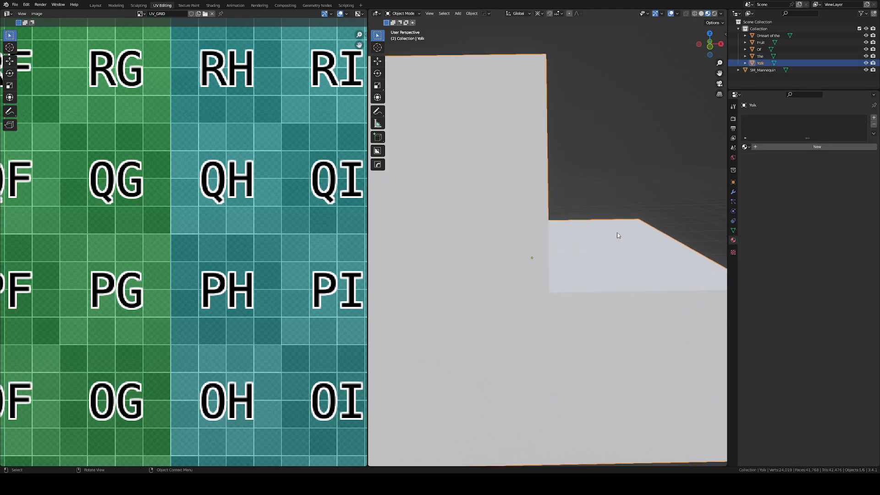
{"action": "scroll", "coordinate": [617, 236], "scroll_direction": "down", "scroll_amount": 8}
{"action": "mouse_move", "coordinate": [614, 239]}
{"action": "middle_mouse_down"}
{"action": "mouse_move", "coordinate": [624, 256]}
{"action": "mouse_move", "coordinate": [607, 237]}
{"action": "mouse_move", "coordinate": [582, 241]}
{"action": "mouse_move", "coordinate": [606, 243]}
{"action": "mouse_move", "coordinate": [608, 255]}
{"action": "middle_mouse_up"}
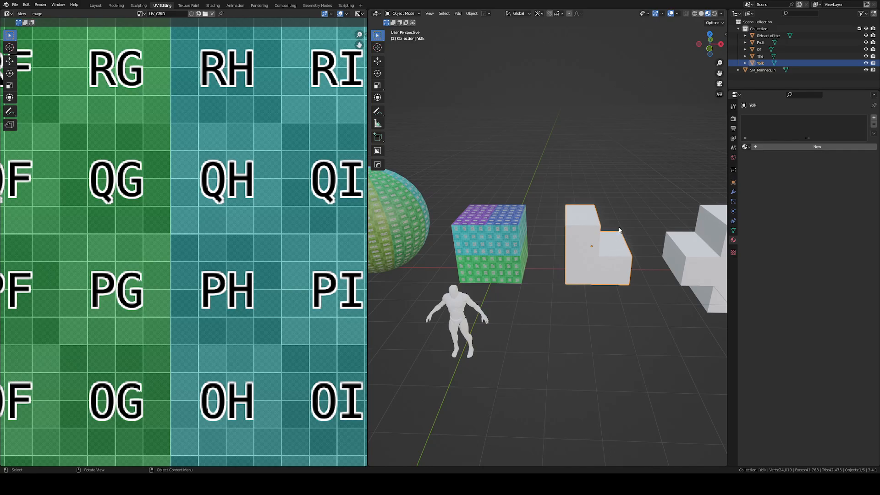
{"action": "key", "text": "Home"}
{"action": "scroll", "coordinate": [587, 179], "scroll_direction": "up", "scroll_amount": 5}
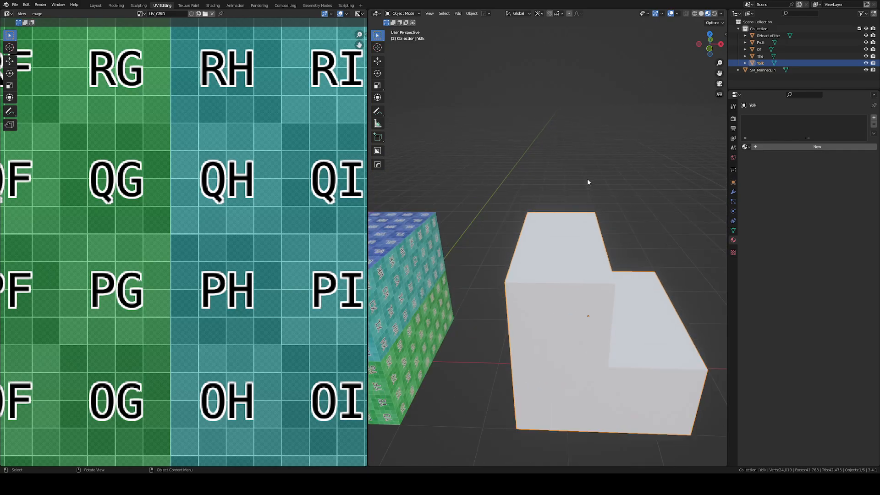
{"action": "scroll", "coordinate": [588, 179], "scroll_direction": "down", "scroll_amount": 5}
{"action": "mouse_move", "coordinate": [588, 178]}
{"action": "middle_mouse_down"}
{"action": "mouse_move", "coordinate": [607, 170]}
{"action": "mouse_move", "coordinate": [593, 179]}
{"action": "middle_mouse_up"}
{"action": "scroll", "coordinate": [592, 181], "scroll_direction": "up", "scroll_amount": 5}
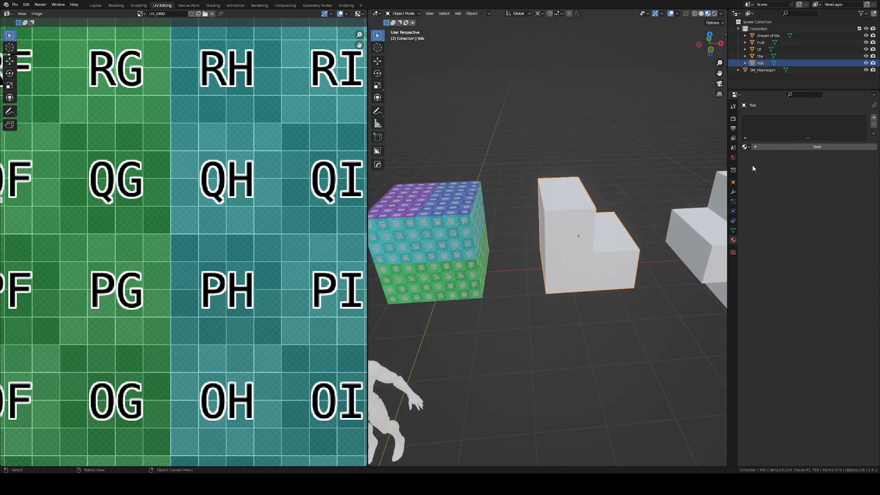
{"action": "left_click", "coordinate": [783, 157]}
Enter Edit Mode on the L-shaped block and examine how the grid texture lies on its different sides.
{"action": "middle_click_drag", "start_coordinate": [581, 212], "coordinate": [600, 236]}
{"action": "scroll", "coordinate": [581, 222], "scroll_direction": "up", "scroll_amount": 4}
{"action": "key", "text": "Tab"}
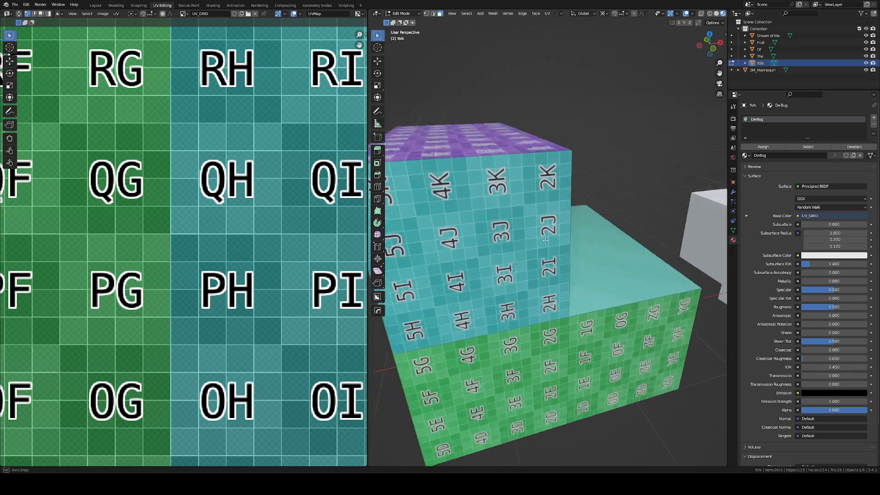
{"action": "scroll", "coordinate": [539, 241], "scroll_direction": "down", "scroll_amount": 4}
{"action": "left_click", "coordinate": [537, 241]}
{"action": "scroll", "coordinate": [547, 262], "scroll_direction": "down", "scroll_amount": 2}
{"action": "key", "text": "Tab"}
{"action": "middle_click_drag", "start_coordinate": [547, 263], "coordinate": [515, 237]}
{"action": "key", "text": "Tab"}
Pick out the block's front faces and the lower step's top face to inspect their texture mapping.
{"action": "scroll", "coordinate": [514, 237], "scroll_direction": "up", "scroll_amount": 1}
{"action": "scroll", "coordinate": [515, 236], "scroll_direction": "up", "scroll_amount": 3}
{"action": "left_click", "coordinate": [536, 277]}
{"action": "scroll", "coordinate": [560, 281], "scroll_direction": "down", "scroll_amount": 3}
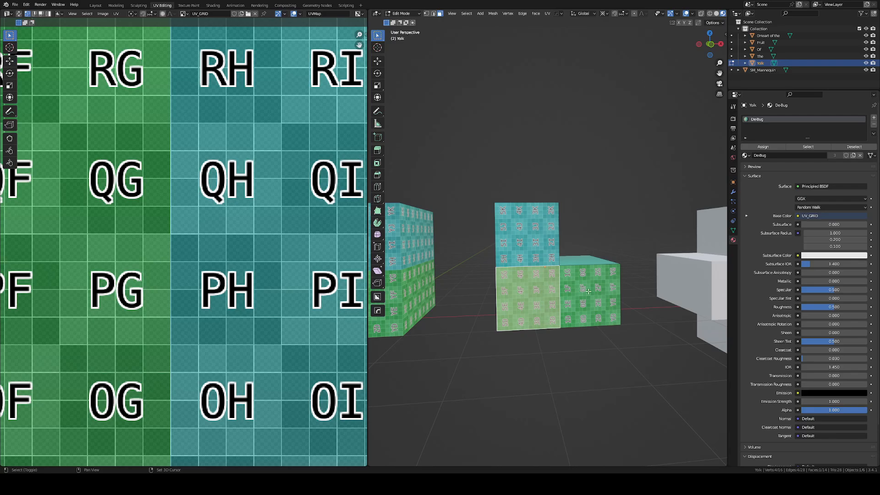
{"action": "middle_click_drag", "start_coordinate": [515, 220], "coordinate": [687, 306]}
{"action": "scroll", "coordinate": [542, 236], "scroll_direction": "up", "scroll_amount": 4}
{"action": "left_click", "coordinate": [589, 311], "text": "shift"}
{"action": "left_click", "coordinate": [536, 232]}
{"action": "scroll", "coordinate": [536, 232], "scroll_direction": "down", "scroll_amount": 3}
{"action": "middle_click_drag", "start_coordinate": [581, 268], "coordinate": [570, 292]}
{"action": "key", "text": "Tab"}
{"action": "key", "text": "Tab"}
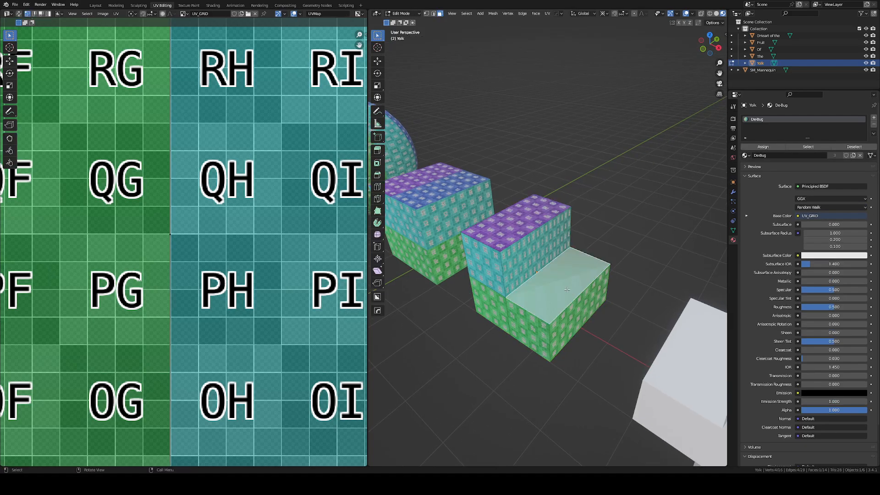
Unwrap the lower step's top face, the riser and the block's upper top face individually.
{"action": "left_click", "coordinate": [551, 293]}
{"action": "left_click", "coordinate": [538, 252]}
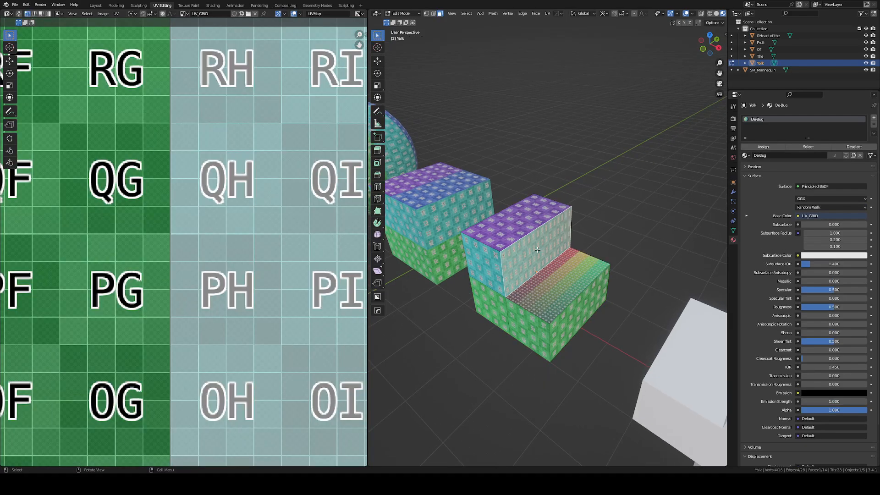
{"action": "key", "text": "u"}
{"action": "left_click", "coordinate": [536, 251]}
{"action": "left_click", "coordinate": [519, 235]}
{"action": "key", "text": "u"}
{"action": "left_click", "coordinate": [517, 237]}
Unwrap the three square faces on the front of the L-shaped block one at a time.
{"action": "left_click", "coordinate": [493, 284]}
{"action": "key", "text": "u"}
{"action": "left_click", "coordinate": [492, 284]}
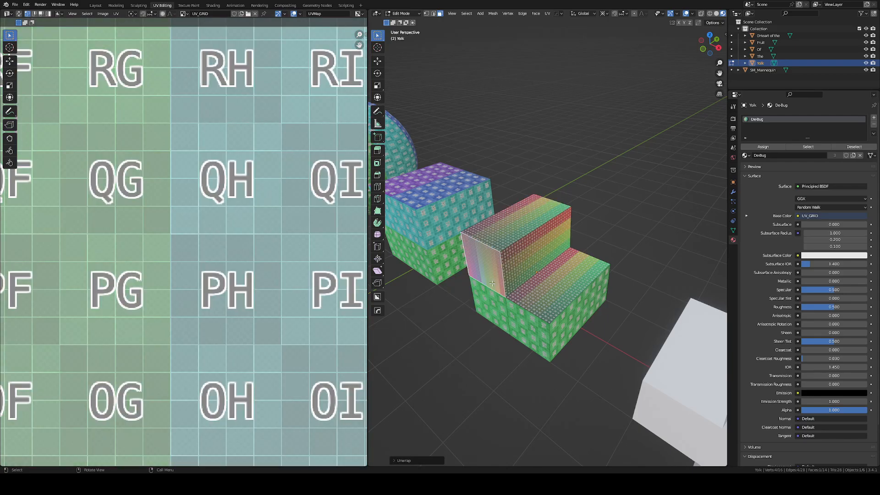
{"action": "left_click", "coordinate": [487, 306]}
{"action": "key", "text": "u"}
{"action": "left_click", "coordinate": [486, 306]}
{"action": "left_click", "coordinate": [525, 315]}
{"action": "key", "text": "u"}
{"action": "left_click", "coordinate": [524, 316]}
Unwrap the two lower faces on the back of the L-shaped block individually.
{"action": "middle_click_drag", "start_coordinate": [524, 315], "coordinate": [462, 245]}
{"action": "left_click", "coordinate": [500, 289]}
{"action": "key", "text": "u"}
{"action": "left_click", "coordinate": [501, 289]}
{"action": "left_click", "coordinate": [573, 291]}
{"action": "key", "text": "u"}
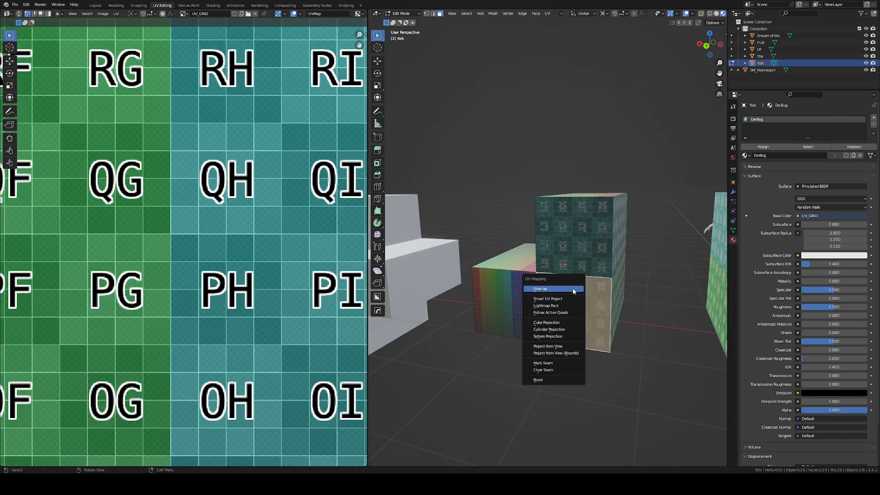
{"action": "left_click", "coordinate": [573, 288]}
Unwrap the L-shaped block's remaining upright faces one at a time and return to Object Mode.
{"action": "middle_click_drag", "start_coordinate": [572, 289], "coordinate": [524, 259]}
{"action": "left_click", "coordinate": [585, 253]}
{"action": "key", "text": "u"}
{"action": "left_click", "coordinate": [497, 324]}
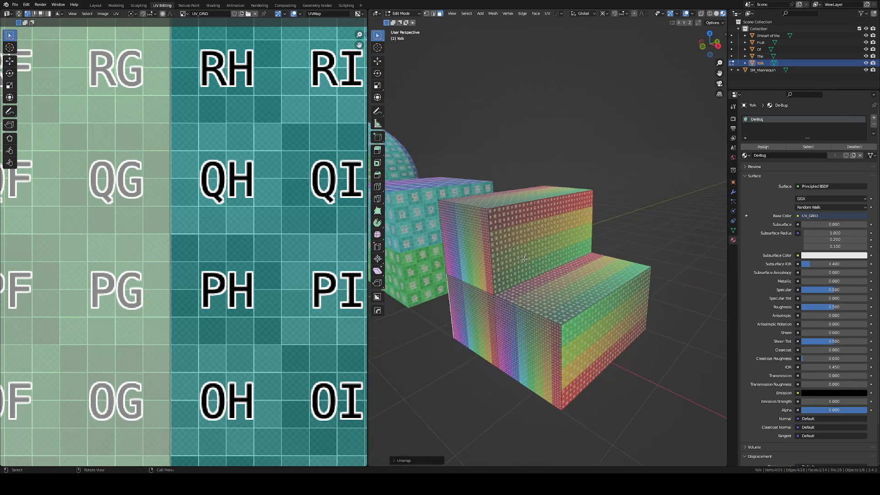
{"action": "left_click", "coordinate": [550, 284]}
{"action": "key", "text": "u"}
{"action": "left_click", "coordinate": [550, 284]}
{"action": "left_click", "coordinate": [589, 316]}
{"action": "key", "text": "u"}
{"action": "left_click", "coordinate": [589, 316]}
{"action": "middle_click_drag", "start_coordinate": [590, 316], "coordinate": [616, 311]}
{"action": "key", "text": "Tab"}
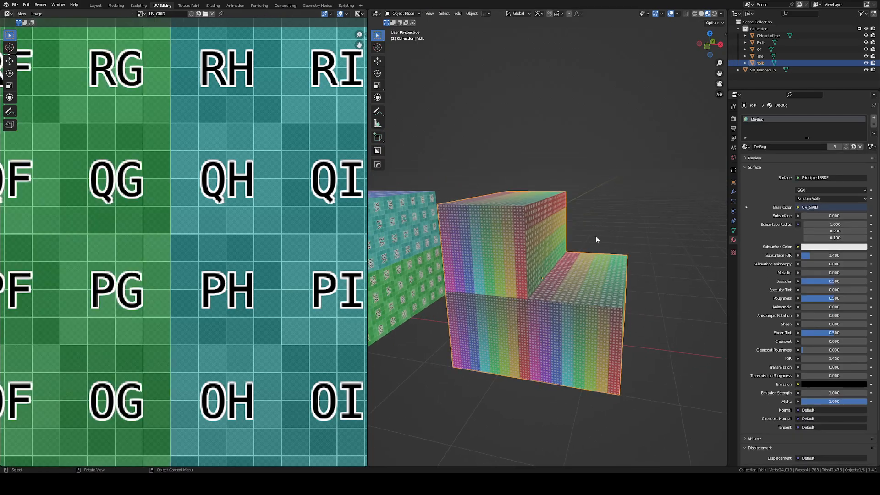
Unwrap the two bottom faces of the L-shaped block individually and leave Edit Mode.
{"action": "middle_click_drag", "start_coordinate": [595, 236], "coordinate": [541, 294]}
{"action": "key", "text": "Tab"}
{"action": "left_click", "coordinate": [535, 263]}
{"action": "left_click", "coordinate": [535, 265]}
{"action": "left_click", "coordinate": [577, 264]}
{"action": "key", "text": "u"}
{"action": "left_click", "coordinate": [578, 263]}
{"action": "key", "text": "Tab"}
Examine the grid texture on the individually unwrapped faces of the L-shaped block from close up and farther away.
{"action": "scroll", "coordinate": [587, 306], "scroll_direction": "up", "scroll_amount": 5}
{"action": "scroll", "coordinate": [588, 306], "scroll_direction": "down", "scroll_amount": 2}
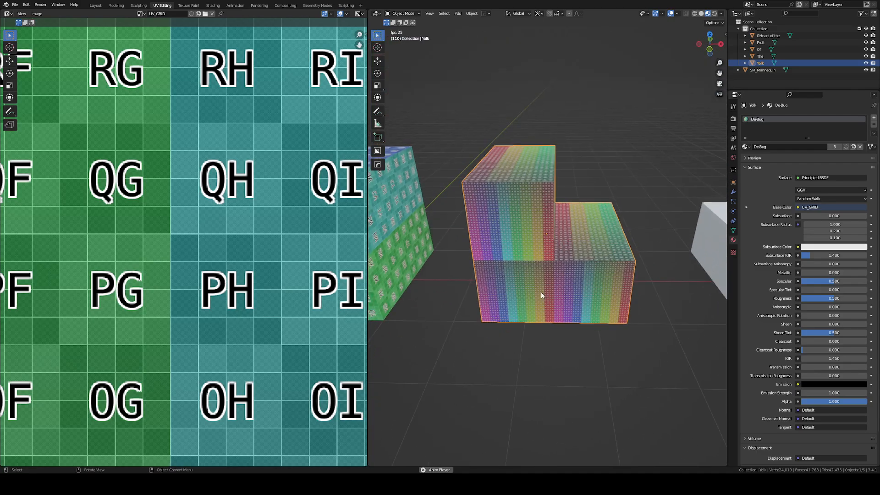
{"action": "scroll", "coordinate": [542, 293], "scroll_direction": "down", "scroll_amount": 4}
{"action": "scroll", "coordinate": [547, 280], "scroll_direction": "up", "scroll_amount": 5}
{"action": "scroll", "coordinate": [549, 273], "scroll_direction": "up", "scroll_amount": 2}
{"action": "scroll", "coordinate": [553, 253], "scroll_direction": "down", "scroll_amount": 3}
{"action": "mouse_move", "coordinate": [564, 216]}
{"action": "middle_mouse_down"}
{"action": "mouse_move", "coordinate": [492, 222]}
{"action": "mouse_move", "coordinate": [573, 226]}
{"action": "middle_mouse_up"}
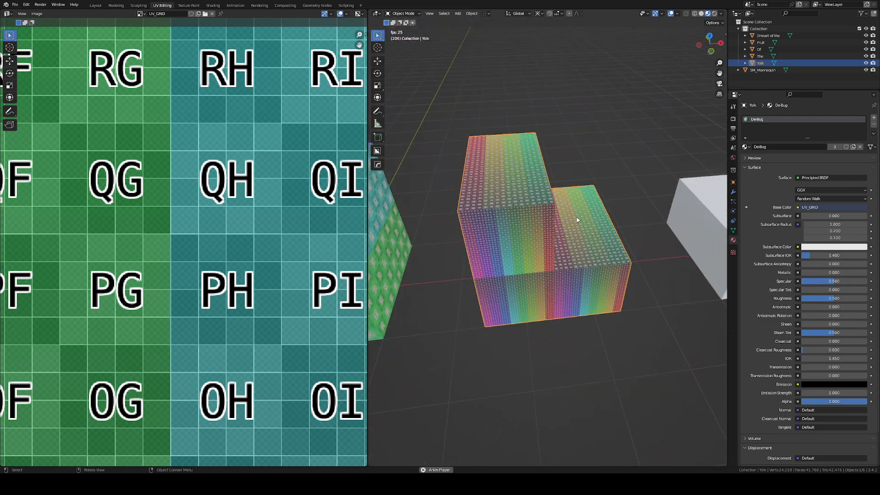
{"action": "middle_click_drag", "start_coordinate": [526, 197], "coordinate": [547, 197]}
{"action": "scroll", "coordinate": [536, 238], "scroll_direction": "up", "scroll_amount": 5}
{"action": "scroll", "coordinate": [535, 238], "scroll_direction": "down", "scroll_amount": 5}
In Edit Mode, select the three front faces of the L-shaped block and unwrap them together.
{"action": "key", "text": "Tab"}
{"action": "middle_click_drag", "start_coordinate": [593, 242], "coordinate": [551, 261]}
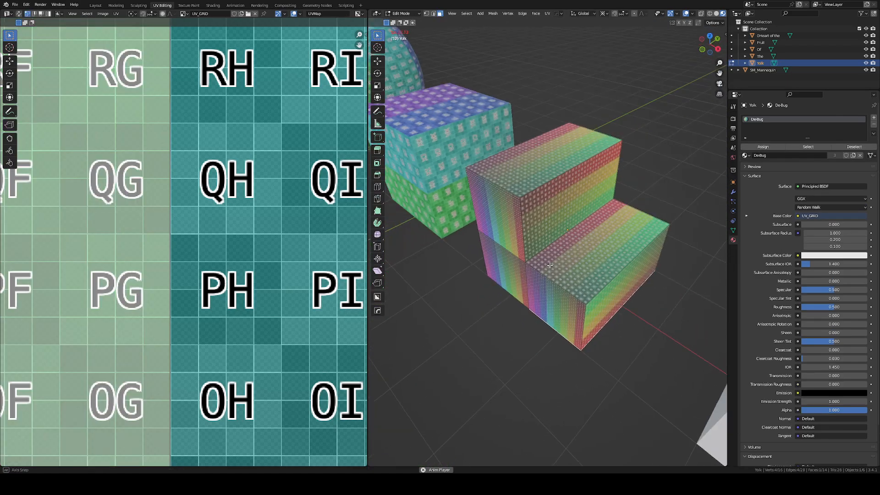
{"action": "key", "text": "a"}
{"action": "scroll", "coordinate": [553, 221], "scroll_direction": "up", "scroll_amount": 4}
{"action": "scroll", "coordinate": [554, 222], "scroll_direction": "down", "scroll_amount": 4}
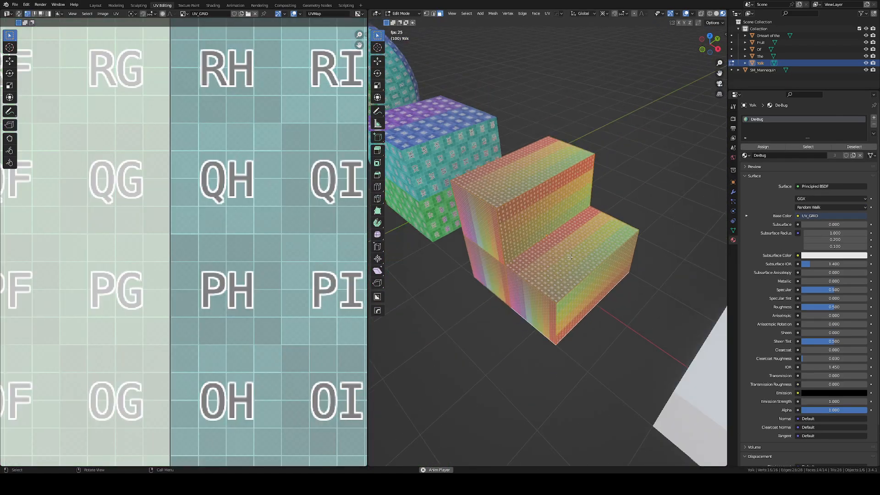
{"action": "middle_click_drag", "start_coordinate": [553, 222], "coordinate": [607, 211], "text": "alt"}
{"action": "left_click", "coordinate": [510, 218]}
{"action": "left_click", "coordinate": [516, 271], "text": "shift"}
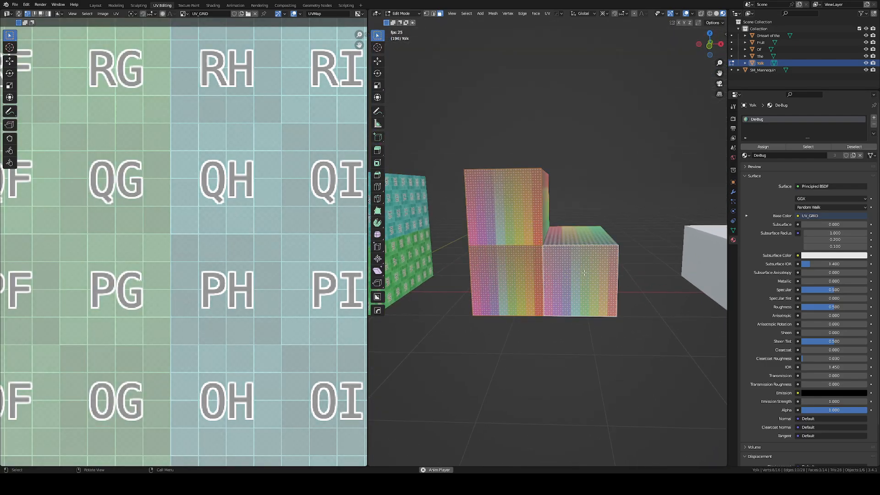
{"action": "left_click", "coordinate": [575, 279]}
{"action": "scroll", "coordinate": [523, 275], "scroll_direction": "up", "scroll_amount": 4}
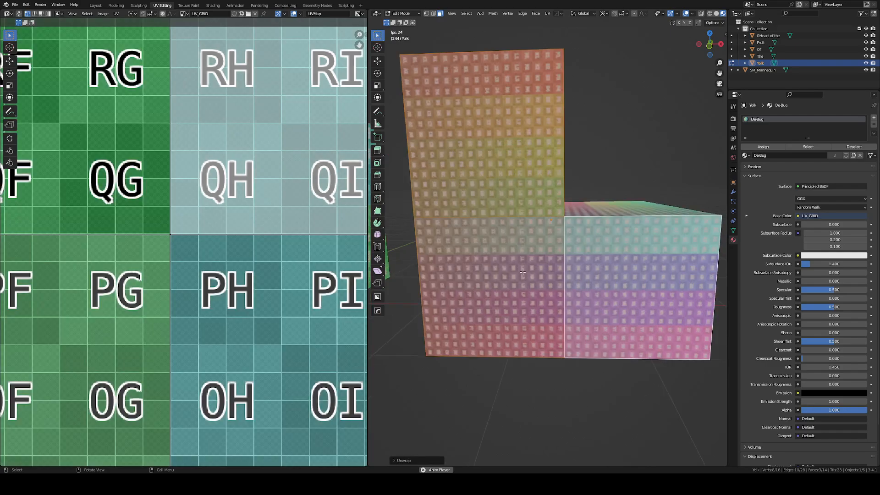
Examine the jointly unwrapped front faces on the block and their layout in the UV editor.
{"action": "scroll", "coordinate": [525, 277], "scroll_direction": "down", "scroll_amount": 2}
{"action": "middle_click_drag", "start_coordinate": [536, 269], "coordinate": [541, 261]}
{"action": "scroll", "coordinate": [311, 274], "scroll_direction": "down", "scroll_amount": 10}
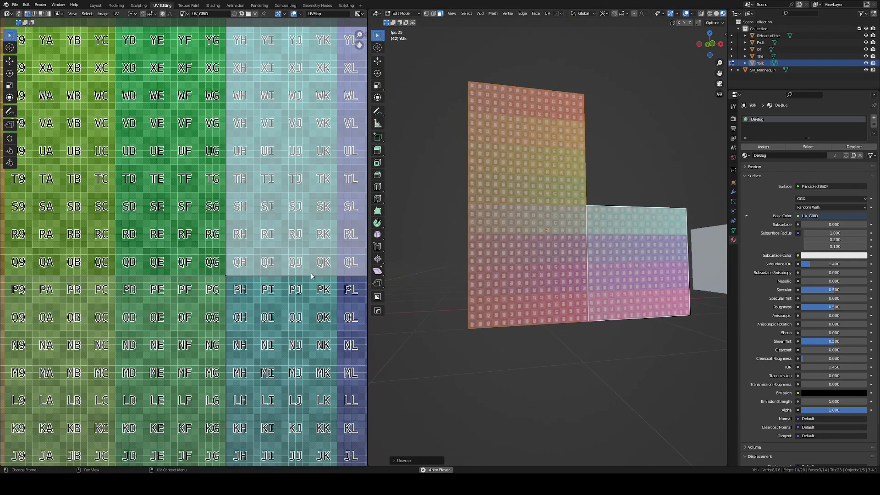
{"action": "middle_click_drag", "start_coordinate": [283, 288], "coordinate": [191, 275]}
{"action": "scroll", "coordinate": [562, 257], "scroll_direction": "up", "scroll_amount": 3}
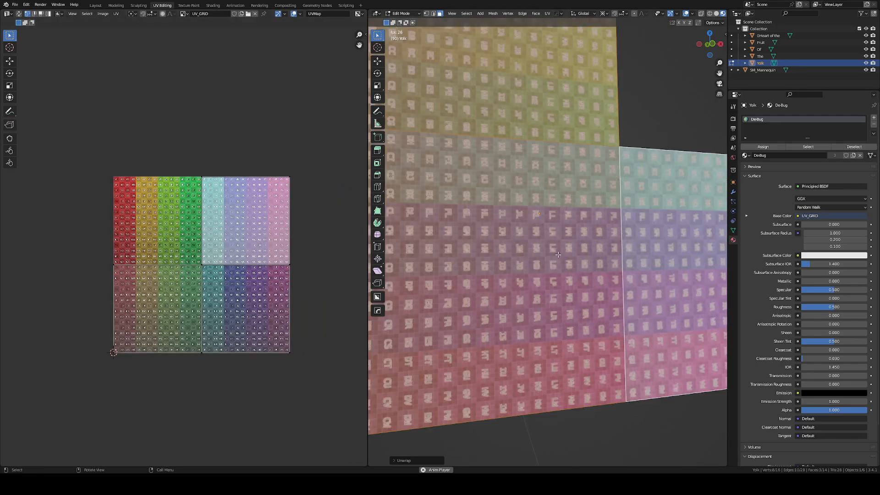
{"action": "scroll", "coordinate": [559, 253], "scroll_direction": "down", "scroll_amount": 1}
{"action": "scroll", "coordinate": [549, 257], "scroll_direction": "down", "scroll_amount": 4}
{"action": "mouse_move", "coordinate": [569, 252]}
{"action": "middle_mouse_down"}
{"action": "mouse_move", "coordinate": [550, 257]}
{"action": "mouse_move", "coordinate": [565, 261]}
{"action": "middle_mouse_up"}
{"action": "key", "text": "a"}
{"action": "scroll", "coordinate": [573, 259], "scroll_direction": "up", "scroll_amount": 5}
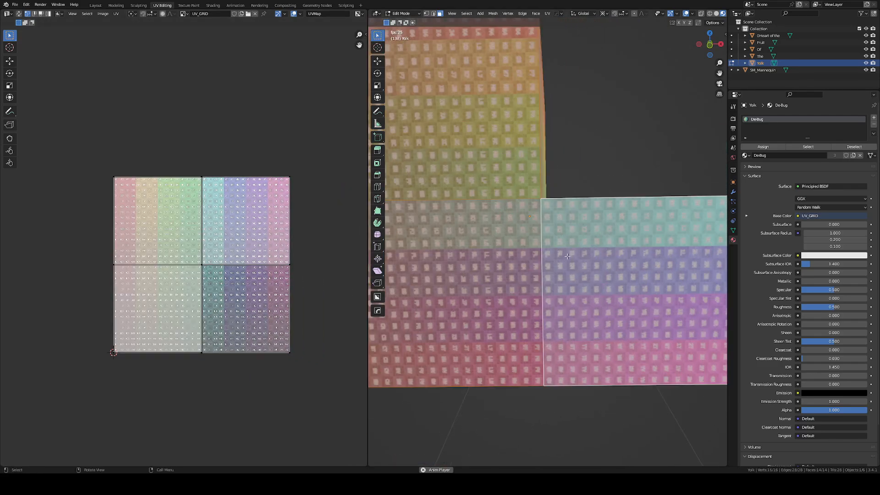
{"action": "scroll", "coordinate": [650, 254], "scroll_direction": "down", "scroll_amount": 4}
Select the block's upper top face, riser, lower step top and end face, and unwrap all four together.
{"action": "middle_click_drag", "start_coordinate": [665, 252], "coordinate": [559, 187]}
{"action": "left_click", "coordinate": [604, 252]}
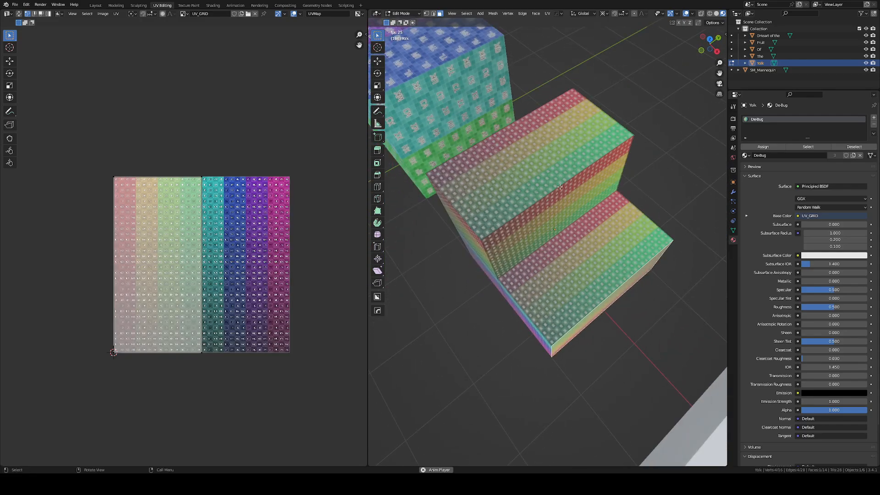
{"action": "left_click", "coordinate": [550, 210]}
{"action": "left_click", "coordinate": [545, 169], "text": "shift"}
{"action": "left_click", "coordinate": [581, 256], "text": "shift"}
{"action": "middle_click_drag", "start_coordinate": [584, 256], "coordinate": [591, 206]}
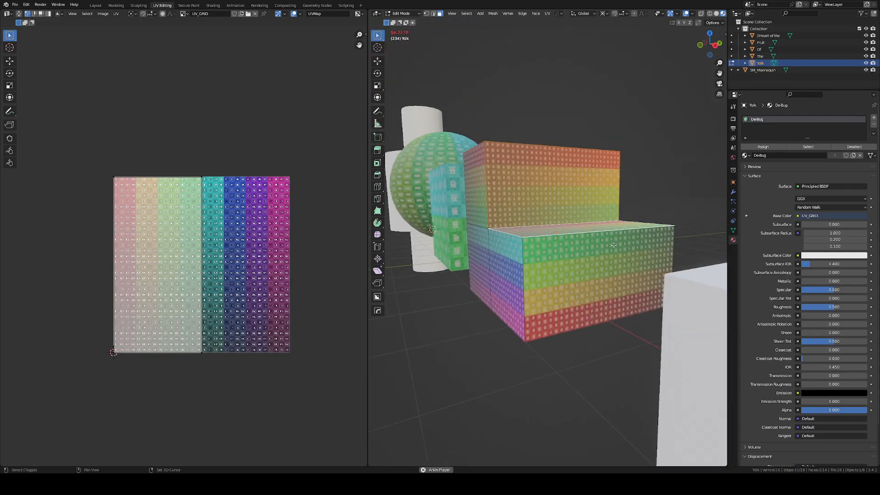
{"action": "left_click", "coordinate": [607, 275], "text": "shift"}
{"action": "mouse_move", "coordinate": [607, 275]}
{"action": "middle_mouse_down"}
{"action": "mouse_move", "coordinate": [622, 273]}
{"action": "mouse_move", "coordinate": [605, 289]}
{"action": "middle_mouse_up"}
{"action": "key", "text": "u"}
{"action": "left_click", "coordinate": [605, 289]}
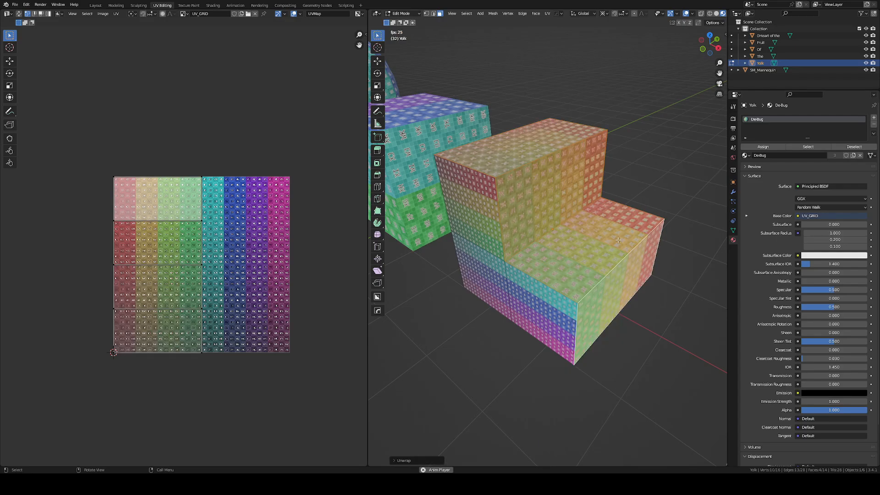
Examine how the grid texture runs across the four jointly unwrapped step faces.
{"action": "middle_click_drag", "start_coordinate": [549, 149], "coordinate": [490, 147]}
{"action": "left_click", "coordinate": [545, 197]}
{"action": "left_click", "coordinate": [556, 197], "text": "shift"}
{"action": "left_click", "coordinate": [607, 261]}
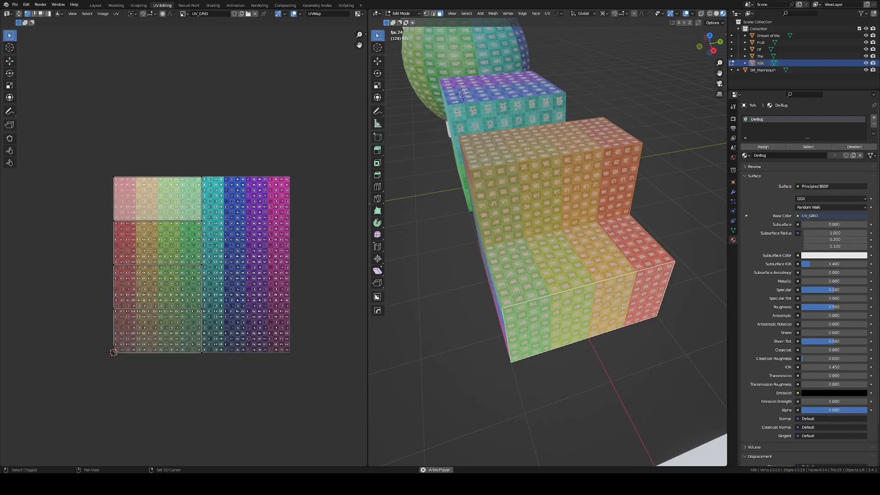
Separate the four selected step faces into a new object and raise it vertically above the block.
{"action": "middle_click_drag", "start_coordinate": [607, 261], "coordinate": [620, 247]}
{"action": "left_click", "coordinate": [658, 288]}
{"action": "key", "text": "Tab"}
{"action": "left_click", "coordinate": [559, 190]}
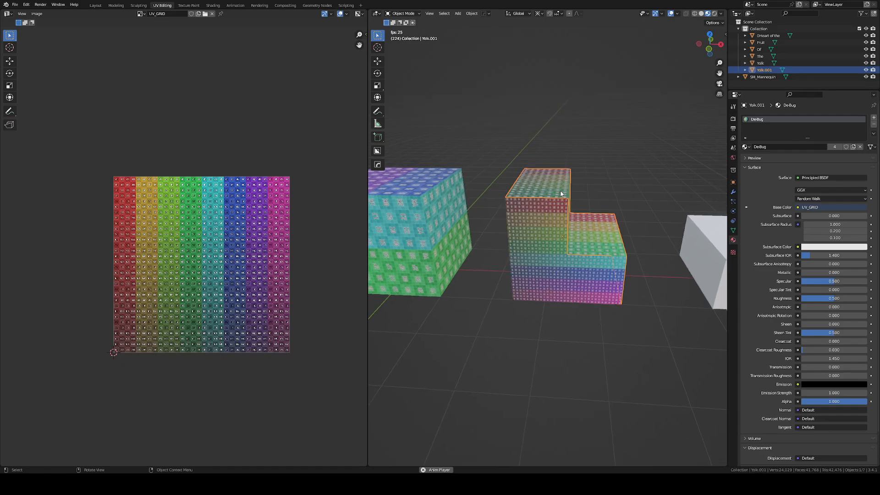
{"action": "key", "text": "g"}
{"action": "key", "text": "z"}
{"action": "left_click", "coordinate": [585, 97]}
{"action": "scroll", "coordinate": [595, 132], "scroll_direction": "down", "scroll_amount": 4}
{"action": "middle_click_drag", "start_coordinate": [601, 140], "coordinate": [574, 147]}
Snap the 3D cursor to the separated step faces and try flattening them with a Z scale of 0.
{"action": "key", "text": "Tab"}
{"action": "key", "text": "a"}
{"action": "key", "text": "shift+s"}
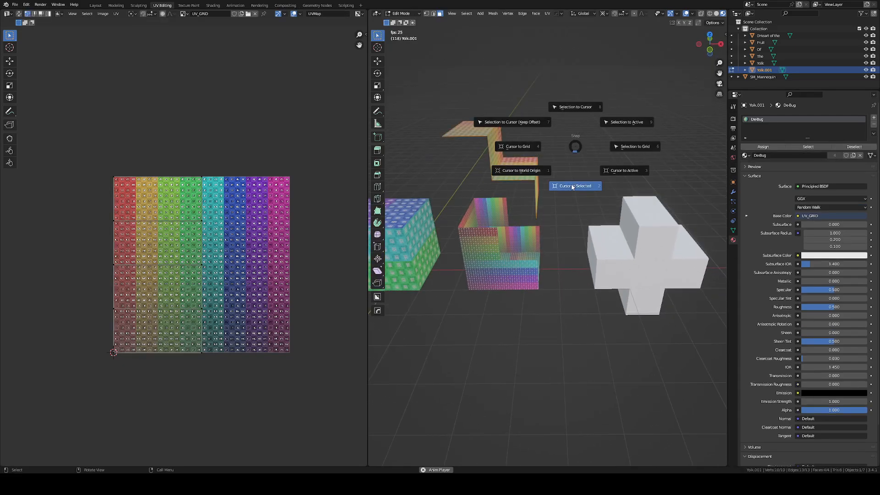
{"action": "left_click", "coordinate": [572, 187]}
{"action": "key", "text": "s"}
{"action": "key", "text": "z"}
{"action": "key", "text": "0"}
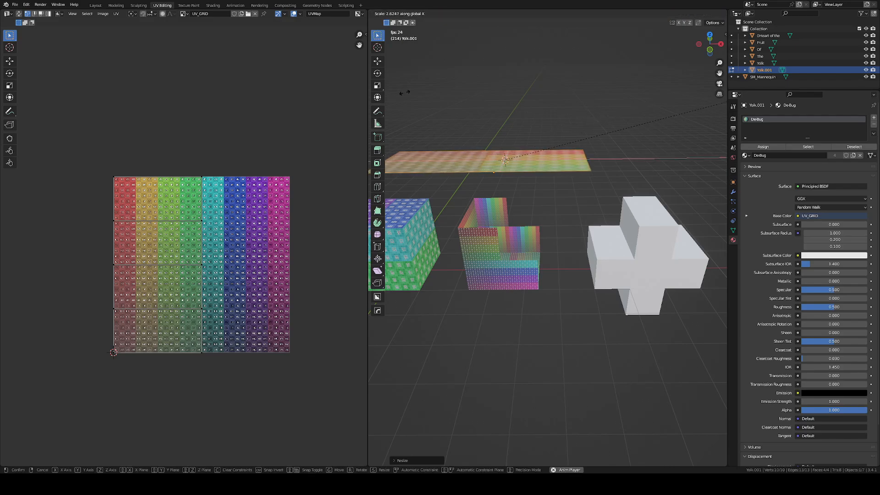
{"action": "right_click", "coordinate": [491, 123]}
{"action": "key", "text": "ctrl+z"}
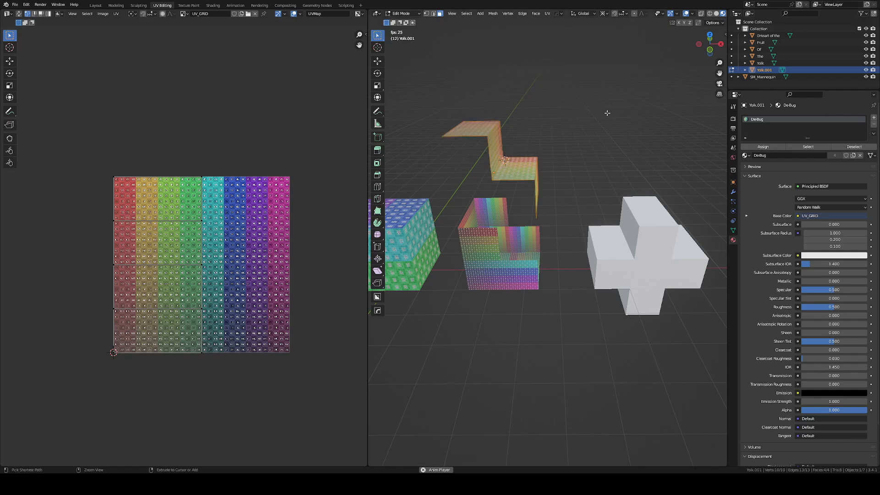
Undo the raising and separation of the step faces to restore the whole L-shaped block.
{"action": "key", "text": "Tab"}
{"action": "scroll", "coordinate": [485, 162], "scroll_direction": "up", "scroll_amount": 2}
{"action": "mouse_move", "coordinate": [520, 165]}
{"action": "middle_mouse_down"}
{"action": "mouse_move", "coordinate": [492, 170]}
{"action": "mouse_move", "coordinate": [518, 169]}
{"action": "middle_mouse_up"}
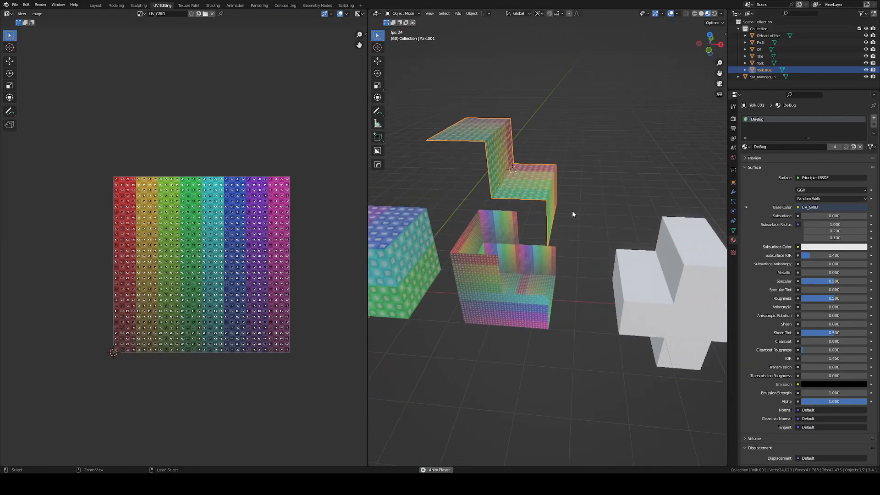
{"action": "key", "text": "ctrl+z"}
{"action": "key", "text": "ctrl+z"}
{"action": "key", "text": "ctrl+z"}
{"action": "key", "text": "ctrl+z"}
{"action": "key", "text": "ctrl+z"}
{"action": "key", "text": "ctrl+z"}
{"action": "scroll", "coordinate": [537, 288], "scroll_direction": "up", "scroll_amount": 3}
{"action": "key", "text": "ctrl+z"}
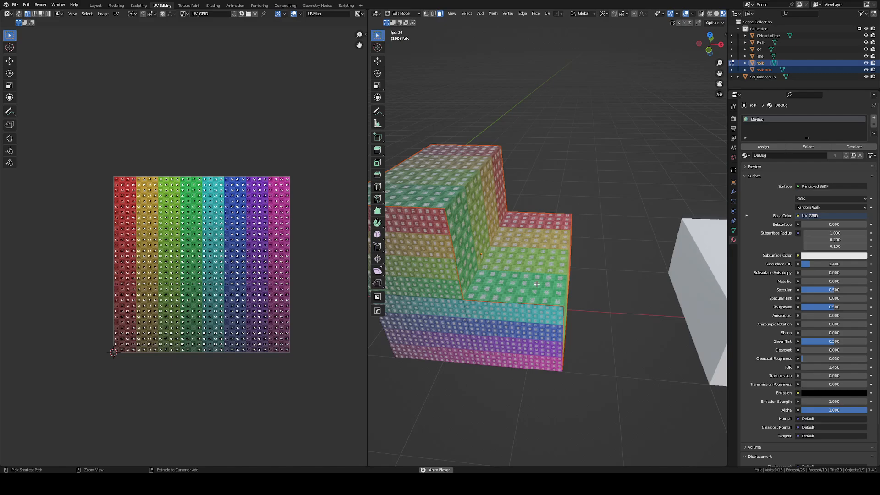
{"action": "key", "text": "ctrl+z"}
{"action": "scroll", "coordinate": [537, 288], "scroll_direction": "down", "scroll_amount": 4}
{"action": "key", "text": "ctrl+z"}
{"action": "middle_click_drag", "start_coordinate": [479, 262], "coordinate": [536, 244]}
{"action": "scroll", "coordinate": [552, 245], "scroll_direction": "up", "scroll_amount": 4}
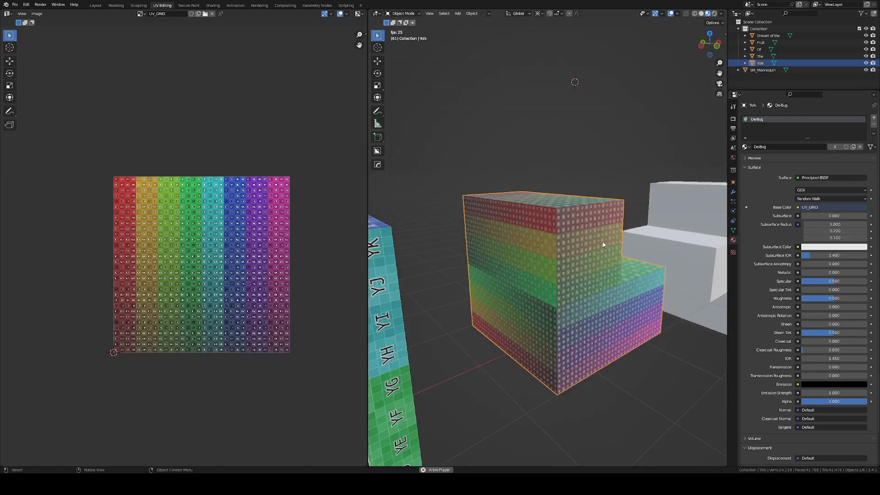
In Edit Mode on the cube, select a ring of four faces made up of top, bottom and two opposite sides.
{"action": "scroll", "coordinate": [599, 243], "scroll_direction": "down", "scroll_amount": 8}
{"action": "middle_click_drag", "start_coordinate": [589, 243], "coordinate": [598, 215]}
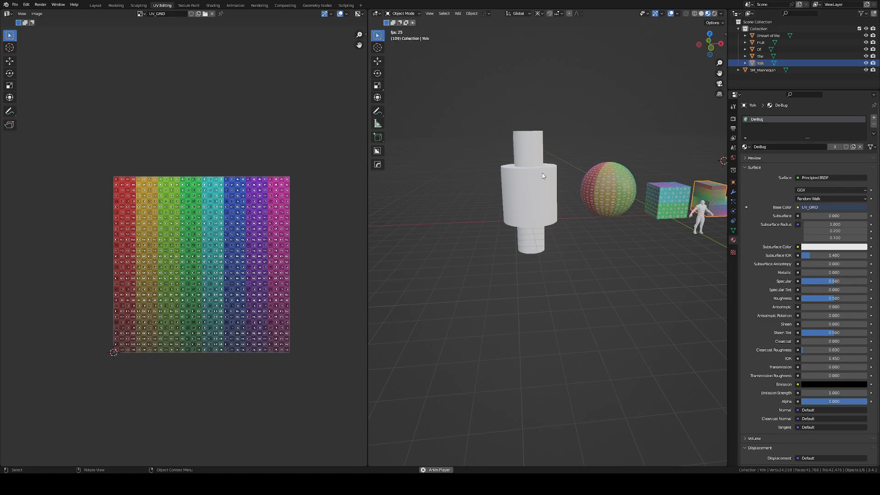
{"action": "left_click", "coordinate": [573, 208]}
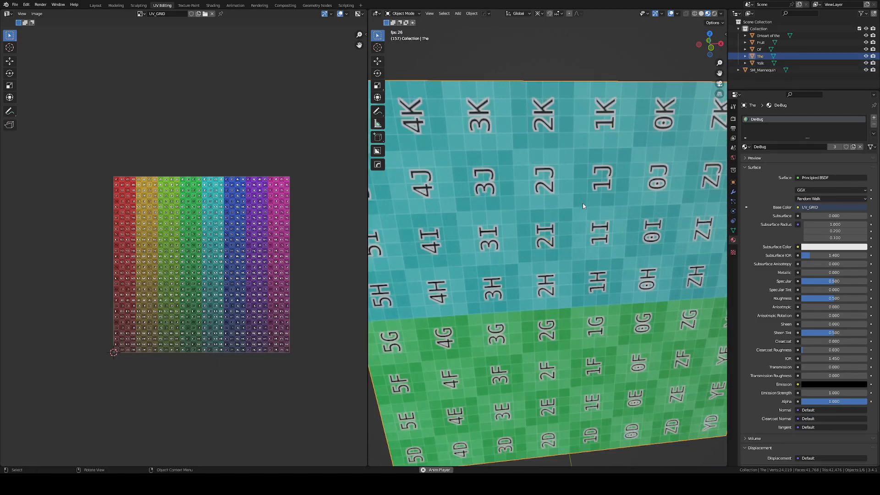
{"action": "key", "text": "Tab"}
{"action": "scroll", "coordinate": [583, 206], "scroll_direction": "down", "scroll_amount": 7}
{"action": "middle_click_drag", "start_coordinate": [580, 208], "coordinate": [616, 257]}
{"action": "left_click", "coordinate": [593, 204]}
{"action": "middle_click_drag", "start_coordinate": [599, 221], "coordinate": [580, 185]}
{"action": "left_click", "coordinate": [584, 229], "text": "shift"}
{"action": "middle_click_drag", "start_coordinate": [585, 236], "coordinate": [590, 189]}
{"action": "left_click", "coordinate": [559, 250], "text": "shift"}
{"action": "middle_click_drag", "start_coordinate": [560, 251], "coordinate": [663, 296]}
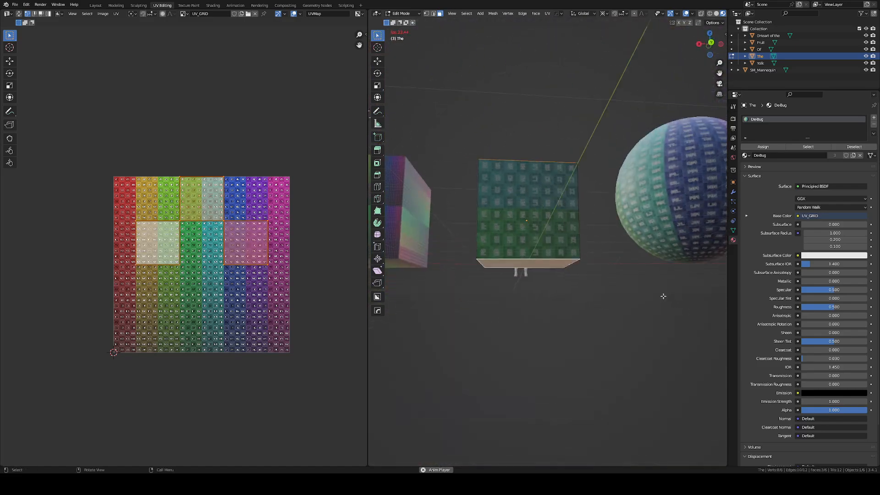
{"action": "left_click", "coordinate": [553, 225], "text": "shift"}
Unwrap the cube's four ring faces together and view the distorted grid on them.
{"action": "middle_click_drag", "start_coordinate": [582, 234], "coordinate": [525, 268]}
{"action": "scroll", "coordinate": [591, 182], "scroll_direction": "up", "scroll_amount": 6}
{"action": "scroll", "coordinate": [591, 183], "scroll_direction": "down", "scroll_amount": 8}
{"action": "middle_click_drag", "start_coordinate": [630, 201], "coordinate": [563, 207]}
{"action": "scroll", "coordinate": [593, 205], "scroll_direction": "up", "scroll_amount": 5}
{"action": "scroll", "coordinate": [593, 205], "scroll_direction": "down", "scroll_amount": 5}
{"action": "scroll", "coordinate": [558, 219], "scroll_direction": "down", "scroll_amount": 1}
{"action": "scroll", "coordinate": [557, 219], "scroll_direction": "up", "scroll_amount": 4}
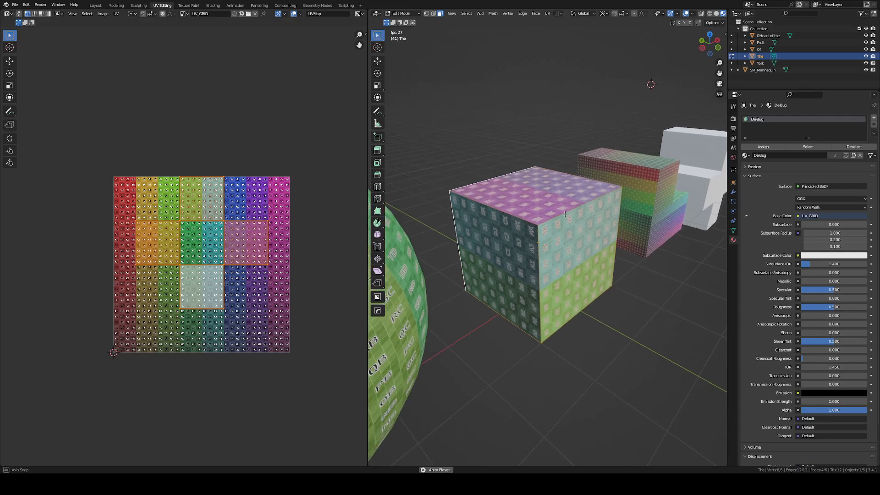
{"action": "middle_click_drag", "start_coordinate": [563, 213], "coordinate": [573, 211]}
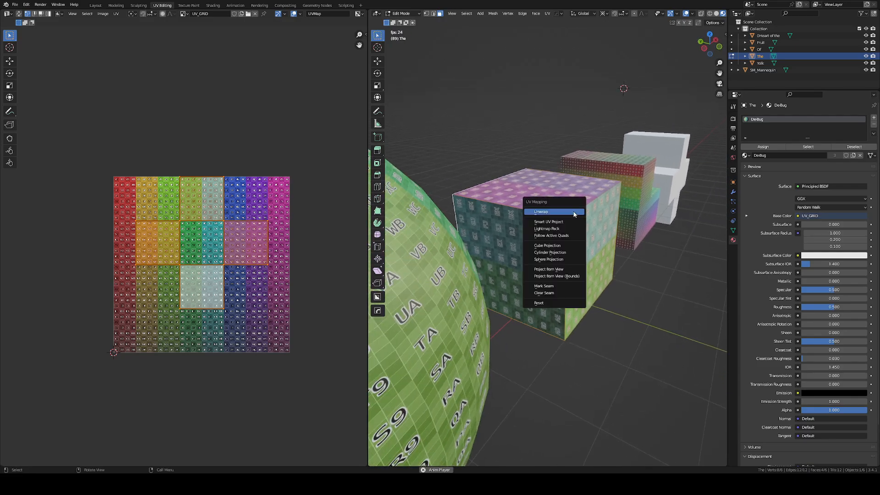
{"action": "left_click", "coordinate": [574, 213]}
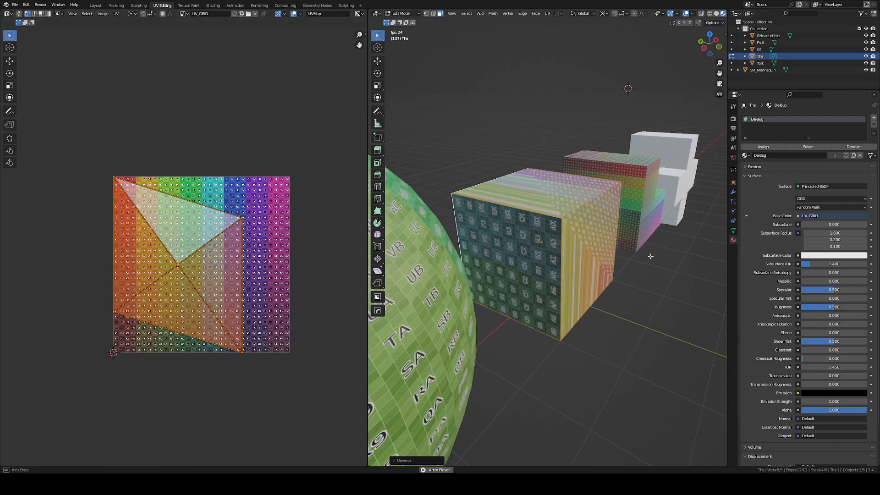
{"action": "middle_click_drag", "start_coordinate": [650, 256], "coordinate": [520, 307]}
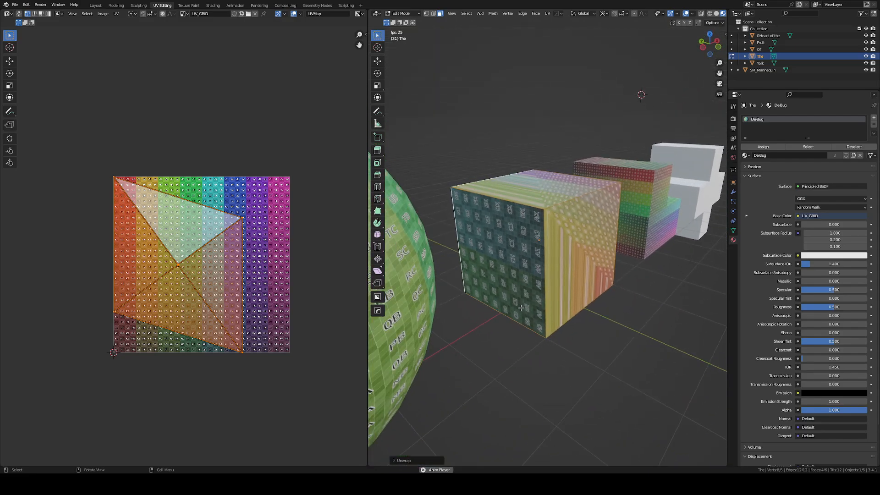
Separate the four ring faces into a new object and raise it above the cube's remaining sides.
{"action": "key", "text": "p"}
{"action": "left_click", "coordinate": [520, 302]}
{"action": "scroll", "coordinate": [520, 302], "scroll_direction": "down", "scroll_amount": 4}
{"action": "key", "text": "Tab"}
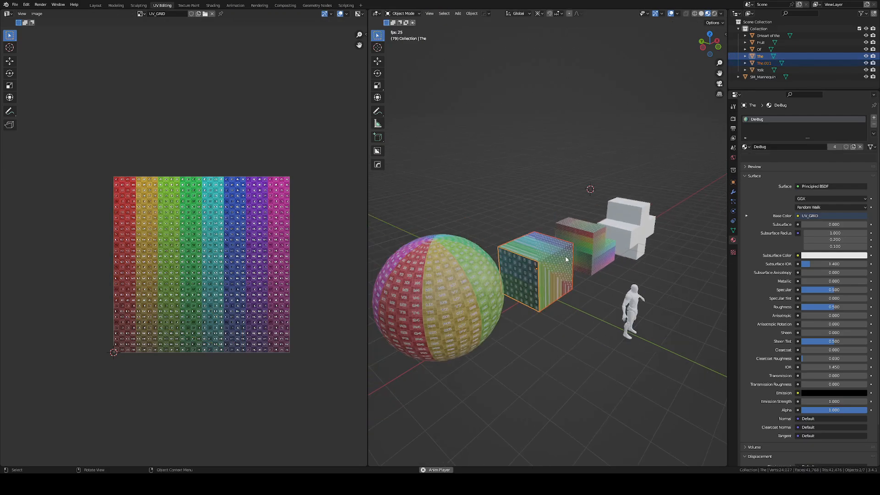
{"action": "left_click", "coordinate": [562, 264]}
{"action": "scroll", "coordinate": [553, 272], "scroll_direction": "up", "scroll_amount": 2}
{"action": "key", "text": "z"}
{"action": "left_click", "coordinate": [556, 125]}
{"action": "middle_click_drag", "start_coordinate": [555, 133], "coordinate": [578, 114]}
Try moving the top face of the separated ring along Z in Edit Mode.
{"action": "key", "text": "Tab"}
{"action": "left_click", "coordinate": [570, 127]}
{"action": "key", "text": "g"}
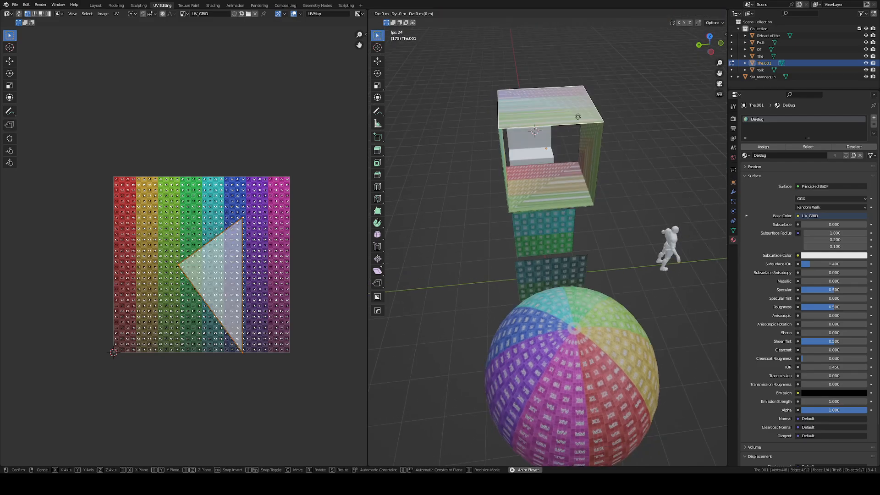
{"action": "key", "text": "z"}
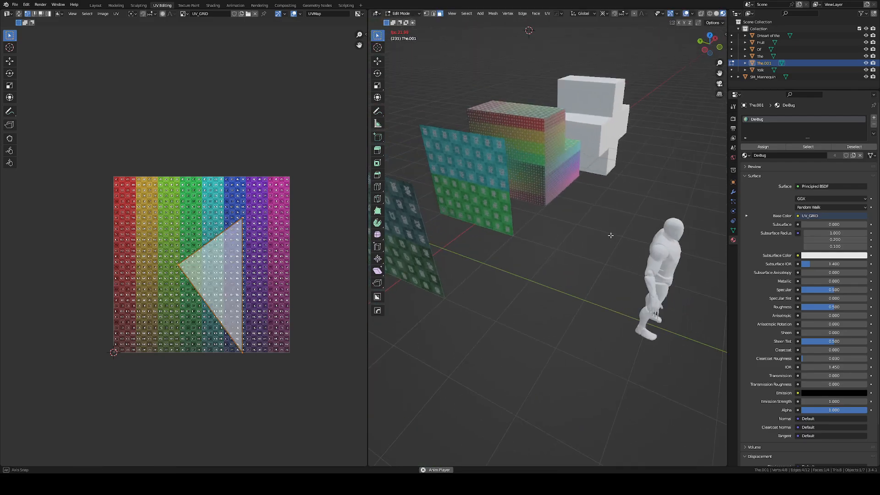
{"action": "key", "text": "Tab"}
{"action": "left_click", "coordinate": [501, 209], "text": "shift"}
Undo the ring's movement, separation and joint unwrap so the cube is whole again.
{"action": "middle_click_drag", "start_coordinate": [501, 208], "coordinate": [436, 175]}
{"action": "scroll", "coordinate": [467, 208], "scroll_direction": "down", "scroll_amount": 3}
{"action": "key", "text": "ctrl+z"}
{"action": "key", "text": "ctrl+z"}
{"action": "key", "text": "ctrl+z"}
{"action": "key", "text": "ctrl+z"}
{"action": "key", "text": "ctrl+z"}
In Edit Mode, pick out the cube's top, bottom and side faces again around the ring.
{"action": "key", "text": "Tab"}
{"action": "key", "text": "Tab"}
{"action": "left_click", "coordinate": [433, 230]}
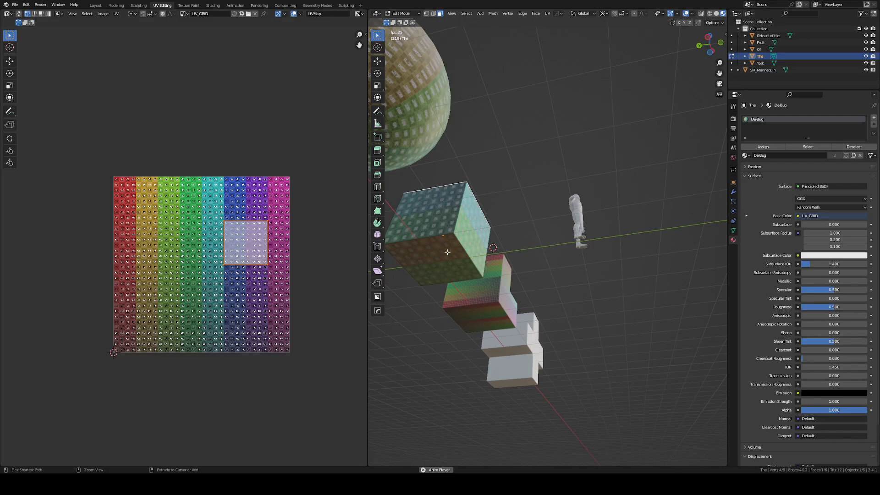
{"action": "left_click", "coordinate": [440, 261], "text": "ctrl"}
{"action": "middle_click_drag", "start_coordinate": [439, 261], "coordinate": [501, 298]}
{"action": "left_click", "coordinate": [430, 241]}
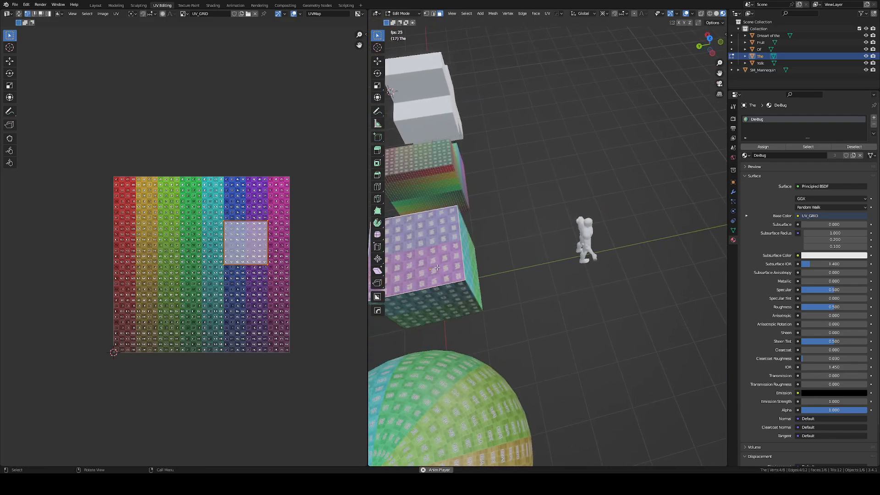
{"action": "middle_click_drag", "start_coordinate": [431, 241], "coordinate": [552, 156]}
{"action": "left_click", "coordinate": [529, 215], "text": "shift"}
{"action": "left_click", "coordinate": [628, 145], "text": "shift"}
{"action": "middle_click_drag", "start_coordinate": [628, 144], "coordinate": [595, 261]}
Select the cube's top face and one adjacent side face and unwrap them with Follow Active Quads.
{"action": "left_click", "coordinate": [583, 253]}
{"action": "left_click", "coordinate": [564, 272]}
{"action": "left_click", "coordinate": [553, 229], "text": "shift"}
{"action": "scroll", "coordinate": [568, 258], "scroll_direction": "up", "scroll_amount": 4}
{"action": "key", "text": "u"}
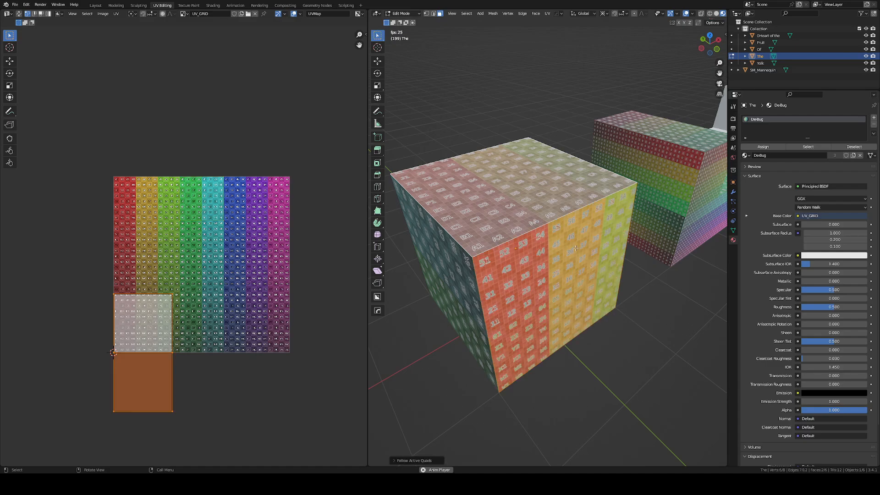
Toggle the selection of the cube's top and side faces to compare which one is active in the UV editor.
{"action": "middle_click_drag", "start_coordinate": [575, 248], "coordinate": [511, 256]}
{"action": "left_click", "coordinate": [490, 274], "text": "shift"}
{"action": "left_click", "coordinate": [490, 274], "text": "shift"}
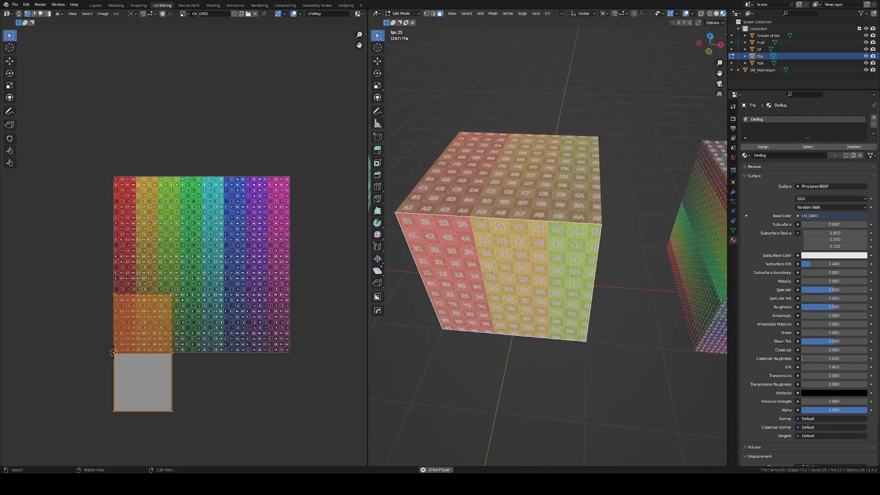
{"action": "left_click", "coordinate": [490, 274], "text": "shift"}
{"action": "left_click", "coordinate": [490, 274], "text": "shift"}
{"action": "middle_click_drag", "start_coordinate": [490, 274], "coordinate": [576, 261]}
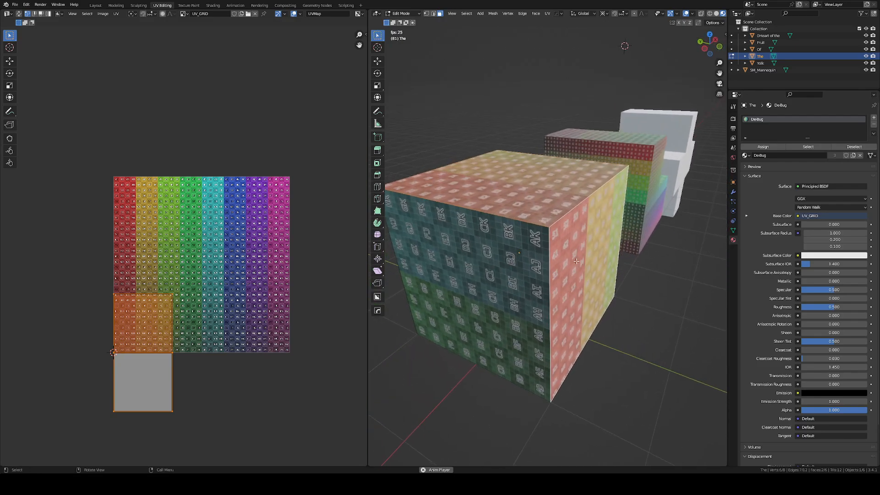
{"action": "left_click", "coordinate": [565, 185], "text": "shift"}
{"action": "middle_click_drag", "start_coordinate": [601, 288], "coordinate": [575, 202]}
{"action": "left_click", "coordinate": [507, 232]}
Return to Object Mode, select and frame the stacked cylinder object, and inspect its faces in Edit Mode.
{"action": "scroll", "coordinate": [507, 233], "scroll_direction": "down", "scroll_amount": 6}
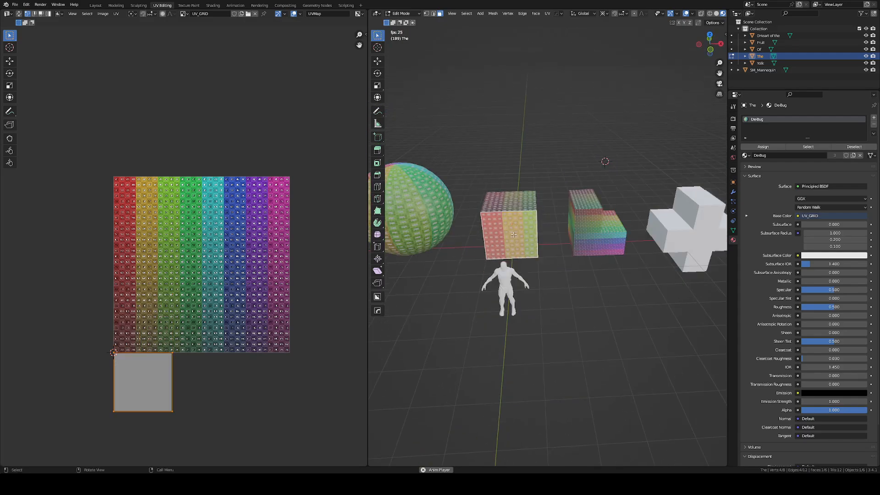
{"action": "key", "text": "Tab"}
{"action": "scroll", "coordinate": [618, 253], "scroll_direction": "up", "scroll_amount": 2}
{"action": "middle_click_drag", "start_coordinate": [508, 242], "coordinate": [717, 253], "text": "shift"}
{"action": "left_click", "coordinate": [602, 225]}
{"action": "key", "text": "KP_Decimal"}
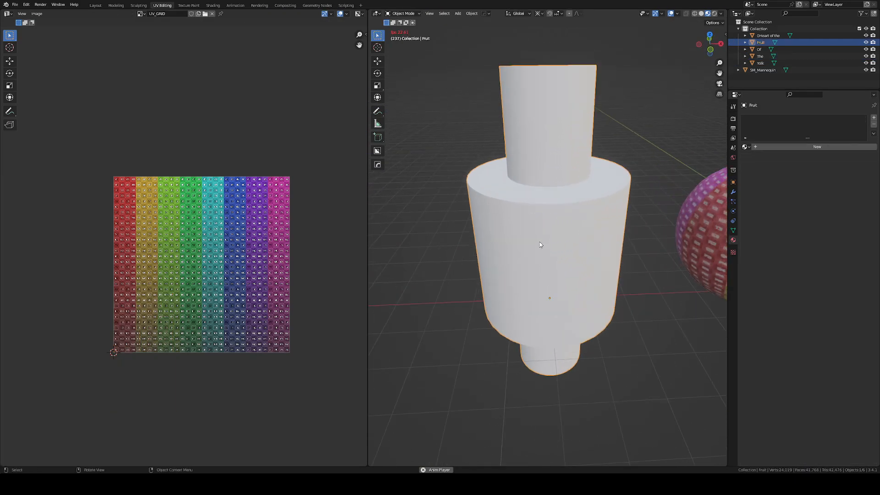
{"action": "key", "text": "Tab"}
{"action": "key", "text": "Tab"}
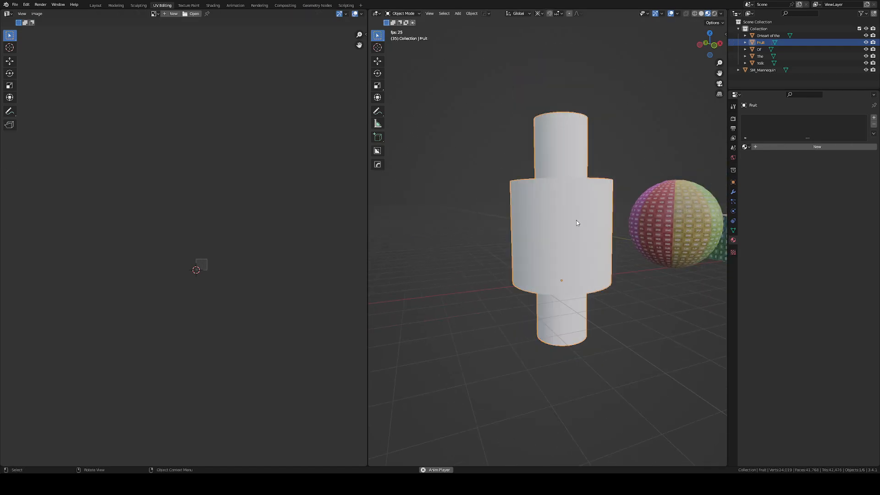
{"action": "key", "text": "Tab"}
{"action": "scroll", "coordinate": [573, 199], "scroll_direction": "up", "scroll_amount": 2}
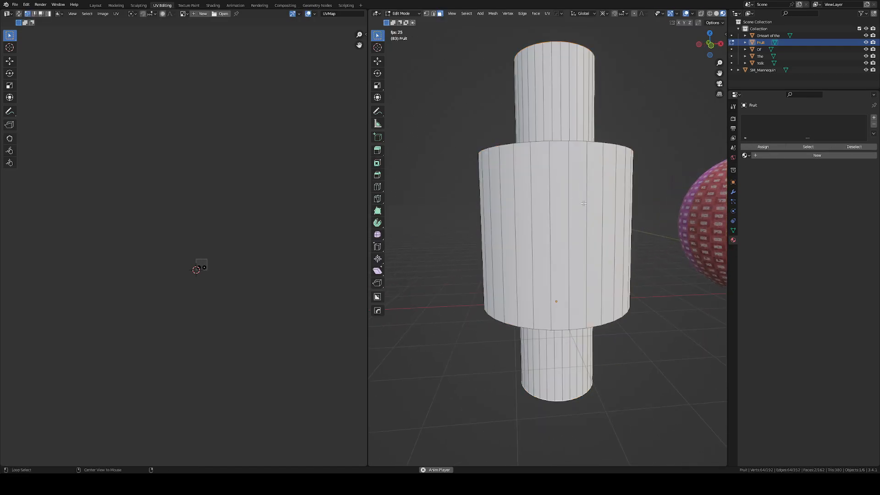
Assign the existing DeBug material to the stacked cylinder object.
{"action": "key", "text": "Tab"}
{"action": "left_click", "coordinate": [744, 147]}
{"action": "left_click", "coordinate": [768, 157]}
{"action": "scroll", "coordinate": [568, 213], "scroll_direction": "down", "scroll_amount": 2}
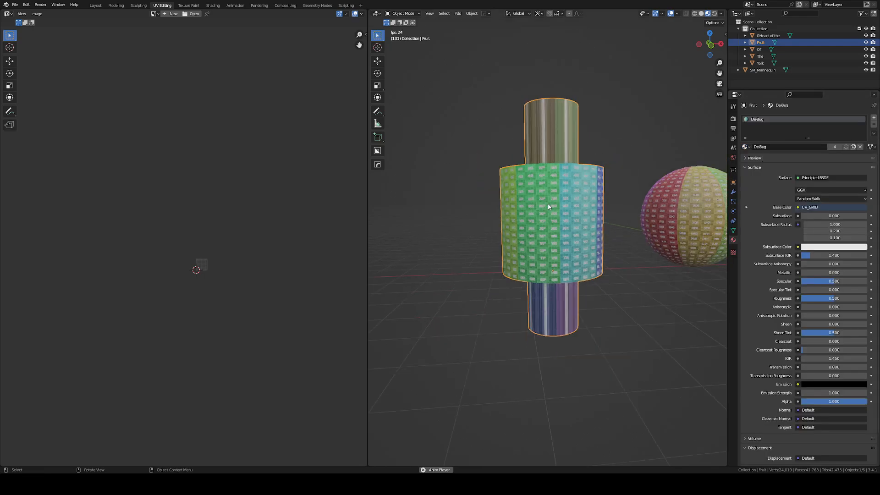
In Edit Mode, select the full loop of side faces around the cylinder's wide middle section.
{"action": "scroll", "coordinate": [578, 223], "scroll_direction": "up", "scroll_amount": 3}
{"action": "key", "text": "Tab"}
{"action": "scroll", "coordinate": [568, 222], "scroll_direction": "down", "scroll_amount": 2}
{"action": "middle_click_drag", "start_coordinate": [553, 220], "coordinate": [574, 217]}
{"action": "scroll", "coordinate": [574, 216], "scroll_direction": "up", "scroll_amount": 1}
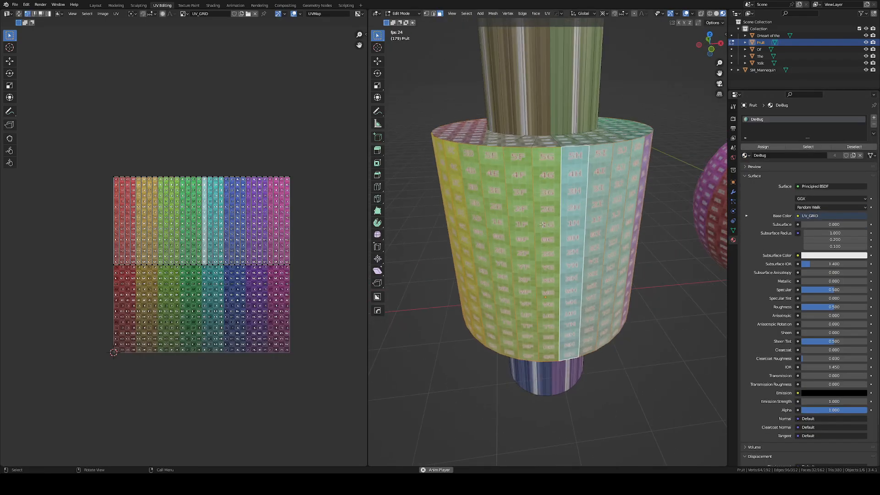
{"action": "scroll", "coordinate": [574, 206], "scroll_direction": "up", "scroll_amount": 3}
{"action": "scroll", "coordinate": [572, 193], "scroll_direction": "down", "scroll_amount": 2}
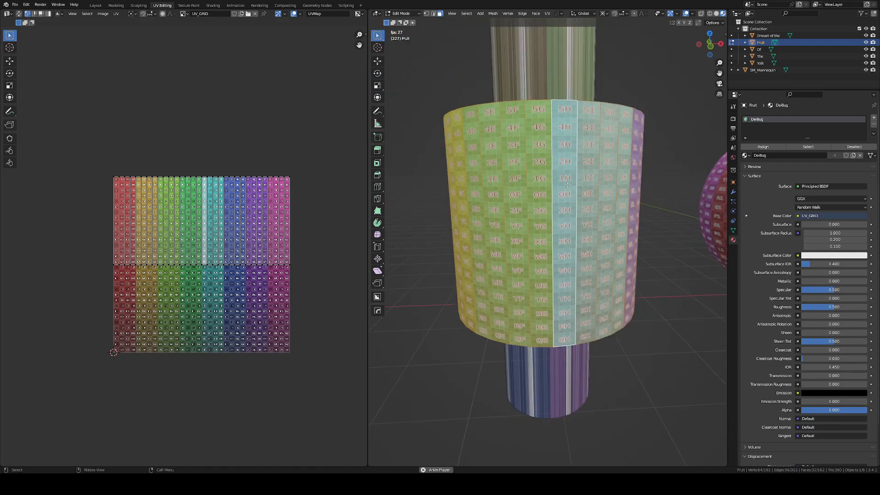
Unwrap a single vertical side face of the wide middle section on its own.
{"action": "key", "text": "u"}
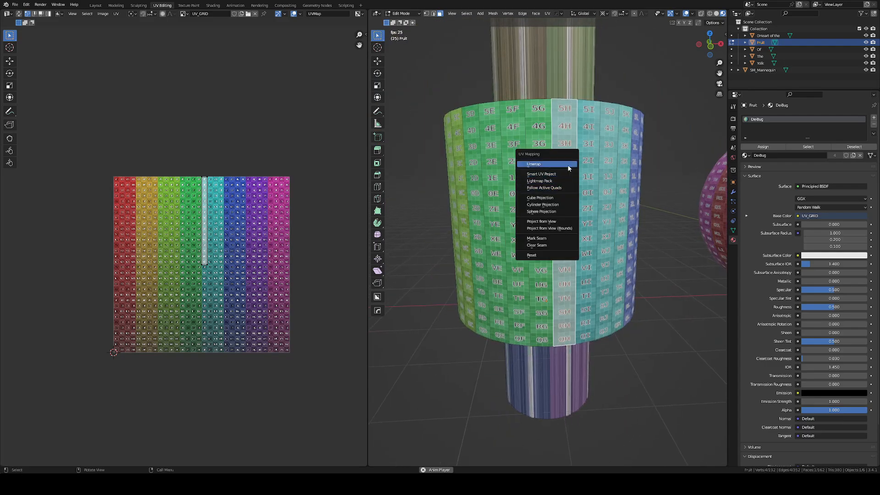
{"action": "scroll", "coordinate": [146, 227], "scroll_direction": "down", "scroll_amount": 3}
{"action": "scroll", "coordinate": [564, 178], "scroll_direction": "up", "scroll_amount": 3}
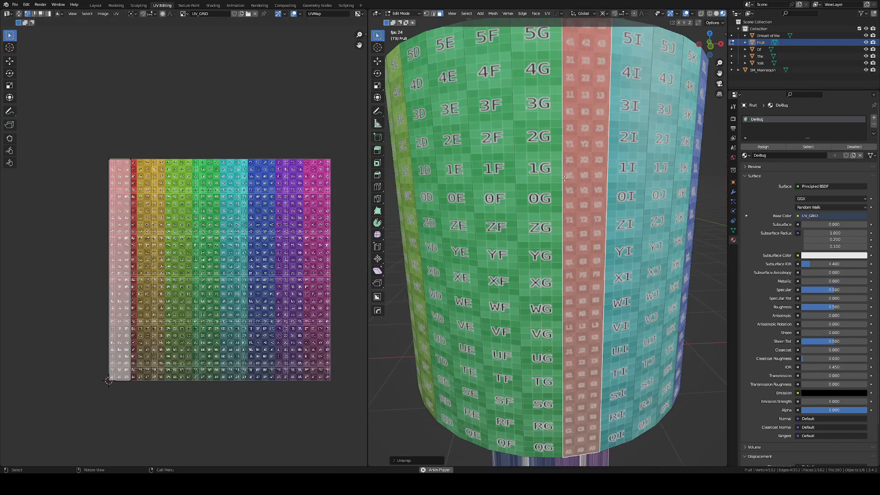
Select the wide middle section's side-face loop with the unwrapped face active, and apply Follow Active Quads using Length Average.
{"action": "left_click", "coordinate": [609, 158], "text": "alt"}
{"action": "scroll", "coordinate": [609, 159], "scroll_direction": "down", "scroll_amount": 4}
{"action": "scroll", "coordinate": [605, 159], "scroll_direction": "up", "scroll_amount": 5}
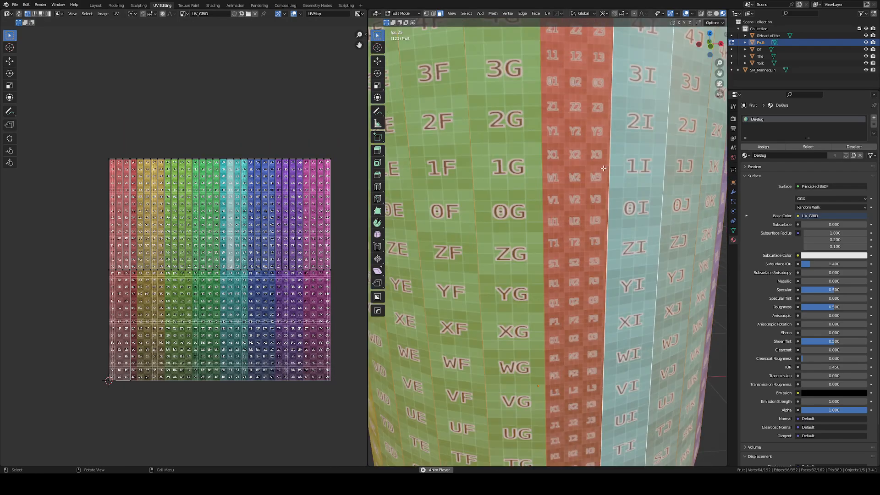
{"action": "left_click", "coordinate": [592, 159], "text": "shift"}
{"action": "left_click", "coordinate": [592, 159], "text": "shift"}
{"action": "scroll", "coordinate": [592, 159], "scroll_direction": "down", "scroll_amount": 5}
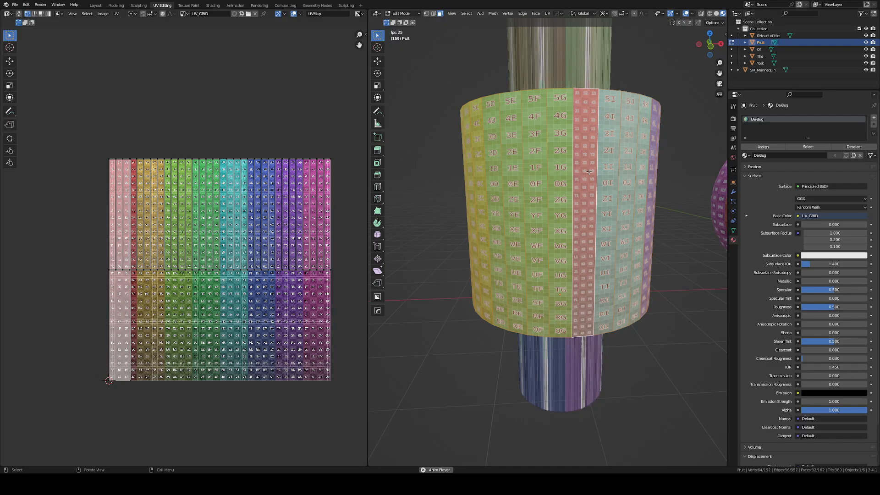
{"action": "key", "text": "u"}
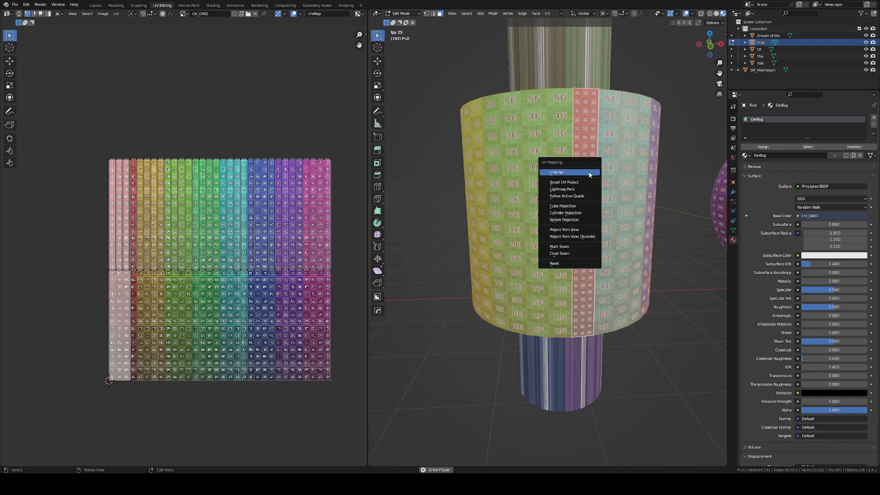
{"action": "left_click", "coordinate": [584, 197]}
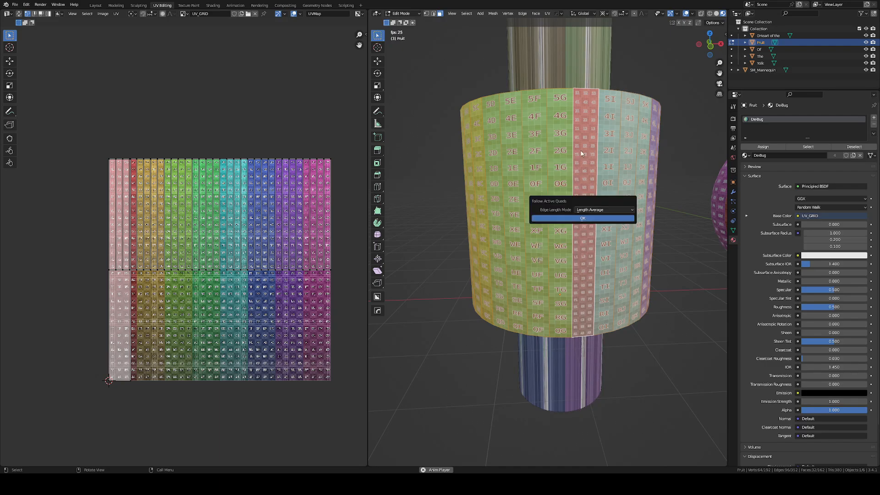
{"action": "left_click", "coordinate": [600, 222]}
Examine the grid texture around the stacked cylinder's middle section in Edit Mode and Object Mode.
{"action": "middle_click_drag", "start_coordinate": [599, 222], "coordinate": [580, 188]}
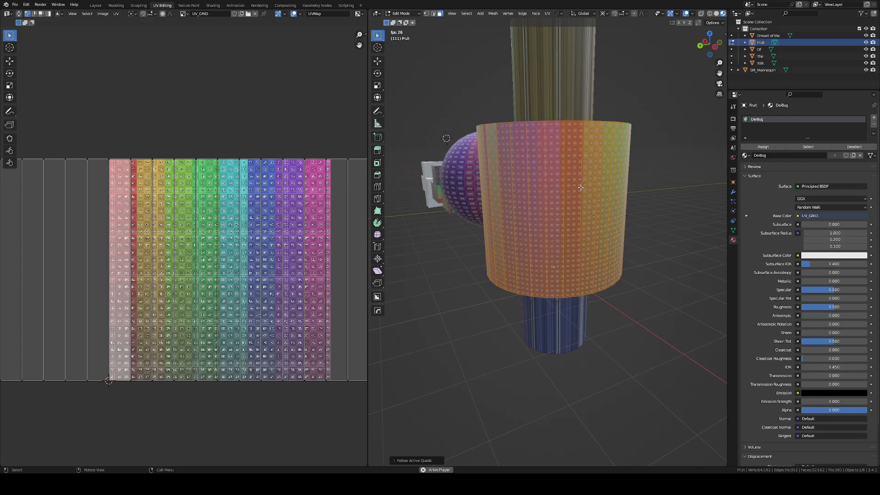
{"action": "scroll", "coordinate": [580, 188], "scroll_direction": "down", "scroll_amount": 4}
{"action": "middle_click_drag", "start_coordinate": [625, 243], "coordinate": [581, 248]}
{"action": "scroll", "coordinate": [539, 277], "scroll_direction": "up", "scroll_amount": 1}
{"action": "scroll", "coordinate": [562, 217], "scroll_direction": "up", "scroll_amount": 3}
{"action": "key", "text": "Tab"}
{"action": "scroll", "coordinate": [563, 217], "scroll_direction": "down", "scroll_amount": 3}
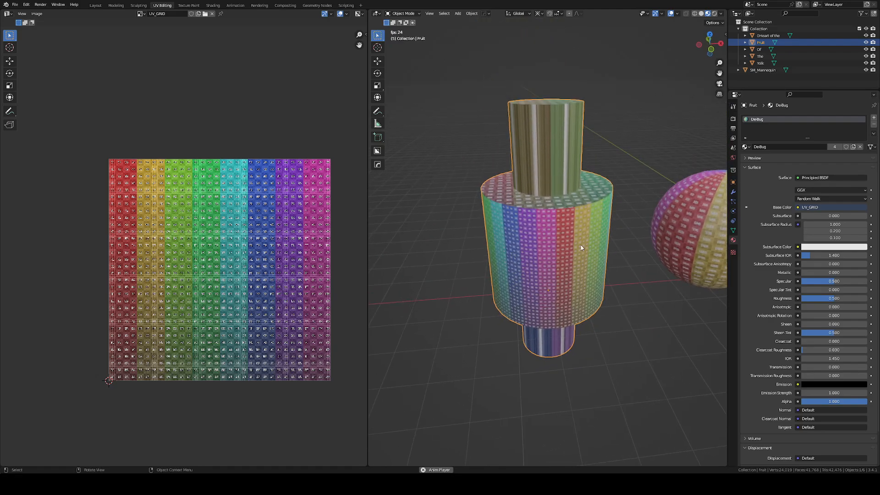
{"action": "scroll", "coordinate": [581, 248], "scroll_direction": "up", "scroll_amount": 2}
{"action": "scroll", "coordinate": [584, 241], "scroll_direction": "down", "scroll_amount": 6}
{"action": "middle_click_drag", "start_coordinate": [614, 202], "coordinate": [692, 288]}
{"action": "scroll", "coordinate": [573, 288], "scroll_direction": "up", "scroll_amount": 4}
{"action": "key", "text": "Tab"}
{"action": "key", "text": "Tab"}
{"action": "scroll", "coordinate": [540, 275], "scroll_direction": "down", "scroll_amount": 2}
{"action": "key", "text": "Tab"}
{"action": "scroll", "coordinate": [254, 254], "scroll_direction": "up", "scroll_amount": 2}
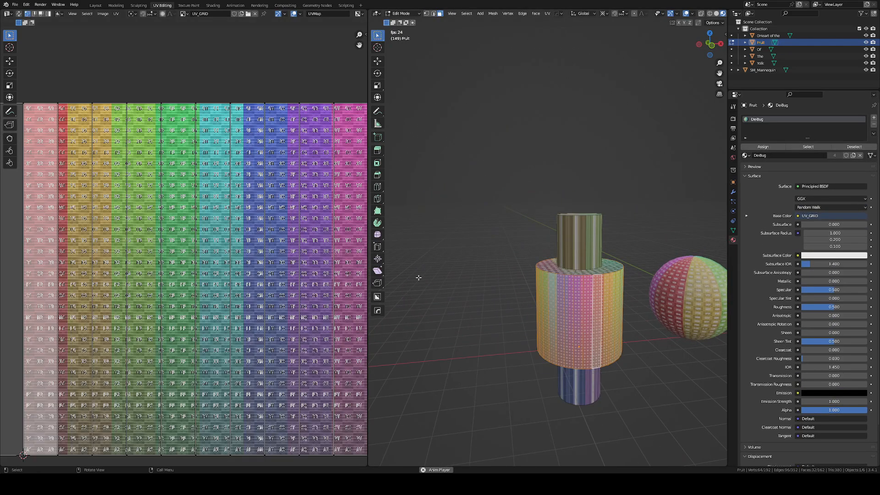
Unwrap a single face of the flat ring on top of the wide middle section.
{"action": "scroll", "coordinate": [582, 250], "scroll_direction": "up", "scroll_amount": 3}
{"action": "left_click", "coordinate": [585, 249]}
{"action": "scroll", "coordinate": [577, 250], "scroll_direction": "up", "scroll_amount": 4}
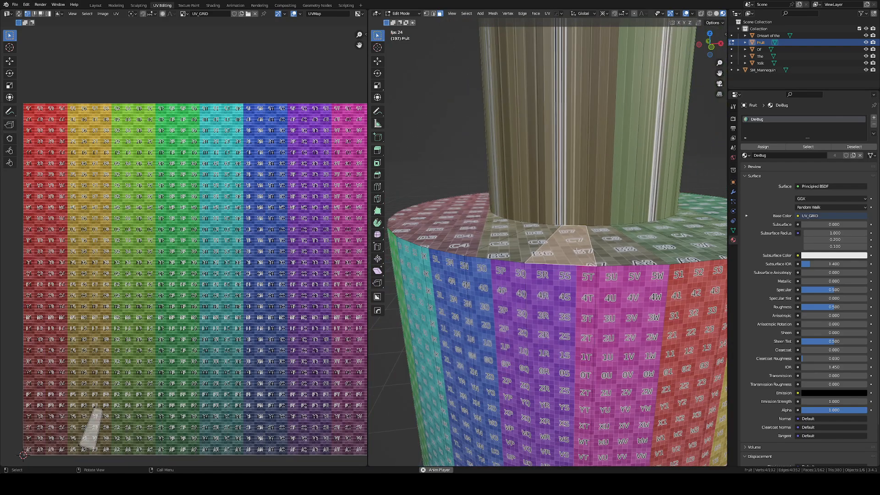
{"action": "scroll", "coordinate": [576, 250], "scroll_direction": "down", "scroll_amount": 5}
{"action": "scroll", "coordinate": [576, 250], "scroll_direction": "up", "scroll_amount": 2}
{"action": "key", "text": "u"}
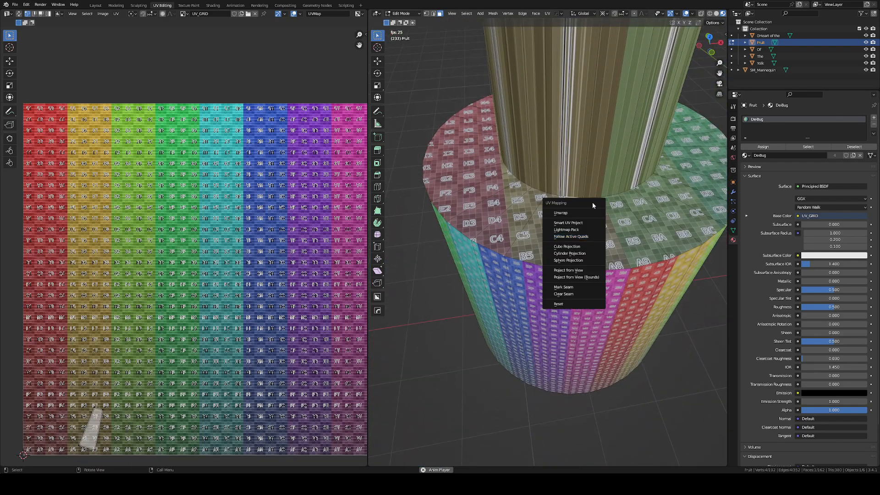
{"action": "left_click", "coordinate": [566, 213]}
{"action": "scroll", "coordinate": [582, 229], "scroll_direction": "down", "scroll_amount": 2}
{"action": "scroll", "coordinate": [584, 231], "scroll_direction": "up", "scroll_amount": 4}
{"action": "scroll", "coordinate": [585, 232], "scroll_direction": "down", "scroll_amount": 6}
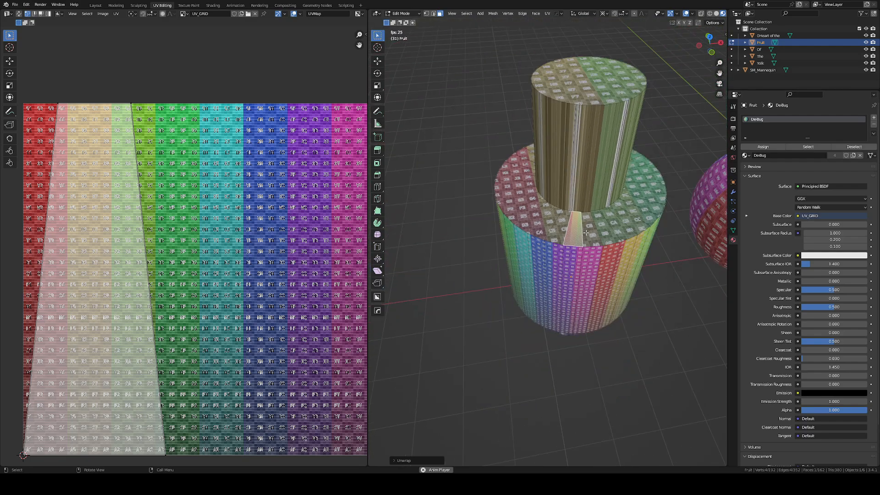
Extend the selection face by face around most of the flat ring and unwrap the selected faces together.
{"action": "left_click", "coordinate": [644, 186], "text": "ctrl"}
{"action": "middle_click_drag", "start_coordinate": [644, 187], "coordinate": [703, 253]}
{"action": "scroll", "coordinate": [486, 244], "scroll_direction": "down", "scroll_amount": 3}
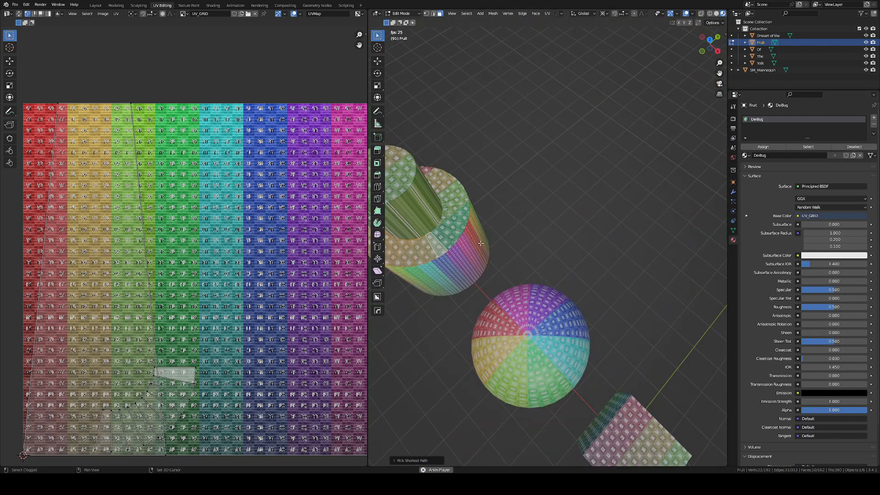
{"action": "middle_click_drag", "start_coordinate": [480, 244], "coordinate": [480, 162]}
{"action": "left_click", "coordinate": [621, 190], "text": "ctrl"}
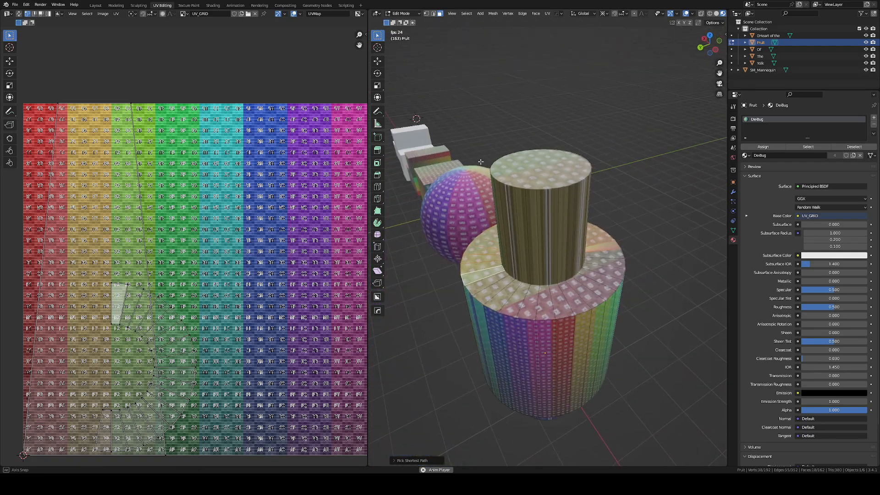
{"action": "left_click", "coordinate": [550, 300], "text": "ctrl"}
{"action": "middle_click_drag", "start_coordinate": [551, 299], "coordinate": [534, 303]}
{"action": "key", "text": "u"}
{"action": "left_click", "coordinate": [540, 306]}
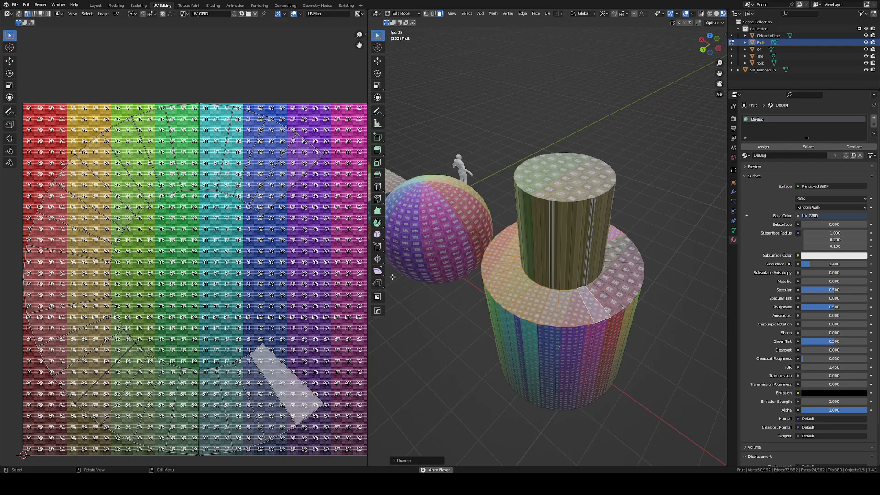
Add the remaining faces to complete the flat ring selection and unwrap the whole ring as one piece.
{"action": "scroll", "coordinate": [608, 278], "scroll_direction": "up", "scroll_amount": 4}
{"action": "middle_click_drag", "start_coordinate": [608, 278], "coordinate": [564, 303]}
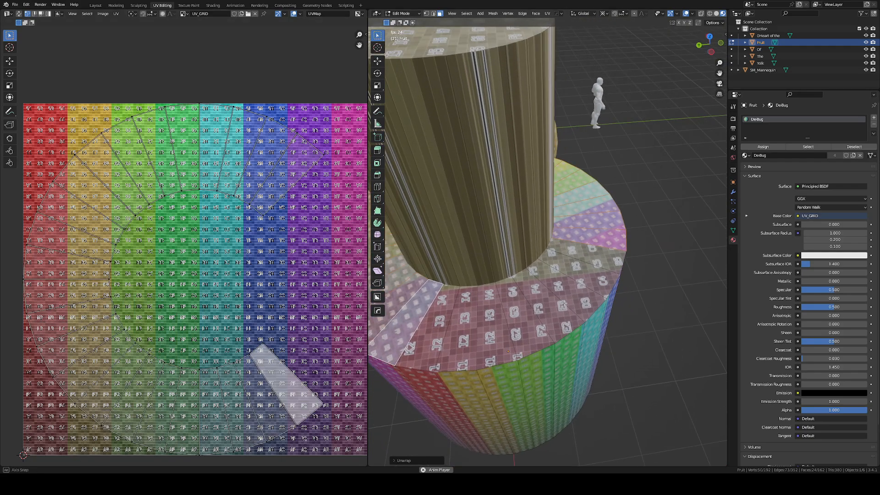
{"action": "left_click", "coordinate": [600, 262], "text": "ctrl"}
{"action": "key", "text": "u"}
{"action": "left_click", "coordinate": [598, 263]}
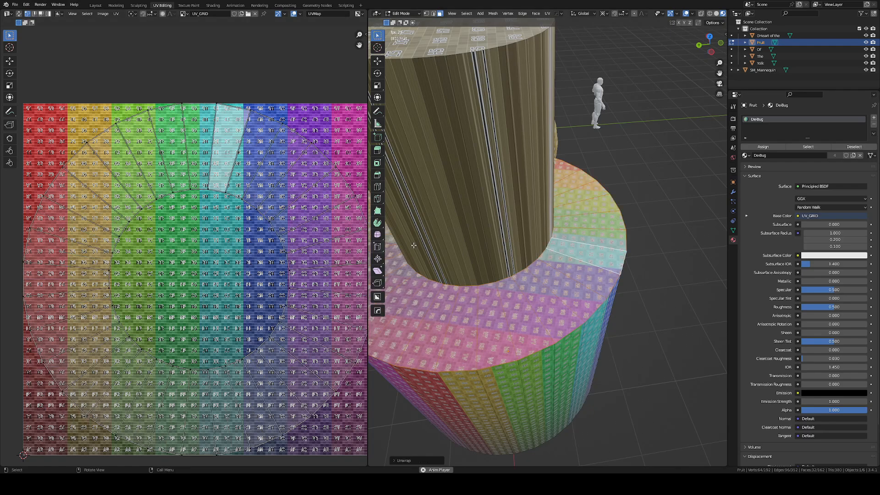
Unwrap one vertical side face of the narrow upper section on its own.
{"action": "scroll", "coordinate": [499, 271], "scroll_direction": "down", "scroll_amount": 4}
{"action": "middle_click_drag", "start_coordinate": [495, 271], "coordinate": [614, 217]}
{"action": "scroll", "coordinate": [567, 267], "scroll_direction": "up", "scroll_amount": 4}
{"action": "key", "text": "Tab"}
{"action": "scroll", "coordinate": [599, 261], "scroll_direction": "down", "scroll_amount": 4}
{"action": "key", "text": "Tab"}
{"action": "left_click", "coordinate": [539, 196]}
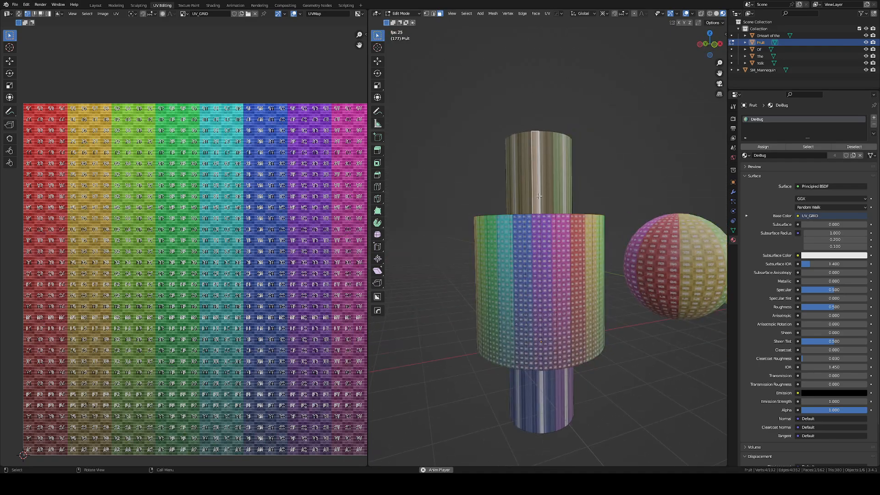
{"action": "middle_click_drag", "start_coordinate": [539, 196], "coordinate": [523, 171]}
{"action": "scroll", "coordinate": [521, 169], "scroll_direction": "up", "scroll_amount": 5}
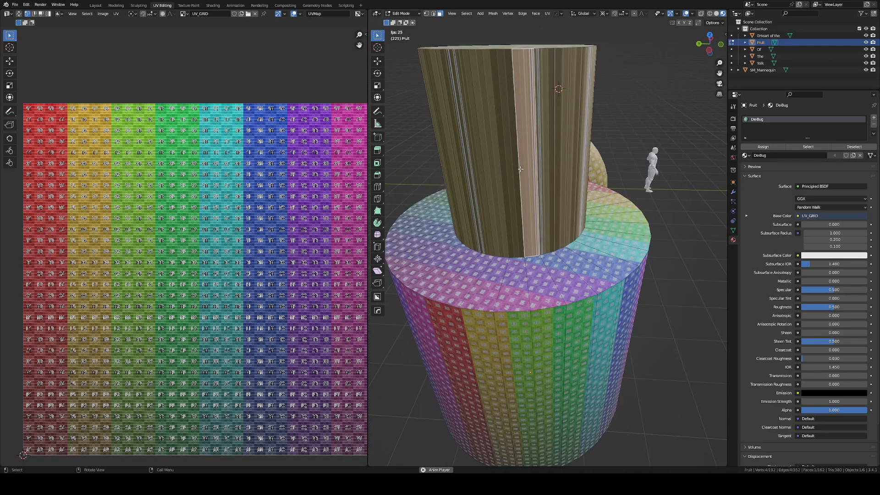
{"action": "key", "text": "u"}
{"action": "left_click", "coordinate": [520, 169]}
{"action": "scroll", "coordinate": [521, 169], "scroll_direction": "up", "scroll_amount": 5}
{"action": "scroll", "coordinate": [520, 169], "scroll_direction": "down", "scroll_amount": 5}
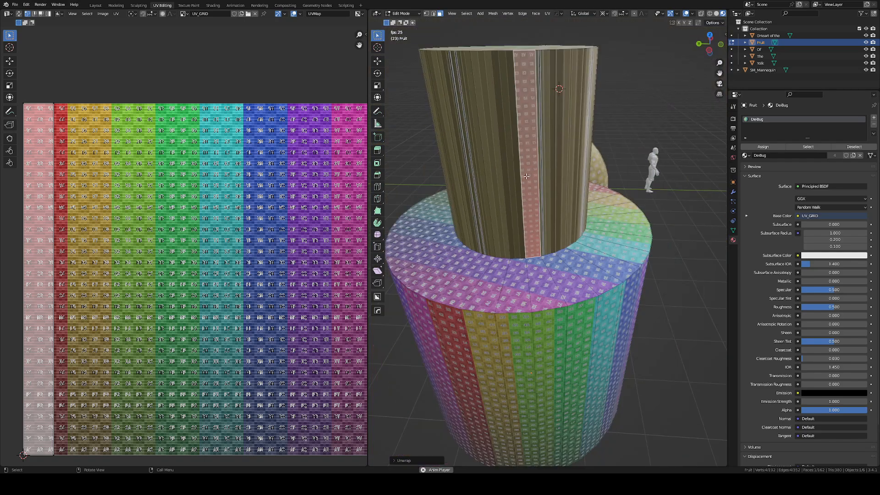
Select all faces of the stacked cylinder and review the available UV mapping methods.
{"action": "middle_click_drag", "start_coordinate": [520, 168], "coordinate": [538, 185]}
{"action": "scroll", "coordinate": [531, 156], "scroll_direction": "down", "scroll_amount": 4}
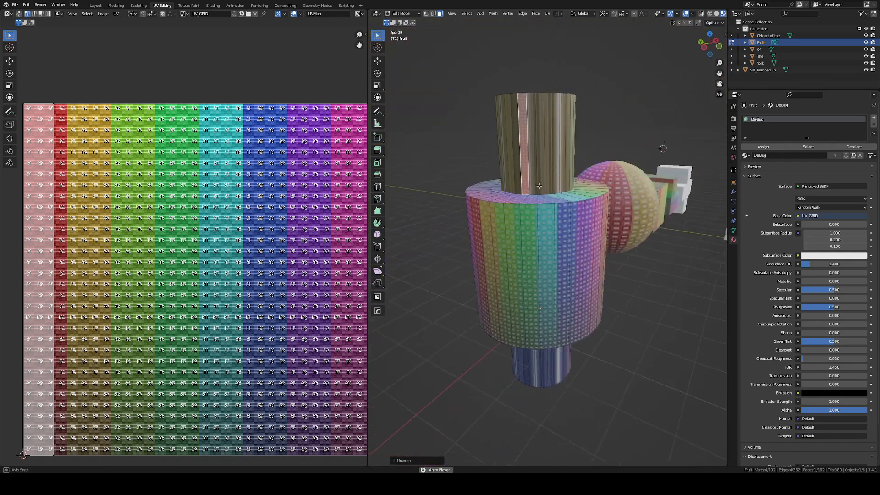
{"action": "key", "text": "a"}
{"action": "key", "text": "u"}
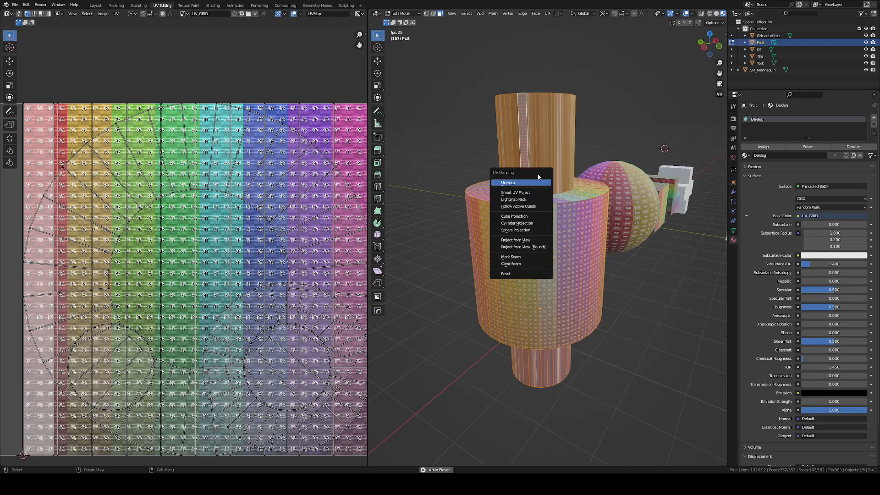
{"action": "left_click", "coordinate": [525, 216]}
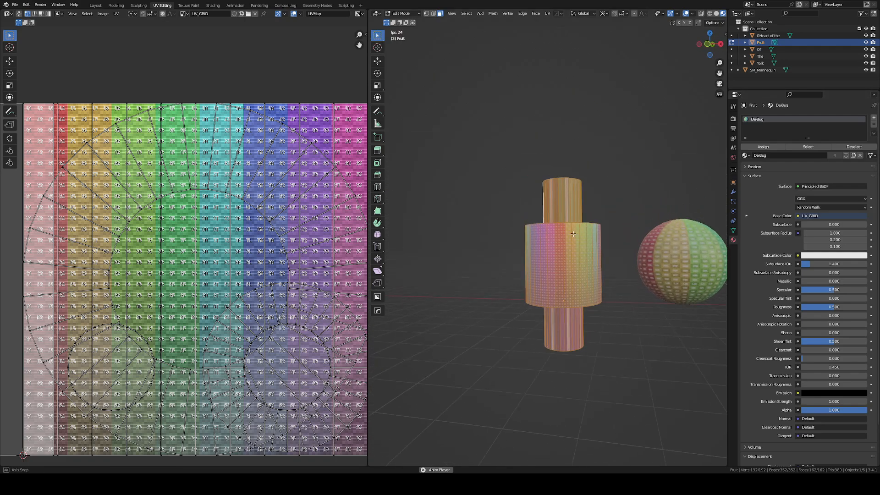
Return to Object Mode, select and frame the cross-shaped object, and assign the existing DeBug material to it.
{"action": "middle_click_drag", "start_coordinate": [489, 245], "coordinate": [335, 241], "text": "shift"}
{"action": "middle_click_drag", "start_coordinate": [660, 224], "coordinate": [668, 243]}
{"action": "scroll", "coordinate": [668, 243], "scroll_direction": "up", "scroll_amount": 3}
{"action": "key", "text": "Tab"}
{"action": "left_click", "coordinate": [669, 244]}
{"action": "key", "text": "KP_Decimal"}
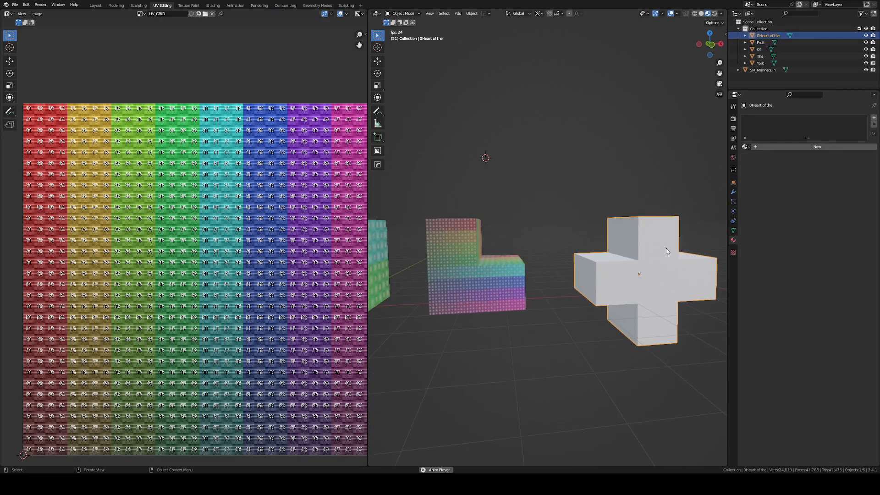
{"action": "scroll", "coordinate": [580, 268], "scroll_direction": "down", "scroll_amount": 4}
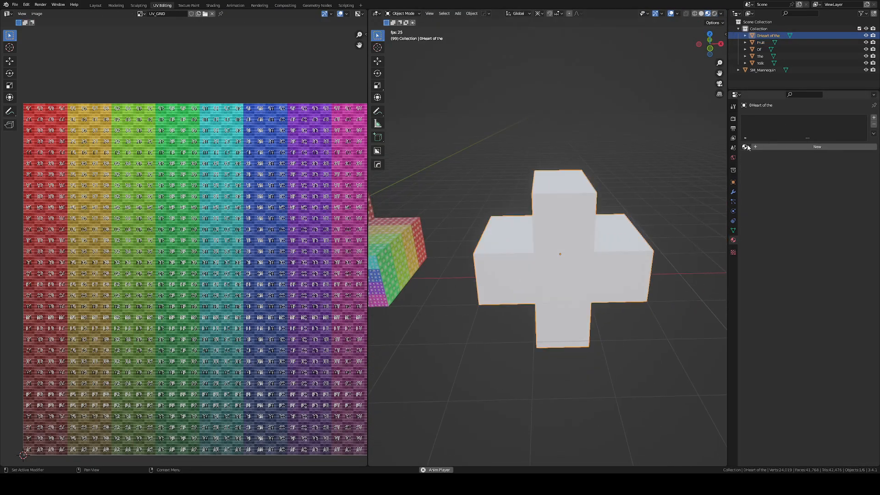
{"action": "left_click", "coordinate": [746, 147]}
{"action": "left_click", "coordinate": [760, 157]}
{"action": "scroll", "coordinate": [575, 241], "scroll_direction": "up", "scroll_amount": 4}
{"action": "scroll", "coordinate": [575, 241], "scroll_direction": "down", "scroll_amount": 4}
{"action": "middle_click_drag", "start_coordinate": [575, 241], "coordinate": [481, 204]}
In Edit Mode, select all faces of the cross-shaped object and scale their UVs to 0.
{"action": "key", "text": "Tab"}
{"action": "scroll", "coordinate": [426, 111], "scroll_direction": "down", "scroll_amount": 2}
{"action": "middle_click_drag", "start_coordinate": [426, 112], "coordinate": [401, 116]}
{"action": "key", "text": "a"}
{"action": "scroll", "coordinate": [400, 116], "scroll_direction": "up", "scroll_amount": 2}
{"action": "scroll", "coordinate": [236, 195], "scroll_direction": "down", "scroll_amount": 4}
{"action": "middle_click_drag", "start_coordinate": [237, 194], "coordinate": [234, 186]}
{"action": "scroll", "coordinate": [294, 193], "scroll_direction": "up", "scroll_amount": 3}
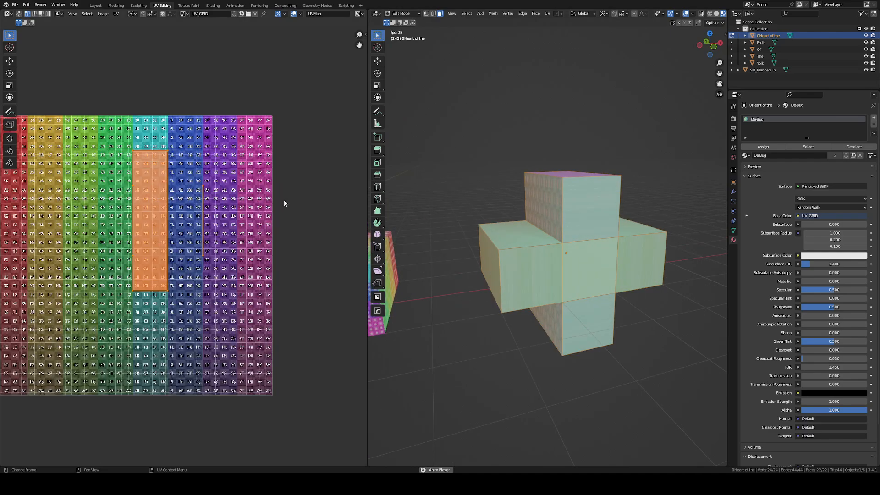
{"action": "key", "text": "s"}
{"action": "key", "text": "0"}
{"action": "key", "text": "Return"}
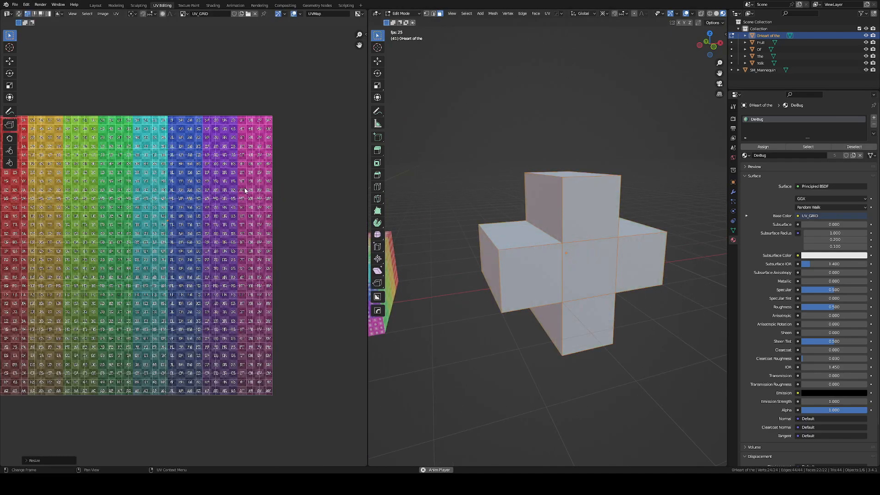
Return to Object Mode and examine how the material displays on the cross-shaped object from several distances.
{"action": "key", "text": "Tab"}
{"action": "scroll", "coordinate": [617, 249], "scroll_direction": "up", "scroll_amount": 2}
{"action": "scroll", "coordinate": [499, 245], "scroll_direction": "up", "scroll_amount": 3}
{"action": "middle_click_drag", "start_coordinate": [617, 250], "coordinate": [576, 273]}
{"action": "scroll", "coordinate": [495, 273], "scroll_direction": "down", "scroll_amount": 5}
{"action": "scroll", "coordinate": [630, 259], "scroll_direction": "up", "scroll_amount": 5}
{"action": "scroll", "coordinate": [553, 302], "scroll_direction": "down", "scroll_amount": 5}
{"action": "scroll", "coordinate": [581, 271], "scroll_direction": "up", "scroll_amount": 3}
{"action": "scroll", "coordinate": [580, 273], "scroll_direction": "up", "scroll_amount": 3}
{"action": "scroll", "coordinate": [575, 275], "scroll_direction": "down", "scroll_amount": 3}
{"action": "scroll", "coordinate": [576, 274], "scroll_direction": "down", "scroll_amount": 1}
{"action": "scroll", "coordinate": [563, 277], "scroll_direction": "down", "scroll_amount": 3}
Select the L-shaped object and enter its Edit Mode.
{"action": "middle_click_drag", "start_coordinate": [441, 306], "coordinate": [610, 220], "text": "shift"}
{"action": "left_click", "coordinate": [609, 237]}
{"action": "scroll", "coordinate": [617, 242], "scroll_direction": "up", "scroll_amount": 3}
{"action": "key", "text": "Tab"}
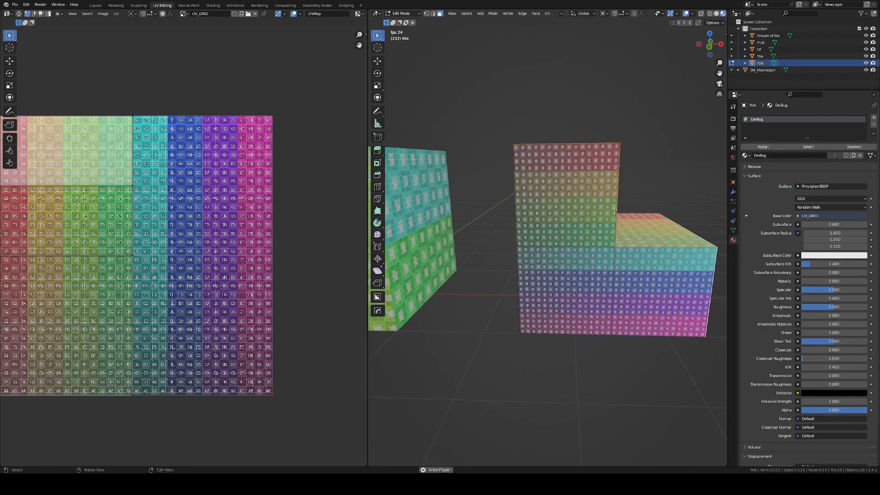
Select all faces of the L-shaped object and scale their UVs to 0.
{"action": "scroll", "coordinate": [603, 209], "scroll_direction": "down", "scroll_amount": 3}
{"action": "scroll", "coordinate": [600, 209], "scroll_direction": "up", "scroll_amount": 1}
{"action": "left_click", "coordinate": [599, 210]}
{"action": "key", "text": "a"}
{"action": "scroll", "coordinate": [607, 214], "scroll_direction": "down", "scroll_amount": 4}
{"action": "scroll", "coordinate": [199, 214], "scroll_direction": "down", "scroll_amount": 3}
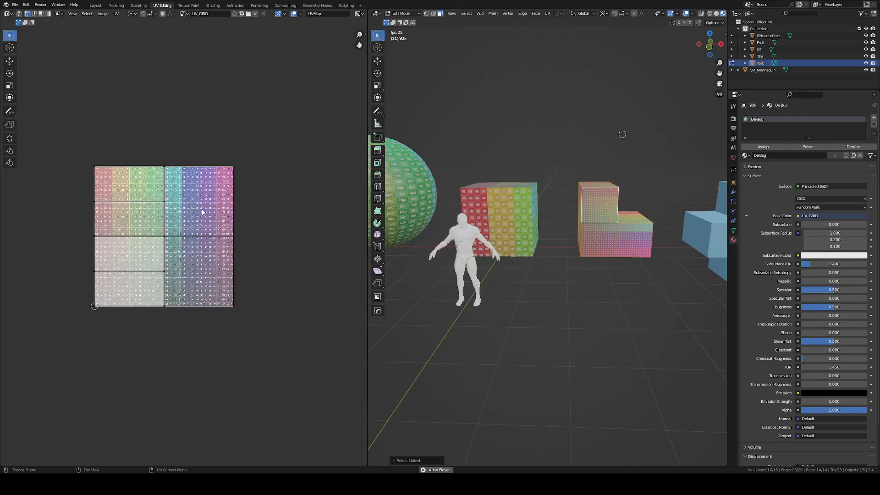
{"action": "scroll", "coordinate": [218, 213], "scroll_direction": "up", "scroll_amount": 3}
{"action": "key", "text": "a"}
{"action": "key", "text": "0"}
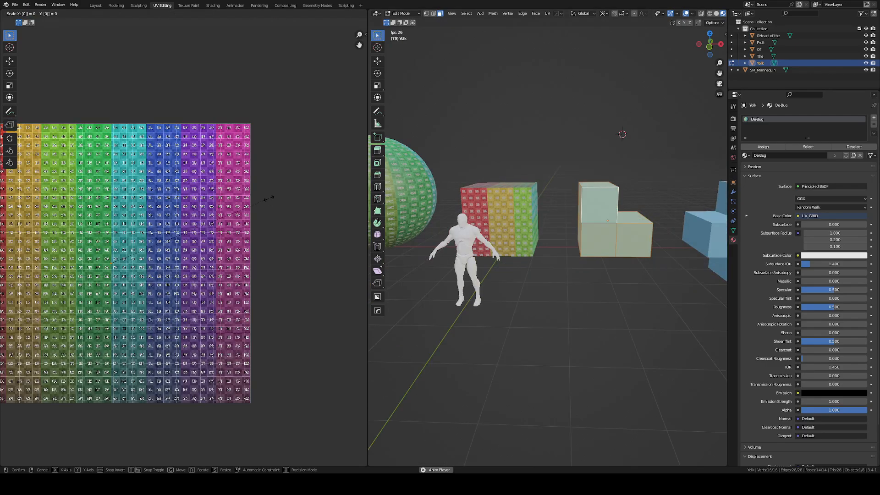
Unwrap only the top face of the L-shape's taller block.
{"action": "scroll", "coordinate": [603, 233], "scroll_direction": "up", "scroll_amount": 3}
{"action": "middle_click_drag", "start_coordinate": [602, 233], "coordinate": [484, 238]}
{"action": "left_click", "coordinate": [618, 257]}
{"action": "scroll", "coordinate": [602, 202], "scroll_direction": "down", "scroll_amount": 4}
{"action": "scroll", "coordinate": [596, 191], "scroll_direction": "up", "scroll_amount": 6}
{"action": "scroll", "coordinate": [595, 191], "scroll_direction": "down", "scroll_amount": 3}
{"action": "scroll", "coordinate": [584, 215], "scroll_direction": "up", "scroll_amount": 3}
{"action": "key", "text": "u"}
{"action": "left_click", "coordinate": [584, 217]}
Select the face loop running over the L-shape with the unwrapped top face active, and apply Follow Active Quads.
{"action": "left_click", "coordinate": [533, 249], "text": "alt"}
{"action": "scroll", "coordinate": [483, 239], "scroll_direction": "up", "scroll_amount": 1}
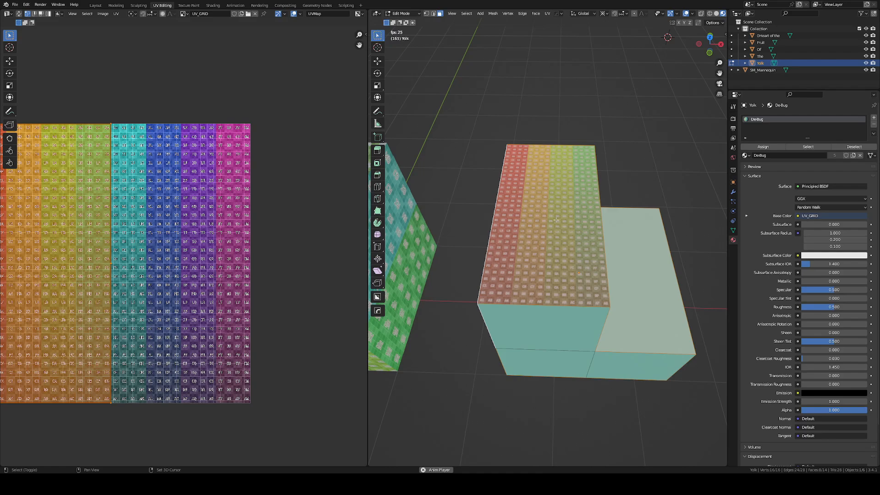
{"action": "left_click", "coordinate": [573, 204], "text": "shift"}
{"action": "key", "text": "u"}
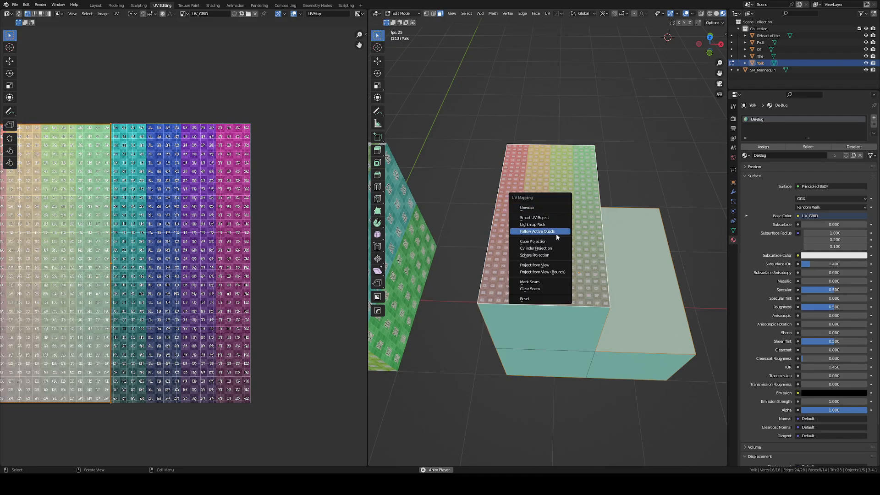
{"action": "left_click", "coordinate": [556, 233]}
{"action": "left_click", "coordinate": [558, 256]}
Move the L-shape's unwrapped strip of faces along the X axis in UV space.
{"action": "middle_click_drag", "start_coordinate": [552, 266], "coordinate": [527, 238]}
{"action": "scroll", "coordinate": [138, 304], "scroll_direction": "down", "scroll_amount": 5}
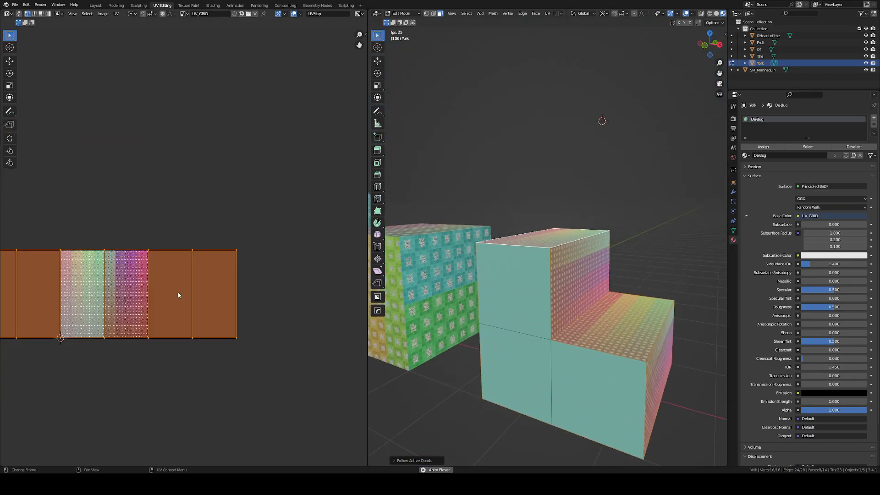
{"action": "scroll", "coordinate": [184, 286], "scroll_direction": "up", "scroll_amount": 2}
{"action": "scroll", "coordinate": [192, 280], "scroll_direction": "down", "scroll_amount": 1}
{"action": "key", "text": "g"}
{"action": "key", "text": "x"}
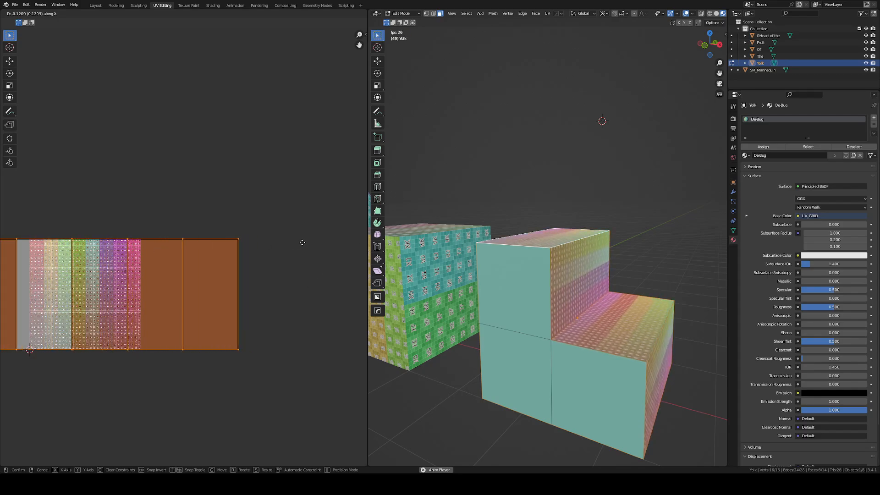
Select the three faces forming the L-shaped front side and unwrap them together.
{"action": "middle_click_drag", "start_coordinate": [671, 282], "coordinate": [603, 323]}
{"action": "middle_click_drag", "start_coordinate": [497, 295], "coordinate": [548, 280]}
{"action": "left_click", "coordinate": [550, 275]}
{"action": "left_click", "coordinate": [556, 357], "text": "shift"}
{"action": "left_click", "coordinate": [676, 367], "text": "shift"}
{"action": "middle_click_drag", "start_coordinate": [677, 367], "coordinate": [672, 383]}
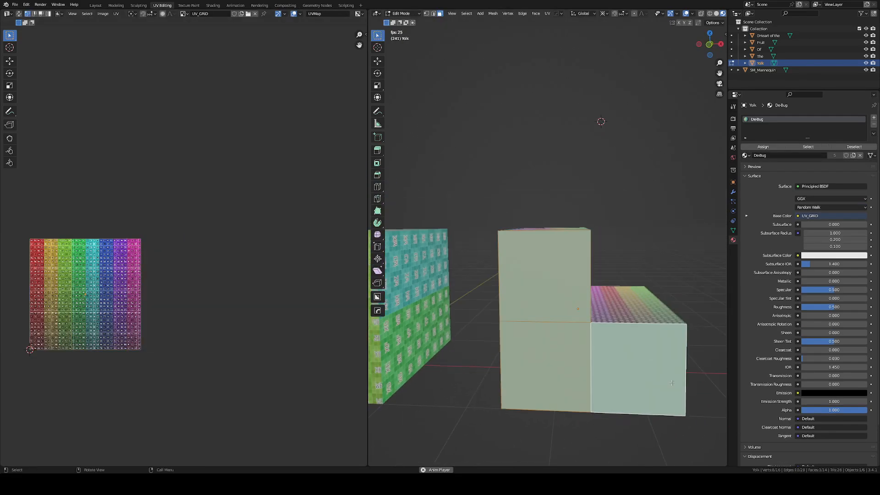
{"action": "key", "text": "u"}
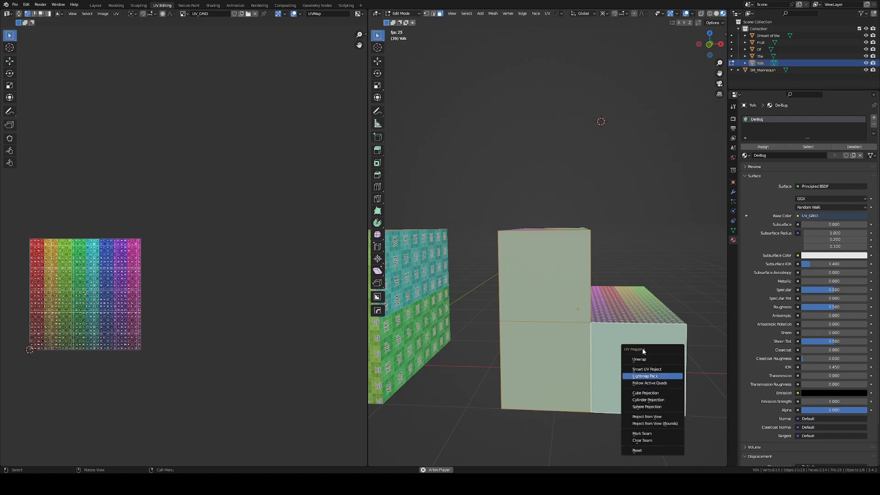
{"action": "left_click_drag", "start_coordinate": [644, 350], "coordinate": [644, 326]}
{"action": "left_click", "coordinate": [640, 335]}
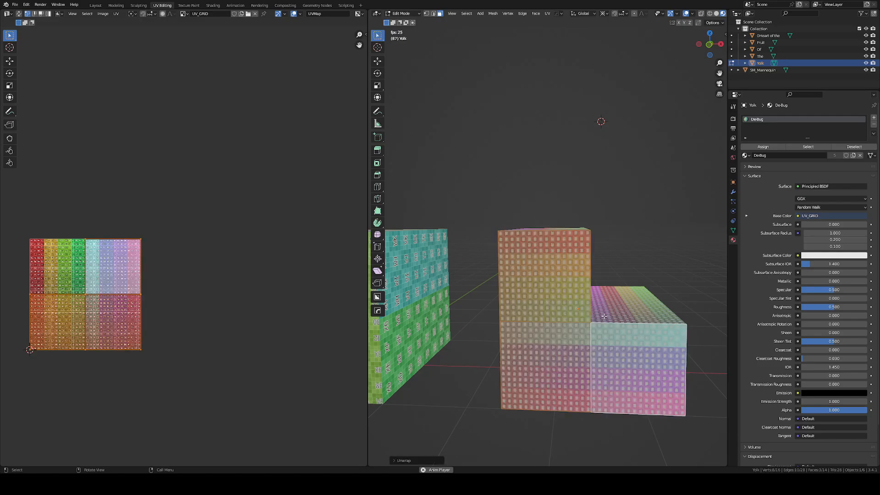
Examine the texture on the L-shaped front against its UV layout over the grid image.
{"action": "scroll", "coordinate": [604, 315], "scroll_direction": "up", "scroll_amount": 3}
{"action": "scroll", "coordinate": [156, 245], "scroll_direction": "up", "scroll_amount": 4}
{"action": "middle_click_drag", "start_coordinate": [164, 294], "coordinate": [211, 216], "text": "shift"}
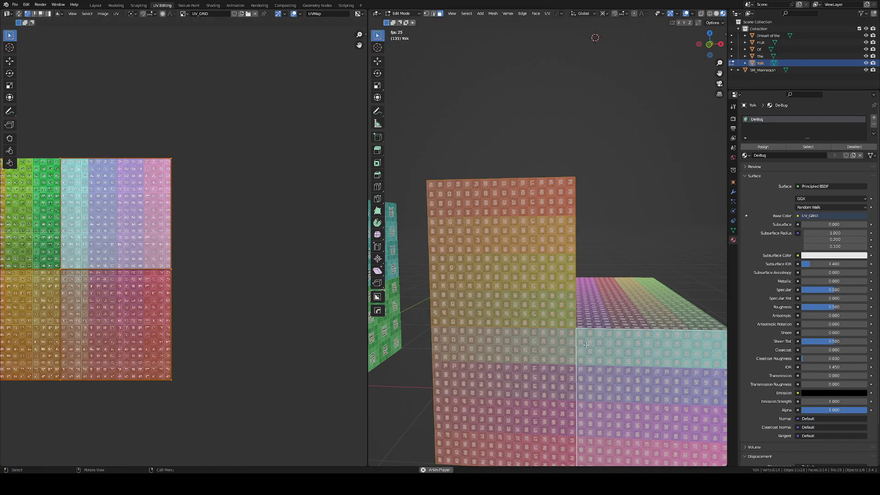
{"action": "scroll", "coordinate": [587, 360], "scroll_direction": "down", "scroll_amount": 1}
{"action": "middle_click_drag", "start_coordinate": [588, 360], "coordinate": [590, 303], "text": "shift"}
{"action": "scroll", "coordinate": [637, 302], "scroll_direction": "up", "scroll_amount": 2}
{"action": "scroll", "coordinate": [590, 304], "scroll_direction": "down", "scroll_amount": 1}
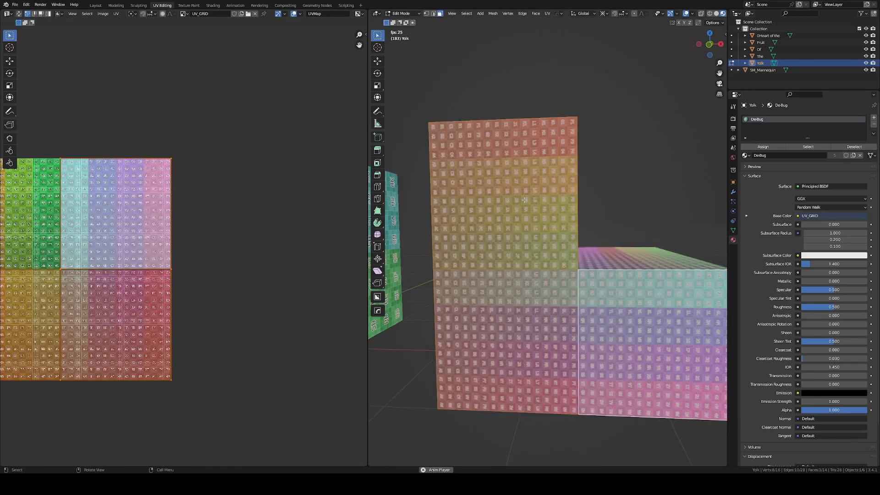
{"action": "scroll", "coordinate": [524, 200], "scroll_direction": "up", "scroll_amount": 3}
{"action": "middle_click_drag", "start_coordinate": [524, 200], "coordinate": [553, 296]}
{"action": "scroll", "coordinate": [554, 195], "scroll_direction": "down", "scroll_amount": 2}
{"action": "scroll", "coordinate": [544, 204], "scroll_direction": "down", "scroll_amount": 3}
{"action": "scroll", "coordinate": [553, 296], "scroll_direction": "up", "scroll_amount": 4}
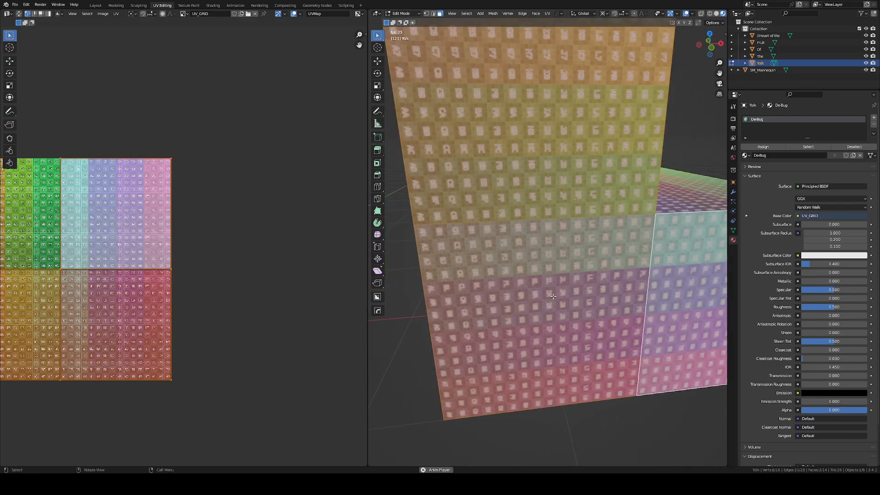
{"action": "scroll", "coordinate": [553, 296], "scroll_direction": "down", "scroll_amount": 3}
{"action": "scroll", "coordinate": [210, 236], "scroll_direction": "down", "scroll_amount": 2}
{"action": "middle_click_drag", "start_coordinate": [211, 236], "coordinate": [286, 221]}
Try rotating the L-shaped front's UVs and moving them along the X and Y axes.
{"action": "key", "text": "shift+s"}
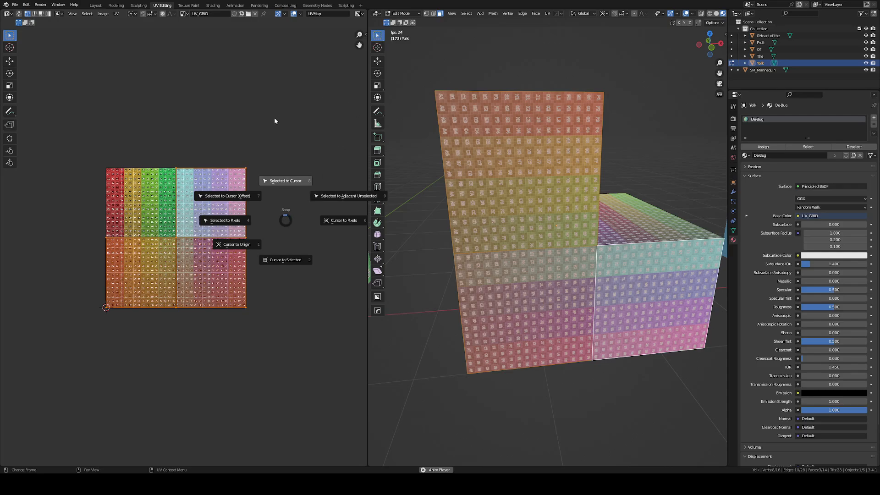
{"action": "key", "text": "Escape"}
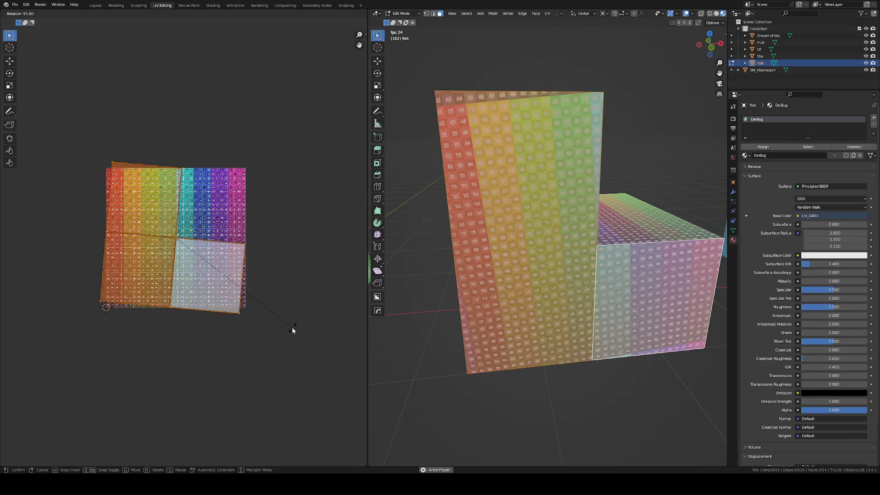
{"action": "left_click", "coordinate": [305, 273]}
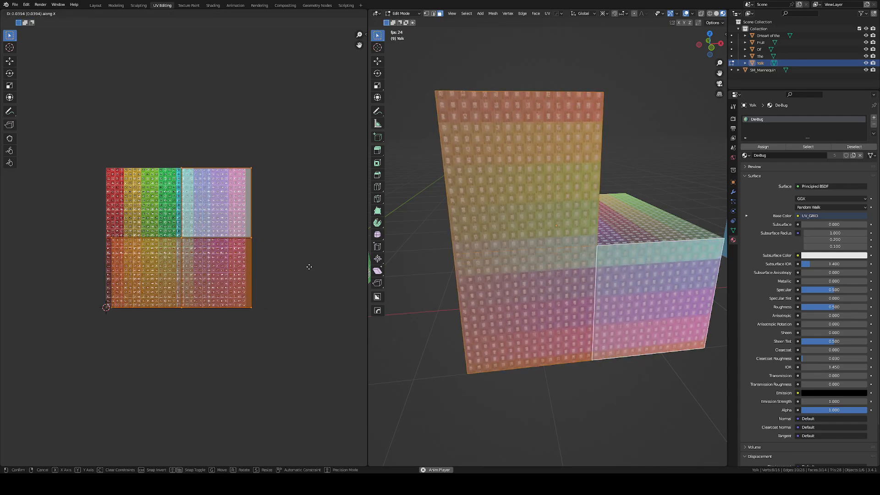
{"action": "key", "text": "y"}
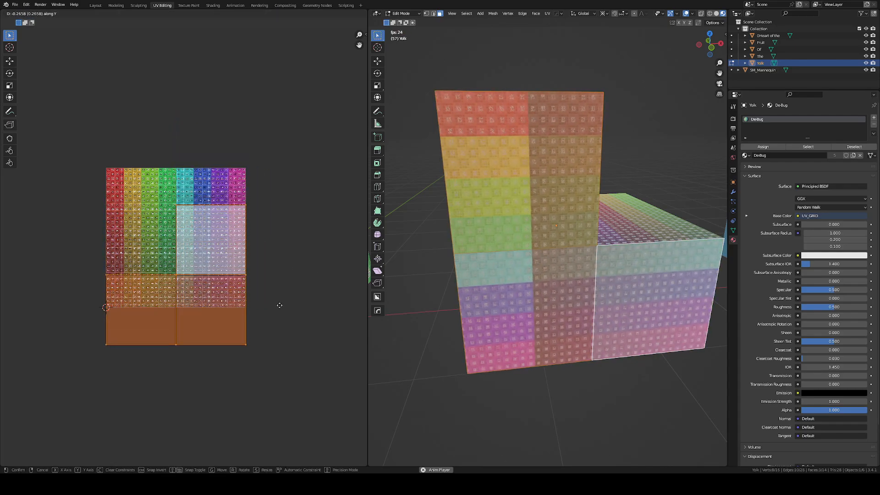
{"action": "left_click", "coordinate": [297, 183]}
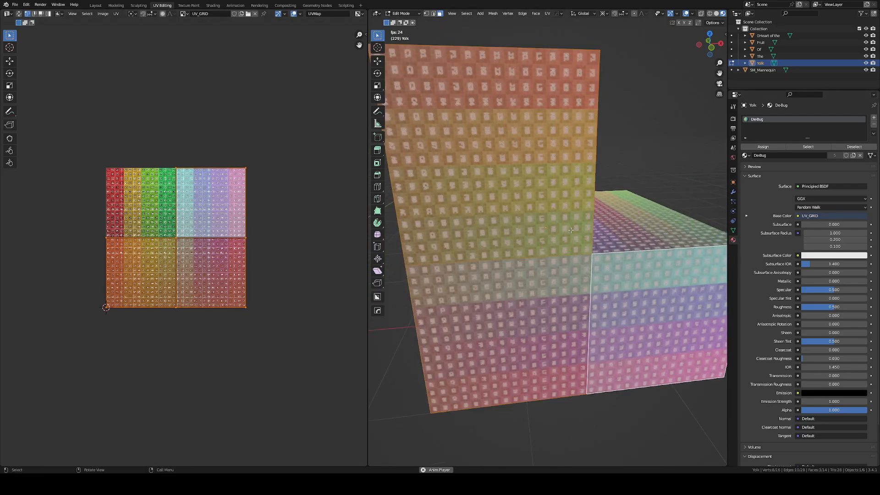
Select only the upper front face of the L-shape's taller block and scale its UV island down strongly.
{"action": "left_click", "coordinate": [532, 154]}
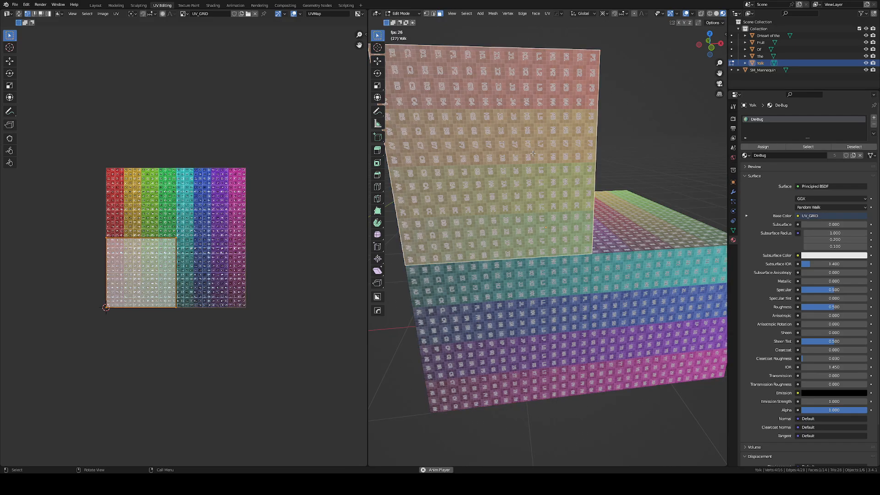
{"action": "scroll", "coordinate": [147, 293], "scroll_direction": "up", "scroll_amount": 1}
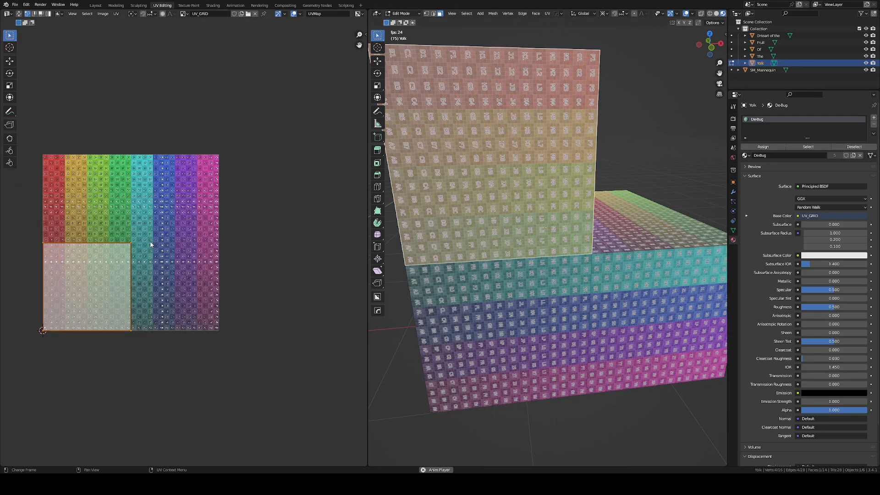
{"action": "scroll", "coordinate": [143, 261], "scroll_direction": "down", "scroll_amount": 1}
{"action": "key", "text": "s"}
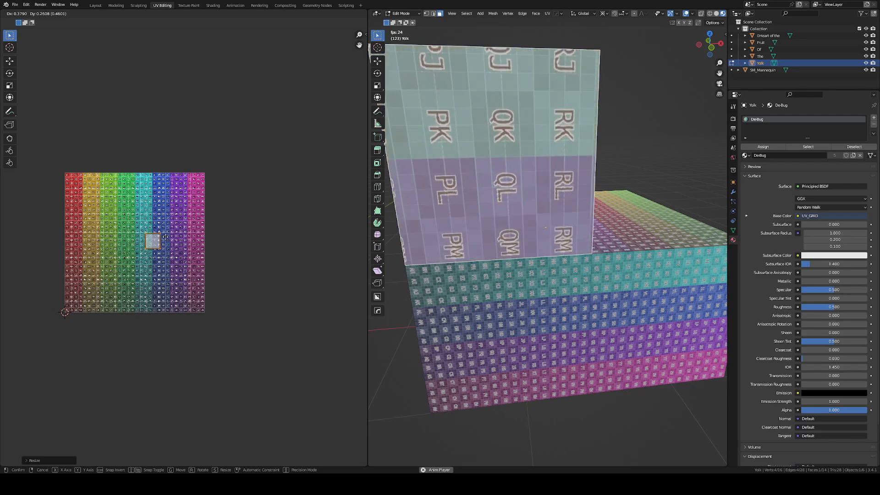
{"action": "left_click", "coordinate": [165, 237]}
Move the upper front face's small UV island across the grid from the blue area to the green area.
{"action": "scroll", "coordinate": [154, 246], "scroll_direction": "up", "scroll_amount": 4}
{"action": "key", "text": "g"}
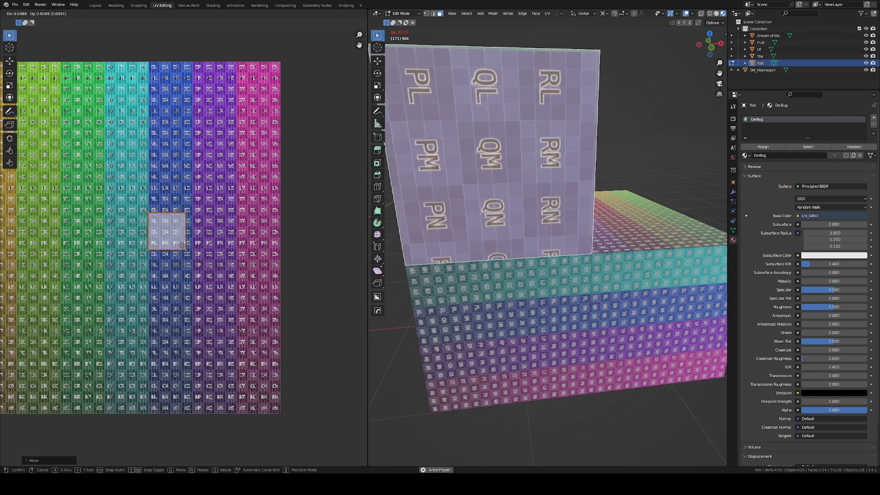
{"action": "left_click", "coordinate": [174, 246]}
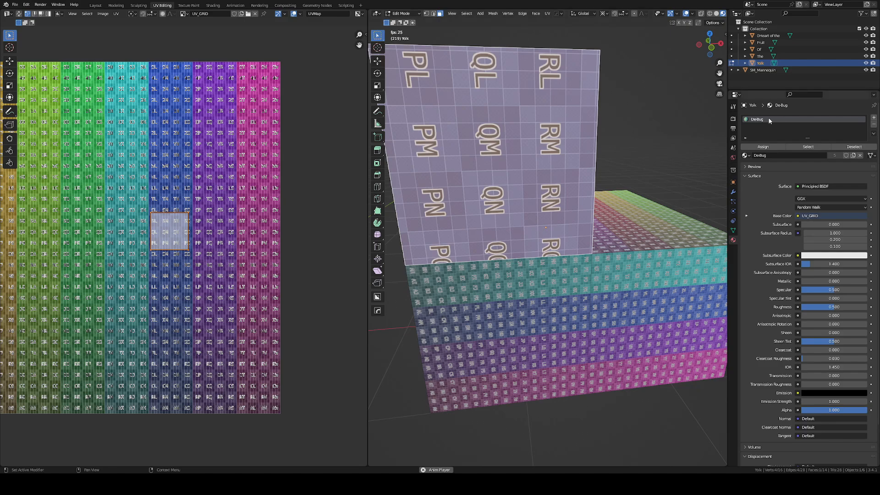
{"action": "key", "text": "g"}
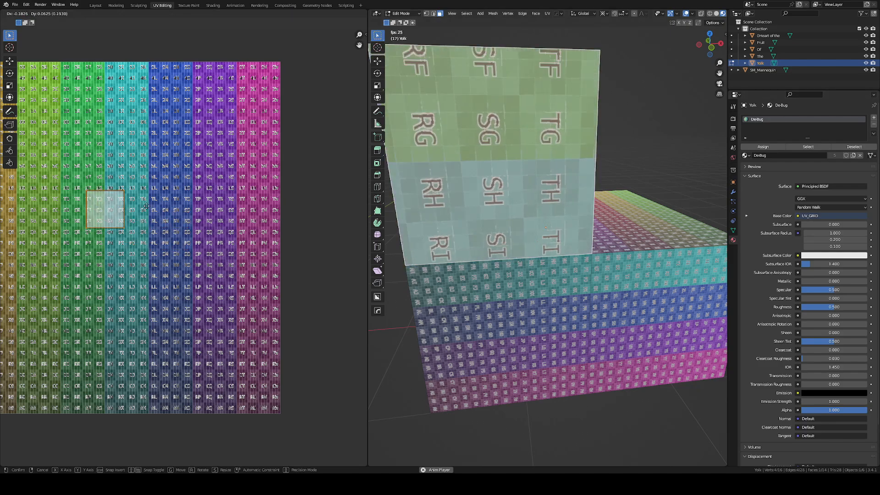
{"action": "left_click", "coordinate": [129, 205]}
{"action": "key", "text": "Tab"}
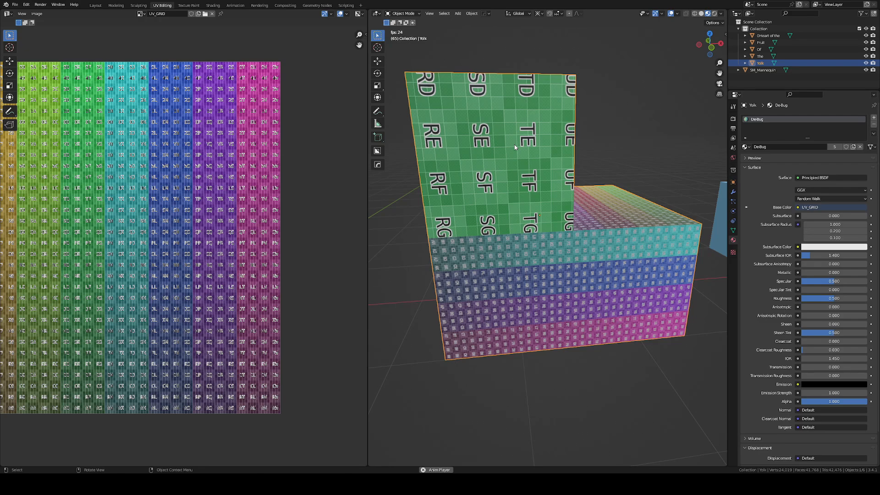
Try rotating the upper front face's small UV island on the grid, and undo the rotation.
{"action": "key", "text": "Tab"}
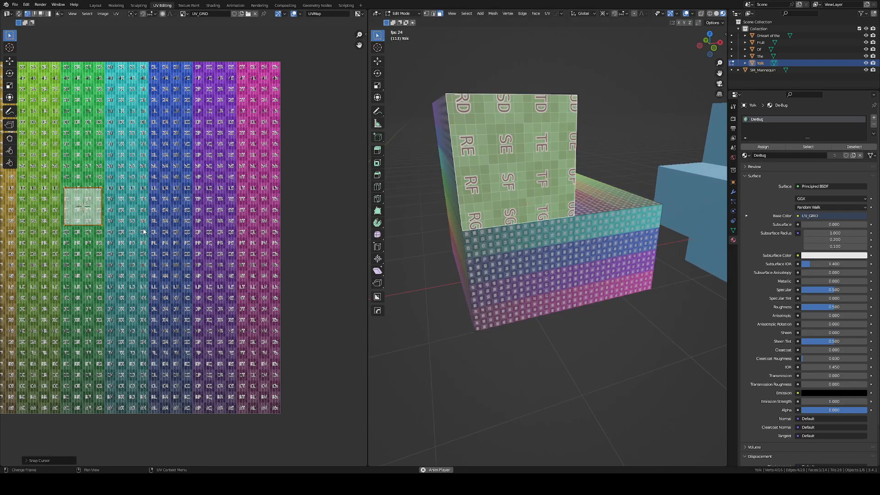
{"action": "key", "text": "r"}
{"action": "left_click", "coordinate": [64, 139]}
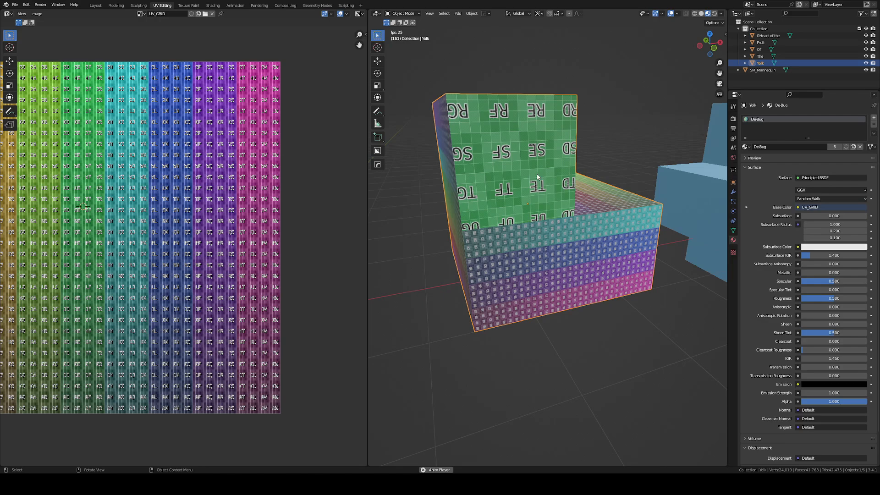
{"action": "key", "text": "ctrl+z"}
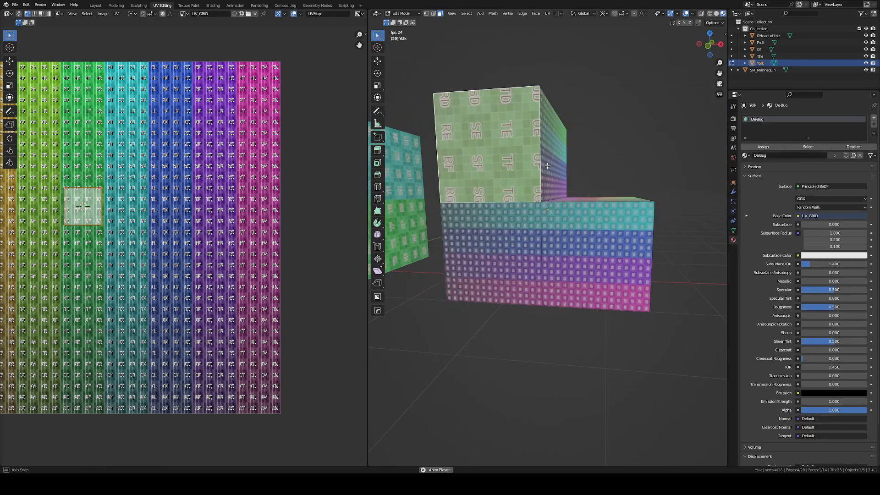
Select the horizontal face loop around the taller block's upper part and apply Follow Active Quads.
{"action": "left_click", "coordinate": [527, 171], "text": "alt"}
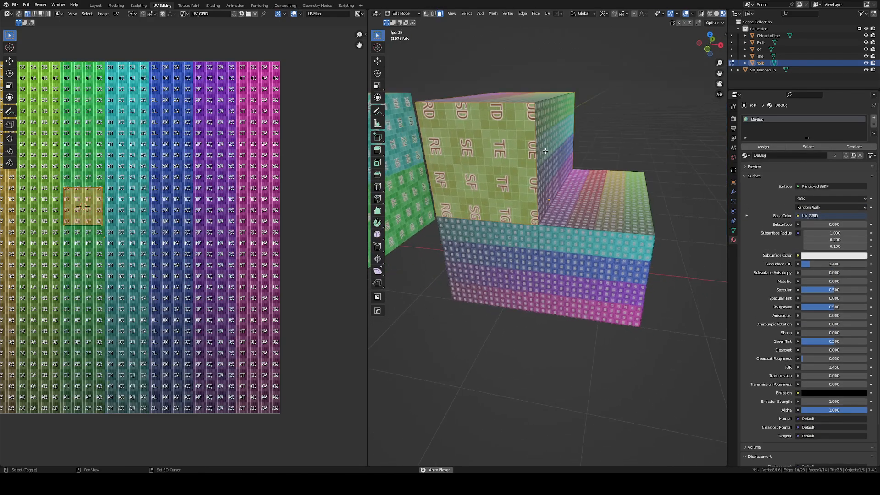
{"action": "key", "text": "u"}
{"action": "left_click", "coordinate": [545, 175]}
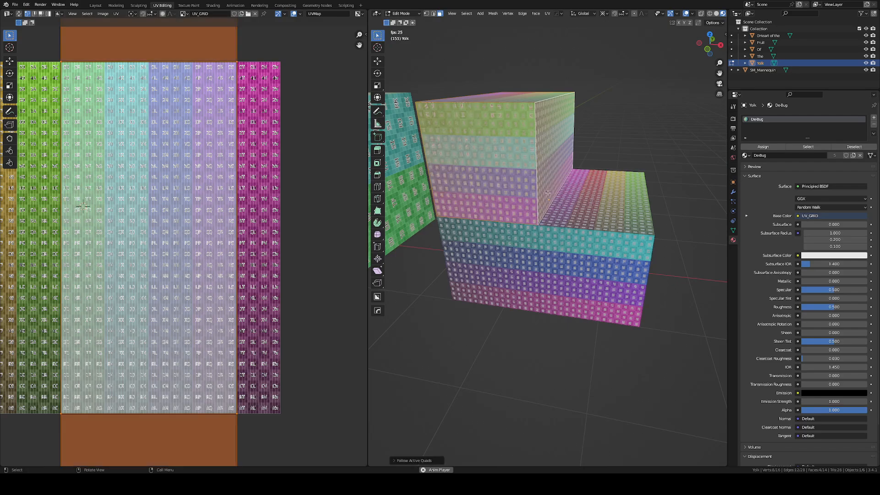
{"action": "key", "text": "Tab"}
{"action": "middle_click_drag", "start_coordinate": [563, 220], "coordinate": [532, 257]}
{"action": "key", "text": "Tab"}
Clear the selection, select two adjacent side faces of the L-shape, and apply Follow Active Quads.
{"action": "key", "text": "alt+a"}
{"action": "left_click", "coordinate": [531, 257]}
{"action": "left_click", "coordinate": [656, 255], "text": "shift"}
{"action": "middle_click_drag", "start_coordinate": [656, 255], "coordinate": [615, 252]}
{"action": "key", "text": "u"}
{"action": "left_click", "coordinate": [530, 258]}
{"action": "left_click", "coordinate": [548, 277]}
Select the lower section's two back faces plus its end face as active, and apply Follow Active Quads.
{"action": "left_click", "coordinate": [673, 238]}
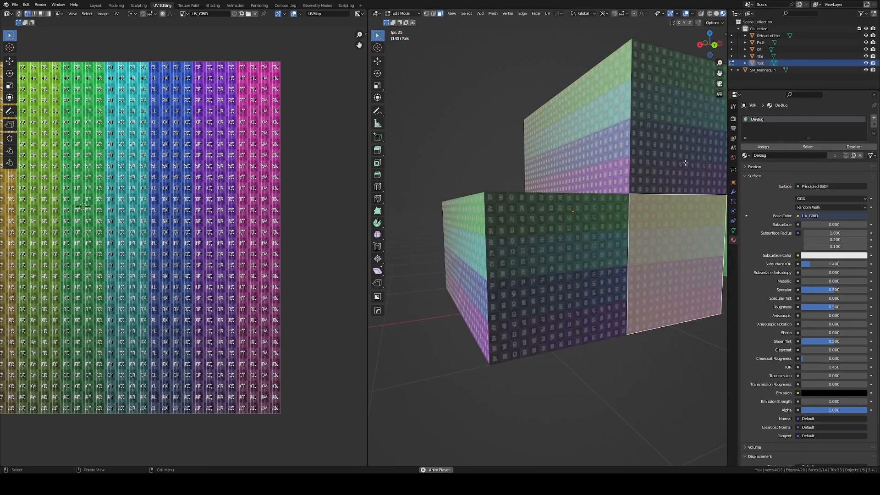
{"action": "left_click", "coordinate": [684, 160]}
{"action": "left_click", "coordinate": [688, 256]}
{"action": "left_click", "coordinate": [561, 269], "text": "shift"}
{"action": "middle_click_drag", "start_coordinate": [552, 272], "coordinate": [527, 262]}
{"action": "left_click", "coordinate": [585, 277], "text": "shift"}
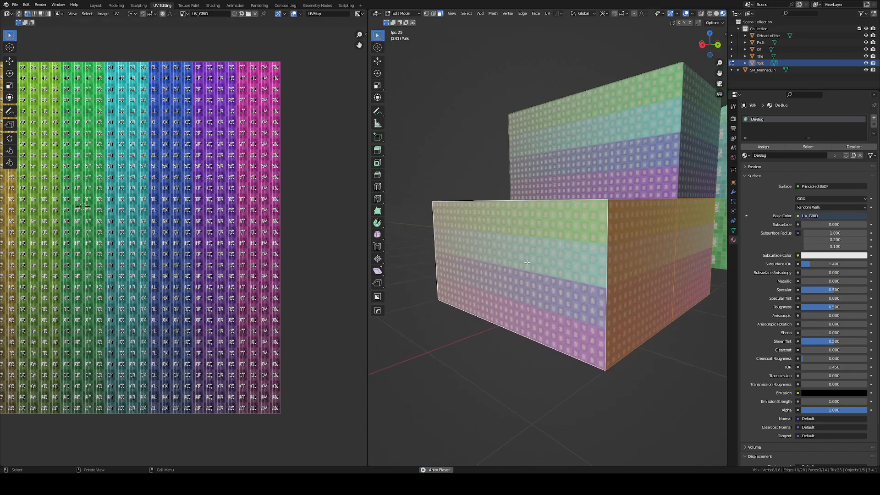
{"action": "key", "text": "u"}
{"action": "key", "text": "u"}
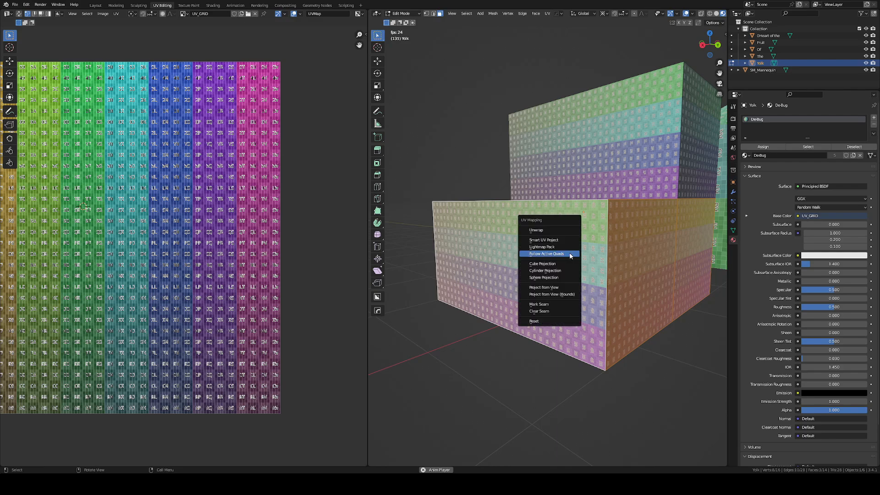
{"action": "left_click", "coordinate": [571, 254]}
{"action": "left_click", "coordinate": [587, 274]}
{"action": "scroll", "coordinate": [654, 273], "scroll_direction": "down", "scroll_amount": 6}
{"action": "key", "text": "Tab"}
Switch to the cross-shaped object and apply Cube Projection to all of its faces.
{"action": "middle_click_drag", "start_coordinate": [651, 265], "coordinate": [678, 265]}
{"action": "middle_click_drag", "start_coordinate": [678, 265], "coordinate": [545, 267], "text": "shift"}
{"action": "scroll", "coordinate": [589, 265], "scroll_direction": "up", "scroll_amount": 3}
{"action": "left_click", "coordinate": [590, 265]}
{"action": "middle_click_drag", "start_coordinate": [450, 207], "coordinate": [588, 255]}
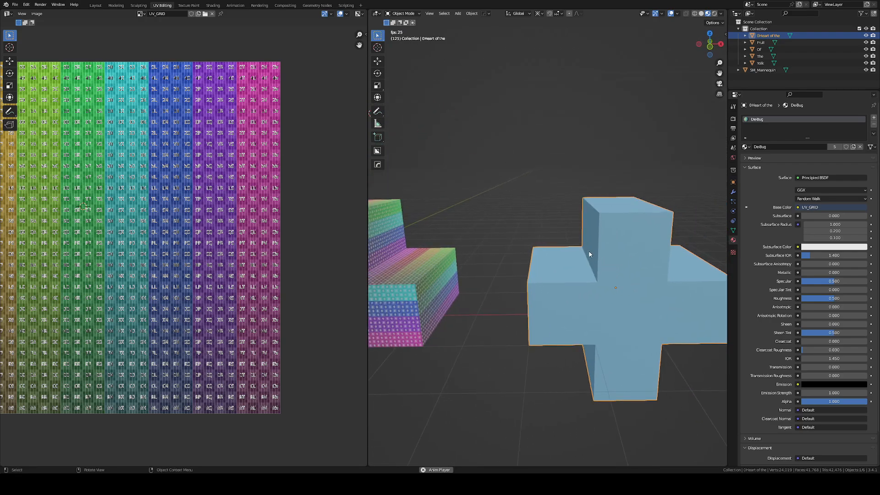
{"action": "key", "text": "Tab"}
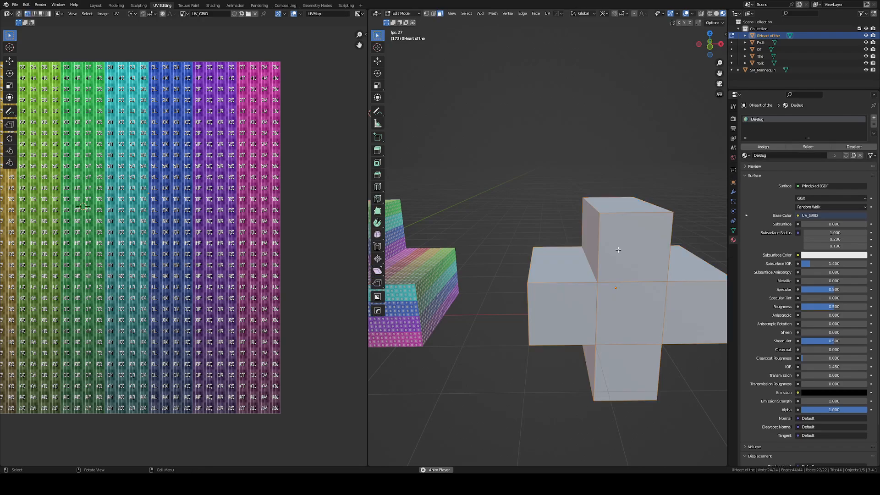
{"action": "middle_click_drag", "start_coordinate": [612, 254], "coordinate": [529, 270]}
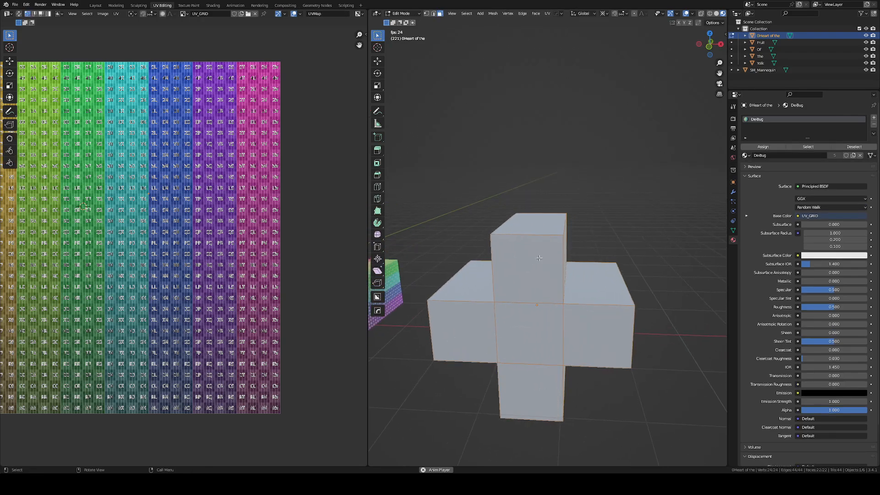
{"action": "key", "text": "u"}
{"action": "left_click", "coordinate": [530, 268]}
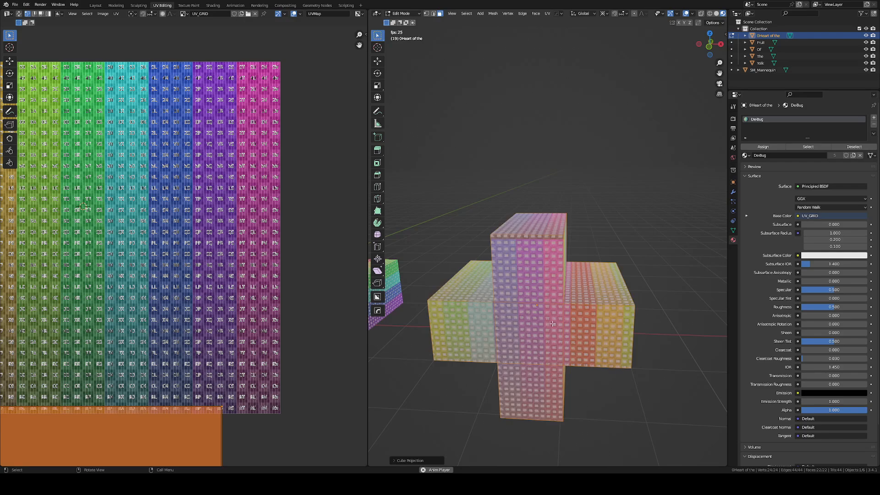
Move all of the cross's UV islands slightly so the upper island starts at the grid image's lower edge.
{"action": "scroll", "coordinate": [560, 271], "scroll_direction": "up", "scroll_amount": 4}
{"action": "middle_click_drag", "start_coordinate": [561, 271], "coordinate": [612, 273]}
{"action": "scroll", "coordinate": [568, 274], "scroll_direction": "down", "scroll_amount": 2}
{"action": "scroll", "coordinate": [235, 341], "scroll_direction": "down", "scroll_amount": 3}
{"action": "key", "text": "g"}
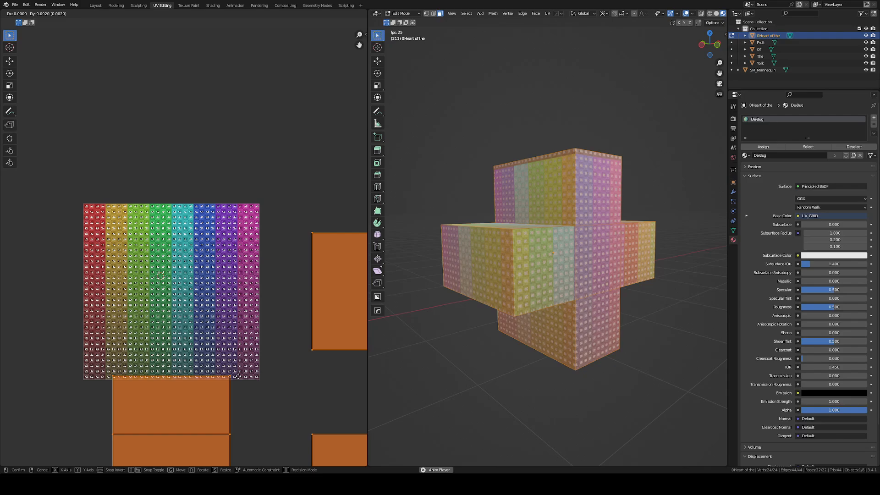
{"action": "left_click", "coordinate": [220, 419]}
Inspect the cube-projected texture on the cross from several angles, in both edit and object mode.
{"action": "middle_click_drag", "start_coordinate": [621, 246], "coordinate": [557, 244]}
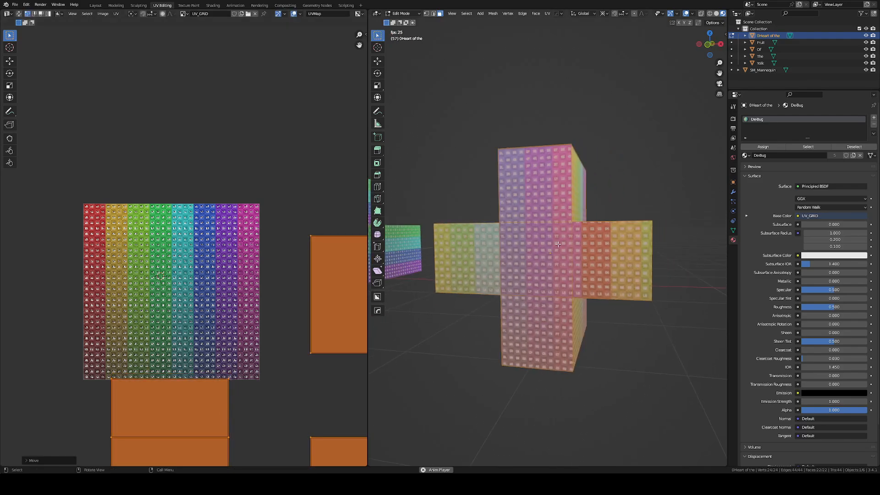
{"action": "middle_click_drag", "start_coordinate": [614, 194], "coordinate": [566, 235]}
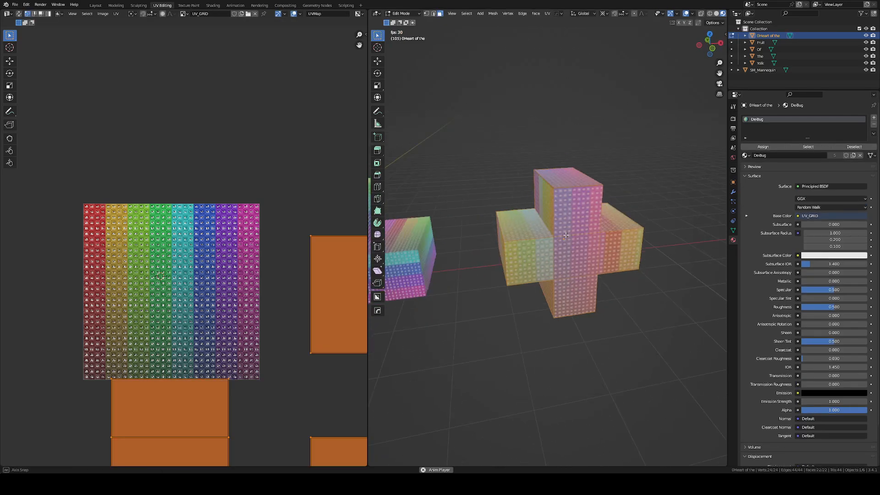
{"action": "key", "text": "Tab"}
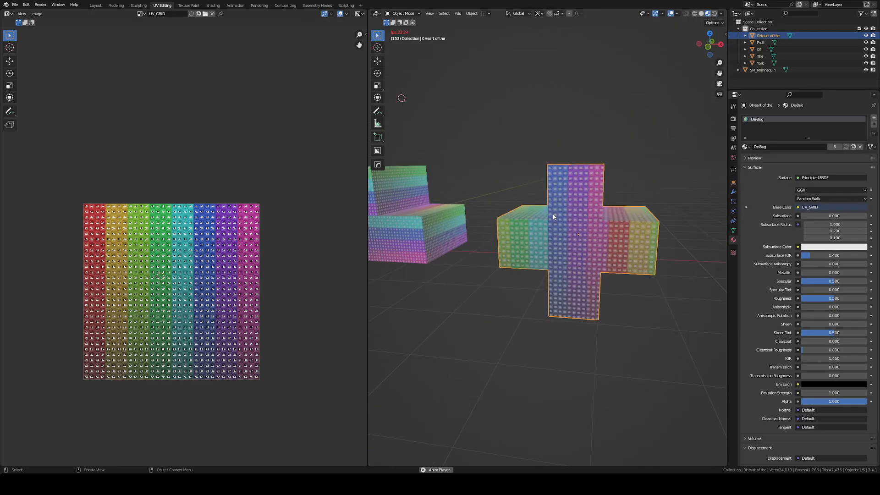
{"action": "key", "text": "Tab"}
{"action": "scroll", "coordinate": [301, 279], "scroll_direction": "down", "scroll_amount": 2}
{"action": "scroll", "coordinate": [549, 238], "scroll_direction": "down", "scroll_amount": 2}
{"action": "middle_click_drag", "start_coordinate": [568, 234], "coordinate": [565, 212]}
{"action": "key", "text": "Tab"}
{"action": "left_click", "coordinate": [654, 200]}
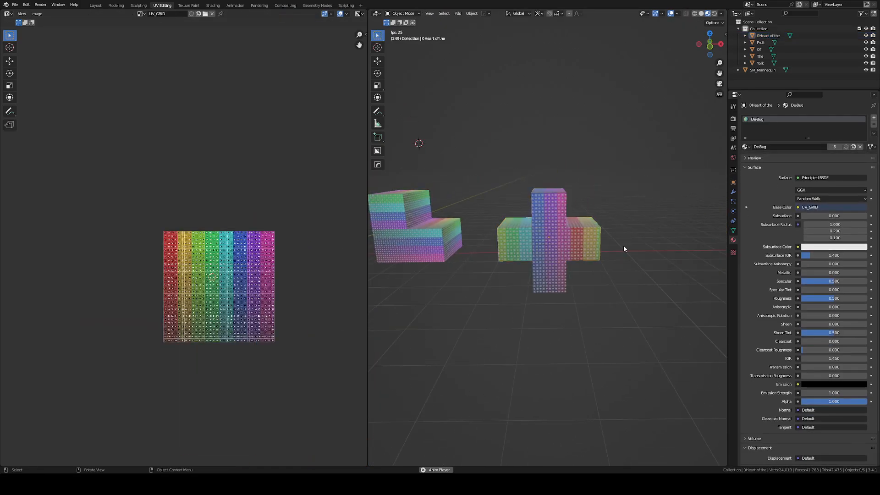
{"action": "mouse_move", "coordinate": [624, 247]}
{"action": "middle_mouse_down"}
{"action": "mouse_move", "coordinate": [592, 257]}
{"action": "mouse_move", "coordinate": [628, 239]}
{"action": "middle_mouse_up"}
Edit the cross-shaped object and select the five faces that form its front side.
{"action": "left_click", "coordinate": [546, 261]}
{"action": "scroll", "coordinate": [546, 263], "scroll_direction": "up", "scroll_amount": 6}
{"action": "key", "text": "Tab"}
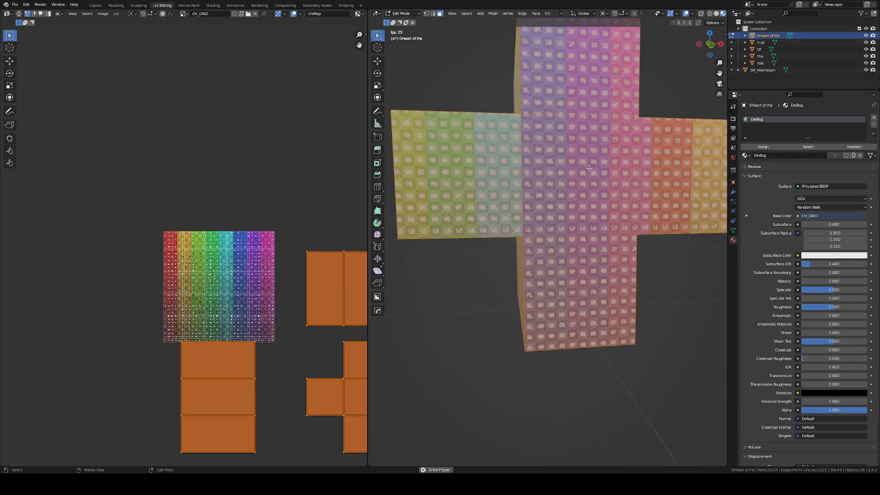
{"action": "left_click", "coordinate": [593, 72]}
{"action": "left_click", "coordinate": [578, 172], "text": "shift"}
{"action": "left_click", "coordinate": [472, 179], "text": "shift"}
{"action": "left_click", "coordinate": [597, 287], "text": "shift"}
{"action": "left_click", "coordinate": [671, 172], "text": "shift"}
Unwrap the selected faces with Project From View from the orthographic front view.
{"action": "scroll", "coordinate": [671, 172], "scroll_direction": "down", "scroll_amount": 5}
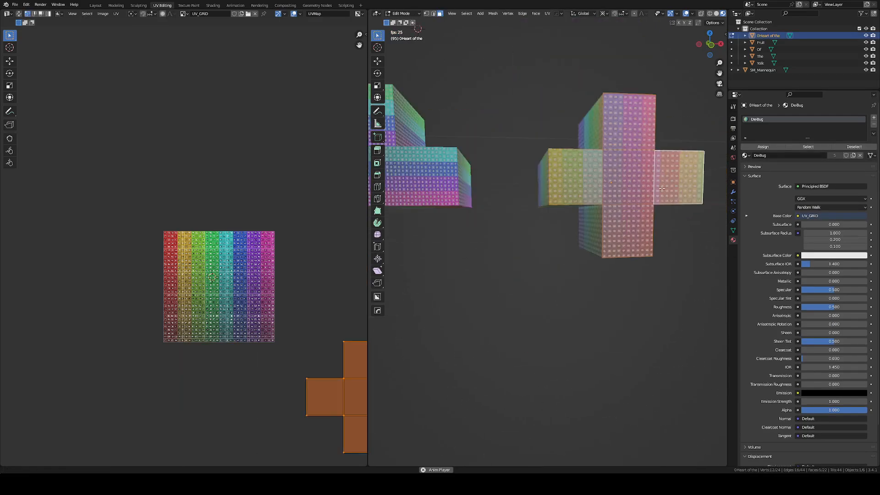
{"action": "key", "text": "KP_1"}
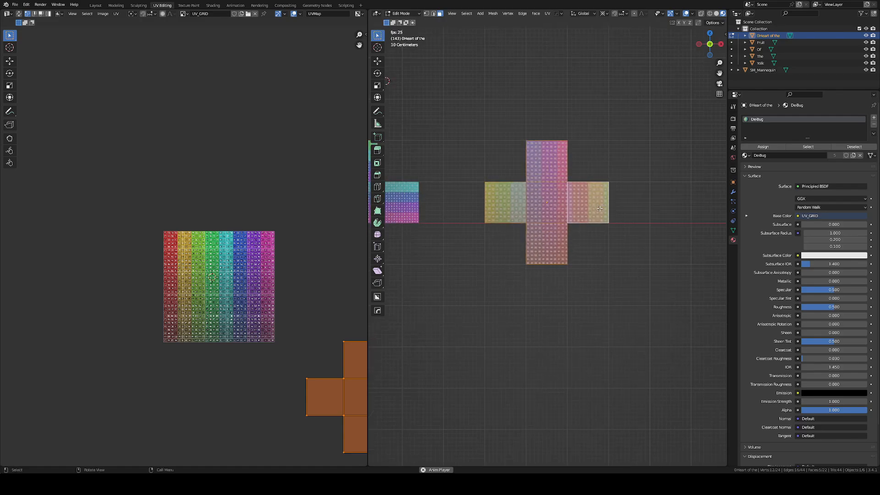
{"action": "key", "text": "u"}
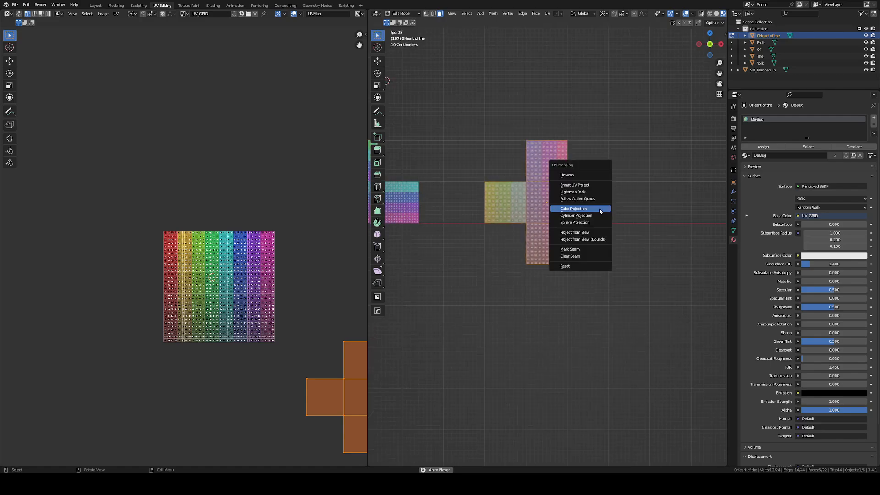
{"action": "left_click", "coordinate": [577, 232]}
{"action": "scroll", "coordinate": [568, 205], "scroll_direction": "up", "scroll_amount": 7}
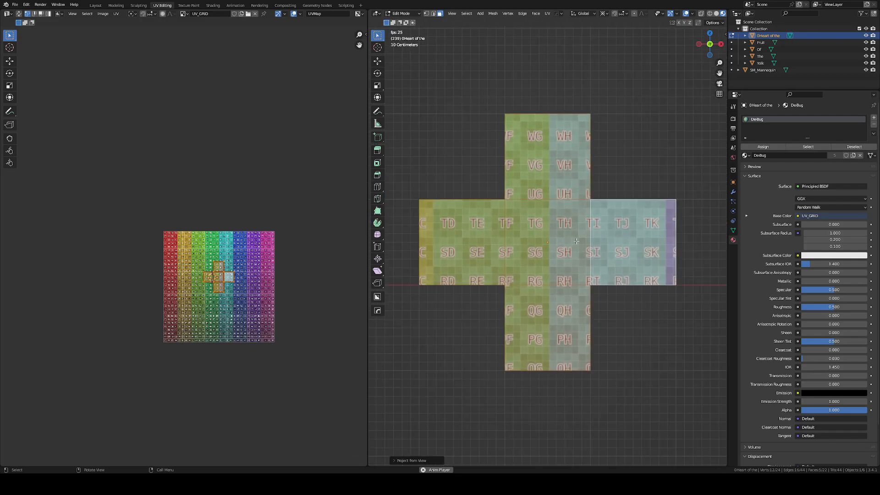
{"action": "scroll", "coordinate": [549, 238], "scroll_direction": "down", "scroll_amount": 5}
{"action": "scroll", "coordinate": [544, 267], "scroll_direction": "up", "scroll_amount": 3}
{"action": "scroll", "coordinate": [544, 267], "scroll_direction": "up", "scroll_amount": 1}
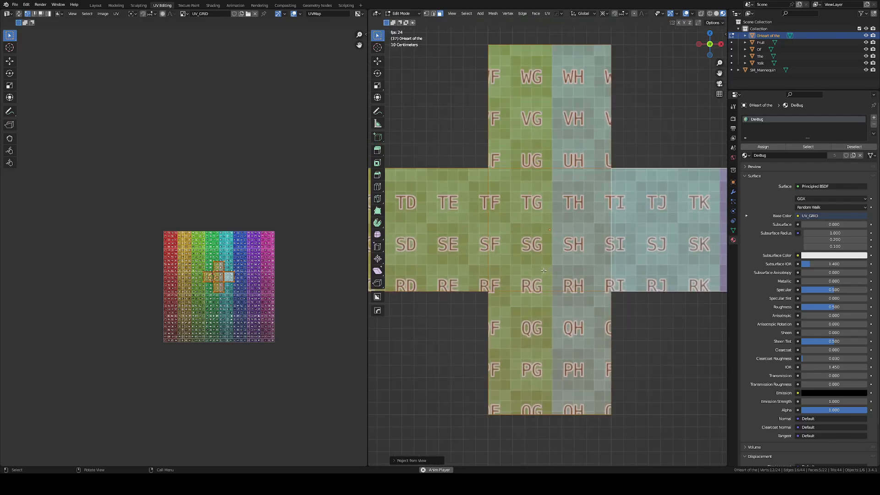
Enlarge the projected UV island about 2.7 times and reposition it within the grid image.
{"action": "key", "text": "s"}
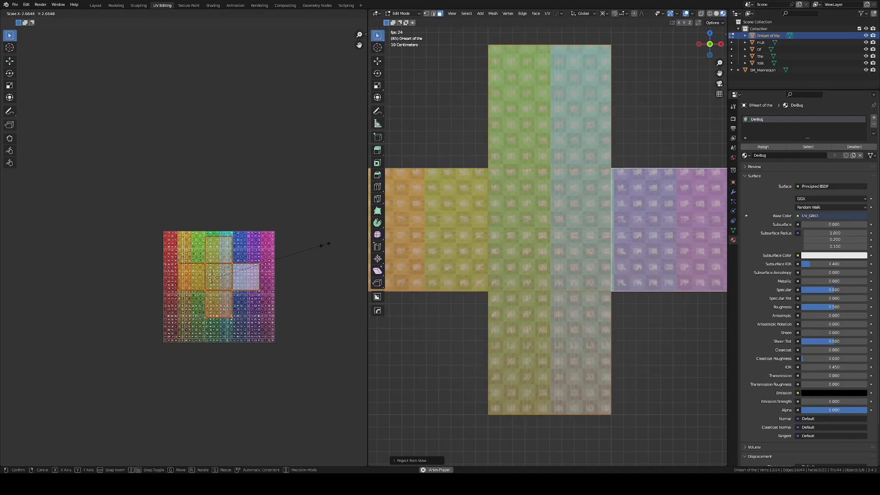
{"action": "left_click", "coordinate": [324, 248]}
{"action": "key", "text": "g"}
{"action": "left_click", "coordinate": [328, 256]}
{"action": "scroll", "coordinate": [608, 249], "scroll_direction": "down", "scroll_amount": 3}
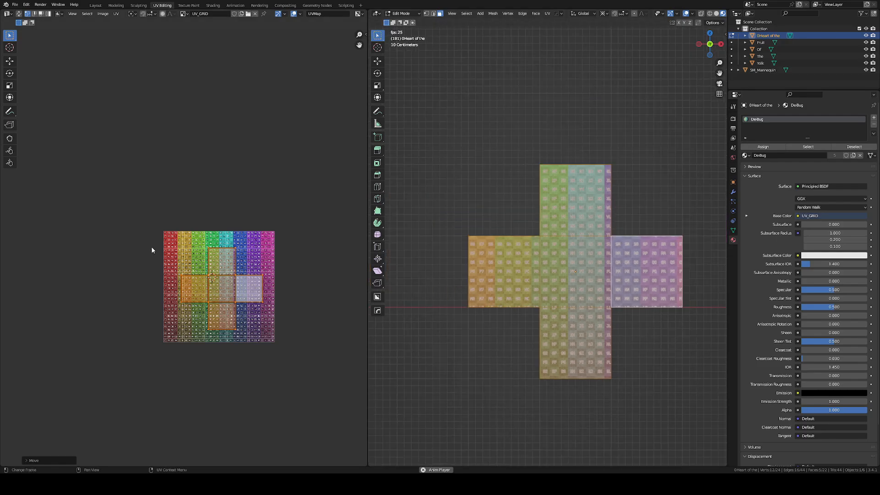
Examine the cross's view-projected front beside its side and top faces, selecting individual faces to compare their UVs.
{"action": "scroll", "coordinate": [578, 256], "scroll_direction": "up", "scroll_amount": 1}
{"action": "middle_click_drag", "start_coordinate": [552, 252], "coordinate": [608, 288]}
{"action": "scroll", "coordinate": [609, 289], "scroll_direction": "down", "scroll_amount": 5}
{"action": "scroll", "coordinate": [588, 256], "scroll_direction": "up", "scroll_amount": 3}
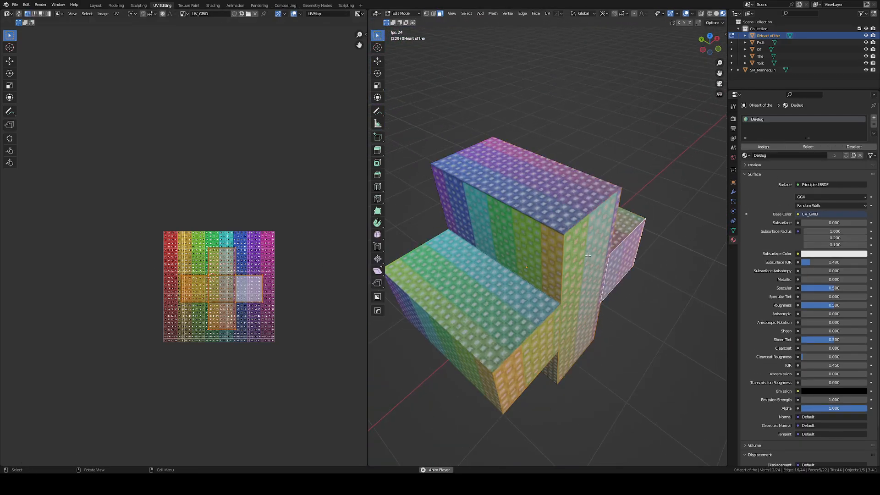
{"action": "left_click", "coordinate": [563, 200]}
{"action": "middle_click_drag", "start_coordinate": [586, 225], "coordinate": [607, 222]}
{"action": "left_click", "coordinate": [515, 231], "text": "shift"}
{"action": "middle_click_drag", "start_coordinate": [518, 232], "coordinate": [412, 230]}
{"action": "left_click", "coordinate": [566, 235], "text": "shift"}
{"action": "scroll", "coordinate": [566, 235], "scroll_direction": "down", "scroll_amount": 2}
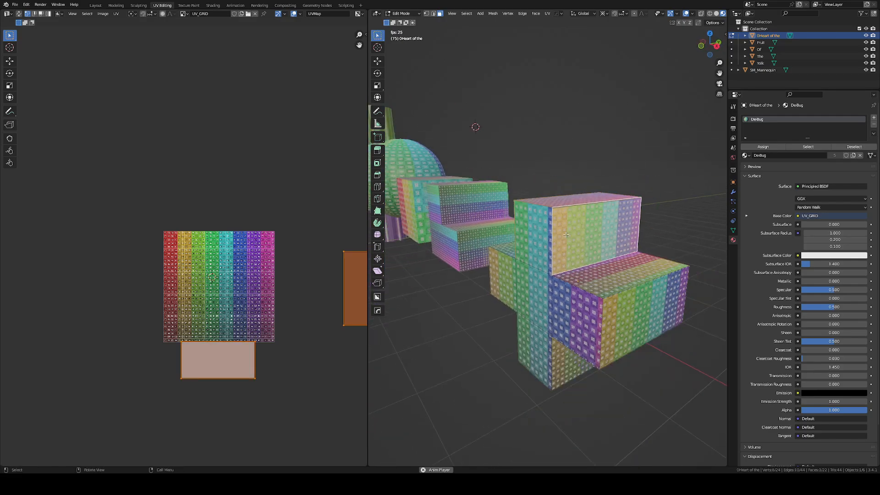
{"action": "middle_click_drag", "start_coordinate": [566, 234], "coordinate": [604, 323]}
{"action": "left_click", "coordinate": [563, 230], "text": "shift"}
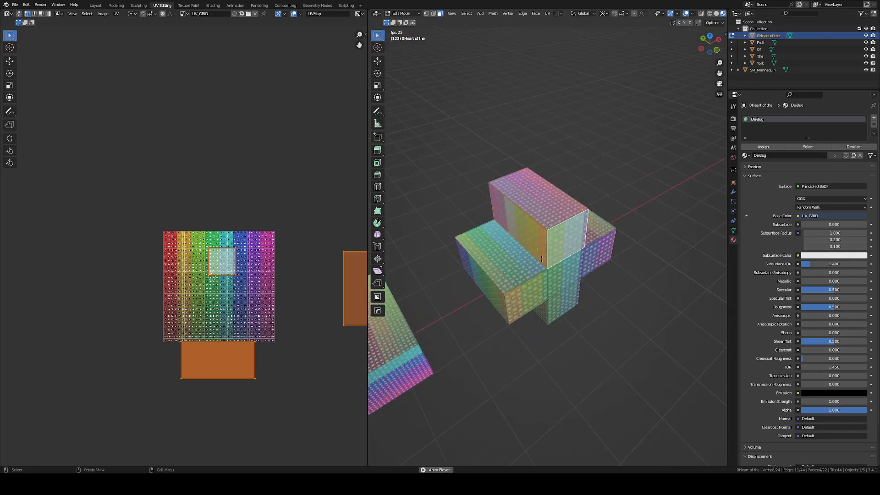
{"action": "middle_click_drag", "start_coordinate": [567, 276], "coordinate": [529, 252]}
{"action": "left_click", "coordinate": [549, 250]}
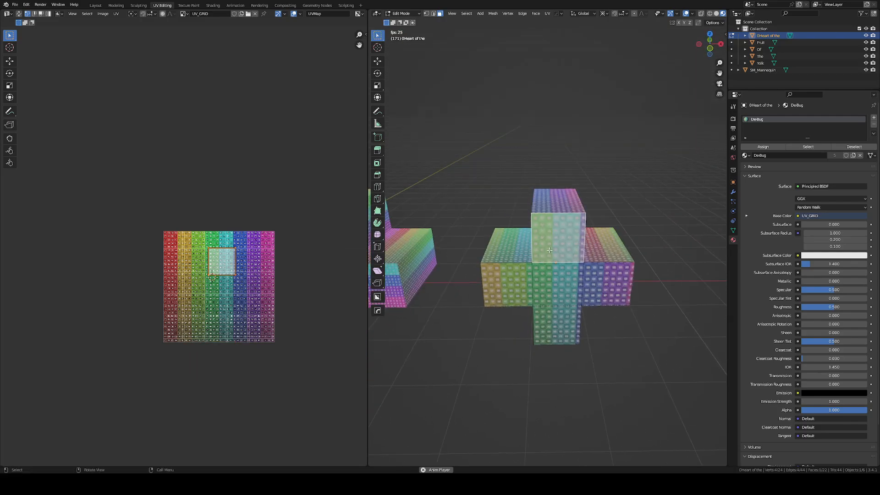
{"action": "key", "text": "KP_1"}
{"action": "key", "text": "KP_7"}
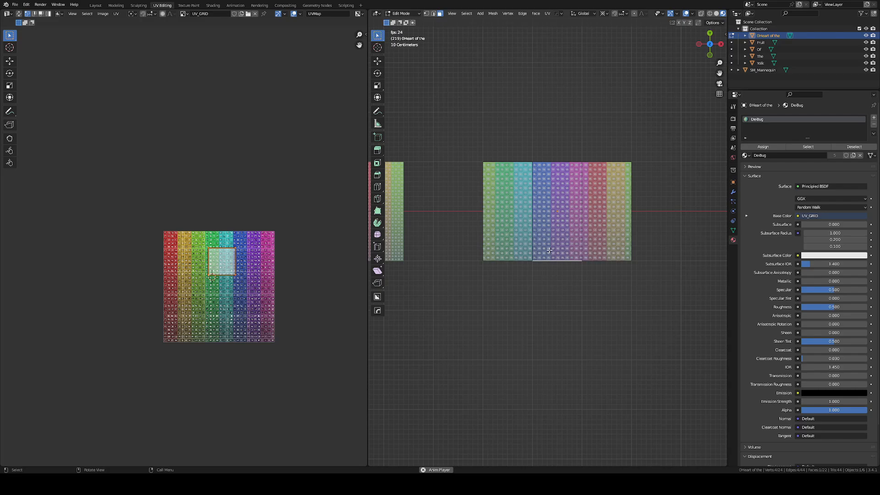
{"action": "middle_click_drag", "start_coordinate": [550, 250], "coordinate": [553, 201]}
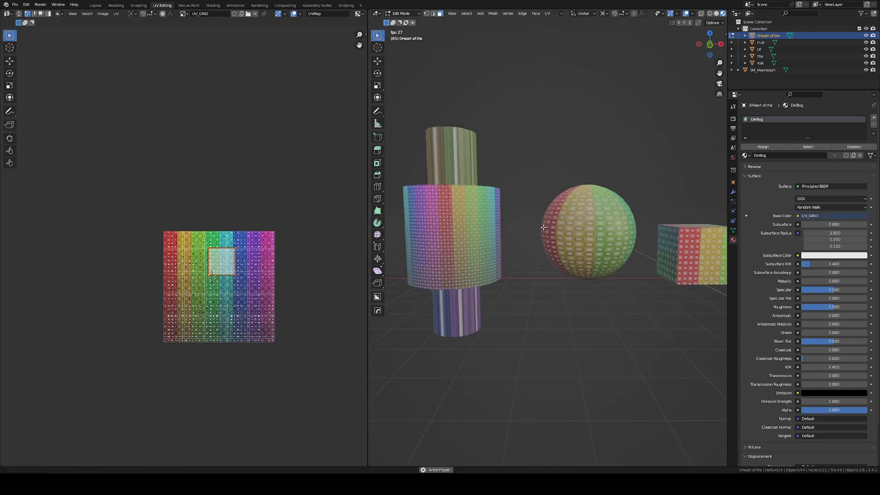
Return to object mode and review the stacked cylinder object and the row of grid-textured objects.
{"action": "middle_click_drag", "start_coordinate": [513, 254], "coordinate": [564, 254]}
{"action": "middle_click_drag", "start_coordinate": [720, 209], "coordinate": [537, 293], "text": "shift"}
{"action": "key", "text": "Tab"}
{"action": "scroll", "coordinate": [591, 275], "scroll_direction": "down", "scroll_amount": 3}
{"action": "scroll", "coordinate": [604, 290], "scroll_direction": "up", "scroll_amount": 2}
{"action": "middle_click_drag", "start_coordinate": [610, 287], "coordinate": [552, 295]}
{"action": "middle_click_drag", "start_coordinate": [449, 289], "coordinate": [572, 275], "text": "shift"}
{"action": "scroll", "coordinate": [564, 216], "scroll_direction": "up", "scroll_amount": 2}
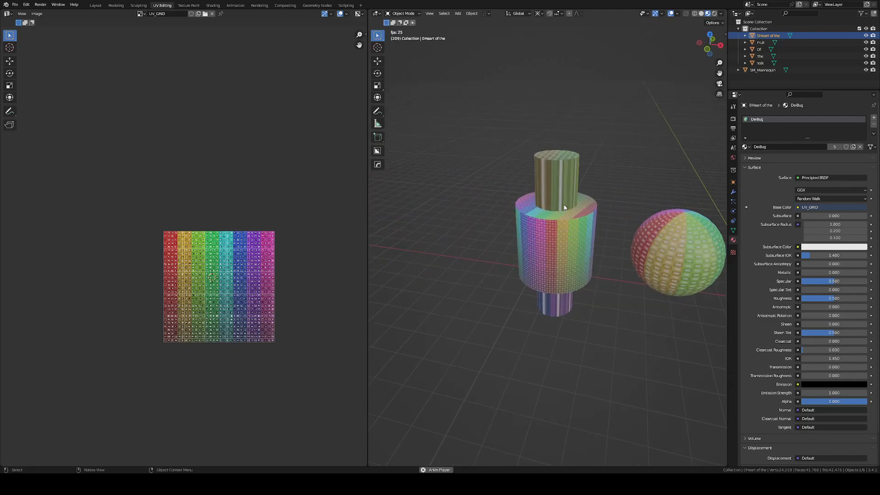
{"action": "left_click", "coordinate": [559, 210]}
{"action": "scroll", "coordinate": [614, 197], "scroll_direction": "down", "scroll_amount": 3}
{"action": "middle_click_drag", "start_coordinate": [613, 197], "coordinate": [559, 197]}
{"action": "mouse_move", "coordinate": [559, 197]}
{"action": "middle_mouse_down"}
{"action": "mouse_move", "coordinate": [575, 198]}
{"action": "mouse_move", "coordinate": [566, 197]}
{"action": "middle_mouse_up"}
Start appending data from another Blender file.
{"action": "left_click", "coordinate": [16, 5]}
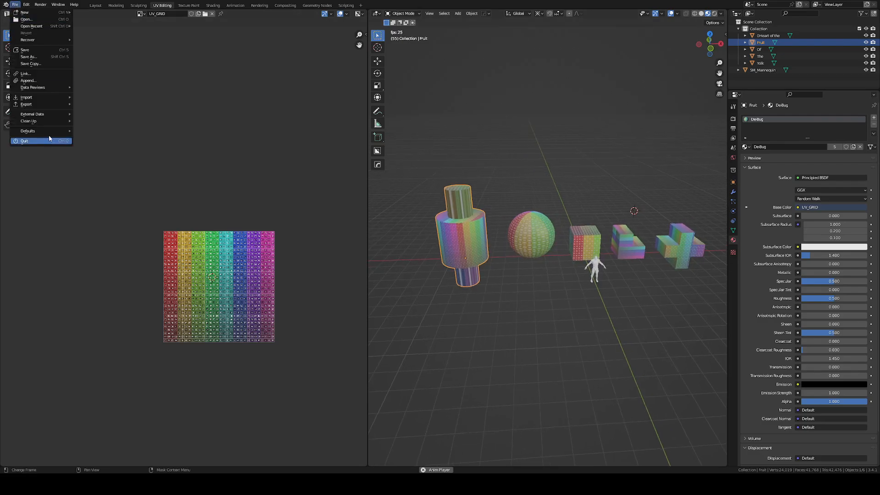
{"action": "left_click", "coordinate": [46, 82]}
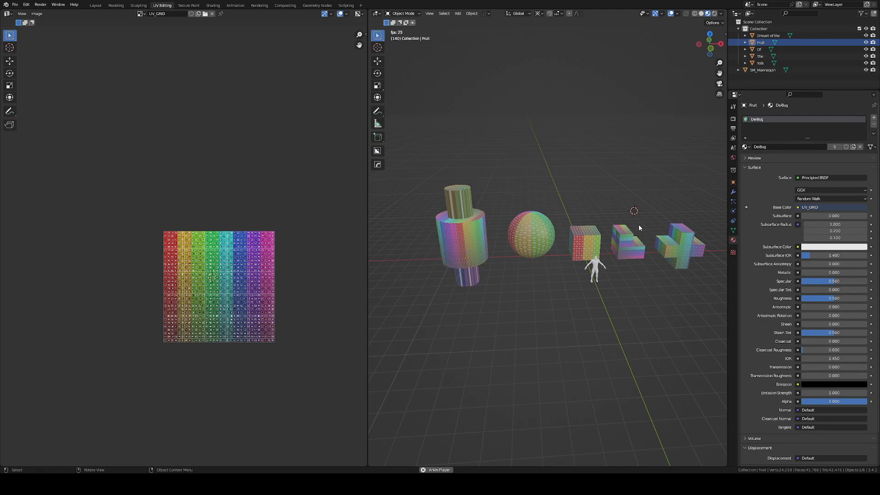
Replace the cube's debug material with the Brick_Marb material.
{"action": "scroll", "coordinate": [600, 231], "scroll_direction": "up", "scroll_amount": 8}
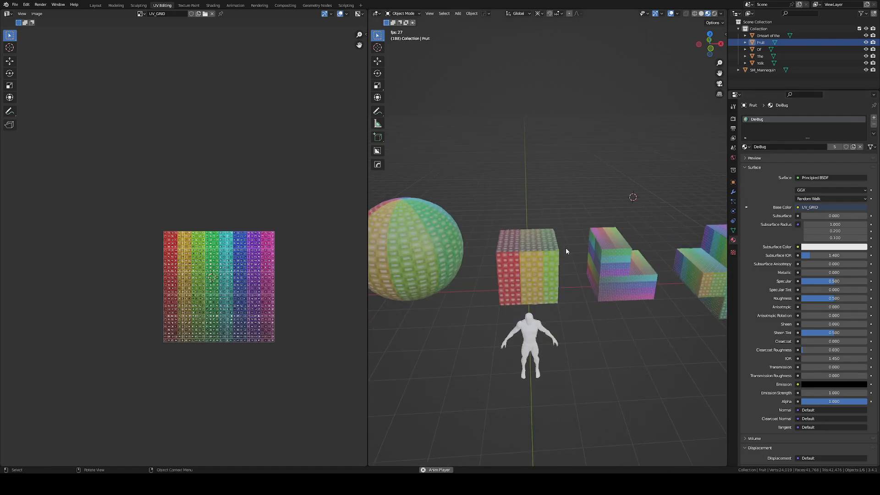
{"action": "left_click", "coordinate": [520, 244]}
{"action": "middle_click_drag", "start_coordinate": [520, 244], "coordinate": [601, 188], "text": "shift"}
{"action": "scroll", "coordinate": [605, 188], "scroll_direction": "up", "scroll_amount": 3}
{"action": "scroll", "coordinate": [607, 189], "scroll_direction": "down", "scroll_amount": 3}
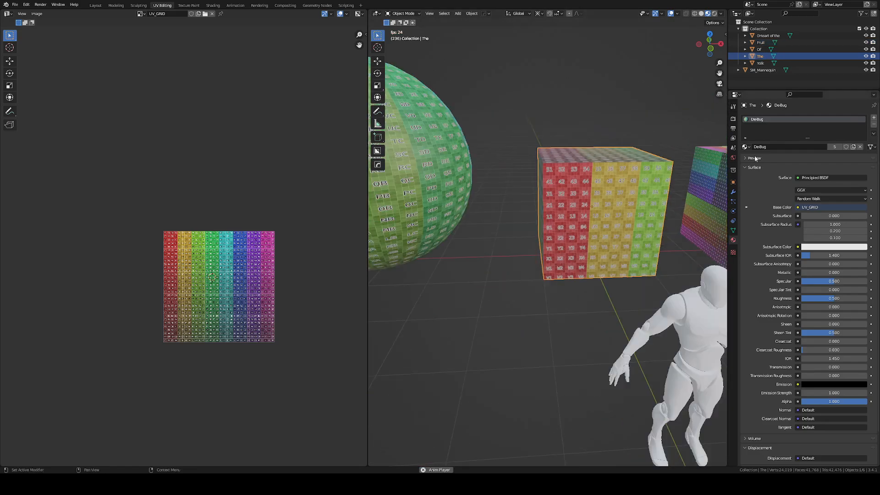
{"action": "left_click", "coordinate": [744, 147]}
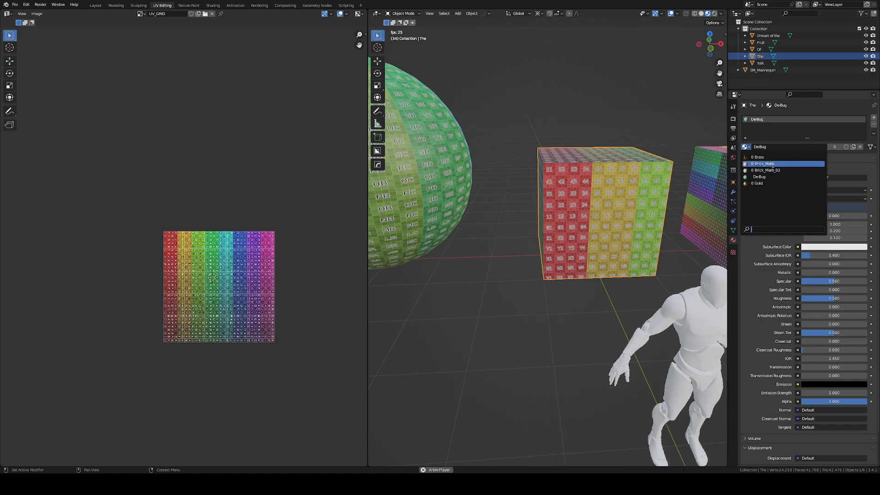
{"action": "left_click", "coordinate": [769, 164]}
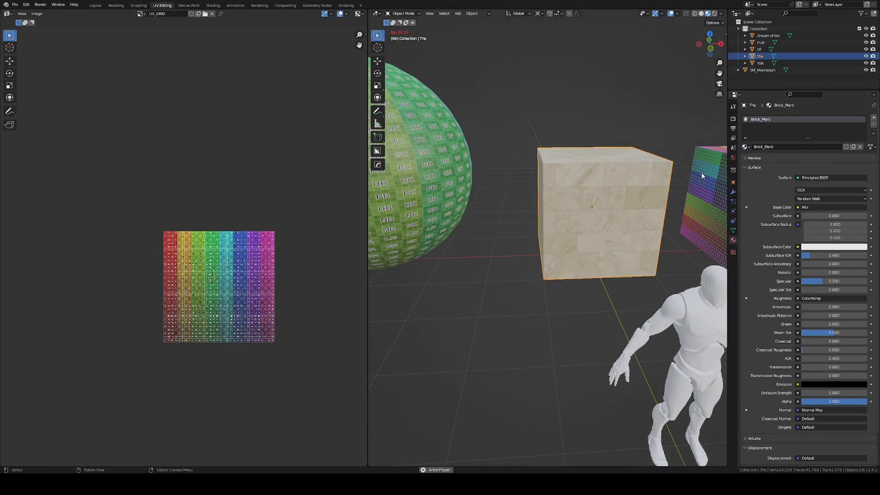
Examine the marble brick texture on the cube in edit mode against the front face's UV island and the brick image.
{"action": "key", "text": "Tab"}
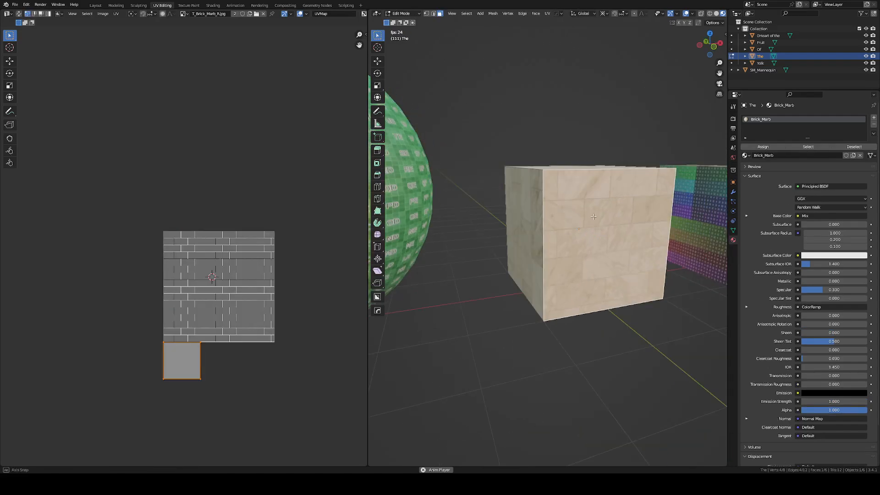
{"action": "scroll", "coordinate": [599, 214], "scroll_direction": "up", "scroll_amount": 4}
{"action": "scroll", "coordinate": [273, 337], "scroll_direction": "up", "scroll_amount": 6}
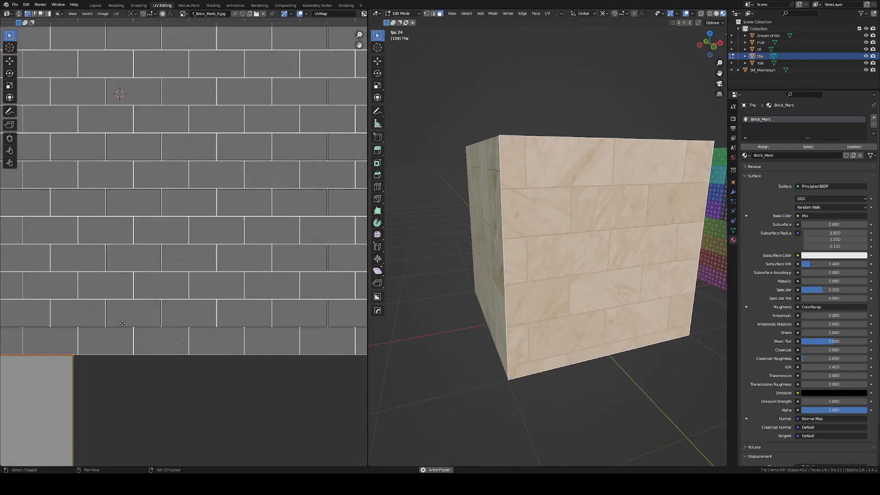
{"action": "scroll", "coordinate": [250, 293], "scroll_direction": "down", "scroll_amount": 5}
{"action": "middle_click_drag", "start_coordinate": [570, 222], "coordinate": [674, 215]}
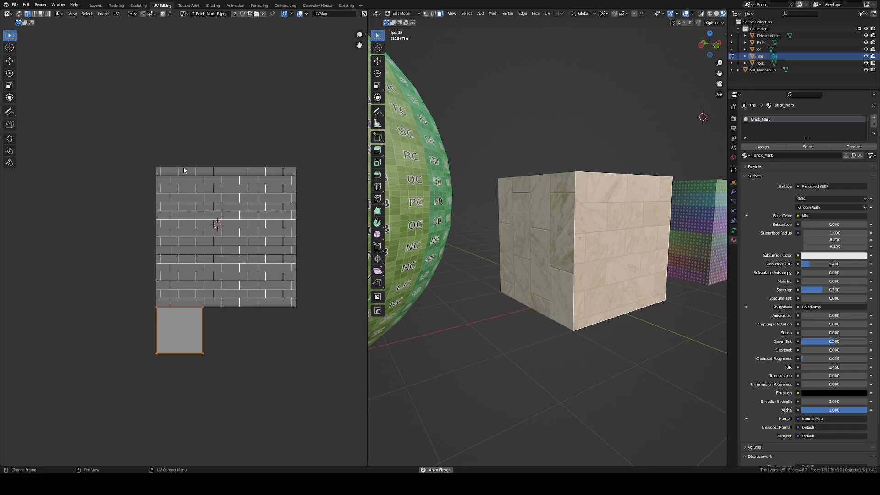
{"action": "mouse_move", "coordinate": [616, 209]}
{"action": "middle_mouse_down"}
{"action": "mouse_move", "coordinate": [582, 212]}
{"action": "mouse_move", "coordinate": [579, 222]}
{"action": "mouse_move", "coordinate": [624, 200]}
{"action": "middle_mouse_up"}
{"action": "scroll", "coordinate": [581, 213], "scroll_direction": "down", "scroll_amount": 4}
{"action": "scroll", "coordinate": [580, 222], "scroll_direction": "up", "scroll_amount": 3}
{"action": "scroll", "coordinate": [579, 223], "scroll_direction": "down", "scroll_amount": 1}
{"action": "scroll", "coordinate": [582, 201], "scroll_direction": "up", "scroll_amount": 4}
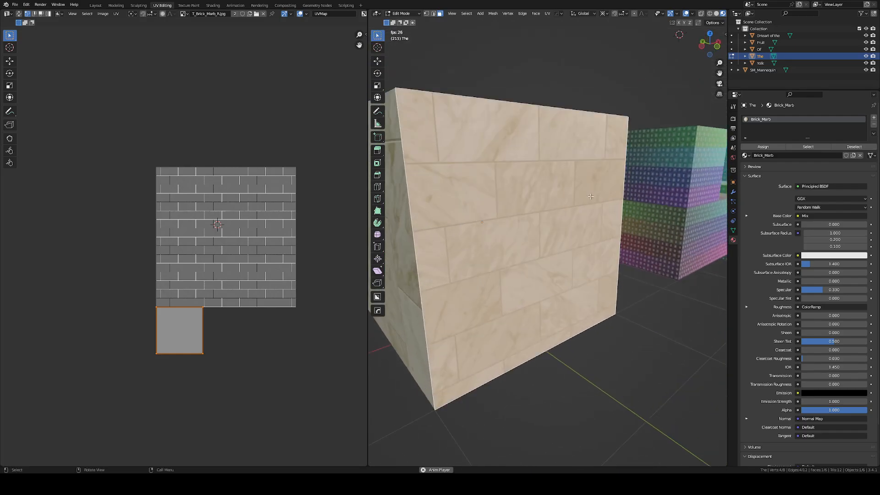
{"action": "scroll", "coordinate": [557, 198], "scroll_direction": "down", "scroll_amount": 5}
{"action": "middle_click_drag", "start_coordinate": [554, 197], "coordinate": [527, 208]}
{"action": "scroll", "coordinate": [545, 215], "scroll_direction": "up", "scroll_amount": 2}
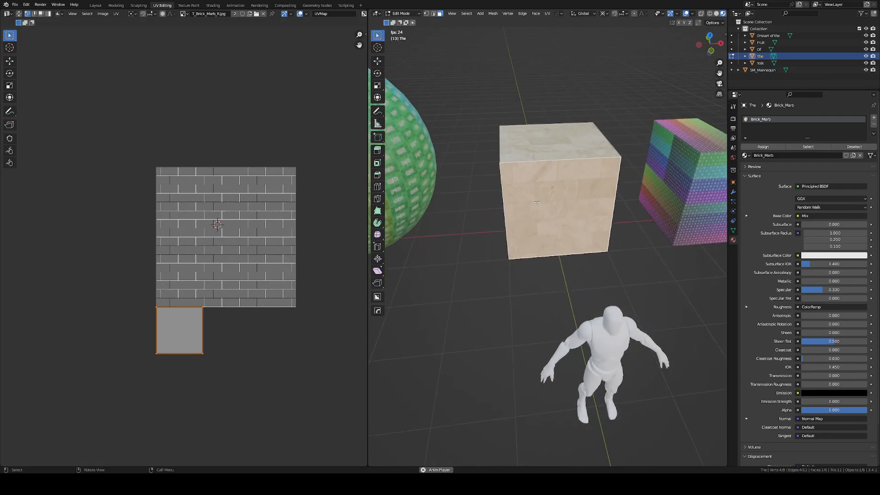
{"action": "scroll", "coordinate": [533, 208], "scroll_direction": "up", "scroll_amount": 5}
{"action": "scroll", "coordinate": [532, 209], "scroll_direction": "down", "scroll_amount": 3}
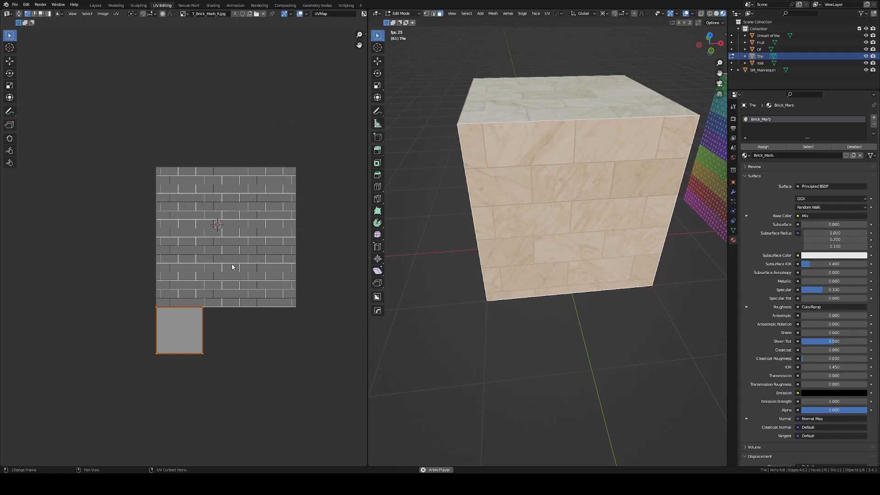
{"action": "middle_click_drag", "start_coordinate": [557, 151], "coordinate": [581, 141]}
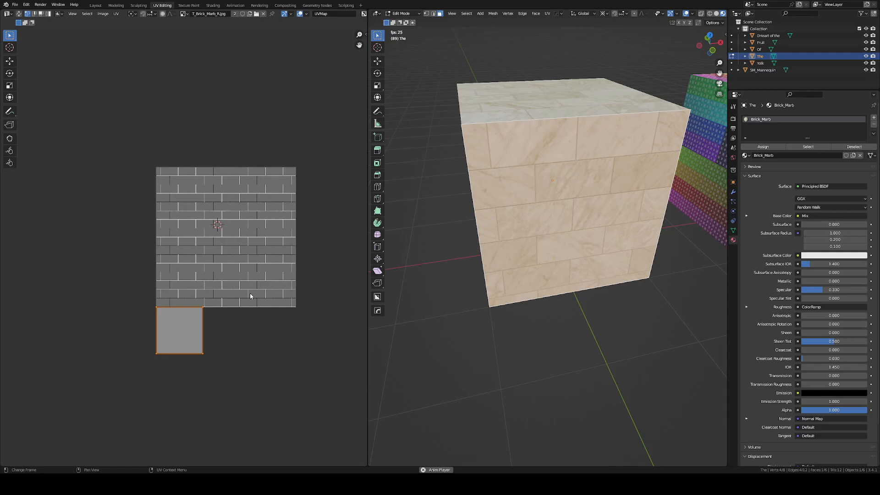
Enlarge the cube's front face UV island to roughly the brick image's size and move it over the image.
{"action": "middle_click_drag", "start_coordinate": [231, 281], "coordinate": [182, 267]}
{"action": "scroll", "coordinate": [182, 267], "scroll_direction": "down", "scroll_amount": 1}
{"action": "key", "text": "s"}
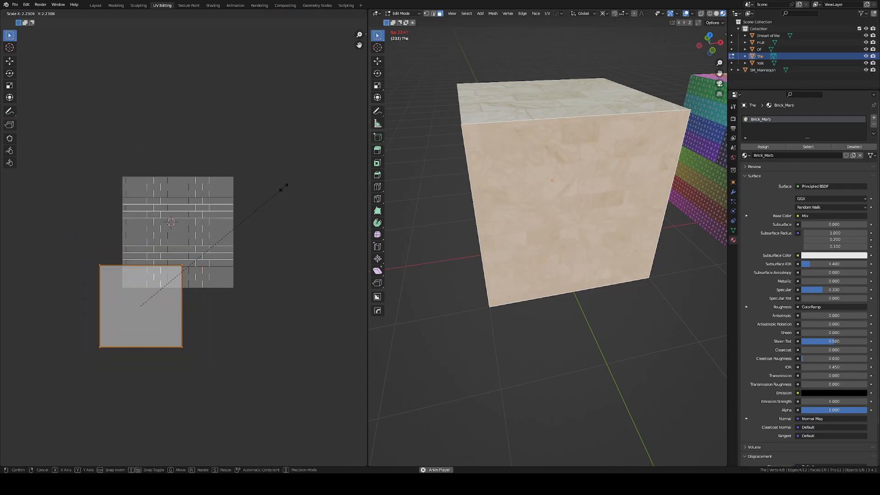
{"action": "left_click", "coordinate": [308, 164]}
{"action": "key", "text": "g"}
{"action": "left_click", "coordinate": [312, 108]}
{"action": "key", "text": "s"}
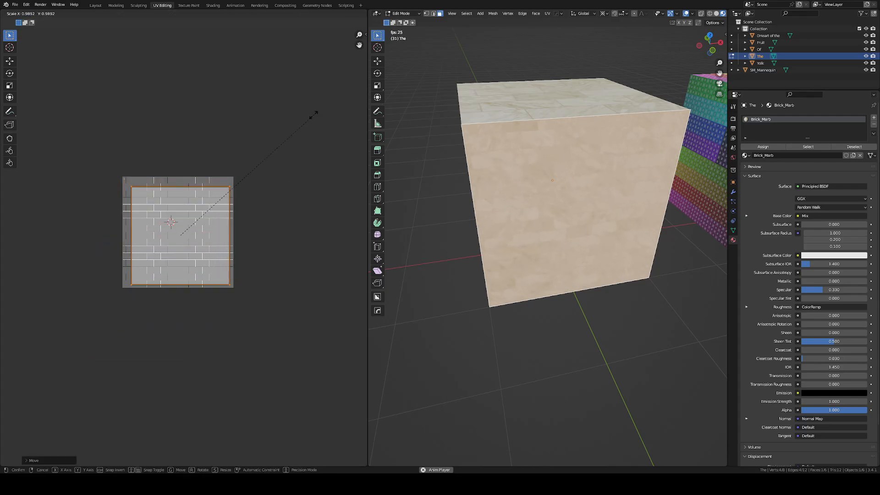
{"action": "left_click", "coordinate": [345, 180]}
Scale the front face's UV island far beyond the brick image and inspect the texture in object mode.
{"action": "scroll", "coordinate": [330, 193], "scroll_direction": "down", "scroll_amount": 10}
{"action": "key", "text": "s"}
{"action": "left_click", "coordinate": [330, 156]}
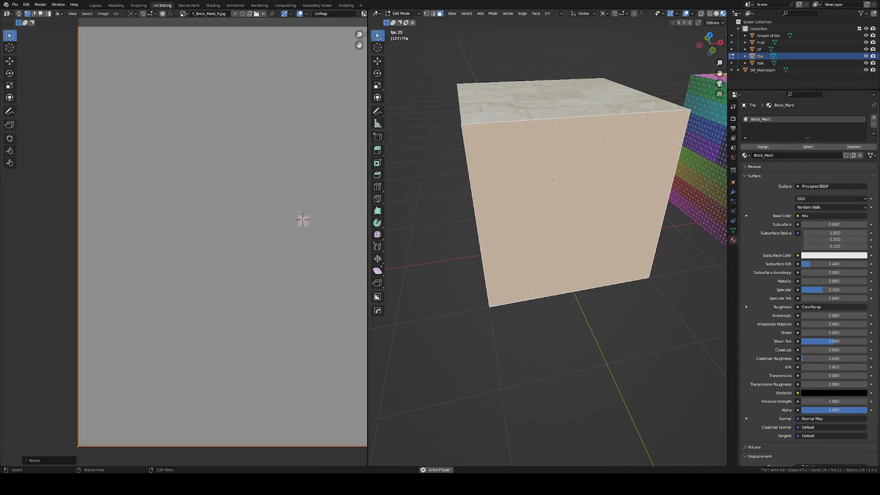
{"action": "key", "text": "Tab"}
{"action": "scroll", "coordinate": [517, 270], "scroll_direction": "up", "scroll_amount": 8}
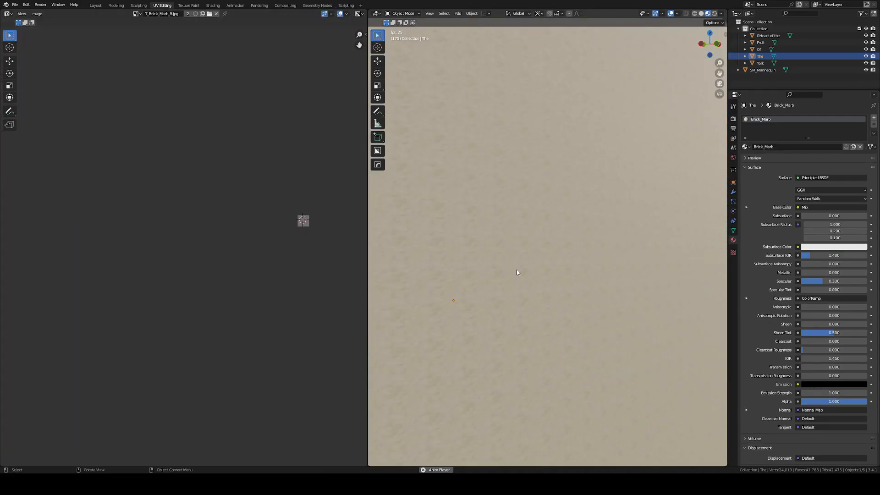
{"action": "scroll", "coordinate": [518, 271], "scroll_direction": "down", "scroll_amount": 9}
{"action": "middle_click_drag", "start_coordinate": [519, 270], "coordinate": [498, 262]}
{"action": "key", "text": "Tab"}
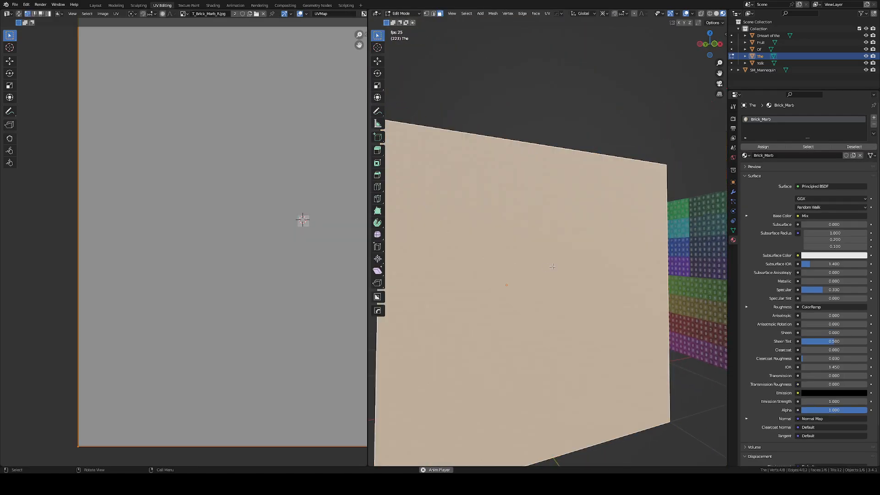
Shrink the front face's UV island back down to about the size of the brick image.
{"action": "key", "text": "s"}
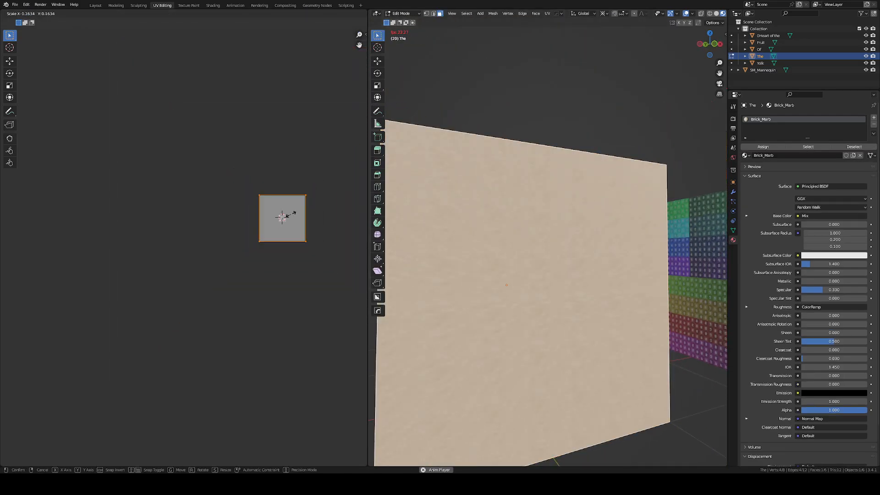
{"action": "left_click", "coordinate": [278, 222]}
{"action": "key", "text": "s"}
{"action": "left_click", "coordinate": [223, 264]}
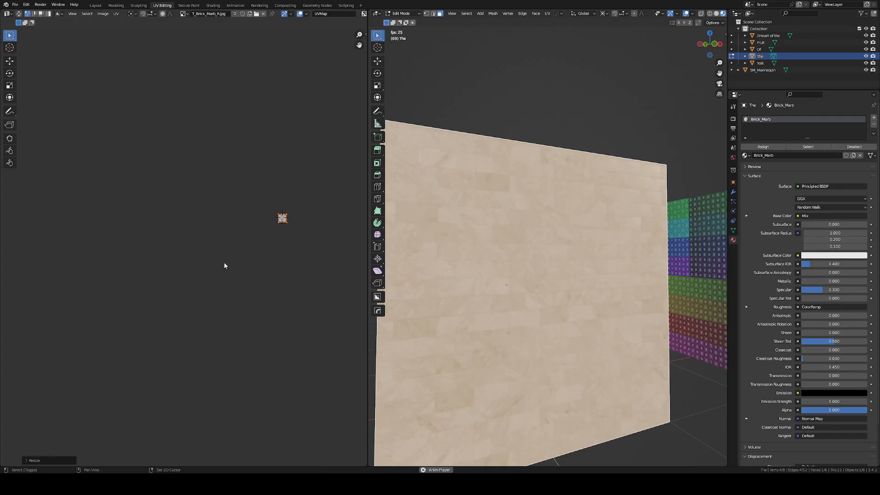
Shrink the front face's UV island to about three brick rows high and move it over the brick image.
{"action": "scroll", "coordinate": [282, 214], "scroll_direction": "up", "scroll_amount": 7}
{"action": "scroll", "coordinate": [267, 204], "scroll_direction": "up", "scroll_amount": 4}
{"action": "key", "text": "s"}
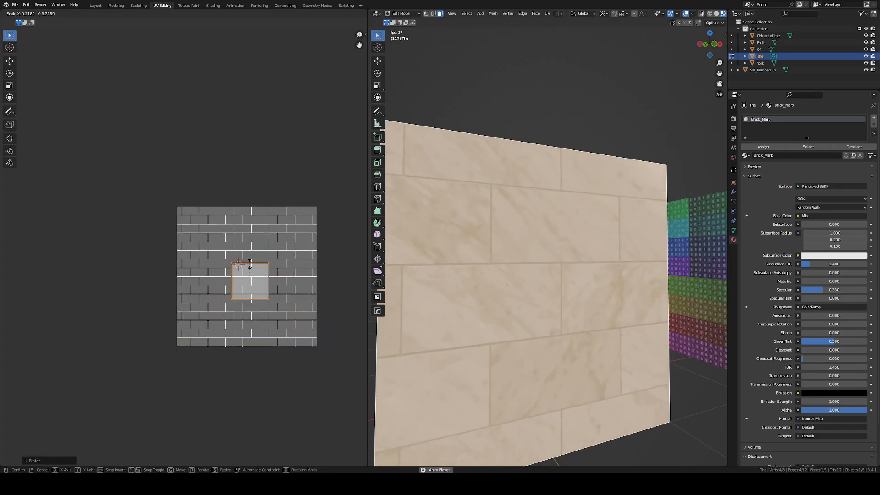
{"action": "left_click", "coordinate": [252, 267]}
{"action": "scroll", "coordinate": [252, 277], "scroll_direction": "up", "scroll_amount": 9}
{"action": "key", "text": "g"}
{"action": "left_click", "coordinate": [312, 158]}
Scale the front face's UV island down to one brick row high and align it with half of a single brick.
{"action": "key", "text": "s"}
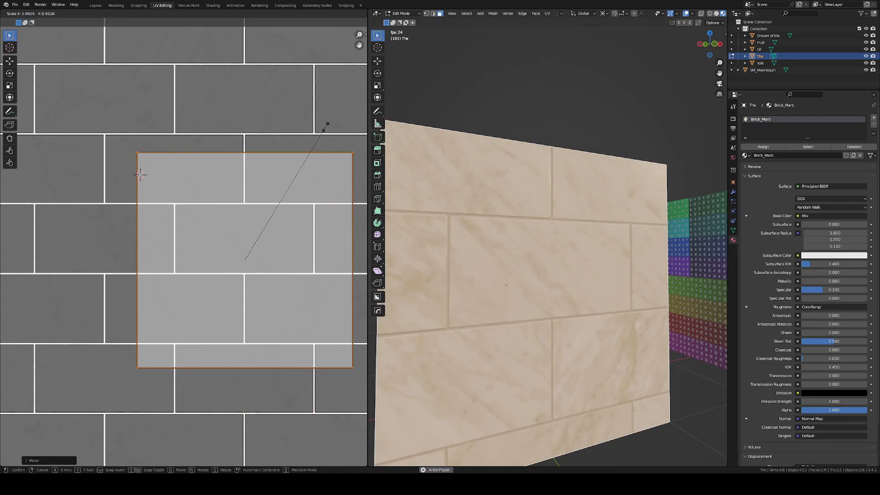
{"action": "left_click", "coordinate": [277, 226]}
{"action": "key", "text": "g"}
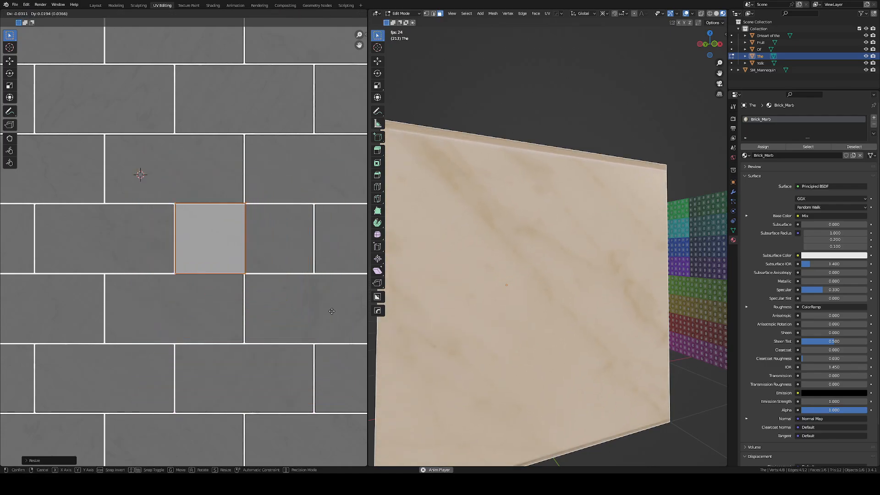
{"action": "left_click", "coordinate": [311, 310]}
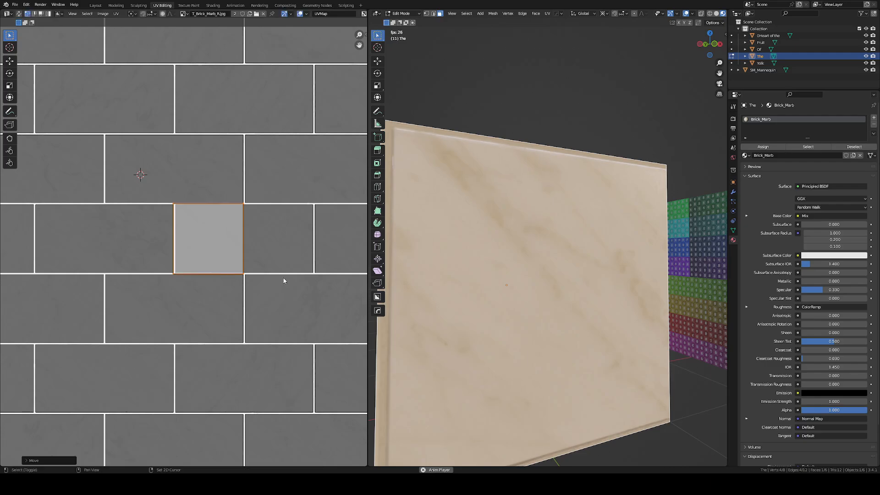
Stretch the UV island along X to cover one full brick and inspect the cube in object mode.
{"action": "left_click_drag", "start_coordinate": [234, 188], "coordinate": [285, 295]}
{"action": "key", "text": "g"}
{"action": "key", "text": "x"}
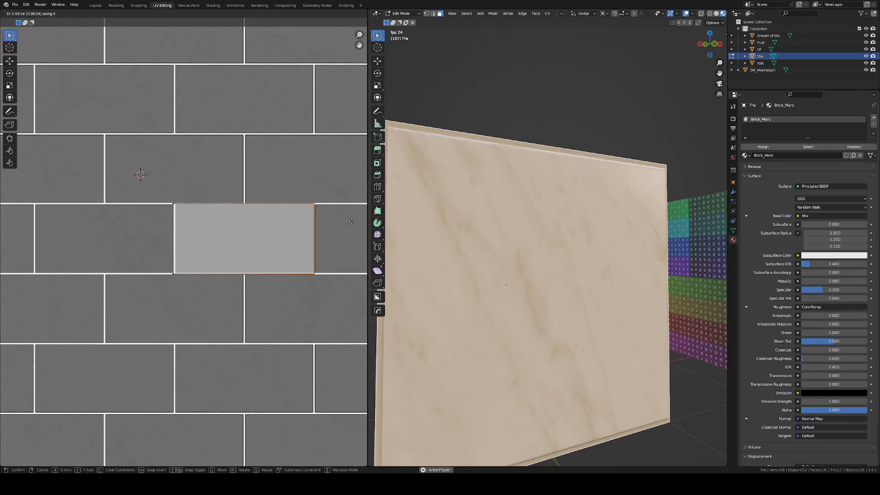
{"action": "left_click", "coordinate": [352, 221]}
{"action": "scroll", "coordinate": [641, 215], "scroll_direction": "down", "scroll_amount": 4}
{"action": "mouse_move", "coordinate": [655, 216]}
{"action": "middle_mouse_down"}
{"action": "mouse_move", "coordinate": [628, 211]}
{"action": "mouse_move", "coordinate": [659, 206]}
{"action": "mouse_move", "coordinate": [655, 219]}
{"action": "mouse_move", "coordinate": [608, 204]}
{"action": "mouse_move", "coordinate": [649, 219]}
{"action": "middle_mouse_up"}
{"action": "key", "text": "Tab"}
{"action": "scroll", "coordinate": [655, 219], "scroll_direction": "up", "scroll_amount": 4}
{"action": "scroll", "coordinate": [603, 206], "scroll_direction": "down", "scroll_amount": 3}
{"action": "scroll", "coordinate": [587, 206], "scroll_direction": "down", "scroll_amount": 4}
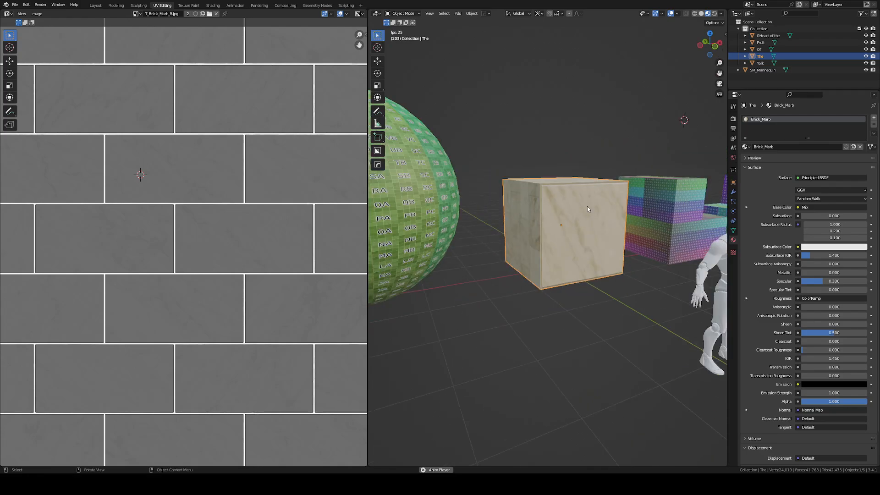
Select the face loop running over the cube's top, unwrap it with Follow Active Quads and inspect the result.
{"action": "key", "text": "Tab"}
{"action": "middle_click_drag", "start_coordinate": [592, 203], "coordinate": [575, 236]}
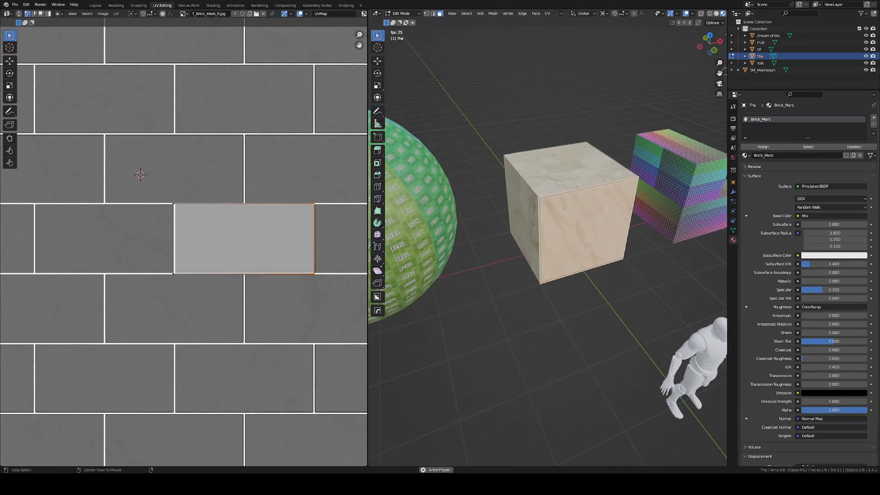
{"action": "left_click", "coordinate": [576, 188], "text": "alt"}
{"action": "left_click", "coordinate": [577, 216]}
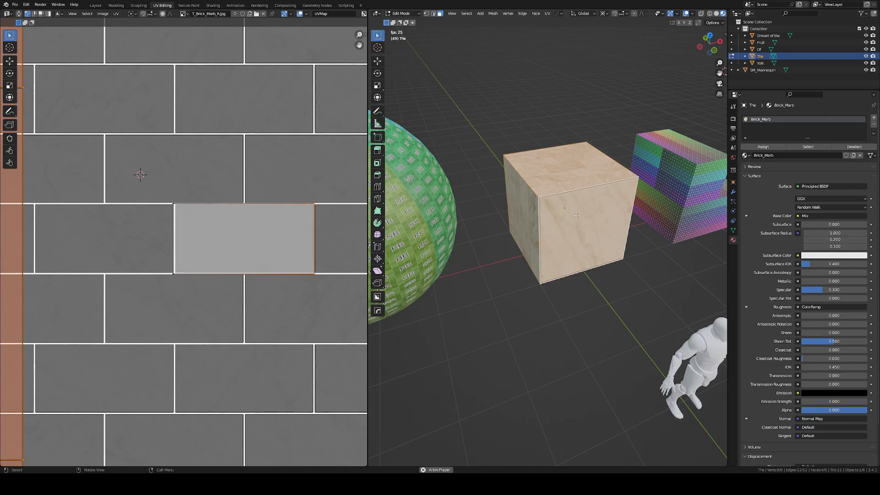
{"action": "key", "text": "u"}
{"action": "left_click", "coordinate": [554, 182]}
{"action": "left_click", "coordinate": [585, 197]}
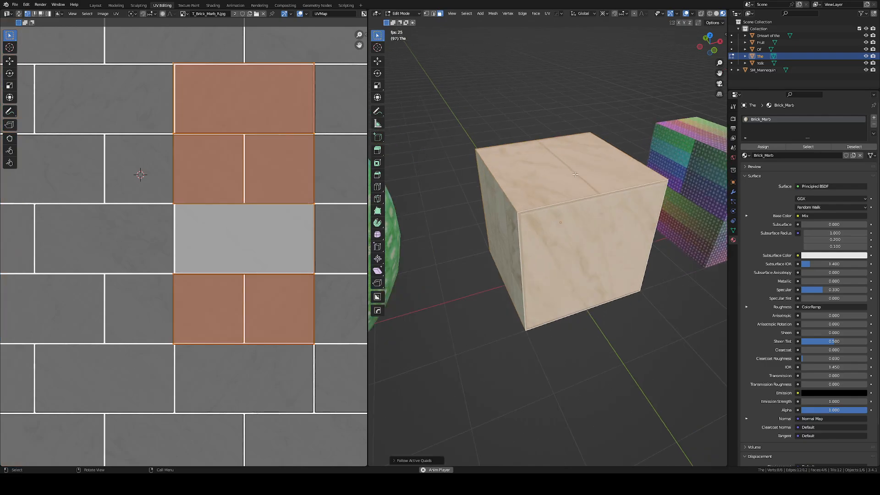
{"action": "key", "text": "Tab"}
{"action": "scroll", "coordinate": [593, 222], "scroll_direction": "down", "scroll_amount": 4}
{"action": "middle_click_drag", "start_coordinate": [463, 249], "coordinate": [626, 220]}
Unwrap all faces of the cube with Follow Active Quads and inspect the marble texture.
{"action": "left_click", "coordinate": [568, 216]}
{"action": "left_click", "coordinate": [548, 270]}
{"action": "key", "text": "Tab"}
{"action": "key", "text": "a"}
{"action": "key", "text": "u"}
{"action": "left_click", "coordinate": [570, 241]}
{"action": "left_click", "coordinate": [584, 266]}
{"action": "scroll", "coordinate": [584, 263], "scroll_direction": "down", "scroll_amount": 3}
{"action": "key", "text": "Tab"}
{"action": "scroll", "coordinate": [603, 206], "scroll_direction": "up", "scroll_amount": 5}
Select the four cube faces whose UV islands lie in one row across the vertical brick joints.
{"action": "key", "text": "Tab"}
{"action": "left_click", "coordinate": [604, 208]}
{"action": "scroll", "coordinate": [602, 211], "scroll_direction": "down", "scroll_amount": 4}
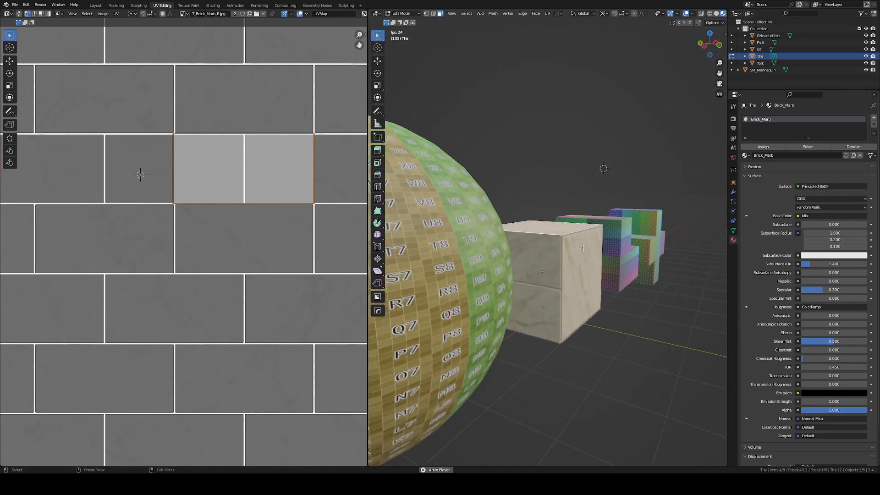
{"action": "left_click", "coordinate": [554, 268], "text": "shift"}
{"action": "middle_click_drag", "start_coordinate": [566, 262], "coordinate": [485, 263]}
{"action": "left_click", "coordinate": [618, 270], "text": "shift"}
{"action": "middle_click_drag", "start_coordinate": [618, 270], "coordinate": [584, 211]}
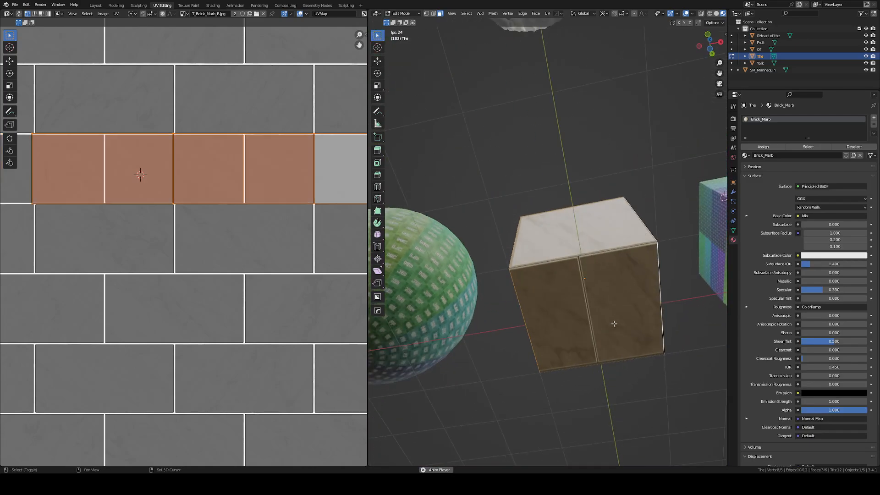
{"action": "left_click", "coordinate": [613, 324], "text": "shift"}
{"action": "middle_click_drag", "start_coordinate": [612, 324], "coordinate": [630, 355]}
{"action": "scroll", "coordinate": [220, 200], "scroll_direction": "down", "scroll_amount": 5}
{"action": "scroll", "coordinate": [287, 212], "scroll_direction": "up", "scroll_amount": 3}
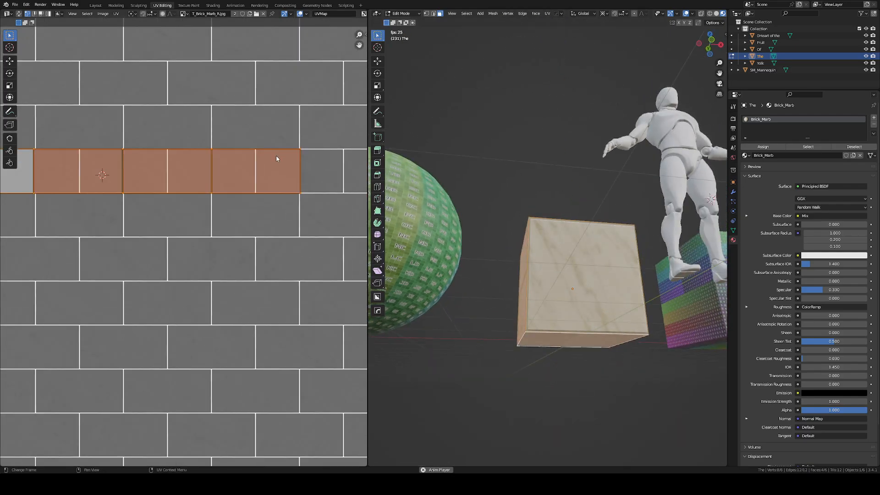
Move the selected UV row about 0.057 up along Y onto whole bricks and view the cube in object mode.
{"action": "key", "text": "g"}
{"action": "key", "text": "y"}
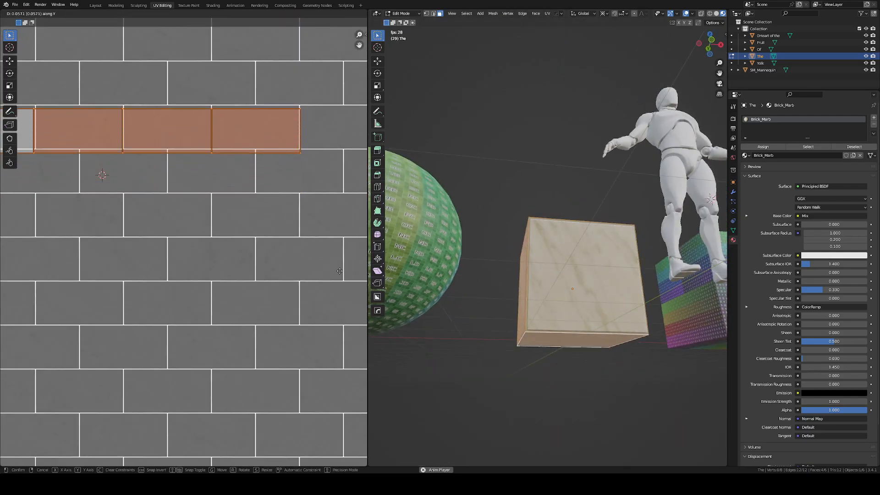
{"action": "left_click", "coordinate": [339, 267]}
{"action": "middle_click_drag", "start_coordinate": [595, 238], "coordinate": [703, 310]}
{"action": "key", "text": "Tab"}
{"action": "scroll", "coordinate": [611, 313], "scroll_direction": "down", "scroll_amount": 6}
Select the stacked-cylinder object beyond the sphere.
{"action": "left_click", "coordinate": [655, 291]}
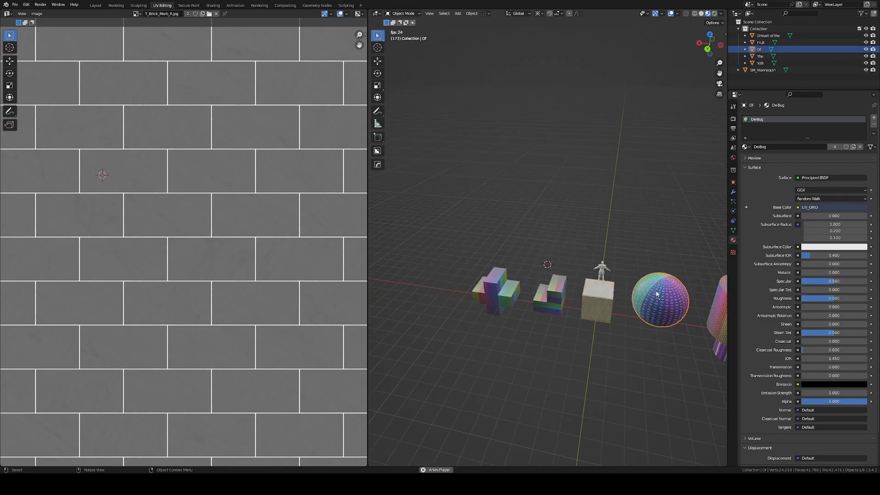
{"action": "middle_click_drag", "start_coordinate": [656, 293], "coordinate": [534, 316]}
{"action": "scroll", "coordinate": [474, 306], "scroll_direction": "up", "scroll_amount": 5}
{"action": "left_click_drag", "start_coordinate": [474, 307], "coordinate": [471, 308]}
{"action": "middle_click_drag", "start_coordinate": [471, 308], "coordinate": [562, 268], "text": "shift"}
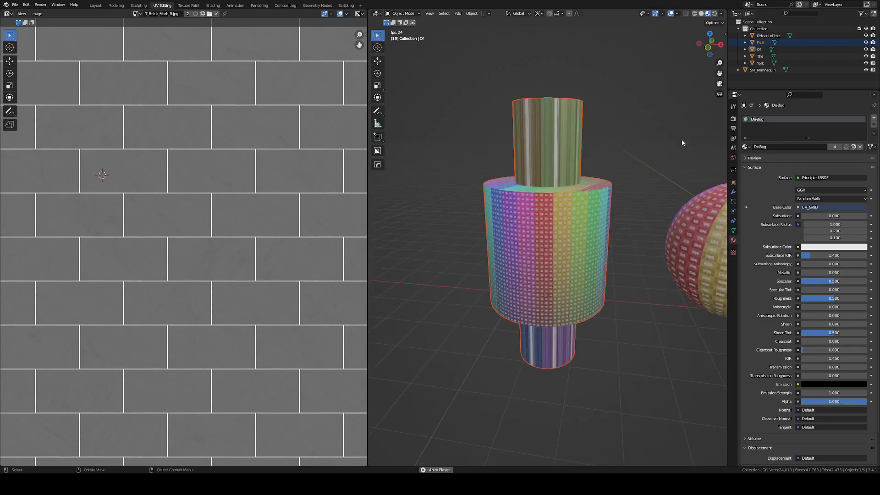
{"action": "left_click", "coordinate": [746, 146]}
{"action": "left_click", "coordinate": [765, 160]}
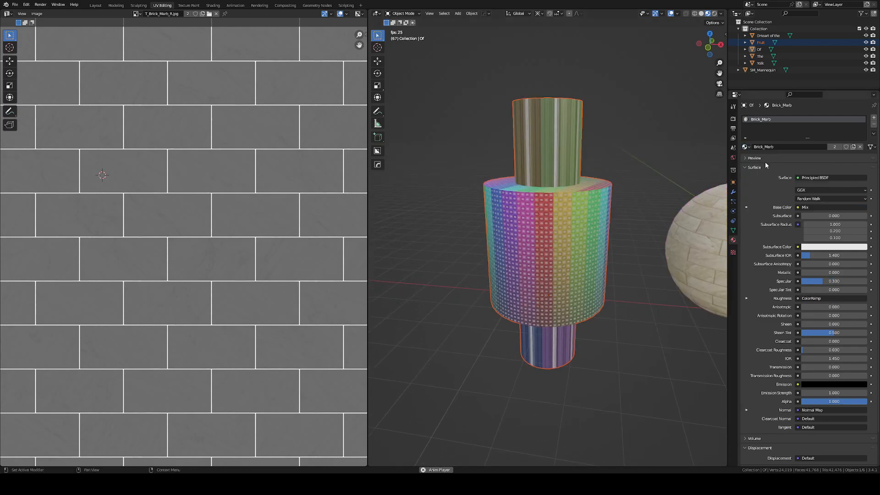
{"action": "key", "text": "ctrl+z"}
{"action": "key", "text": "ctrl+z"}
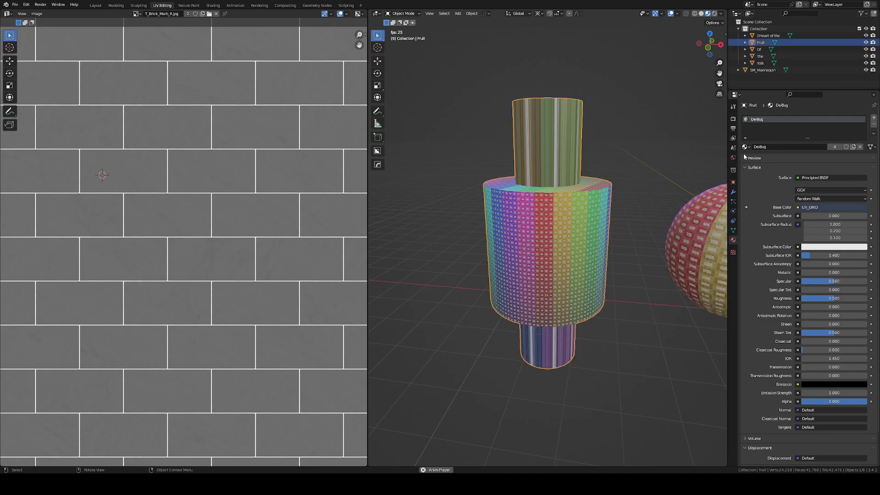
Assign the Brick_Marb material to the stacked-cylinder object and inspect the bricks on its wide middle section.
{"action": "left_click", "coordinate": [746, 147]}
{"action": "left_click", "coordinate": [765, 161]}
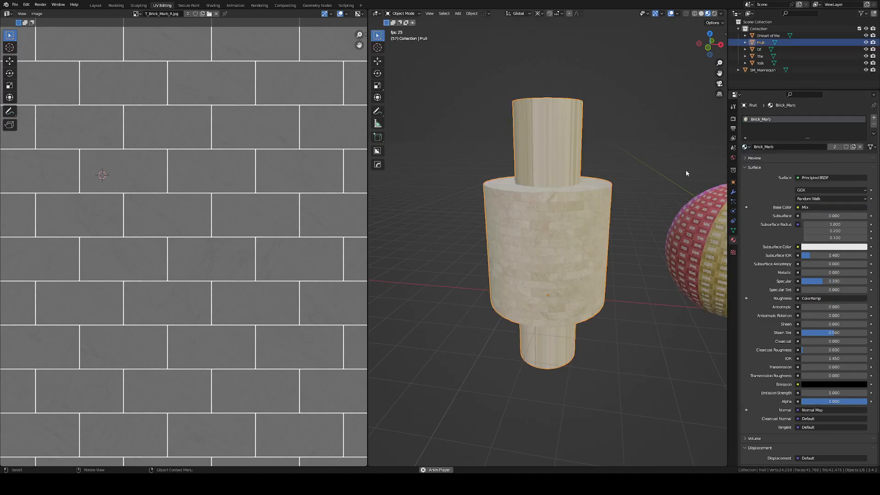
{"action": "scroll", "coordinate": [535, 227], "scroll_direction": "up", "scroll_amount": 6}
{"action": "scroll", "coordinate": [534, 224], "scroll_direction": "down", "scroll_amount": 6}
{"action": "key", "text": "Tab"}
{"action": "middle_click_drag", "start_coordinate": [536, 224], "coordinate": [487, 197]}
{"action": "scroll", "coordinate": [558, 225], "scroll_direction": "up", "scroll_amount": 2}
{"action": "scroll", "coordinate": [555, 221], "scroll_direction": "down", "scroll_amount": 1}
{"action": "key", "text": "Tab"}
{"action": "scroll", "coordinate": [626, 191], "scroll_direction": "up", "scroll_amount": 3}
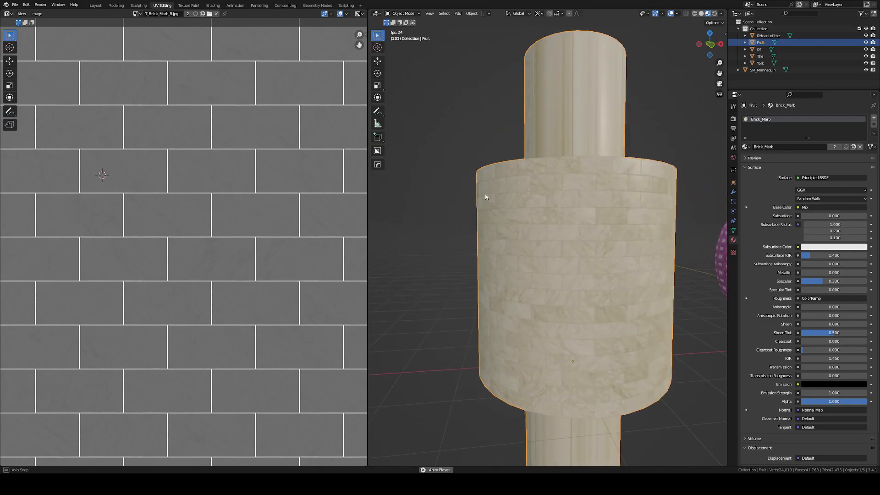
Select the face loop around the wide middle cylinder, unwrap it with Unwrap and inspect the brick texture.
{"action": "key", "text": "Tab"}
{"action": "scroll", "coordinate": [583, 221], "scroll_direction": "down", "scroll_amount": 2}
{"action": "left_click", "coordinate": [602, 227], "text": "alt"}
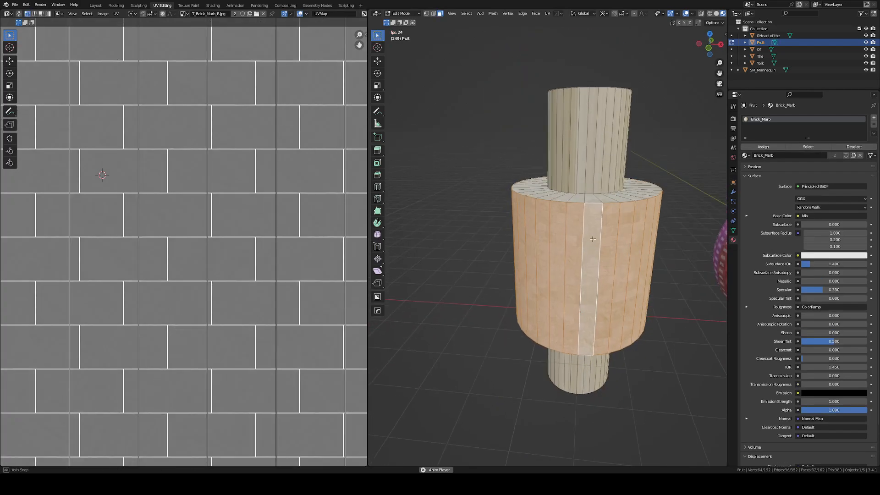
{"action": "key", "text": "u"}
{"action": "left_click", "coordinate": [604, 203]}
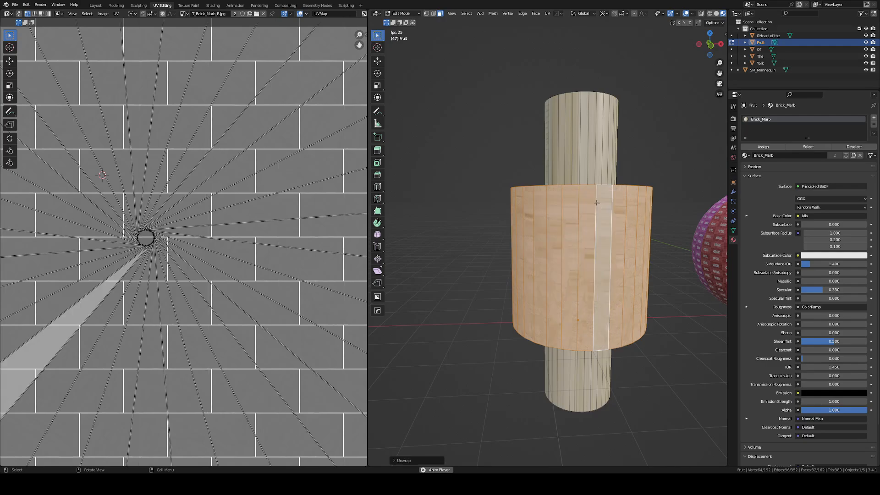
{"action": "scroll", "coordinate": [618, 245], "scroll_direction": "up", "scroll_amount": 3}
{"action": "key", "text": "Tab"}
{"action": "middle_click_drag", "start_coordinate": [618, 246], "coordinate": [584, 222]}
Deselect one vertical face of the middle cylinder's loop and unwrap the remaining side faces with Unwrap.
{"action": "key", "text": "Tab"}
{"action": "left_click", "coordinate": [567, 214], "text": "shift"}
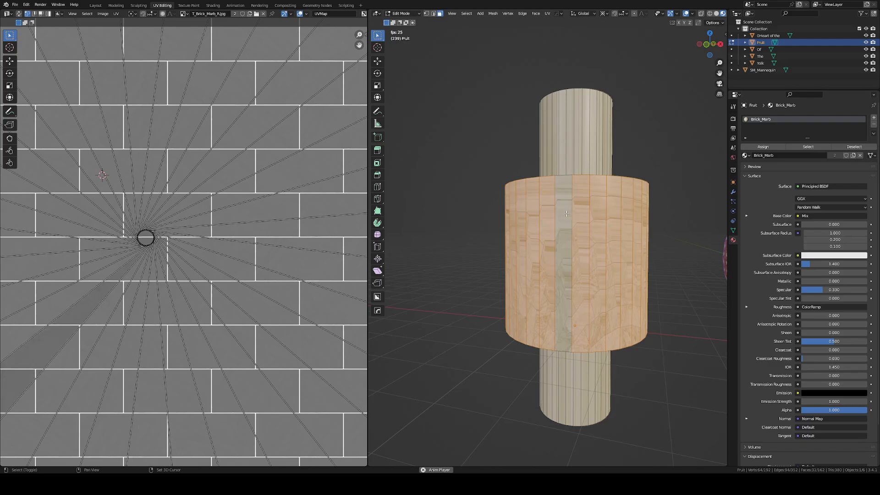
{"action": "key", "text": "u"}
{"action": "left_click", "coordinate": [666, 285]}
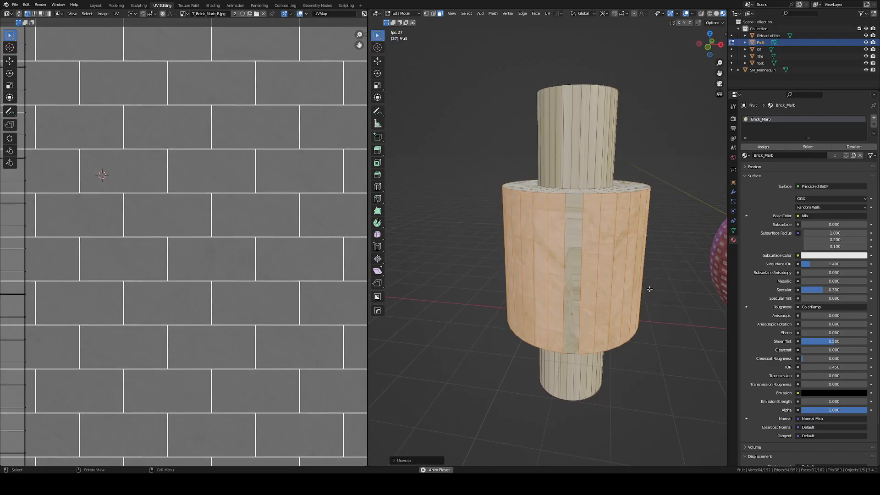
{"action": "middle_click_drag", "start_coordinate": [585, 246], "coordinate": [701, 231]}
{"action": "scroll", "coordinate": [545, 225], "scroll_direction": "up", "scroll_amount": 3}
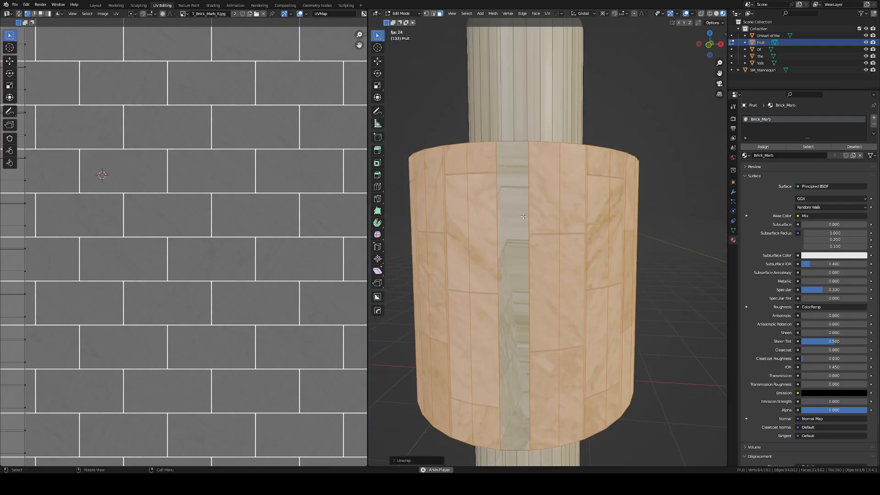
Select all UVs of the middle cylinder's faces and bring the whole island into view over the brick image.
{"action": "middle_click_drag", "start_coordinate": [513, 220], "coordinate": [517, 262]}
{"action": "scroll", "coordinate": [536, 216], "scroll_direction": "down", "scroll_amount": 5}
{"action": "scroll", "coordinate": [220, 235], "scroll_direction": "down", "scroll_amount": 5}
{"action": "scroll", "coordinate": [220, 235], "scroll_direction": "down", "scroll_amount": 5}
{"action": "scroll", "coordinate": [192, 225], "scroll_direction": "up", "scroll_amount": 4}
{"action": "key", "text": "a"}
{"action": "scroll", "coordinate": [189, 226], "scroll_direction": "up", "scroll_amount": 3}
{"action": "scroll", "coordinate": [545, 229], "scroll_direction": "up", "scroll_amount": 3}
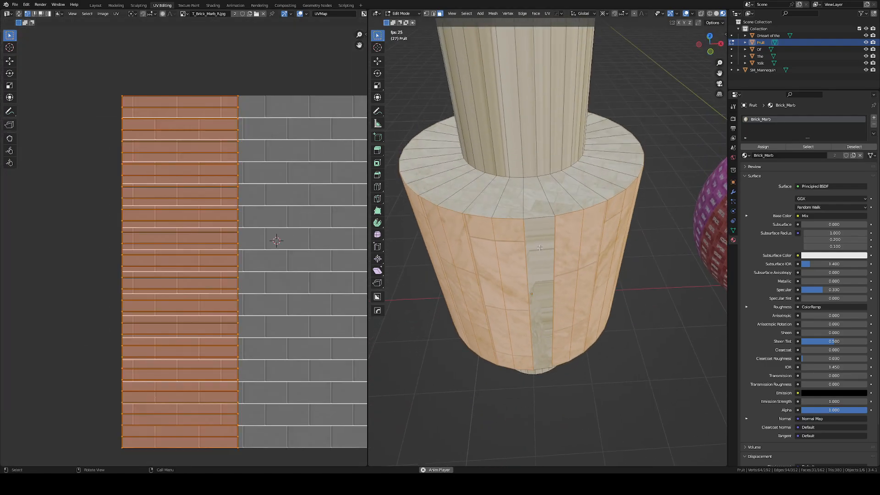
Examine the middle cylinder's brick texture and the strip left out of the unwrap, in edit and object mode.
{"action": "scroll", "coordinate": [557, 242], "scroll_direction": "down", "scroll_amount": 3}
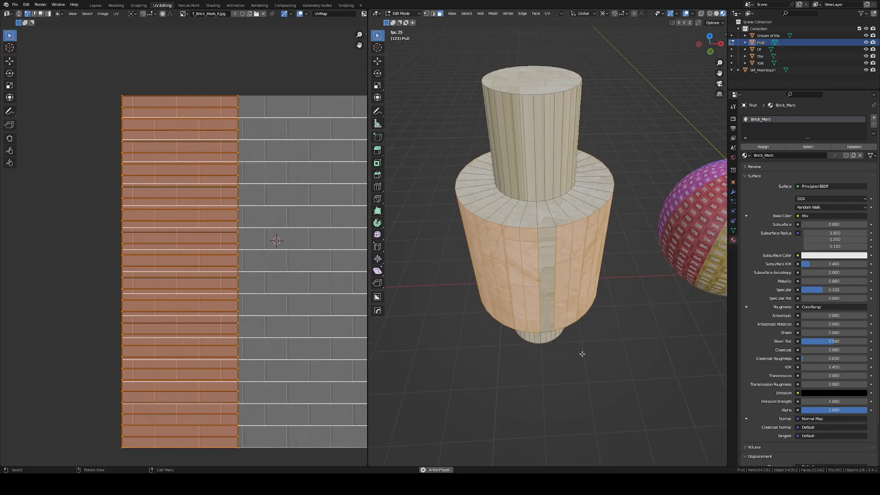
{"action": "scroll", "coordinate": [578, 321], "scroll_direction": "up", "scroll_amount": 3}
{"action": "scroll", "coordinate": [568, 284], "scroll_direction": "down", "scroll_amount": 4}
{"action": "middle_click_drag", "start_coordinate": [560, 253], "coordinate": [483, 226]}
{"action": "scroll", "coordinate": [547, 239], "scroll_direction": "down", "scroll_amount": 3}
{"action": "middle_click_drag", "start_coordinate": [547, 239], "coordinate": [549, 215]}
{"action": "scroll", "coordinate": [548, 197], "scroll_direction": "up", "scroll_amount": 5}
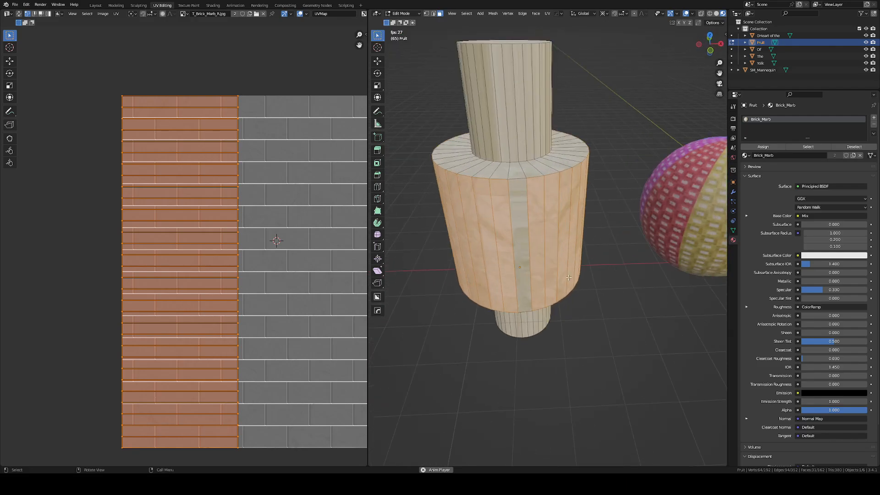
{"action": "key", "text": "Tab"}
{"action": "scroll", "coordinate": [543, 176], "scroll_direction": "up", "scroll_amount": 3}
{"action": "scroll", "coordinate": [543, 174], "scroll_direction": "down", "scroll_amount": 8}
{"action": "scroll", "coordinate": [544, 175], "scroll_direction": "up", "scroll_amount": 4}
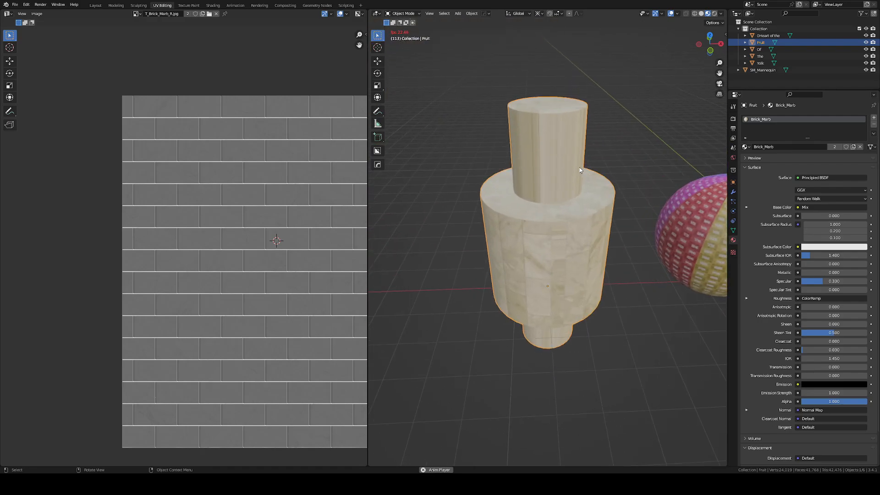
{"action": "scroll", "coordinate": [544, 174], "scroll_direction": "down", "scroll_amount": 5}
{"action": "middle_click_drag", "start_coordinate": [544, 174], "coordinate": [627, 157]}
{"action": "scroll", "coordinate": [584, 165], "scroll_direction": "up", "scroll_amount": 4}
{"action": "scroll", "coordinate": [591, 156], "scroll_direction": "down", "scroll_amount": 2}
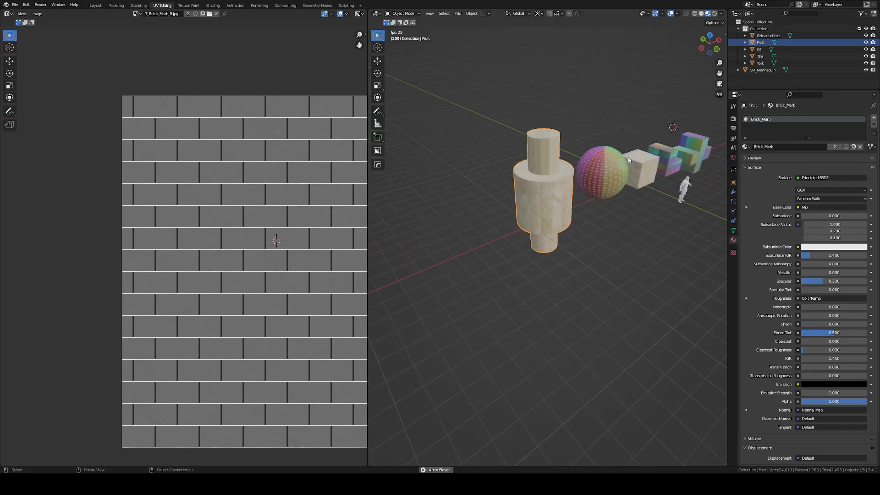
{"action": "scroll", "coordinate": [630, 138], "scroll_direction": "up", "scroll_amount": 6}
{"action": "scroll", "coordinate": [635, 118], "scroll_direction": "down", "scroll_amount": 3}
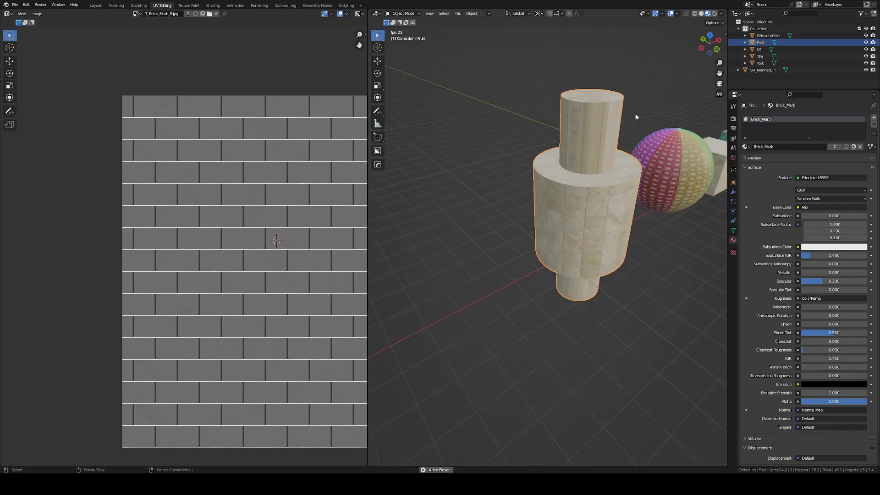
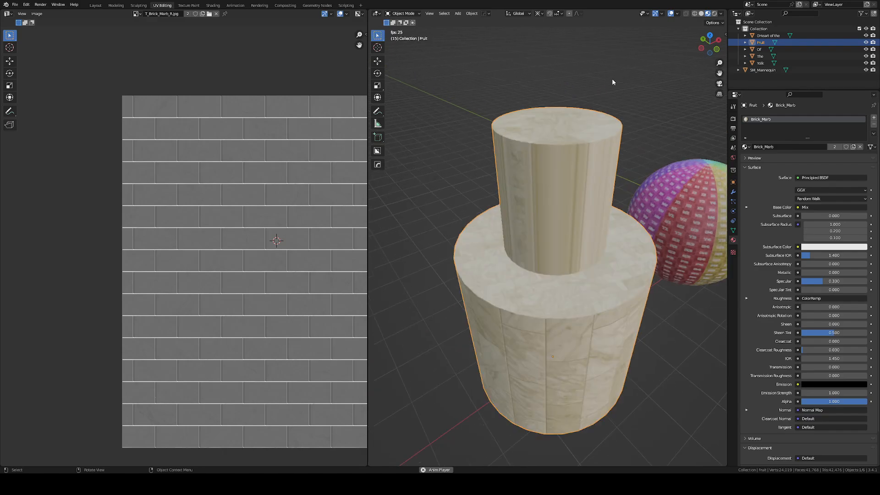
{"action": "middle_click_drag", "start_coordinate": [614, 90], "coordinate": [580, 128]}
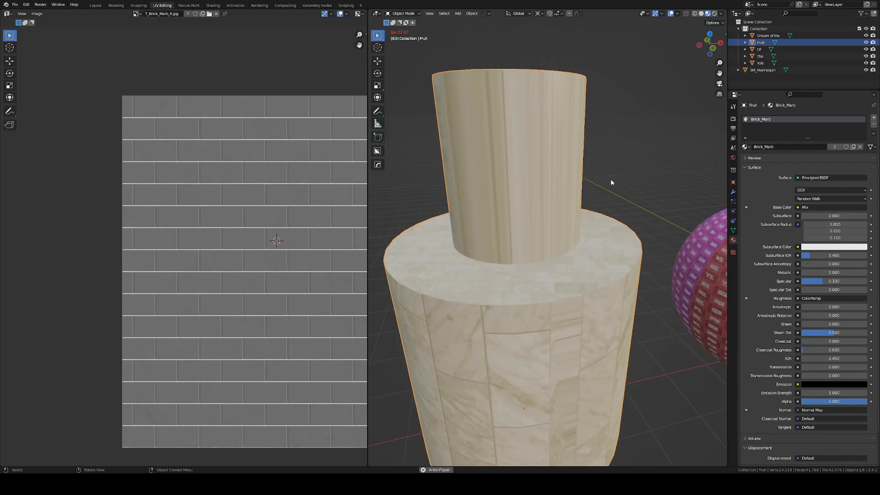
Unwrap the middle cylinder's left-out vertical face with Follow Active Quads, using the neighbouring unwrapped face as the active one.
{"action": "key", "text": "Tab"}
{"action": "scroll", "coordinate": [541, 194], "scroll_direction": "down", "scroll_amount": 4}
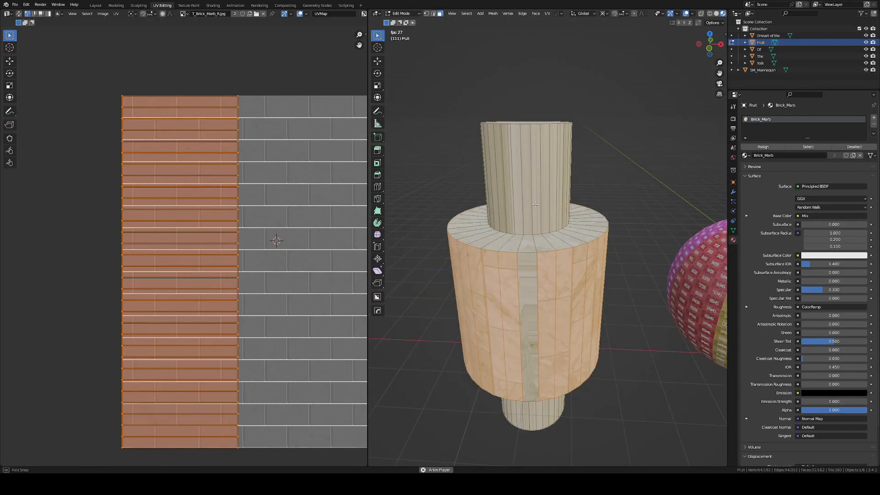
{"action": "middle_click_drag", "start_coordinate": [550, 274], "coordinate": [574, 256]}
{"action": "left_click", "coordinate": [575, 257]}
{"action": "scroll", "coordinate": [568, 262], "scroll_direction": "up", "scroll_amount": 2}
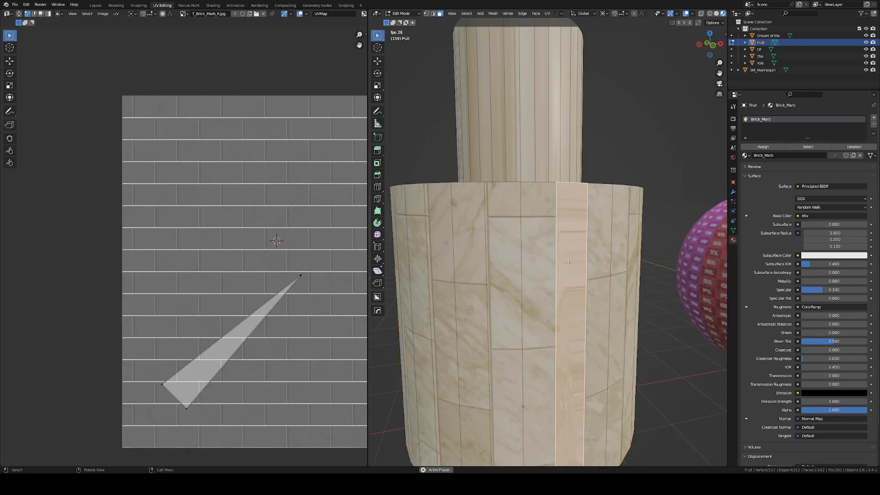
{"action": "left_click", "coordinate": [531, 258], "text": "shift"}
{"action": "key", "text": "u"}
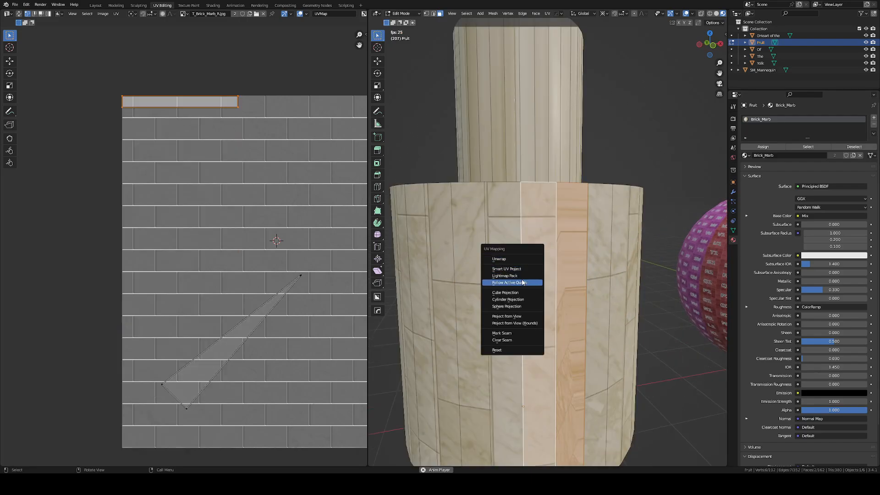
{"action": "left_click", "coordinate": [522, 281]}
{"action": "left_click", "coordinate": [531, 302]}
{"action": "middle_click_drag", "start_coordinate": [532, 301], "coordinate": [556, 273]}
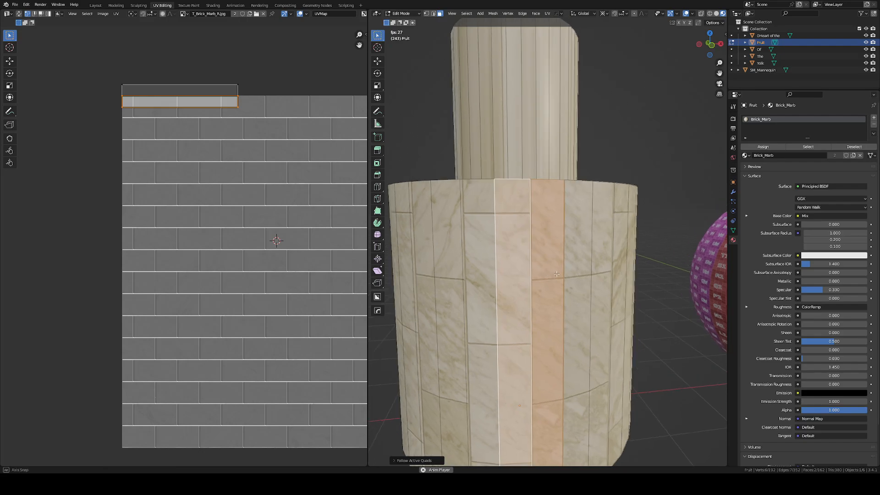
Select the middle cylinder's full side face loop and rotate its UV island a quarter turn so the bricks run horizontally.
{"action": "left_click", "coordinate": [528, 275], "text": "alt"}
{"action": "scroll", "coordinate": [528, 275], "scroll_direction": "down", "scroll_amount": 3}
{"action": "middle_click_drag", "start_coordinate": [637, 271], "coordinate": [445, 265]}
{"action": "key", "text": "Tab"}
{"action": "middle_click_drag", "start_coordinate": [531, 263], "coordinate": [564, 289]}
{"action": "key", "text": "Tab"}
{"action": "scroll", "coordinate": [571, 277], "scroll_direction": "down", "scroll_amount": 3}
{"action": "key", "text": "r"}
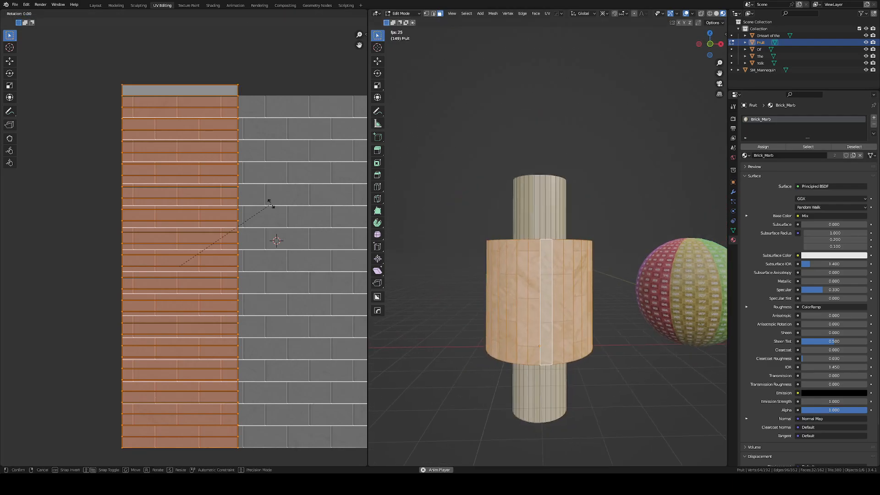
{"action": "left_click", "coordinate": [266, 396]}
{"action": "key", "text": "Tab"}
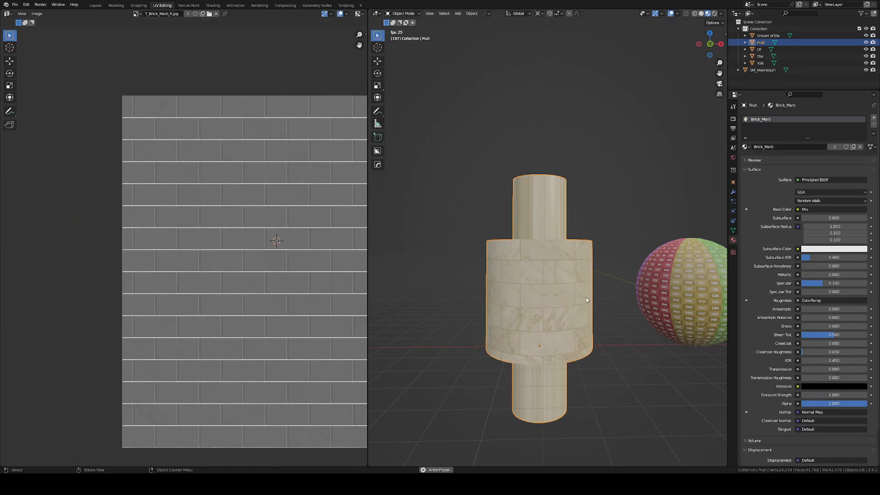
{"action": "middle_click_drag", "start_coordinate": [586, 297], "coordinate": [560, 273]}
Scale up the middle cylinder's side UV island over the brick image and inspect the brick size in object mode.
{"action": "key", "text": "Tab"}
{"action": "key", "text": "s"}
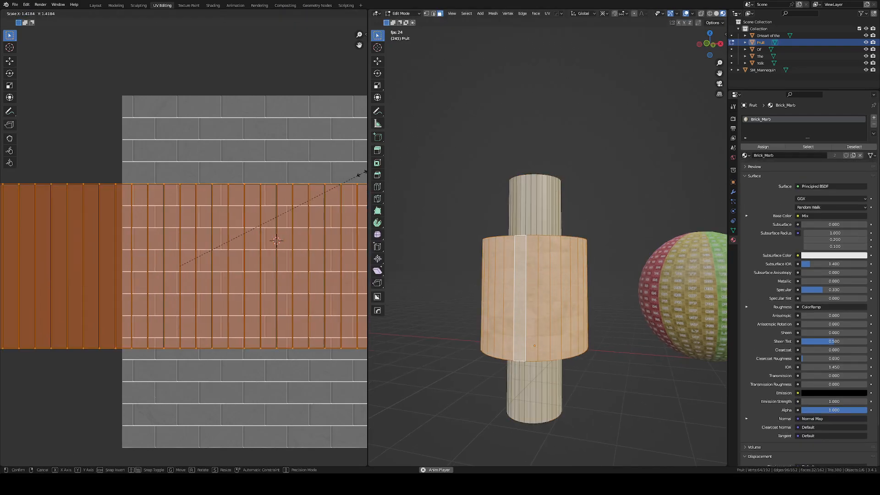
{"action": "left_click", "coordinate": [304, 179]}
{"action": "key", "text": "Tab"}
{"action": "scroll", "coordinate": [558, 273], "scroll_direction": "up", "scroll_amount": 4}
{"action": "middle_click_drag", "start_coordinate": [577, 213], "coordinate": [553, 251]}
{"action": "scroll", "coordinate": [558, 273], "scroll_direction": "down", "scroll_amount": 4}
{"action": "scroll", "coordinate": [589, 245], "scroll_direction": "up", "scroll_amount": 4}
{"action": "scroll", "coordinate": [588, 243], "scroll_direction": "down", "scroll_amount": 6}
{"action": "scroll", "coordinate": [552, 252], "scroll_direction": "down", "scroll_amount": 2}
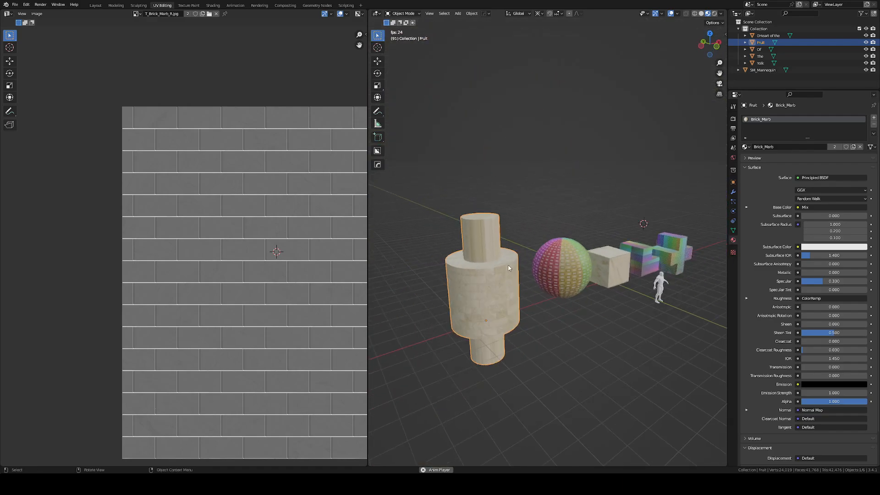
Select all faces of the stacked cylinder object, scale their UVs to 0 and inspect the material in object mode.
{"action": "key", "text": "Tab"}
{"action": "key", "text": "a"}
{"action": "key", "text": "s"}
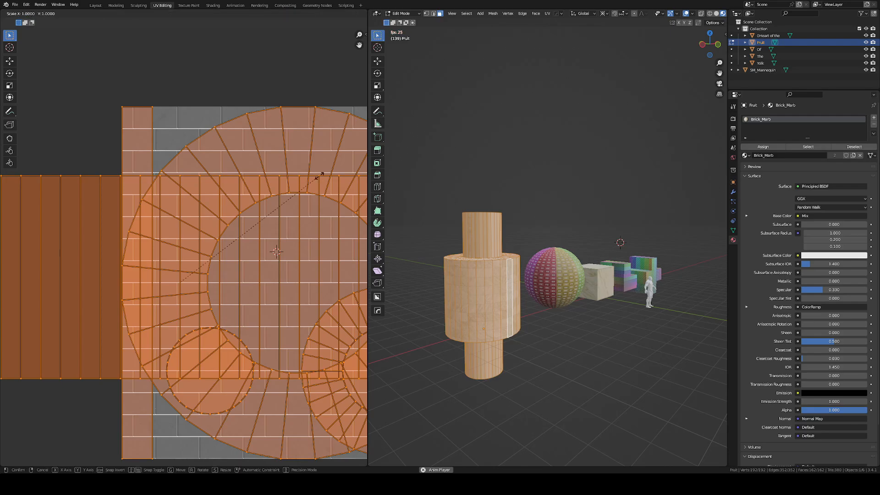
{"action": "key", "text": "0"}
{"action": "key", "text": "Return"}
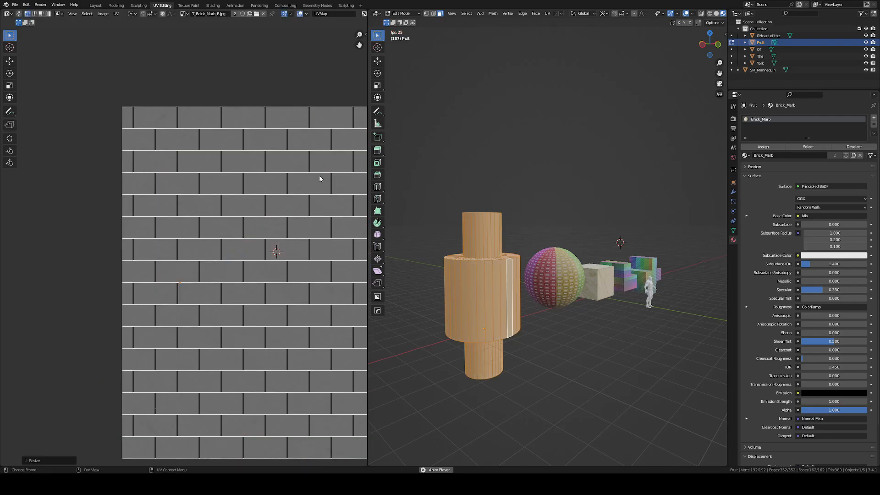
{"action": "key", "text": "Tab"}
{"action": "scroll", "coordinate": [544, 276], "scroll_direction": "up", "scroll_amount": 4}
{"action": "middle_click_drag", "start_coordinate": [544, 276], "coordinate": [521, 191]}
Select only the circular top face of the narrow upper cylinder in edit mode.
{"action": "key", "text": "Tab"}
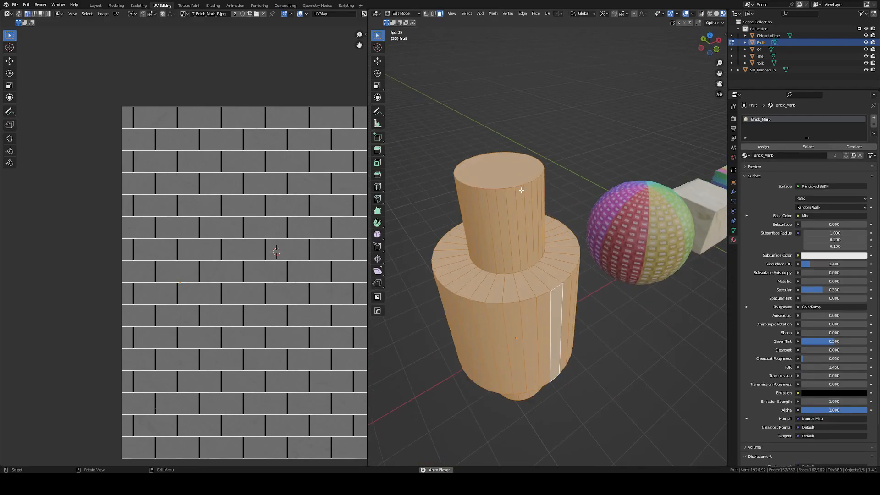
{"action": "scroll", "coordinate": [530, 263], "scroll_direction": "down", "scroll_amount": 3}
{"action": "middle_click_drag", "start_coordinate": [531, 264], "coordinate": [523, 225]}
{"action": "scroll", "coordinate": [521, 213], "scroll_direction": "up", "scroll_amount": 3}
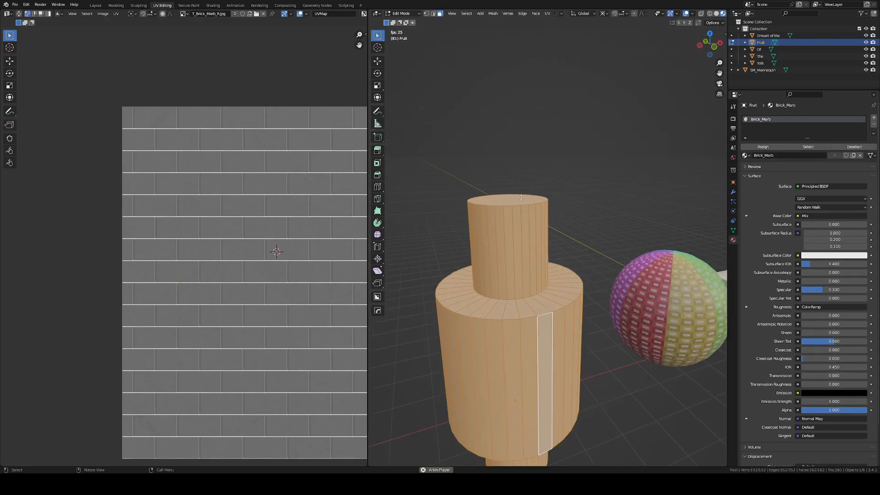
{"action": "left_click", "coordinate": [517, 199]}
{"action": "scroll", "coordinate": [517, 202], "scroll_direction": "up", "scroll_amount": 4}
{"action": "scroll", "coordinate": [518, 201], "scroll_direction": "up", "scroll_amount": 2}
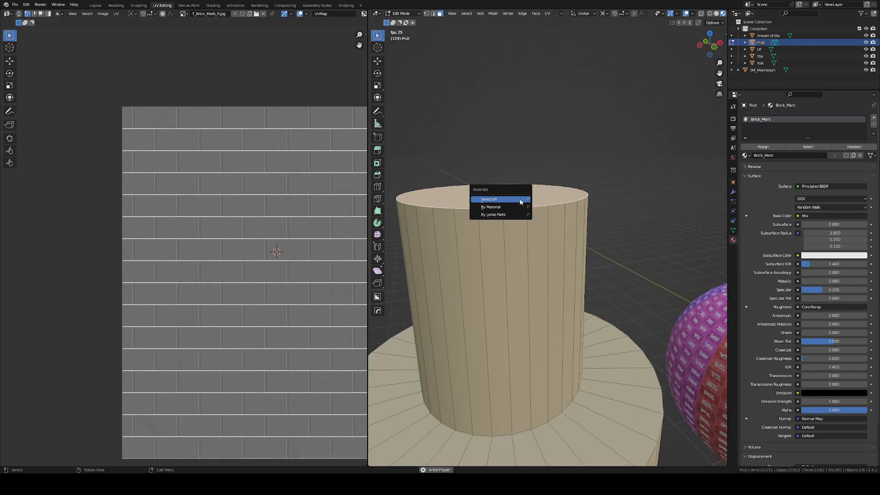
Separate the selected top cap face into its own object and raise it along Z above the cylinder.
{"action": "left_click", "coordinate": [521, 200]}
{"action": "key", "text": "Tab"}
{"action": "key", "text": "z"}
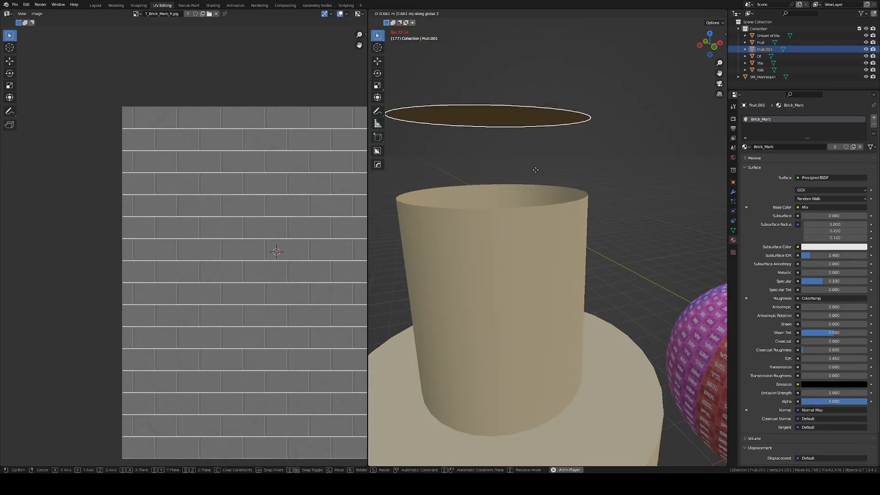
{"action": "left_click", "coordinate": [538, 162]}
{"action": "middle_click_drag", "start_coordinate": [538, 162], "coordinate": [578, 201]}
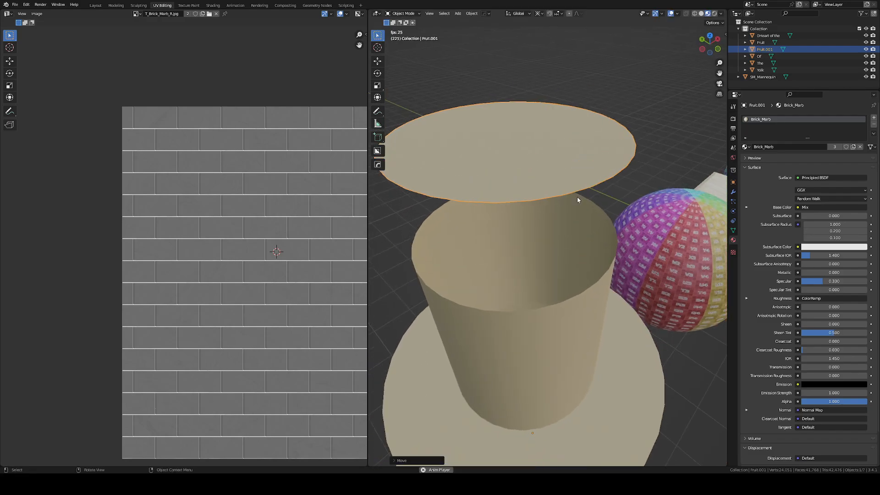
Undo the cap's move and separation to restore the stacked cylinder mesh.
{"action": "scroll", "coordinate": [577, 197], "scroll_direction": "down", "scroll_amount": 4}
{"action": "key", "text": "ctrl+z"}
{"action": "key", "text": "ctrl+z"}
{"action": "key", "text": "ctrl+z"}
{"action": "key", "text": "ctrl+z"}
{"action": "key", "text": "ctrl+z"}
{"action": "key", "text": "ctrl+z"}
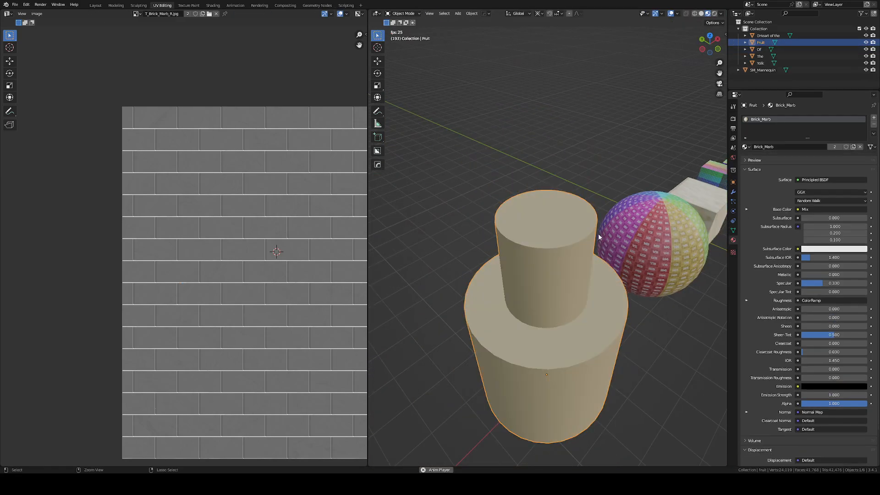
Mark seams on the stacked cylinder's circular edge loops around the end caps and both shoulder rings.
{"action": "middle_click_drag", "start_coordinate": [598, 234], "coordinate": [581, 231]}
{"action": "key", "text": "Tab"}
{"action": "left_click", "coordinate": [561, 223]}
{"action": "middle_click_drag", "start_coordinate": [565, 342], "coordinate": [555, 326]}
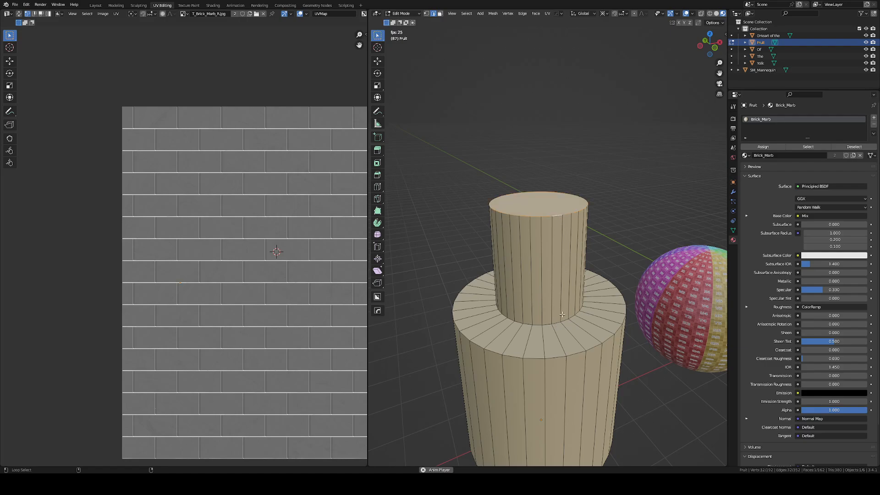
{"action": "left_click", "coordinate": [583, 354], "text": "alt+shift"}
{"action": "scroll", "coordinate": [582, 354], "scroll_direction": "down", "scroll_amount": 4}
{"action": "middle_click_drag", "start_coordinate": [579, 365], "coordinate": [646, 213]}
{"action": "scroll", "coordinate": [595, 330], "scroll_direction": "up", "scroll_amount": 4}
{"action": "scroll", "coordinate": [595, 330], "scroll_direction": "down", "scroll_amount": 2}
{"action": "scroll", "coordinate": [646, 199], "scroll_direction": "up", "scroll_amount": 6}
{"action": "left_click", "coordinate": [684, 222], "text": "alt+shift"}
{"action": "scroll", "coordinate": [683, 223], "scroll_direction": "down", "scroll_amount": 7}
{"action": "middle_click_drag", "start_coordinate": [679, 254], "coordinate": [540, 177]}
{"action": "scroll", "coordinate": [545, 130], "scroll_direction": "up", "scroll_amount": 5}
{"action": "left_click", "coordinate": [477, 42], "text": "alt+shift"}
{"action": "scroll", "coordinate": [481, 50], "scroll_direction": "down", "scroll_amount": 7}
{"action": "scroll", "coordinate": [619, 177], "scroll_direction": "up", "scroll_amount": 4}
{"action": "key", "text": "ctrl+e"}
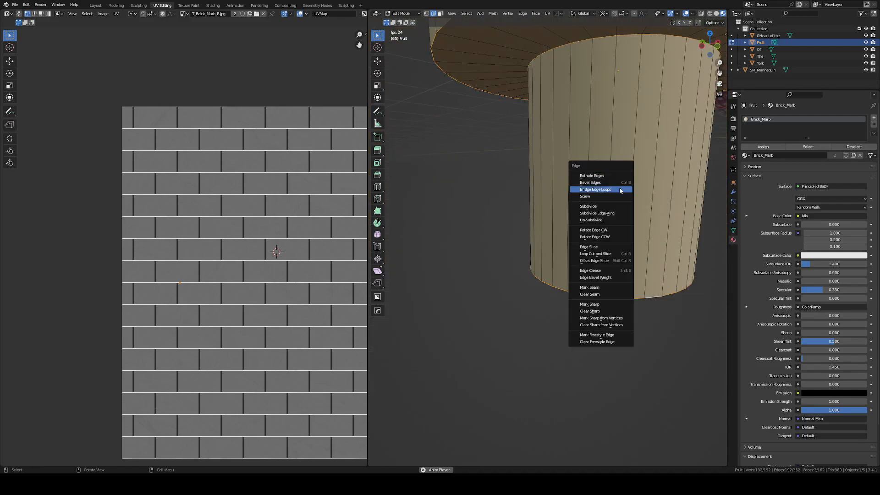
{"action": "left_click", "coordinate": [603, 290]}
{"action": "scroll", "coordinate": [603, 284], "scroll_direction": "down", "scroll_amount": 8}
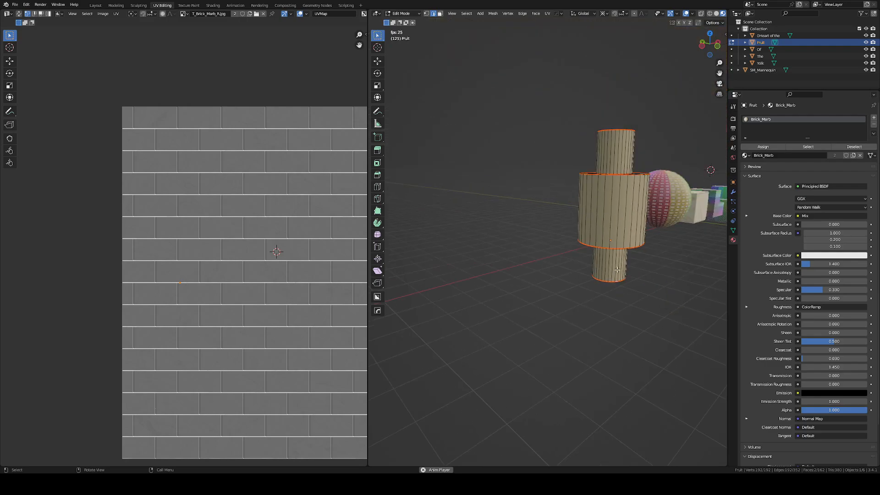
Unwrap the entire stacked cylinder mesh using its circular seams.
{"action": "middle_click_drag", "start_coordinate": [561, 143], "coordinate": [565, 204]}
{"action": "key", "text": "KP_Decimal"}
{"action": "scroll", "coordinate": [543, 178], "scroll_direction": "up", "scroll_amount": 4}
{"action": "scroll", "coordinate": [546, 178], "scroll_direction": "down", "scroll_amount": 7}
{"action": "scroll", "coordinate": [588, 191], "scroll_direction": "up", "scroll_amount": 6}
{"action": "scroll", "coordinate": [588, 191], "scroll_direction": "down", "scroll_amount": 5}
{"action": "scroll", "coordinate": [557, 203], "scroll_direction": "up", "scroll_amount": 1}
{"action": "key", "text": "a"}
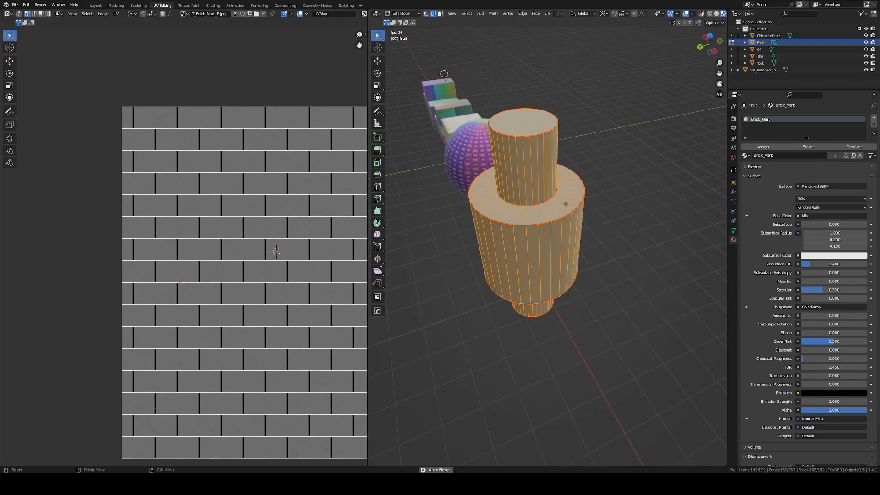
{"action": "key", "text": "u"}
{"action": "left_click", "coordinate": [557, 184]}
{"action": "scroll", "coordinate": [558, 186], "scroll_direction": "up", "scroll_amount": 1}
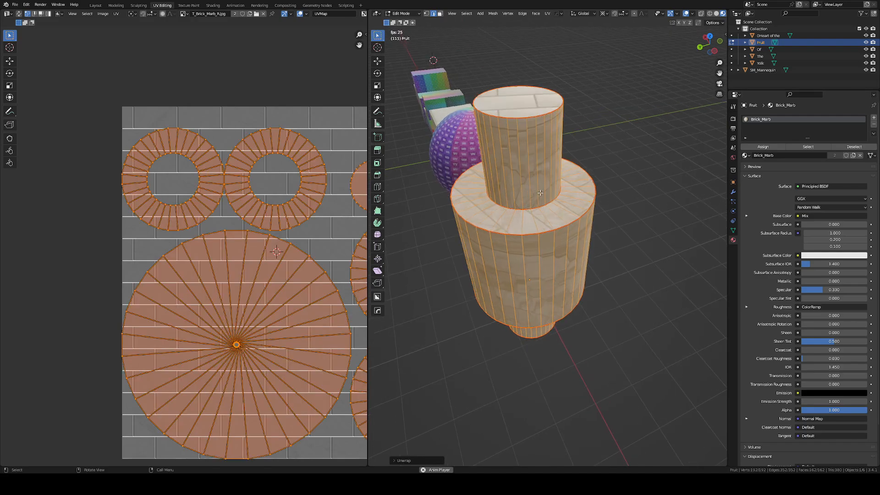
Examine the unwrapped brick texture on the caps, shoulder and sides of the stacked cylinder.
{"action": "scroll", "coordinate": [557, 185], "scroll_direction": "up", "scroll_amount": 3}
{"action": "scroll", "coordinate": [557, 186], "scroll_direction": "down", "scroll_amount": 3}
{"action": "middle_click_drag", "start_coordinate": [557, 185], "coordinate": [421, 128]}
{"action": "scroll", "coordinate": [582, 149], "scroll_direction": "up", "scroll_amount": 2}
{"action": "scroll", "coordinate": [546, 127], "scroll_direction": "up", "scroll_amount": 2}
{"action": "scroll", "coordinate": [545, 127], "scroll_direction": "down", "scroll_amount": 3}
{"action": "middle_click_drag", "start_coordinate": [687, 270], "coordinate": [546, 301]}
{"action": "scroll", "coordinate": [575, 309], "scroll_direction": "down", "scroll_amount": 1}
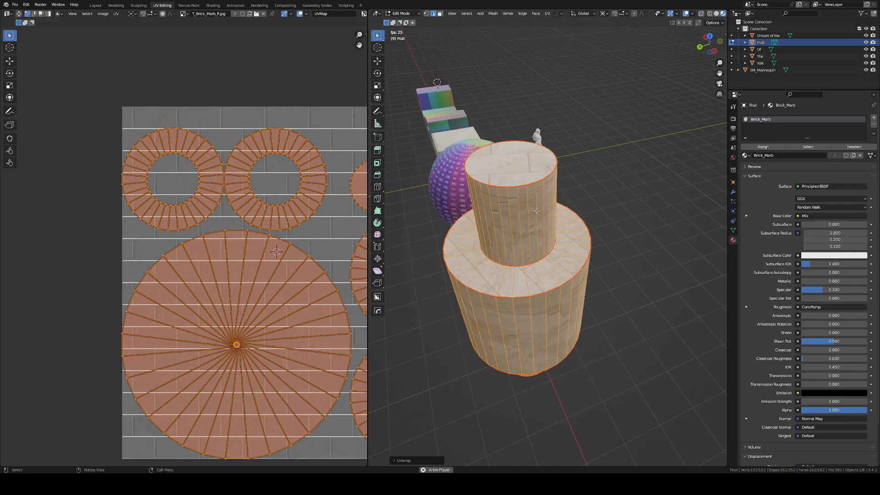
Mark a continuous vertical edge path from the top cap down to the mesh's bottom rim as a seam.
{"action": "left_click", "coordinate": [523, 223]}
{"action": "scroll", "coordinate": [523, 223], "scroll_direction": "down", "scroll_amount": 2}
{"action": "middle_click_drag", "start_coordinate": [525, 224], "coordinate": [557, 158]}
{"action": "left_click", "coordinate": [555, 293], "text": "ctrl"}
{"action": "key", "text": "ctrl+e"}
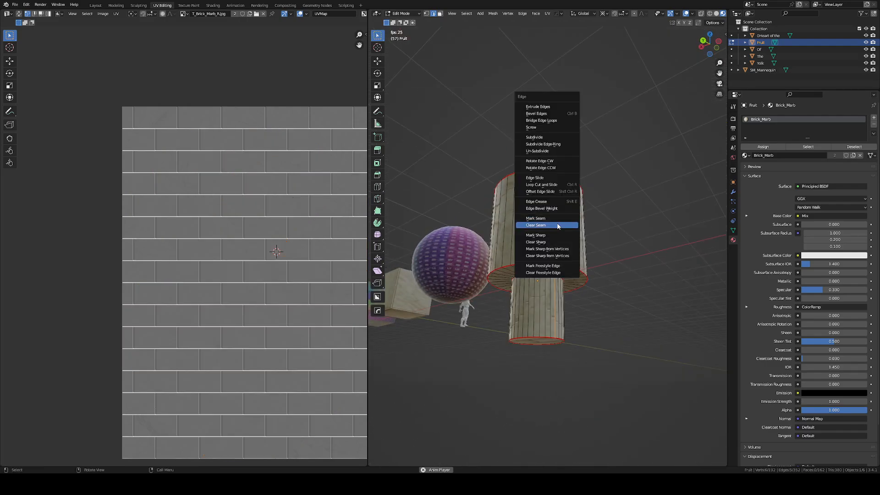
{"action": "left_click", "coordinate": [558, 225]}
{"action": "middle_click_drag", "start_coordinate": [557, 227], "coordinate": [587, 218]}
Unwrap the whole mesh again with the vertical seam and check the brick texture on the cylinder sides.
{"action": "key", "text": "a"}
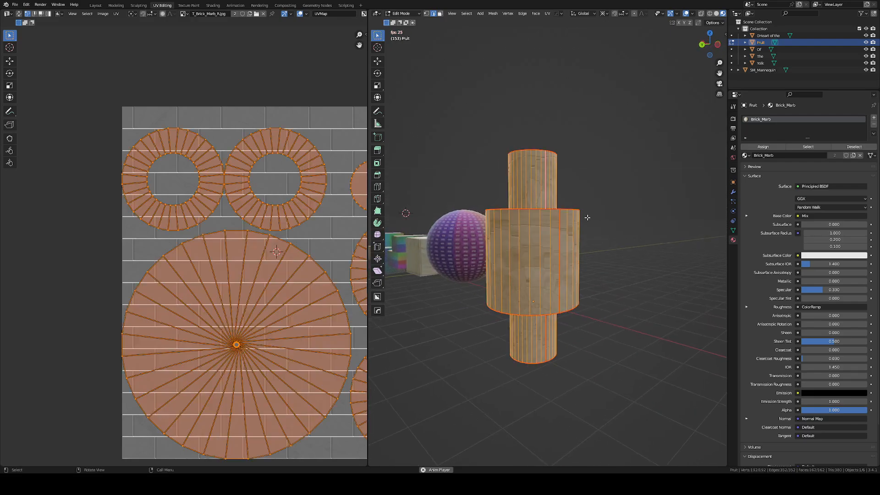
{"action": "key", "text": "u"}
{"action": "left_click", "coordinate": [587, 217]}
{"action": "scroll", "coordinate": [550, 293], "scroll_direction": "up", "scroll_amount": 5}
{"action": "key", "text": "Tab"}
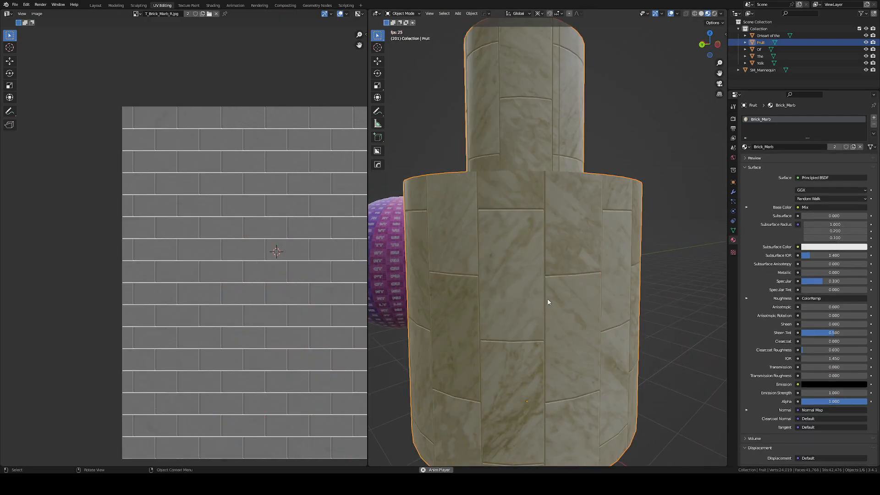
{"action": "middle_click_drag", "start_coordinate": [548, 300], "coordinate": [550, 329]}
{"action": "scroll", "coordinate": [549, 329], "scroll_direction": "down", "scroll_amount": 2}
{"action": "scroll", "coordinate": [550, 329], "scroll_direction": "up", "scroll_amount": 4}
{"action": "key", "text": "Tab"}
{"action": "key", "text": "Tab"}
{"action": "middle_click_drag", "start_coordinate": [567, 249], "coordinate": [534, 278]}
Unwrap a single face of the upper shoulder ring and straighten its UVs into an upright rectangle.
{"action": "key", "text": "Tab"}
{"action": "key", "text": "3"}
{"action": "left_click", "coordinate": [531, 272]}
{"action": "key", "text": "Tab"}
{"action": "key", "text": "Tab"}
{"action": "scroll", "coordinate": [476, 252], "scroll_direction": "up", "scroll_amount": 1}
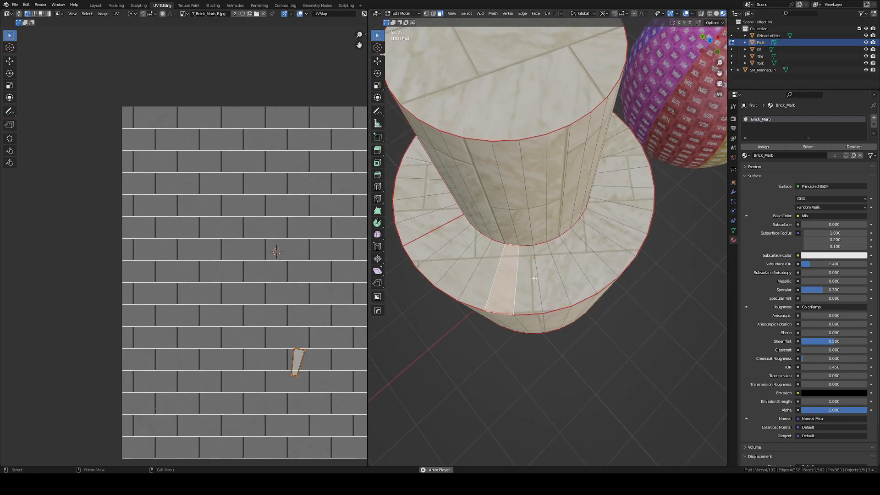
{"action": "key", "text": "u"}
{"action": "left_click", "coordinate": [533, 282]}
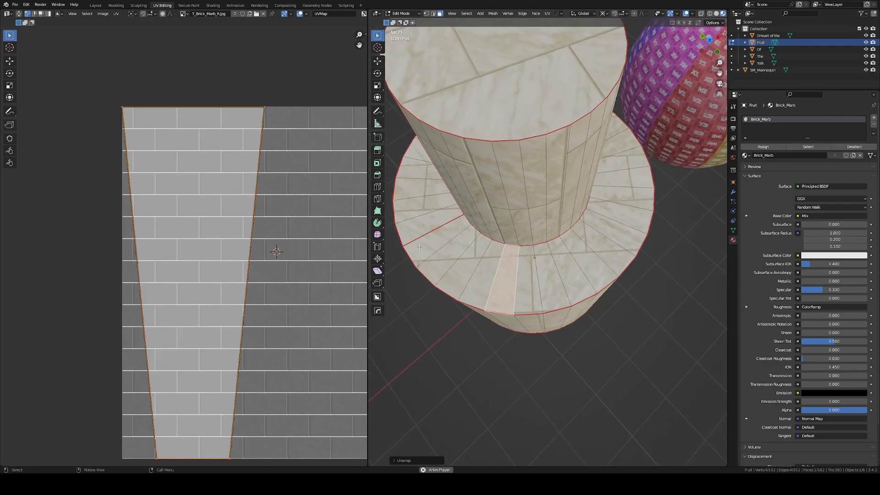
{"action": "scroll", "coordinate": [282, 261], "scroll_direction": "down", "scroll_amount": 3}
{"action": "scroll", "coordinate": [527, 270], "scroll_direction": "up", "scroll_amount": 4}
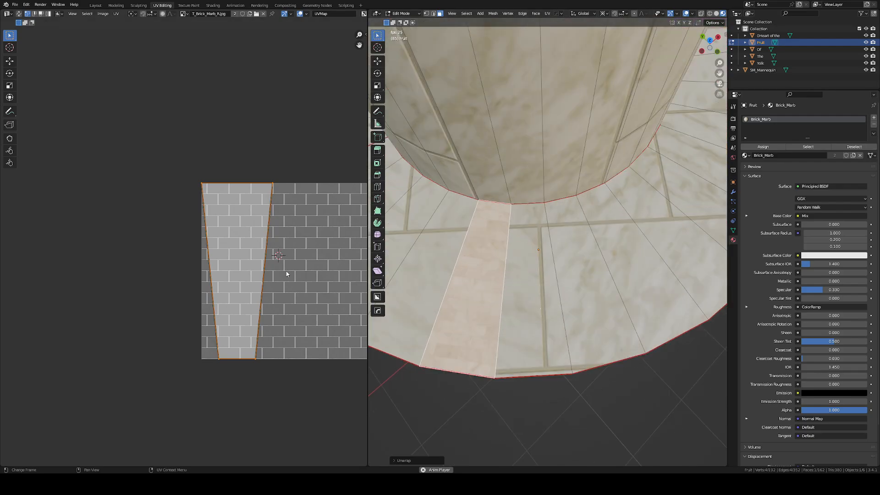
{"action": "middle_click_drag", "start_coordinate": [583, 251], "coordinate": [549, 292]}
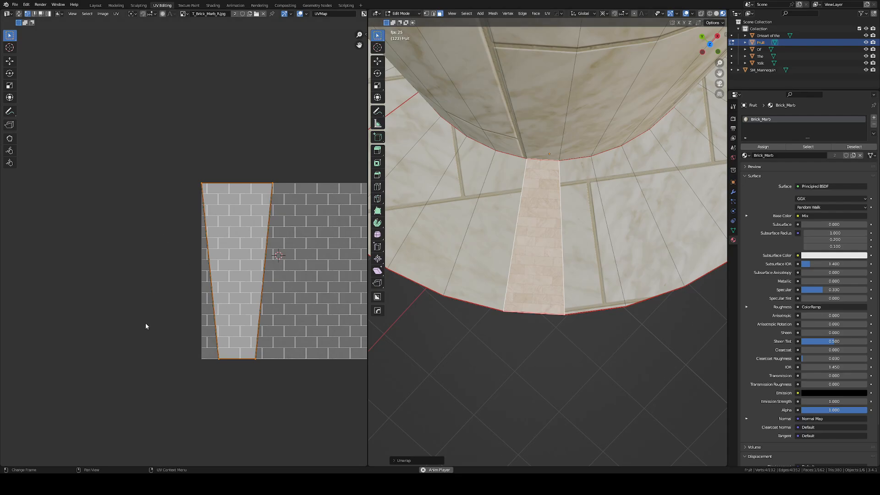
{"action": "left_click_drag", "start_coordinate": [146, 323], "coordinate": [240, 403]}
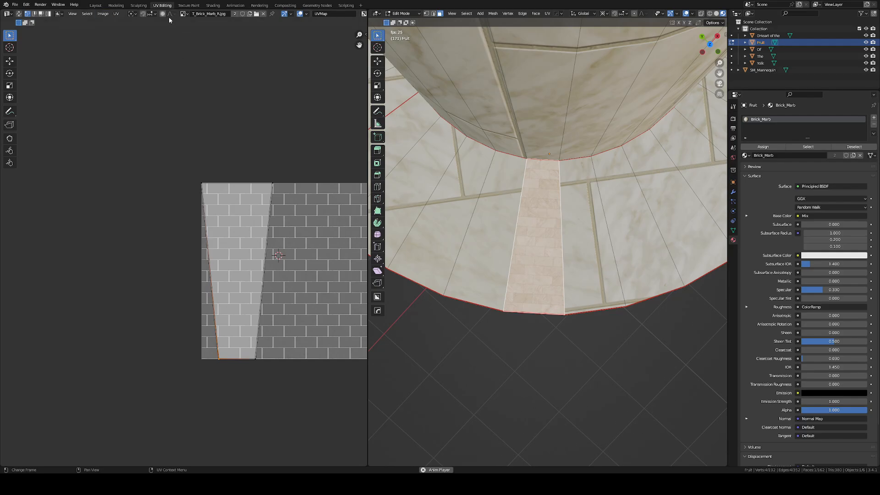
{"action": "key", "text": "g"}
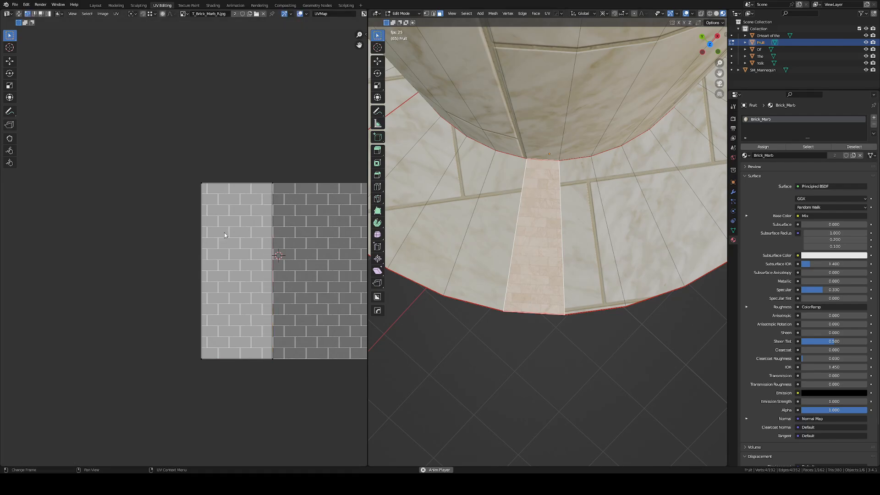
Unwrap the whole upper shoulder ring with Follow Active Quads, using the rectangular face as the active quad.
{"action": "left_click", "coordinate": [561, 202], "text": "alt"}
{"action": "left_click", "coordinate": [545, 212], "text": "shift"}
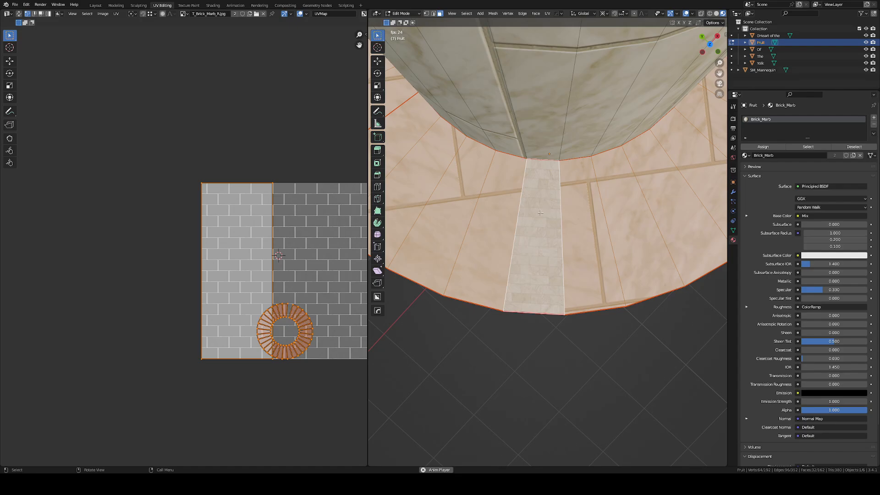
{"action": "left_click", "coordinate": [551, 207], "text": "shift"}
{"action": "left_click", "coordinate": [548, 208], "text": "shift"}
{"action": "key", "text": "u"}
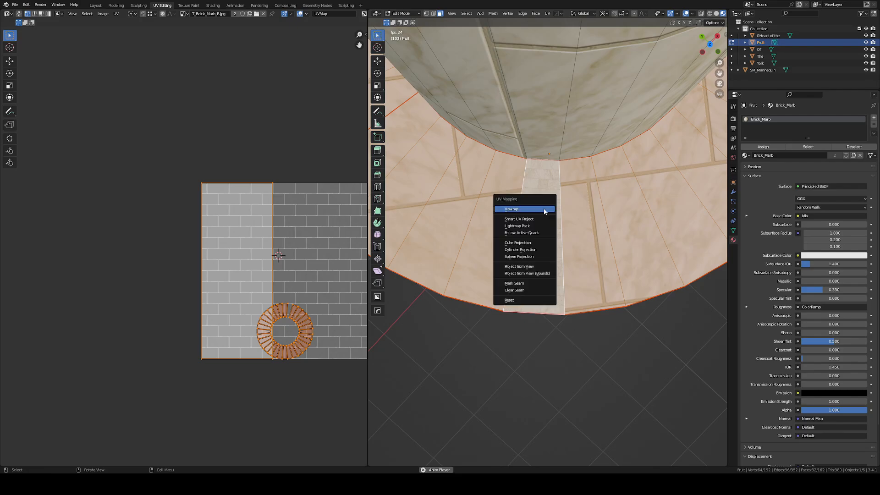
{"action": "left_click", "coordinate": [534, 233]}
{"action": "left_click", "coordinate": [552, 256]}
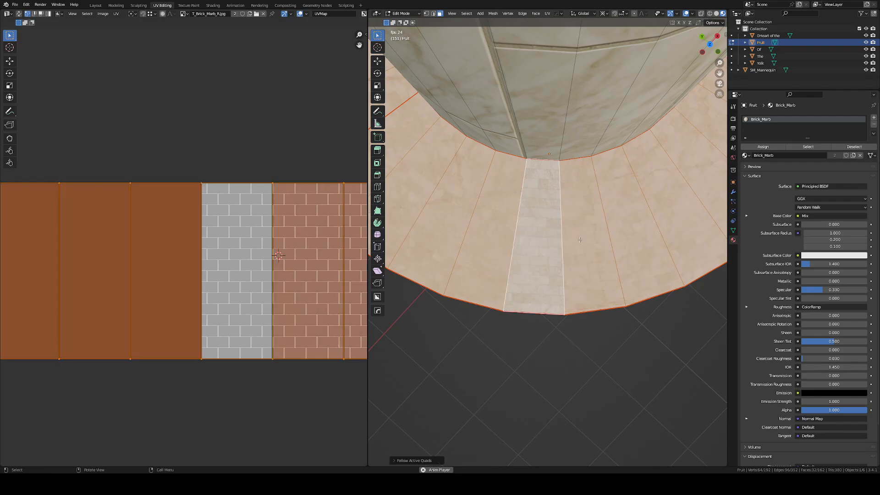
{"action": "scroll", "coordinate": [516, 214], "scroll_direction": "down", "scroll_amount": 3}
{"action": "key", "text": "Tab"}
{"action": "middle_click_drag", "start_coordinate": [516, 214], "coordinate": [520, 266]}
Snap the 2D cursor, scale the shoulder ring's UV strip down and move it back over the brick image.
{"action": "key", "text": "Tab"}
{"action": "scroll", "coordinate": [520, 266], "scroll_direction": "up", "scroll_amount": 3}
{"action": "scroll", "coordinate": [249, 239], "scroll_direction": "down", "scroll_amount": 3}
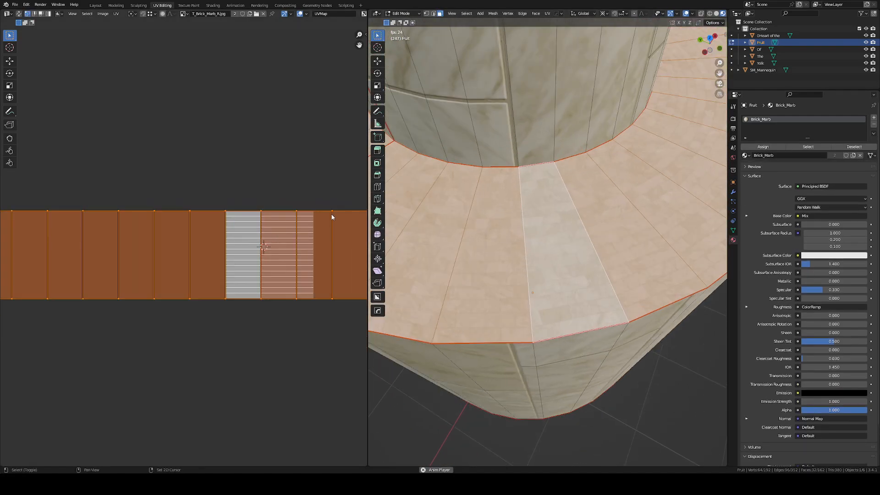
{"action": "scroll", "coordinate": [287, 273], "scroll_direction": "up", "scroll_amount": 4}
{"action": "key", "text": "shift+s"}
{"action": "left_click", "coordinate": [285, 277]}
{"action": "key", "text": "s"}
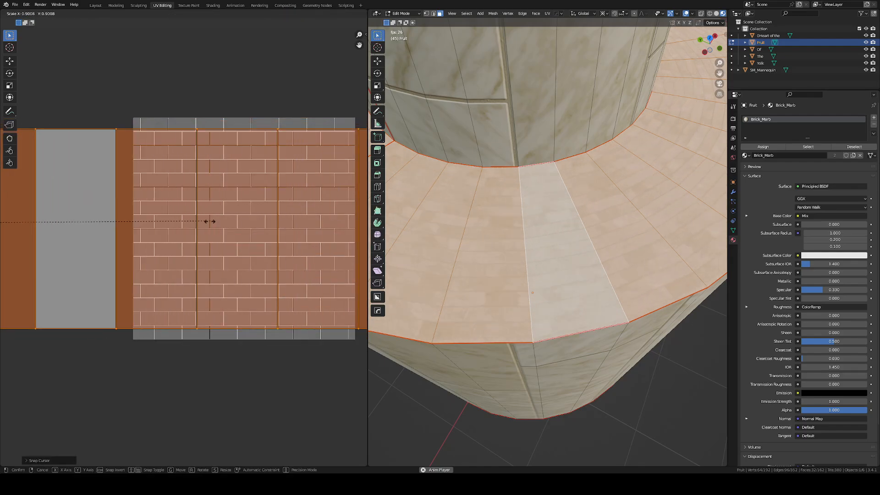
{"action": "scroll", "coordinate": [138, 258], "scroll_direction": "down", "scroll_amount": 5}
{"action": "key", "text": "g"}
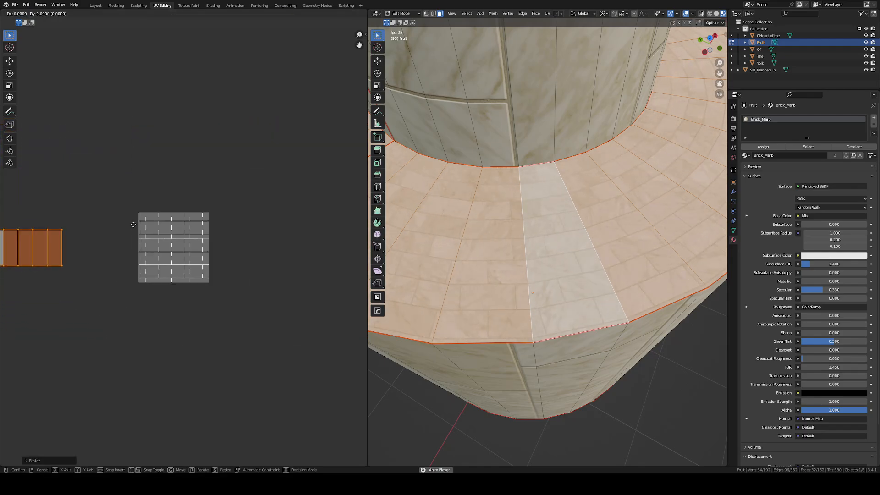
{"action": "left_click", "coordinate": [210, 211]}
{"action": "key", "text": "s"}
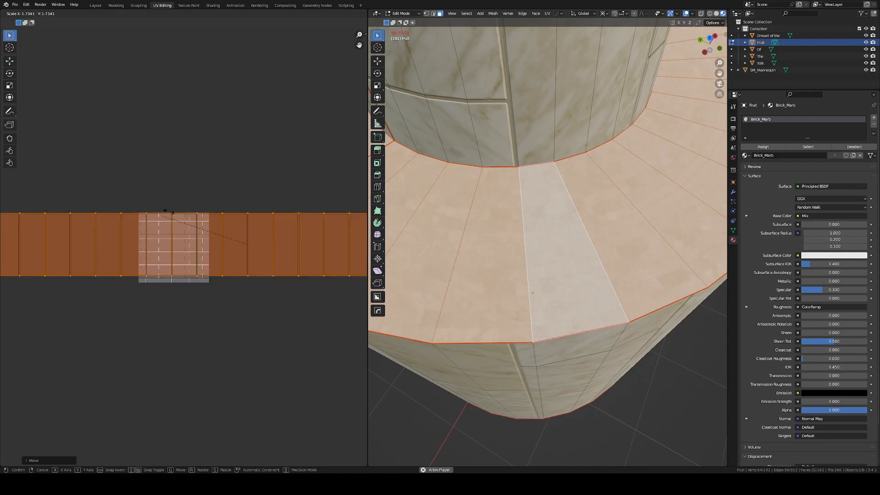
{"action": "right_click", "coordinate": [238, 230]}
{"action": "key", "text": "ctrl+z"}
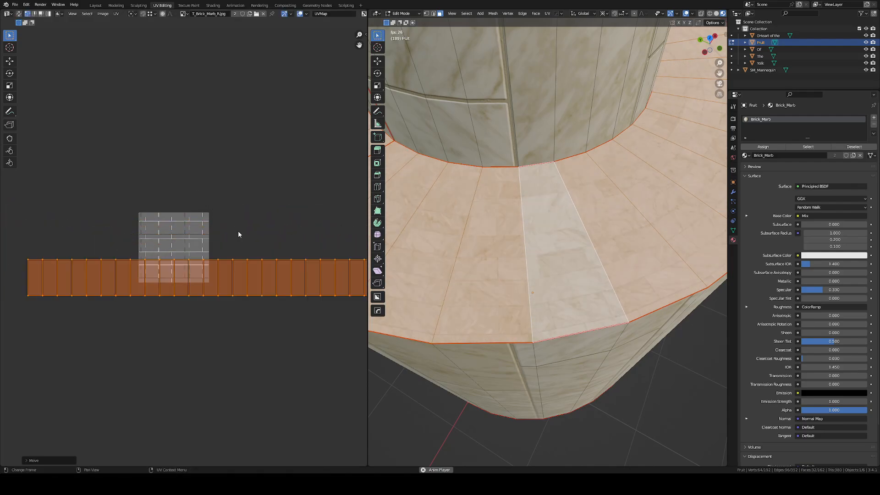
Shrink the shoulder ring's UV strip further and centre it vertically across the brick image.
{"action": "key", "text": "s"}
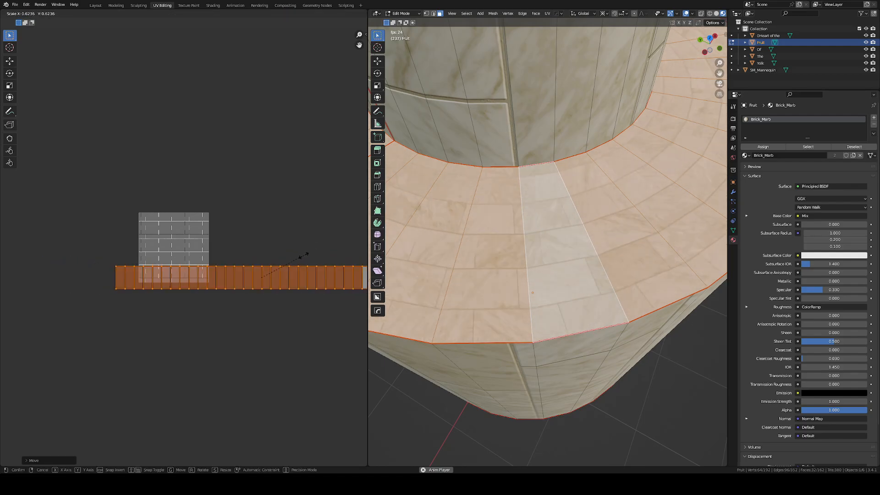
{"action": "left_click", "coordinate": [293, 260]}
{"action": "key", "text": "g"}
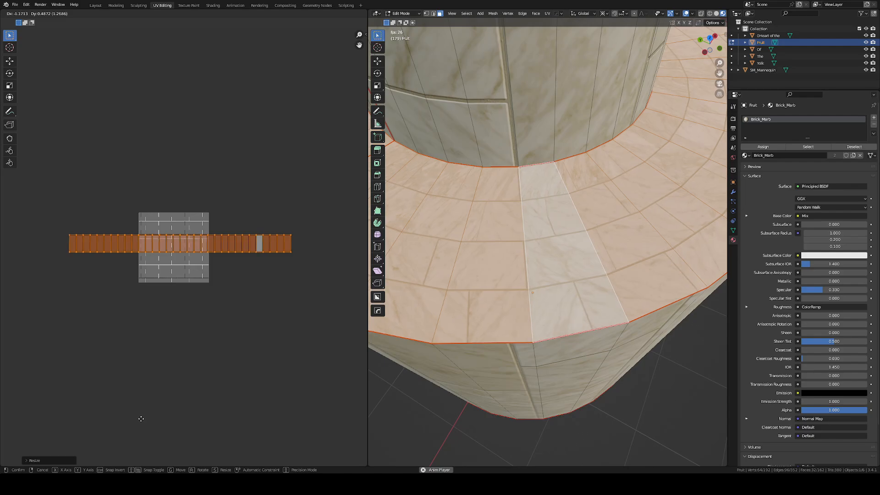
Examine how the bricks curve around the shoulder ring compared with the cylinder sides.
{"action": "scroll", "coordinate": [526, 348], "scroll_direction": "down", "scroll_amount": 3}
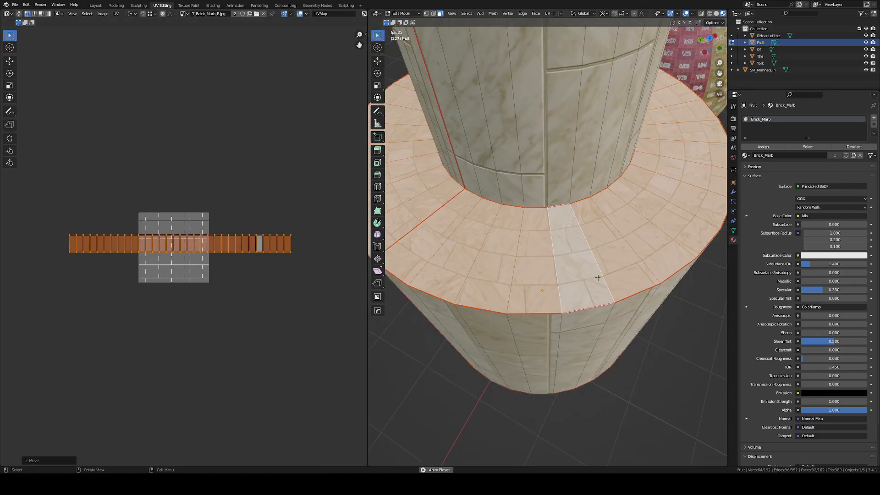
{"action": "scroll", "coordinate": [604, 249], "scroll_direction": "down", "scroll_amount": 2}
{"action": "key", "text": "Tab"}
{"action": "scroll", "coordinate": [605, 249], "scroll_direction": "up", "scroll_amount": 2}
{"action": "middle_click_drag", "start_coordinate": [558, 244], "coordinate": [598, 242]}
{"action": "scroll", "coordinate": [598, 242], "scroll_direction": "down", "scroll_amount": 2}
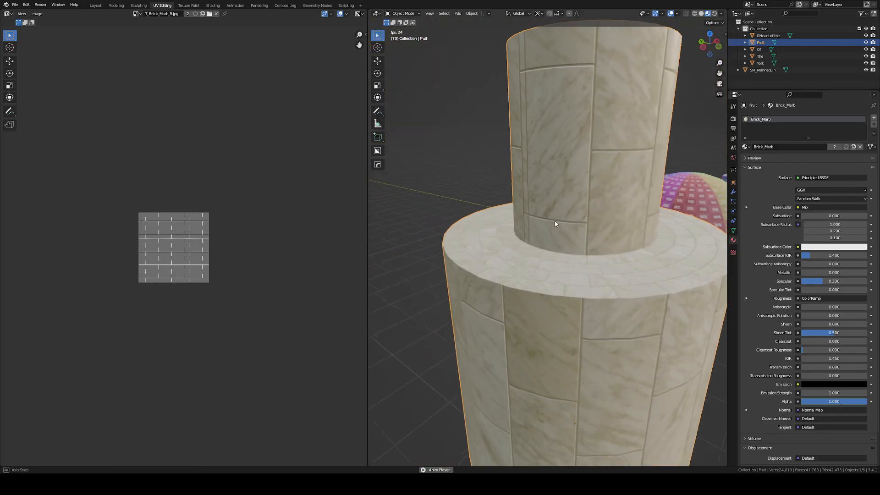
{"action": "key", "text": "Tab"}
{"action": "scroll", "coordinate": [601, 252], "scroll_direction": "down", "scroll_amount": 2}
{"action": "key", "text": "Tab"}
{"action": "scroll", "coordinate": [604, 266], "scroll_direction": "down", "scroll_amount": 2}
{"action": "scroll", "coordinate": [606, 266], "scroll_direction": "up", "scroll_amount": 5}
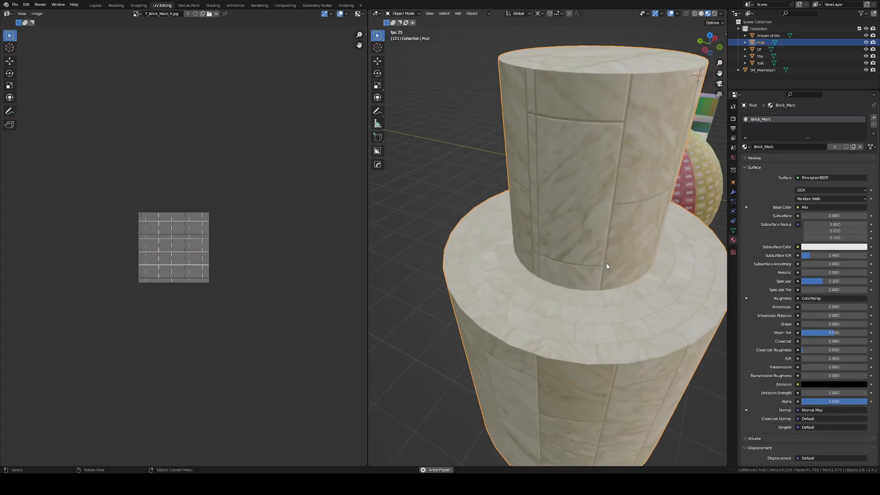
{"action": "scroll", "coordinate": [607, 265], "scroll_direction": "down", "scroll_amount": 5}
{"action": "middle_click_drag", "start_coordinate": [612, 264], "coordinate": [608, 236]}
Unwrap the top cap face of the upper cylinder on its own and inspect its brick texture.
{"action": "key", "text": "Tab"}
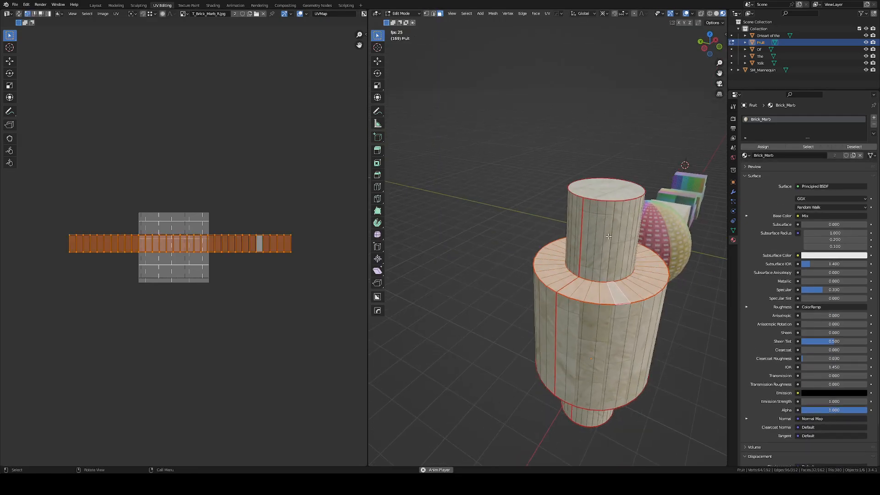
{"action": "left_click", "coordinate": [622, 185]}
{"action": "scroll", "coordinate": [621, 180], "scroll_direction": "up", "scroll_amount": 3}
{"action": "scroll", "coordinate": [621, 180], "scroll_direction": "down", "scroll_amount": 3}
{"action": "key", "text": "u"}
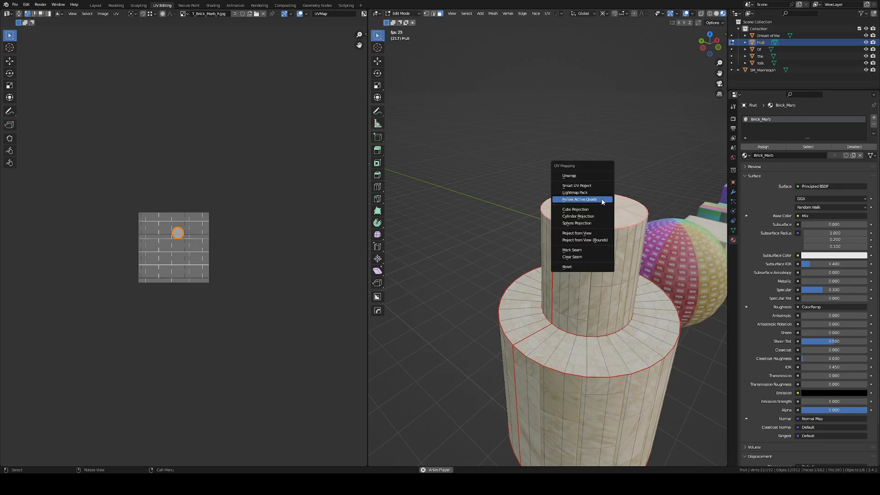
{"action": "left_click", "coordinate": [573, 175]}
{"action": "scroll", "coordinate": [591, 252], "scroll_direction": "up", "scroll_amount": 3}
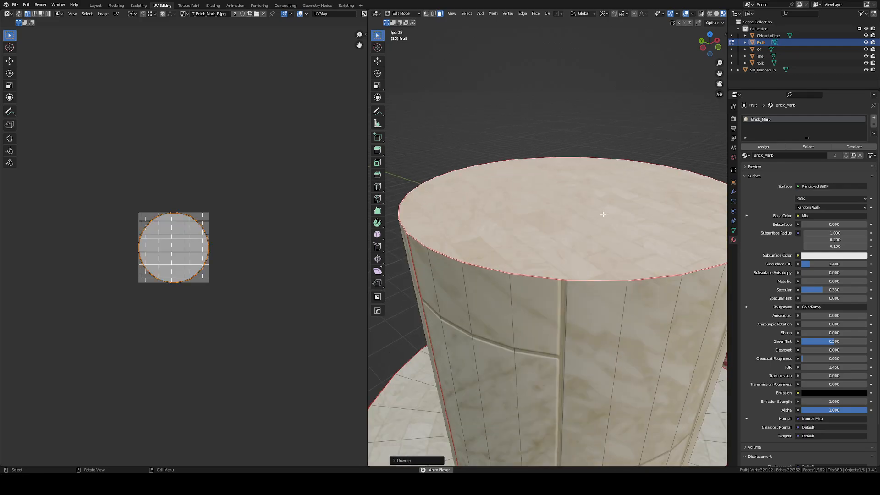
{"action": "scroll", "coordinate": [591, 252], "scroll_direction": "down", "scroll_amount": 3}
{"action": "middle_click_drag", "start_coordinate": [591, 252], "coordinate": [616, 206]}
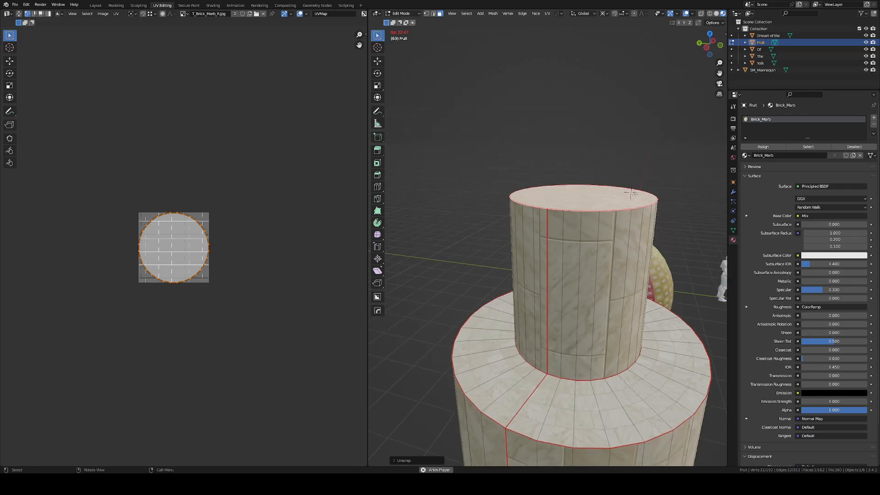
Undo the separate unwrap of the upper cylinder's top cap and finish editing the stacked cylinder mesh.
{"action": "key", "text": "ctrl+z"}
{"action": "scroll", "coordinate": [614, 208], "scroll_direction": "down", "scroll_amount": 4}
{"action": "scroll", "coordinate": [616, 229], "scroll_direction": "up", "scroll_amount": 1}
{"action": "middle_click_drag", "start_coordinate": [623, 249], "coordinate": [550, 293]}
{"action": "scroll", "coordinate": [611, 334], "scroll_direction": "down", "scroll_amount": 5}
{"action": "scroll", "coordinate": [610, 341], "scroll_direction": "up", "scroll_amount": 4}
{"action": "scroll", "coordinate": [600, 279], "scroll_direction": "down", "scroll_amount": 3}
{"action": "middle_click_drag", "start_coordinate": [549, 293], "coordinate": [476, 300], "text": "shift"}
{"action": "scroll", "coordinate": [499, 295], "scroll_direction": "up", "scroll_amount": 3}
{"action": "key", "text": "Tab"}
Select the cross-shaped mesh, frame it in the viewport and open it for mesh editing.
{"action": "left_click", "coordinate": [705, 264]}
{"action": "scroll", "coordinate": [706, 264], "scroll_direction": "up", "scroll_amount": 1}
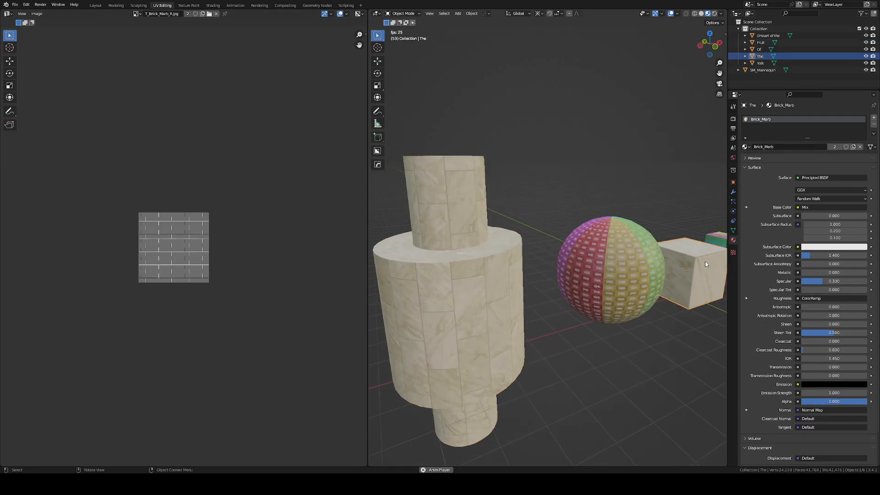
{"action": "scroll", "coordinate": [705, 262], "scroll_direction": "up", "scroll_amount": 2}
{"action": "scroll", "coordinate": [702, 229], "scroll_direction": "down", "scroll_amount": 4}
{"action": "middle_click_drag", "start_coordinate": [701, 210], "coordinate": [628, 322], "text": "shift"}
{"action": "left_click", "coordinate": [443, 297]}
{"action": "key", "text": "KP_Decimal"}
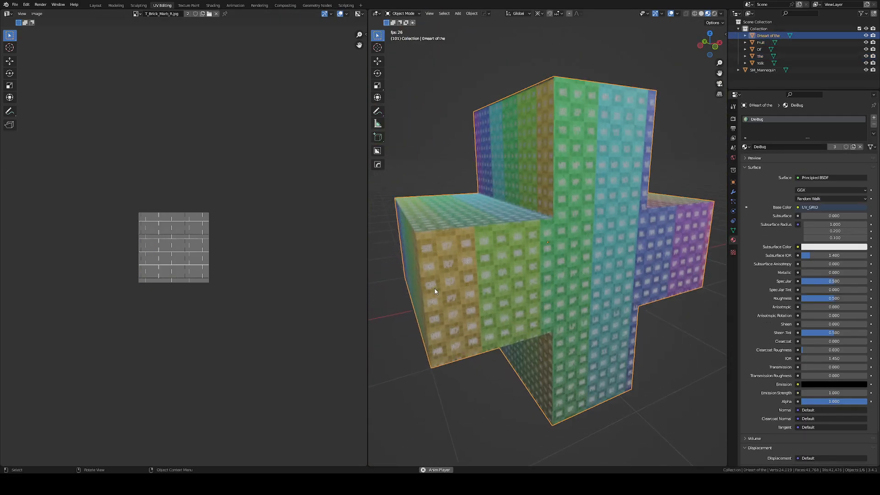
{"action": "key", "text": "Tab"}
{"action": "scroll", "coordinate": [605, 248], "scroll_direction": "down", "scroll_amount": 4}
{"action": "middle_click_drag", "start_coordinate": [604, 249], "coordinate": [576, 256]}
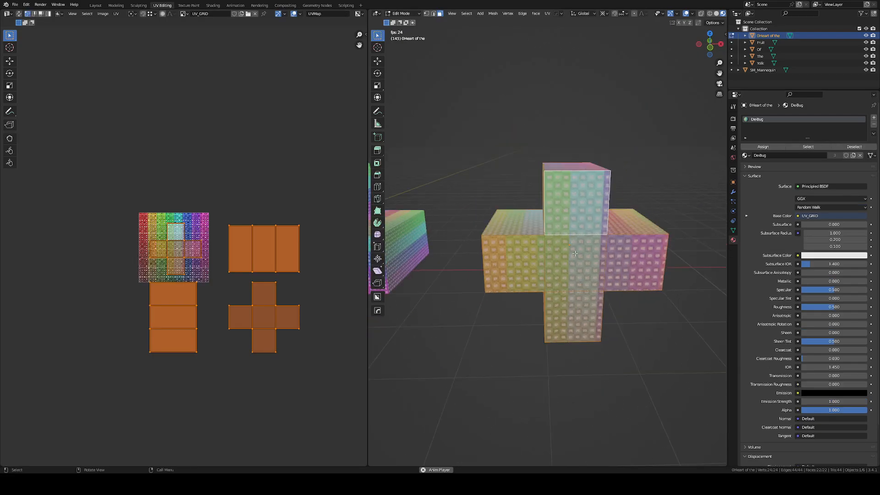
Examine how the UV_GRID debug texture lies on the cross mesh's front, arms and top from several angles.
{"action": "key", "text": "u"}
{"action": "left_click", "coordinate": [564, 287]}
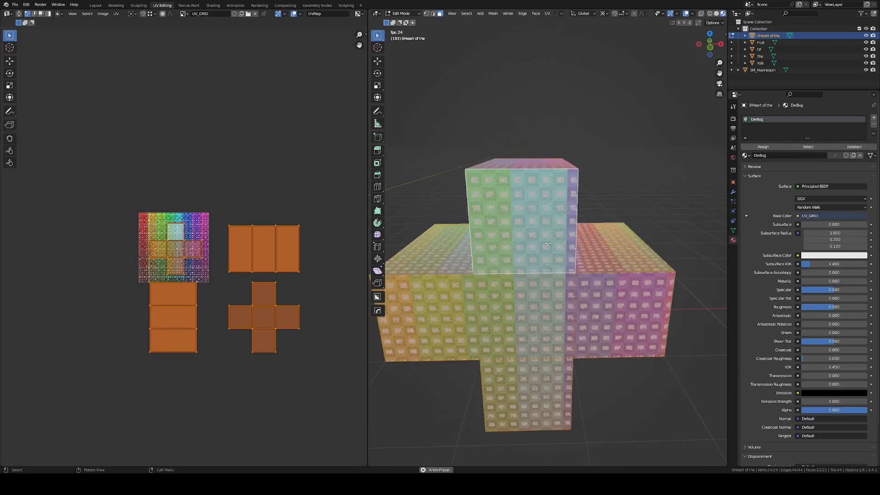
{"action": "middle_click_drag", "start_coordinate": [564, 287], "coordinate": [622, 264]}
{"action": "key", "text": "Tab"}
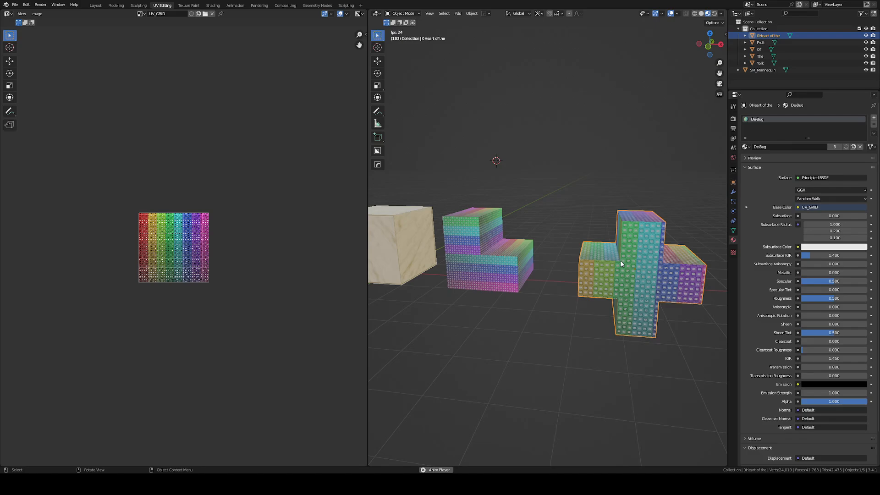
{"action": "scroll", "coordinate": [621, 263], "scroll_direction": "up", "scroll_amount": 3}
{"action": "scroll", "coordinate": [616, 263], "scroll_direction": "down", "scroll_amount": 4}
{"action": "middle_click_drag", "start_coordinate": [613, 262], "coordinate": [706, 262]}
{"action": "middle_click_drag", "start_coordinate": [706, 262], "coordinate": [581, 284]}
{"action": "middle_click_drag", "start_coordinate": [635, 287], "coordinate": [610, 305], "text": "shift"}
{"action": "scroll", "coordinate": [609, 306], "scroll_direction": "up", "scroll_amount": 3}
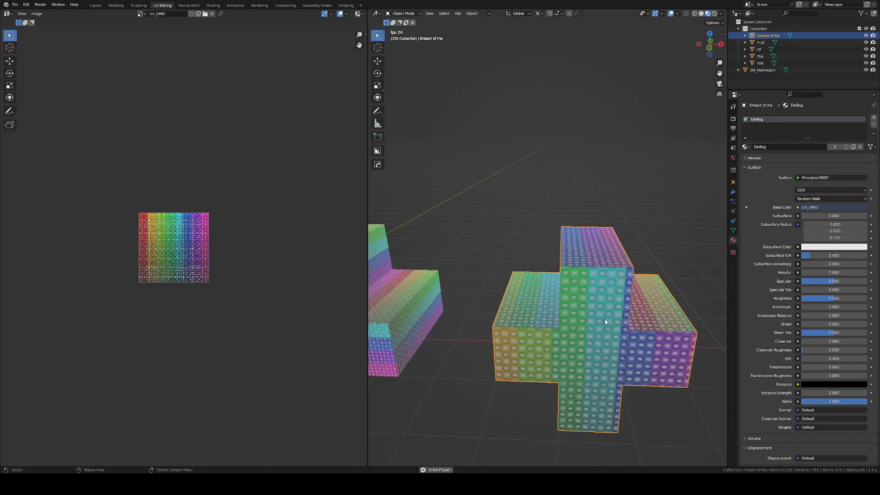
Collapse all of the cross mesh's UVs into a single point by scaling them to 0 along both axes.
{"action": "key", "text": "Tab"}
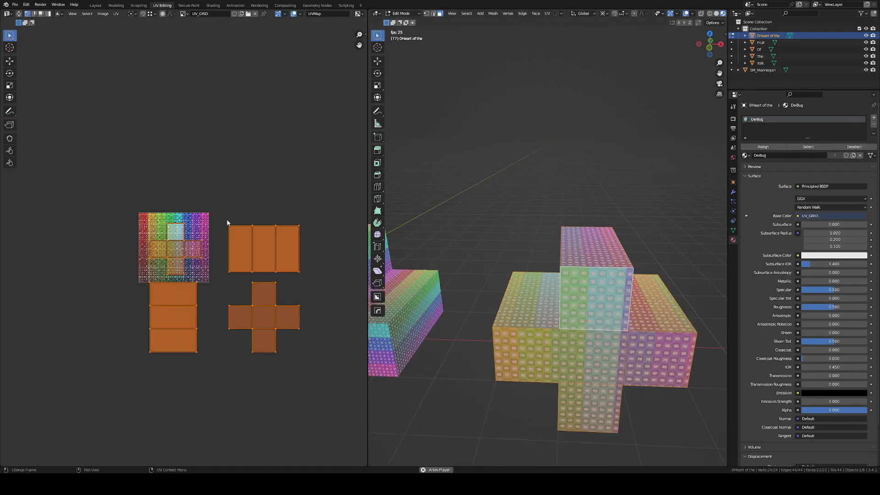
{"action": "key", "text": "0"}
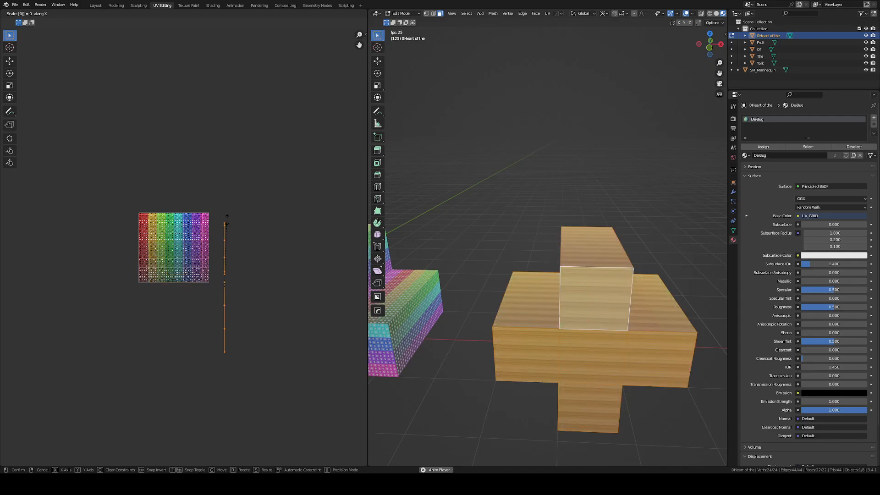
{"action": "key", "text": "0"}
{"action": "key", "text": "Return"}
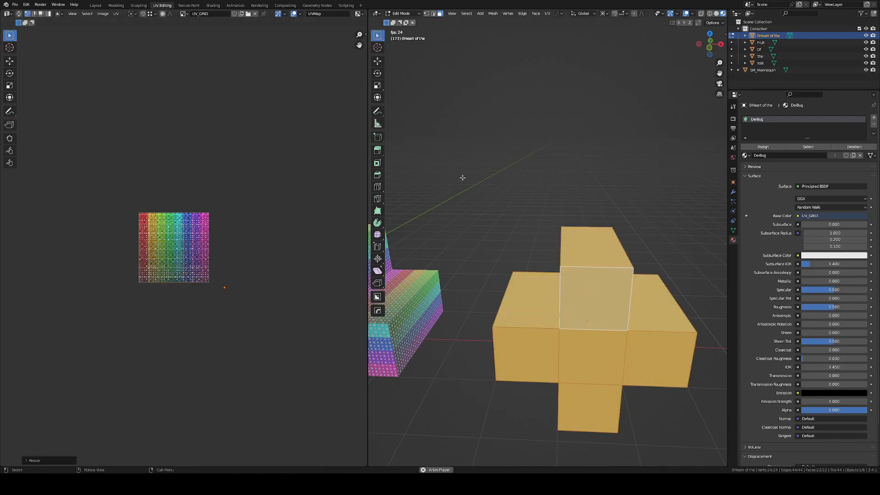
Assign the existing Brick_Marb material to the cross mesh in place of the debug material.
{"action": "key", "text": "Tab"}
{"action": "left_click", "coordinate": [745, 147]}
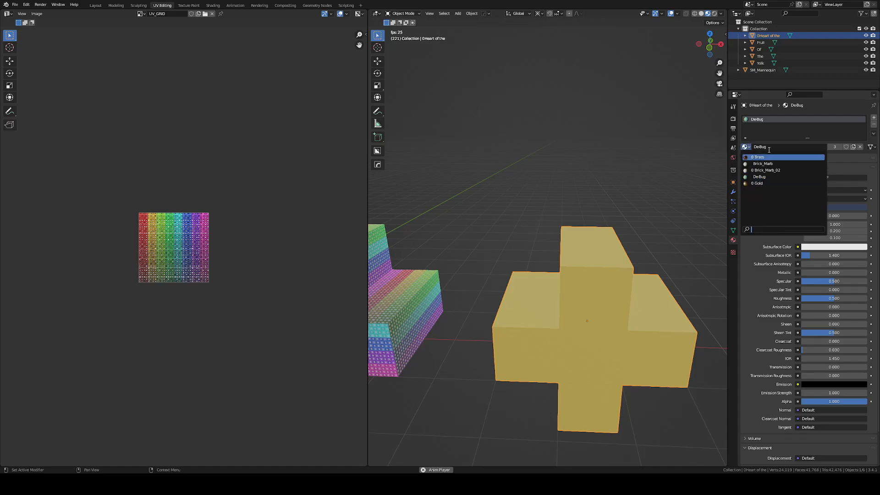
{"action": "left_click", "coordinate": [762, 164]}
Unwrap all faces of the cross mesh with Cube Projection and check the bricks in Object Mode.
{"action": "key", "text": "Tab"}
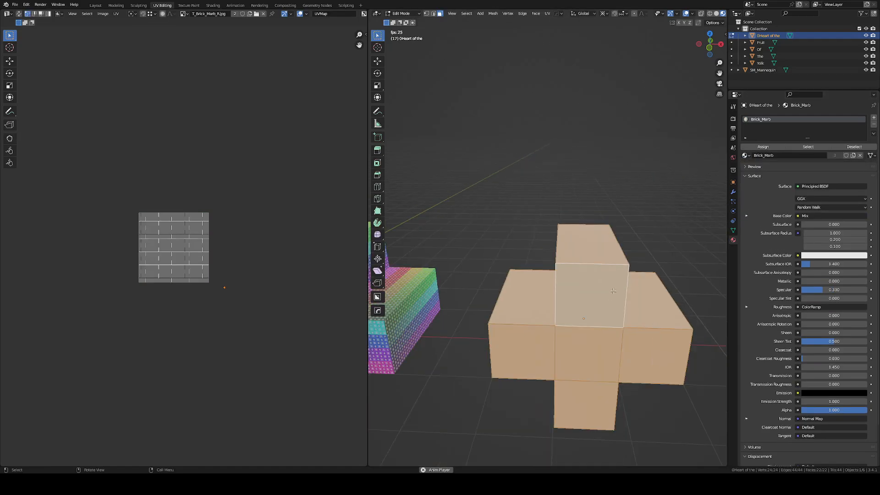
{"action": "key", "text": "u"}
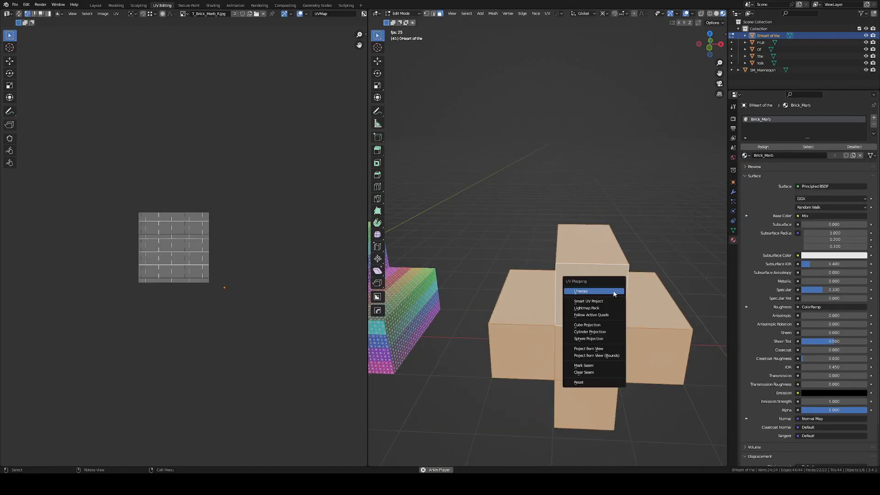
{"action": "left_click", "coordinate": [608, 326]}
{"action": "scroll", "coordinate": [608, 326], "scroll_direction": "up", "scroll_amount": 4}
{"action": "middle_click_drag", "start_coordinate": [608, 326], "coordinate": [621, 257]}
{"action": "key", "text": "Tab"}
{"action": "scroll", "coordinate": [607, 306], "scroll_direction": "down", "scroll_amount": 5}
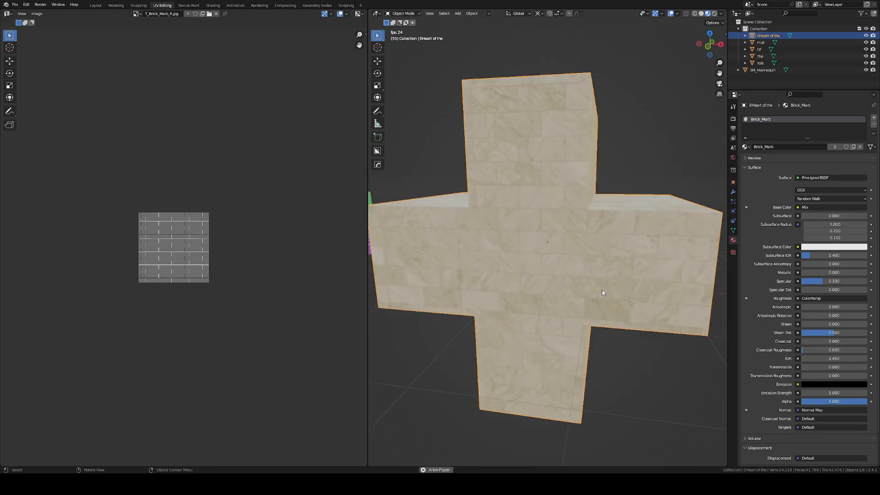
Add a Bevel modifier to the cross mesh.
{"action": "left_click", "coordinate": [733, 192]}
{"action": "left_click", "coordinate": [751, 118]}
{"action": "left_click", "coordinate": [749, 145]}
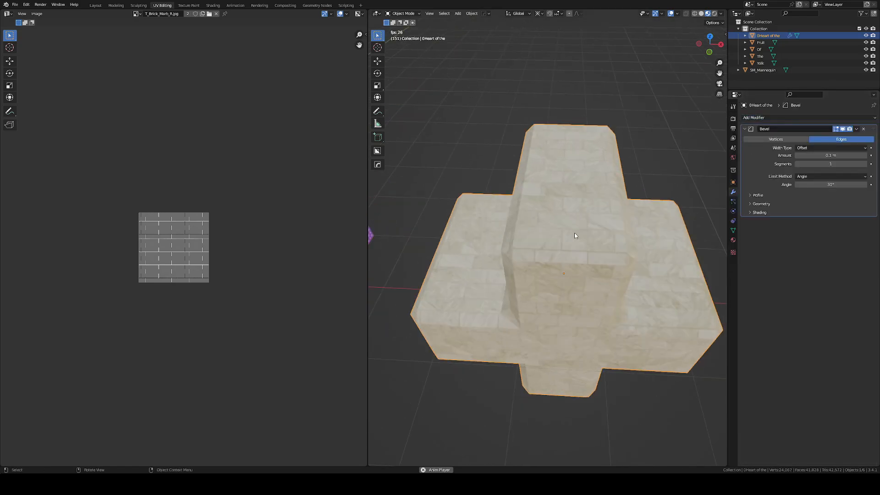
Examine how the brick texture runs across the bevelled outer edges and inner corners of the cross.
{"action": "middle_click_drag", "start_coordinate": [607, 193], "coordinate": [663, 160]}
{"action": "scroll", "coordinate": [635, 148], "scroll_direction": "down", "scroll_amount": 5}
{"action": "middle_click_drag", "start_coordinate": [545, 158], "coordinate": [703, 172]}
{"action": "scroll", "coordinate": [605, 131], "scroll_direction": "up", "scroll_amount": 6}
{"action": "scroll", "coordinate": [609, 135], "scroll_direction": "down", "scroll_amount": 6}
{"action": "middle_click_drag", "start_coordinate": [589, 144], "coordinate": [560, 185]}
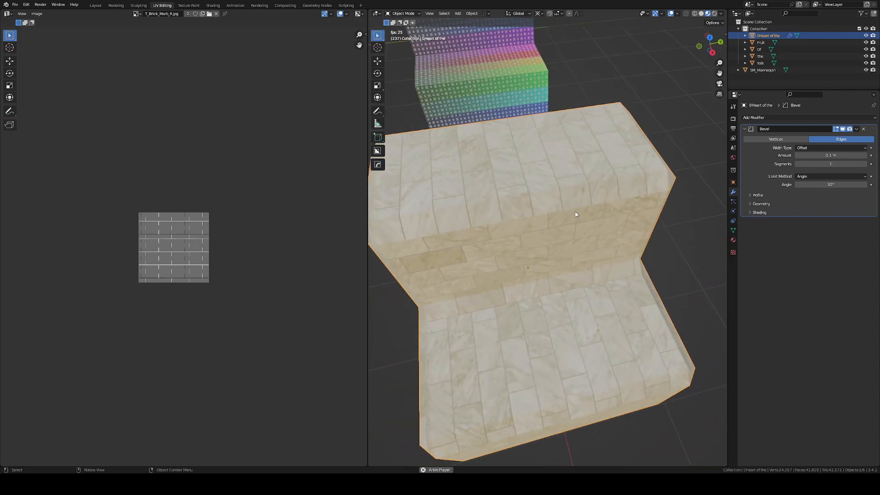
{"action": "middle_click_drag", "start_coordinate": [554, 175], "coordinate": [595, 149]}
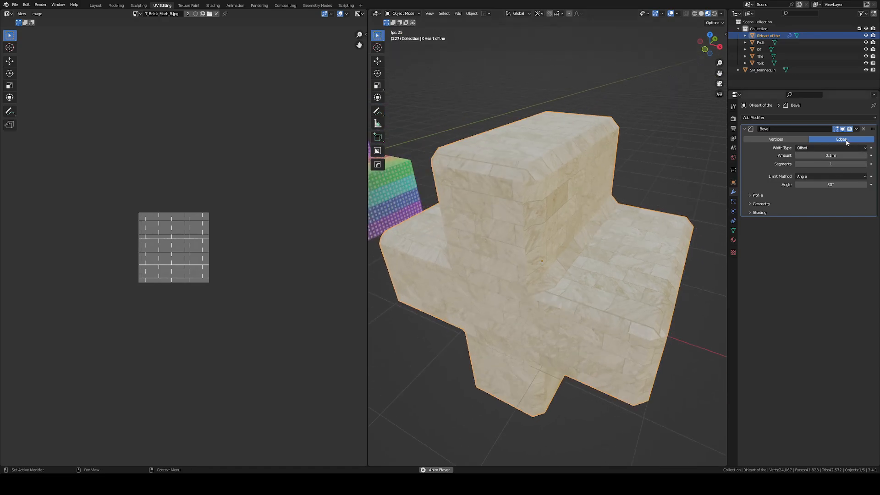
Apply the Bevel modifier and select the connected bevel faces around the cross's upper block, including both vertical corners.
{"action": "key", "text": "ctrl+a"}
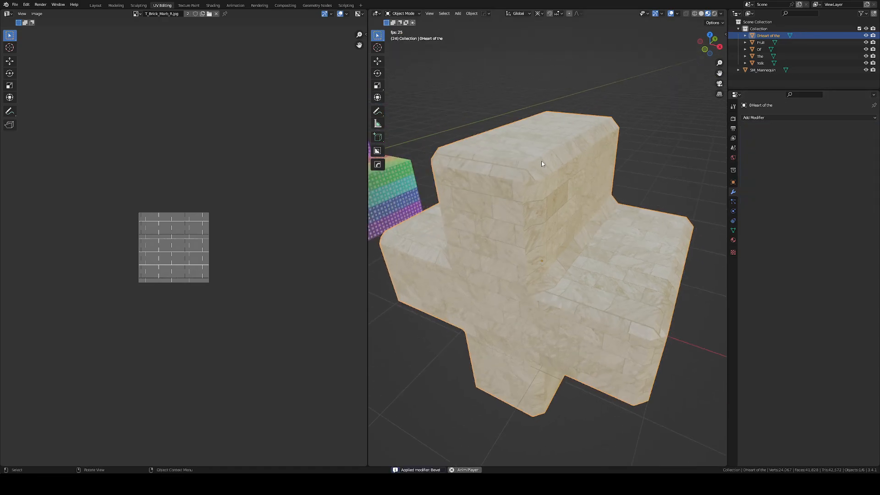
{"action": "key", "text": "Tab"}
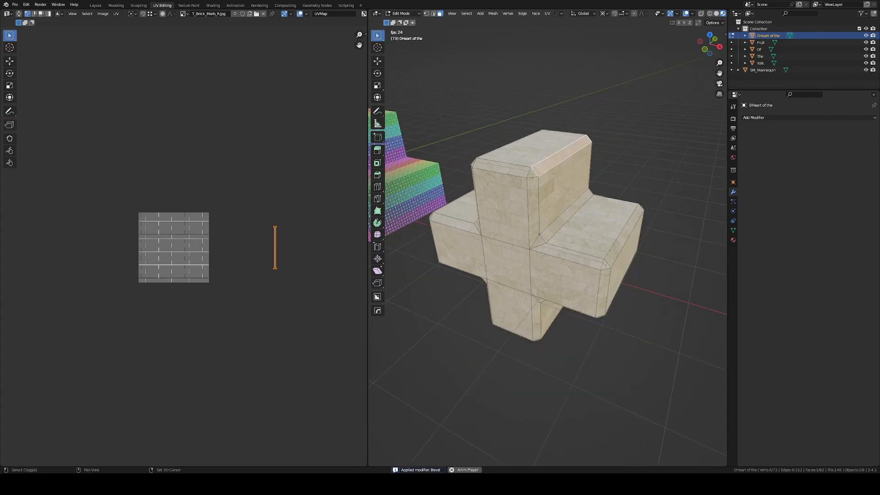
{"action": "left_click", "coordinate": [533, 175], "text": "shift"}
{"action": "left_click", "coordinate": [533, 192], "text": "ctrl"}
{"action": "left_click", "coordinate": [537, 242], "text": "ctrl"}
{"action": "left_click", "coordinate": [555, 228], "text": "ctrl"}
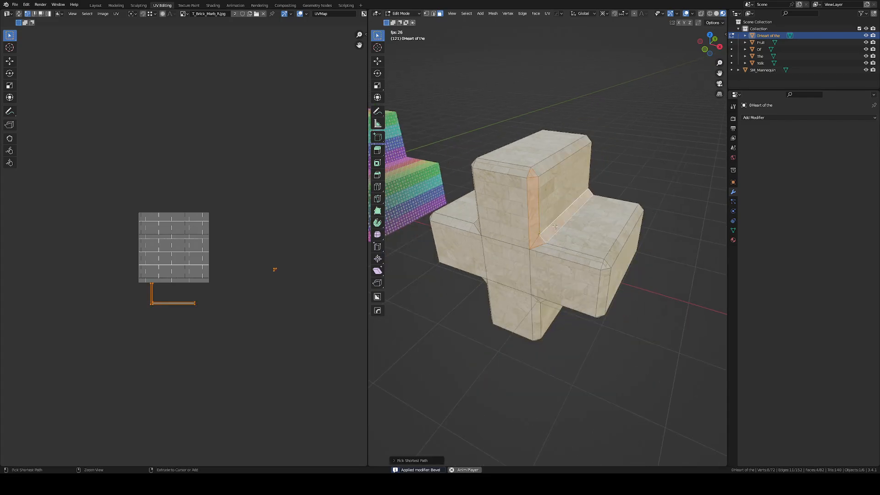
{"action": "scroll", "coordinate": [554, 228], "scroll_direction": "up", "scroll_amount": 3}
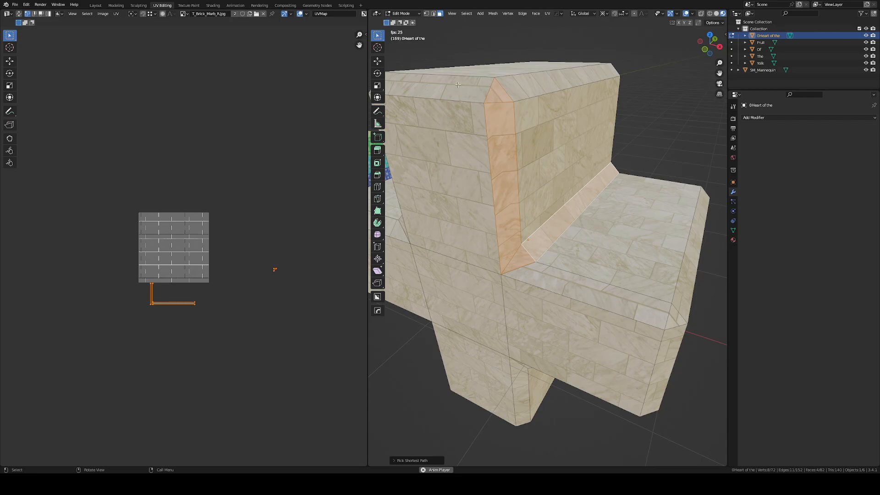
{"action": "left_click", "coordinate": [480, 90], "text": "ctrl"}
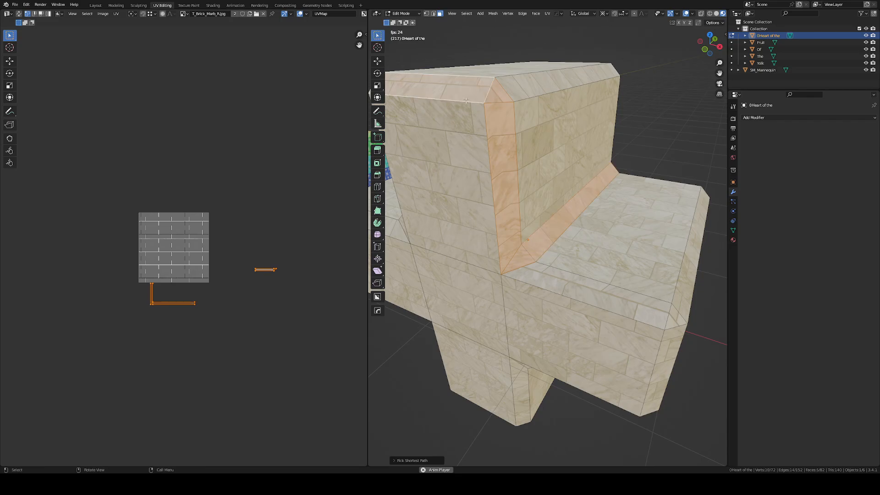
{"action": "middle_click_drag", "start_coordinate": [471, 94], "coordinate": [538, 98]}
{"action": "left_click", "coordinate": [526, 253], "text": "ctrl"}
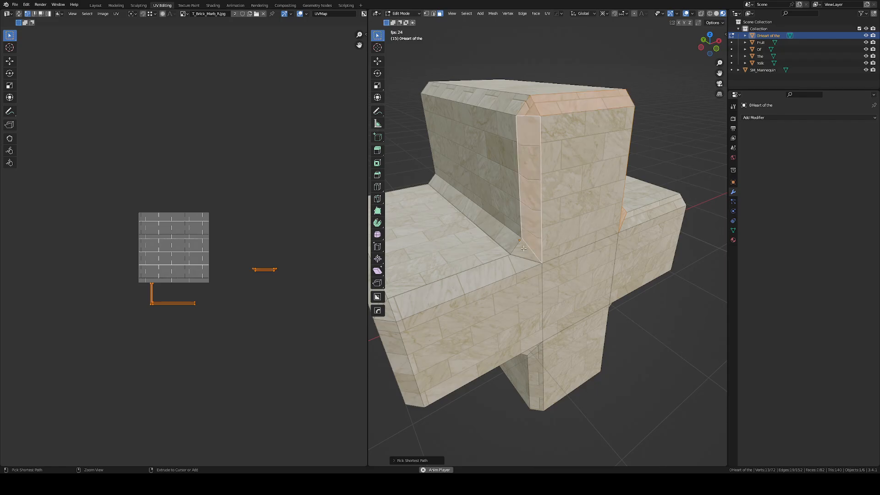
Undo the bevel face selection, the applied bevel and the Bevel modifier on the cross mesh.
{"action": "scroll", "coordinate": [546, 229], "scroll_direction": "down", "scroll_amount": 2}
{"action": "middle_click_drag", "start_coordinate": [550, 224], "coordinate": [582, 199]}
{"action": "scroll", "coordinate": [458, 224], "scroll_direction": "up", "scroll_amount": 3}
{"action": "key", "text": "Tab"}
{"action": "key", "text": "ctrl+z"}
{"action": "key", "text": "ctrl+z"}
{"action": "key", "text": "ctrl+z"}
{"action": "key", "text": "ctrl+z"}
{"action": "key", "text": "ctrl+z"}
{"action": "key", "text": "ctrl+z"}
{"action": "key", "text": "ctrl+z"}
{"action": "key", "text": "ctrl+z"}
{"action": "key", "text": "ctrl+z"}
{"action": "key", "text": "ctrl+z"}
{"action": "key", "text": "ctrl+z"}
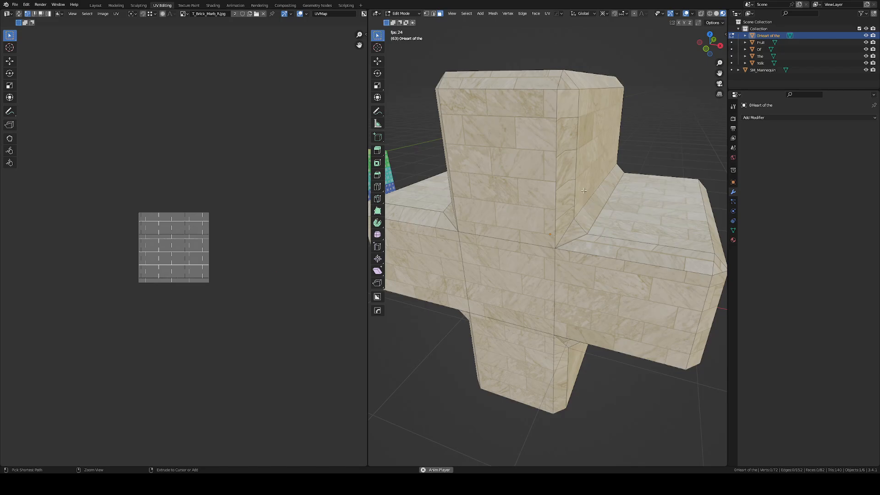
{"action": "key", "text": "ctrl+z"}
{"action": "key", "text": "ctrl+shift+z"}
{"action": "key", "text": "ctrl+shift+z"}
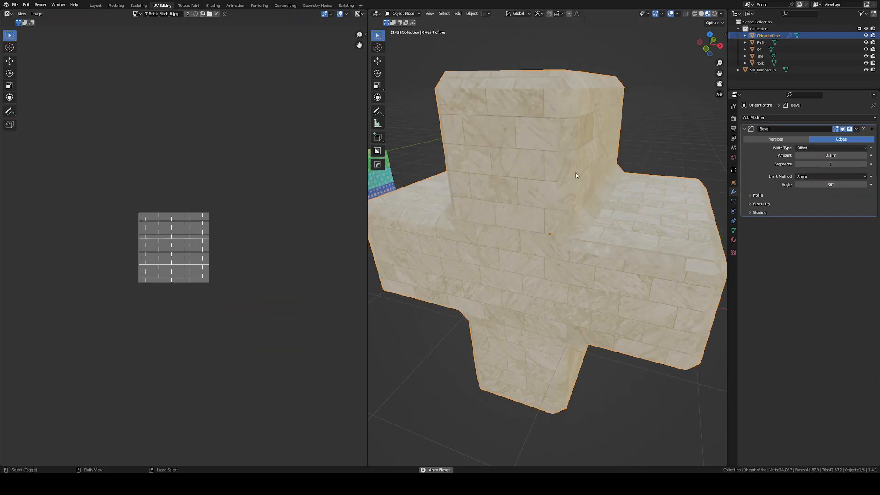
{"action": "middle_click_drag", "start_coordinate": [576, 147], "coordinate": [619, 188]}
{"action": "key", "text": "ctrl+z"}
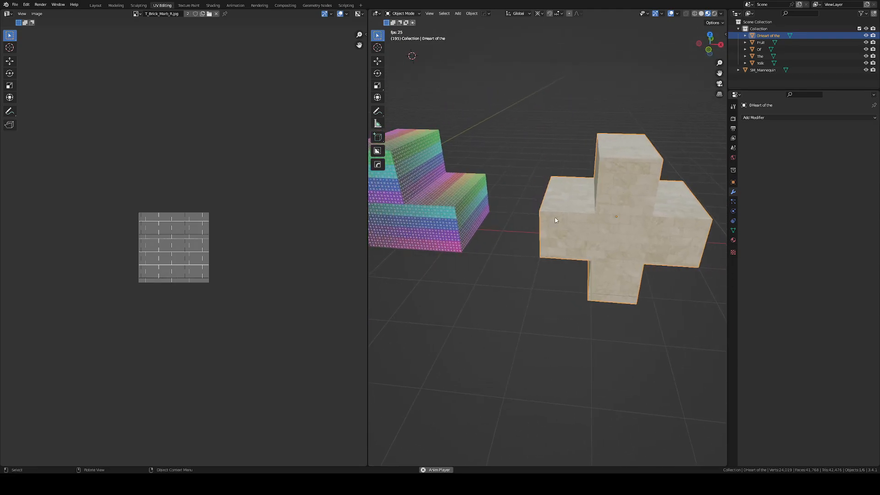
Examine the sharp-edged cross's brick texture from the front and compare it with the other objects in the row.
{"action": "scroll", "coordinate": [552, 218], "scroll_direction": "up", "scroll_amount": 4}
{"action": "scroll", "coordinate": [539, 199], "scroll_direction": "down", "scroll_amount": 8}
{"action": "scroll", "coordinate": [524, 195], "scroll_direction": "down", "scroll_amount": 2}
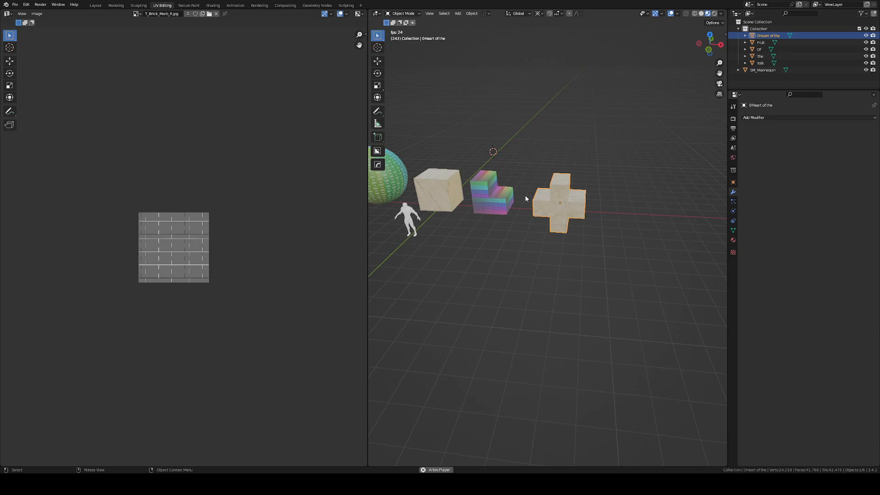
{"action": "middle_click_drag", "start_coordinate": [524, 194], "coordinate": [532, 194]}
{"action": "key", "text": "KP_Decimal"}
{"action": "scroll", "coordinate": [467, 184], "scroll_direction": "down", "scroll_amount": 1}
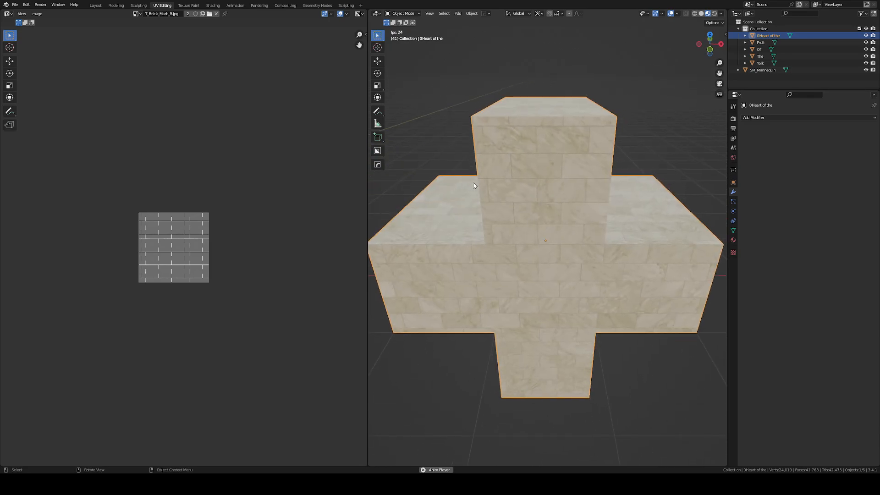
{"action": "scroll", "coordinate": [473, 185], "scroll_direction": "down", "scroll_amount": 7}
{"action": "middle_click_drag", "start_coordinate": [472, 185], "coordinate": [683, 235], "text": "shift"}
{"action": "scroll", "coordinate": [669, 224], "scroll_direction": "down", "scroll_amount": 2}
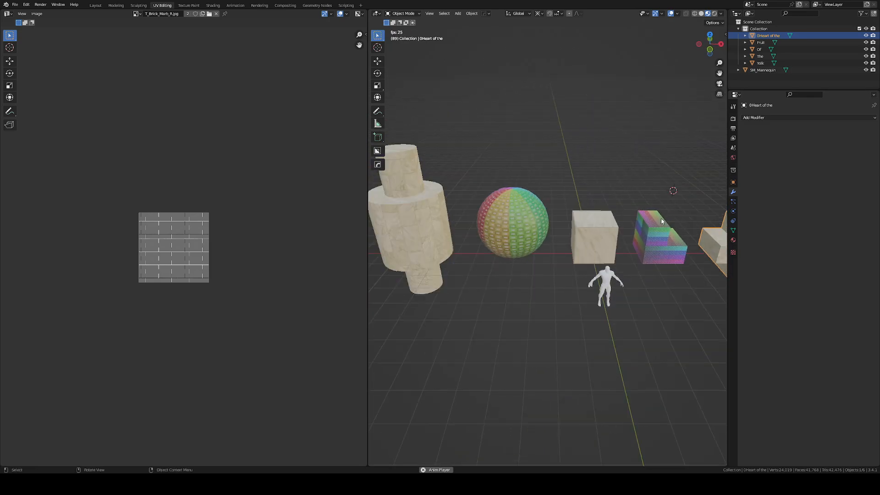
Select the stepped mesh together with the cube beside it and open both for mesh editing.
{"action": "left_click", "coordinate": [656, 234]}
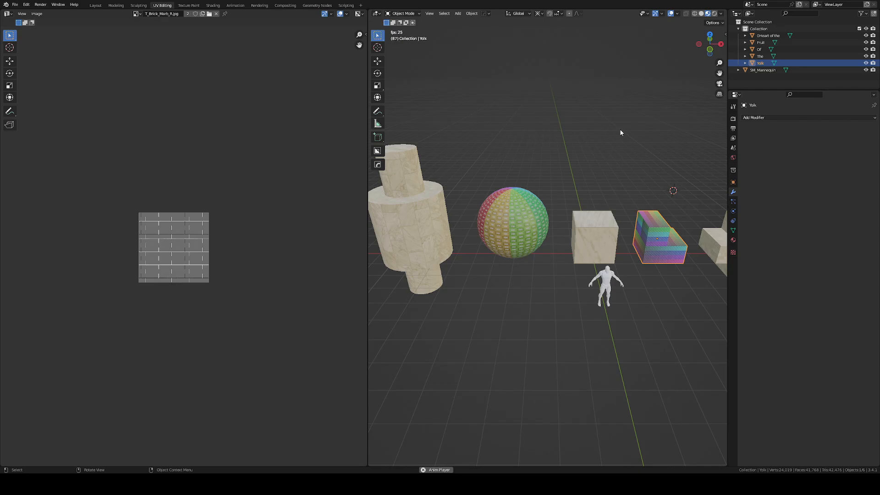
{"action": "key", "text": "KP_Decimal"}
{"action": "scroll", "coordinate": [672, 299], "scroll_direction": "down", "scroll_amount": 7}
{"action": "middle_click_drag", "start_coordinate": [680, 273], "coordinate": [584, 268]}
{"action": "key", "text": "KP_Decimal"}
{"action": "scroll", "coordinate": [526, 267], "scroll_direction": "down", "scroll_amount": 4}
{"action": "middle_click_drag", "start_coordinate": [526, 268], "coordinate": [587, 279]}
{"action": "scroll", "coordinate": [614, 285], "scroll_direction": "down", "scroll_amount": 5}
{"action": "scroll", "coordinate": [587, 279], "scroll_direction": "up", "scroll_amount": 4}
{"action": "left_click", "coordinate": [438, 266]}
{"action": "scroll", "coordinate": [438, 264], "scroll_direction": "up", "scroll_amount": 4}
{"action": "scroll", "coordinate": [446, 260], "scroll_direction": "down", "scroll_amount": 6}
{"action": "key", "text": "Tab"}
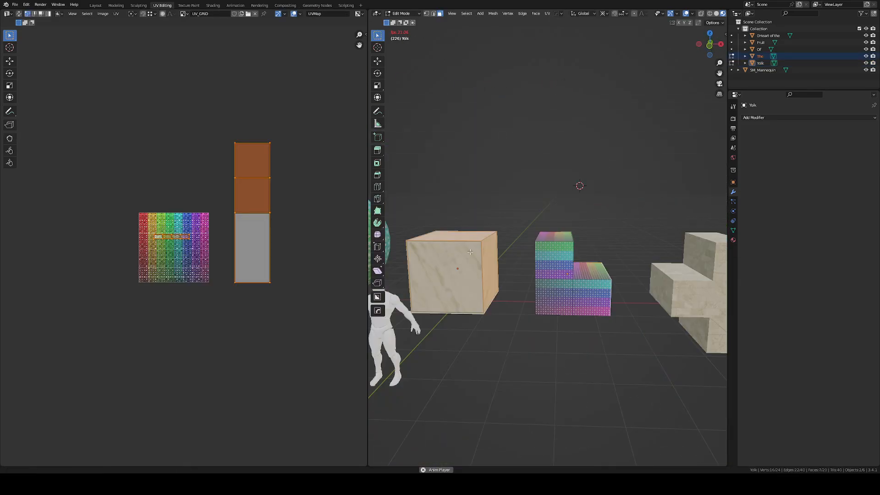
Add one horizontal loop cut around the middle of the cube.
{"action": "scroll", "coordinate": [566, 252], "scroll_direction": "up", "scroll_amount": 4}
{"action": "middle_click_drag", "start_coordinate": [470, 252], "coordinate": [618, 237], "text": "shift"}
{"action": "key", "text": "ctrl+r"}
{"action": "left_click", "coordinate": [566, 244]}
{"action": "right_click", "coordinate": [566, 244]}
Select the cube's upper-half side faces and top face, and place a duplicate of them above the cube.
{"action": "scroll", "coordinate": [635, 255], "scroll_direction": "down", "scroll_amount": 5}
{"action": "scroll", "coordinate": [635, 255], "scroll_direction": "up", "scroll_amount": 3}
{"action": "left_click", "coordinate": [571, 222], "text": "alt"}
{"action": "scroll", "coordinate": [571, 222], "scroll_direction": "down", "scroll_amount": 1}
{"action": "left_click", "coordinate": [615, 247], "text": "shift"}
{"action": "key", "text": "u"}
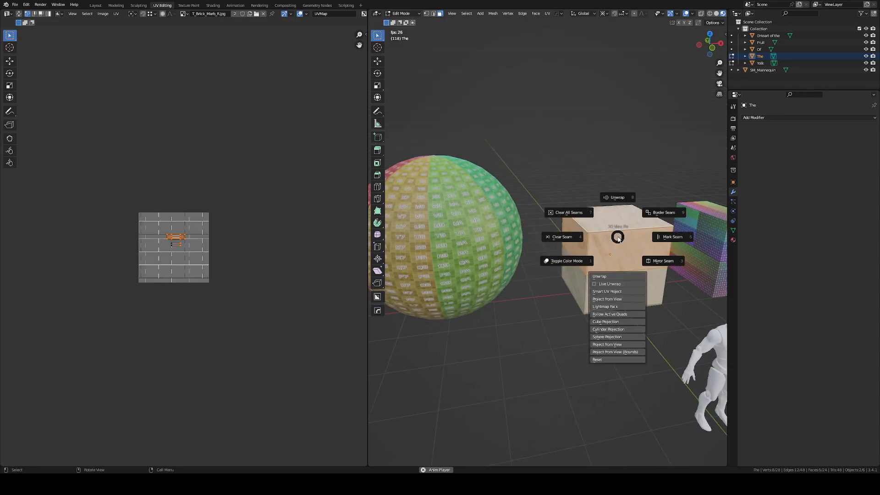
{"action": "key", "text": "Escape"}
{"action": "key", "text": "shift+d"}
{"action": "left_click", "coordinate": [619, 198]}
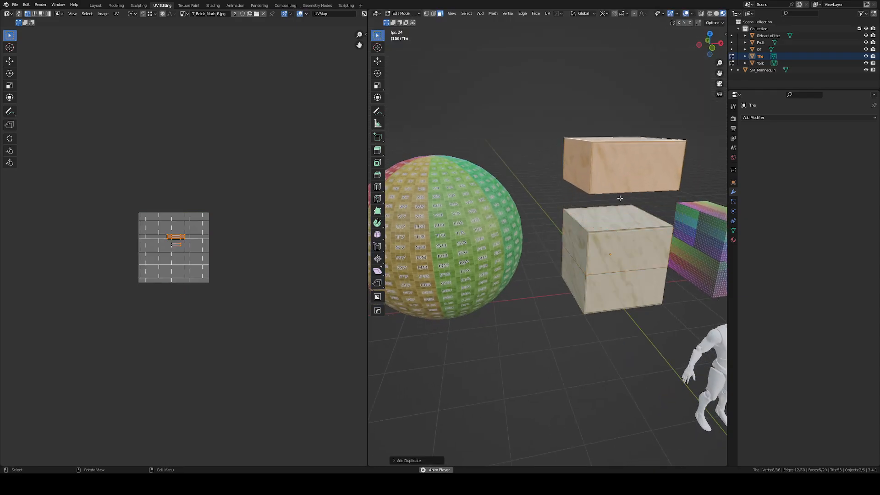
Edit only the cube object and fill the open underside of the floating duplicated block with a face.
{"action": "key", "text": "Tab"}
{"action": "middle_click_drag", "start_coordinate": [619, 198], "coordinate": [617, 177]}
{"action": "scroll", "coordinate": [626, 197], "scroll_direction": "up", "scroll_amount": 4}
{"action": "key", "text": "Tab"}
{"action": "scroll", "coordinate": [616, 175], "scroll_direction": "up", "scroll_amount": 4}
{"action": "key", "text": "2"}
{"action": "left_click", "coordinate": [610, 139], "text": "alt"}
{"action": "key", "text": "f"}
Try to enlarge the UVs of the floating block's side faces about the UV cursor snapped to them.
{"action": "scroll", "coordinate": [610, 135], "scroll_direction": "down", "scroll_amount": 5}
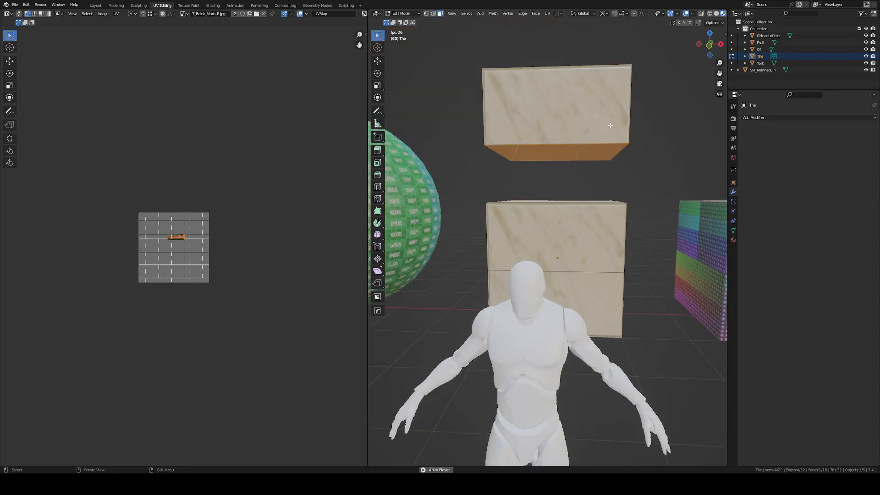
{"action": "left_click", "coordinate": [609, 125], "text": "alt"}
{"action": "scroll", "coordinate": [229, 232], "scroll_direction": "up", "scroll_amount": 7}
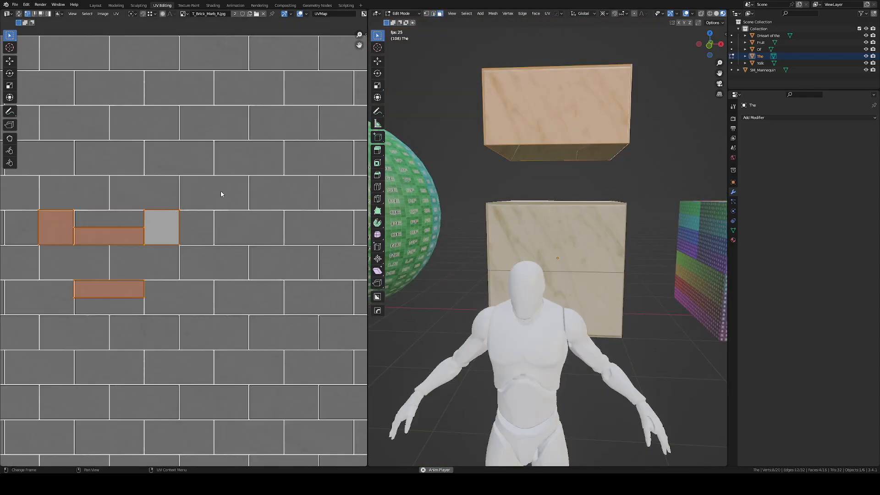
{"action": "key", "text": "shift+s"}
{"action": "left_click", "coordinate": [220, 227]}
{"action": "key", "text": "s"}
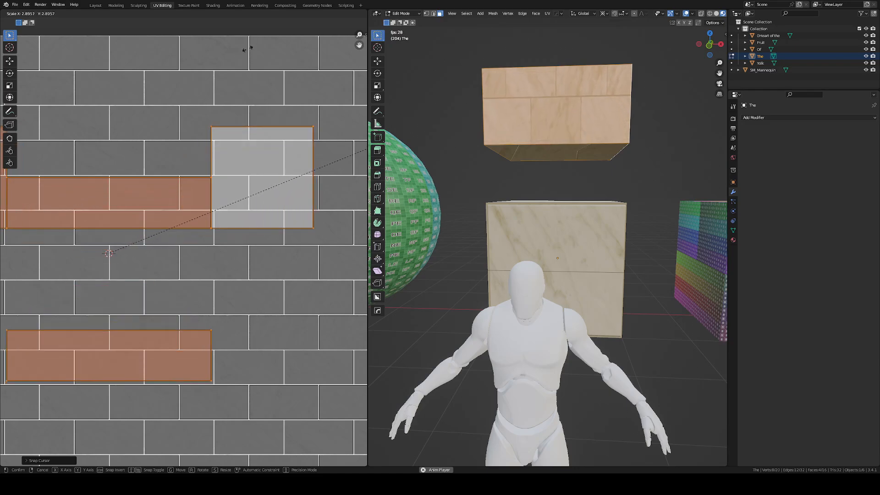
{"action": "left_click", "coordinate": [253, 64]}
Examine the brick texture on the floating block from several angles outside mesh editing.
{"action": "scroll", "coordinate": [554, 93], "scroll_direction": "down", "scroll_amount": 5}
{"action": "key", "text": "Tab"}
{"action": "middle_click_drag", "start_coordinate": [555, 92], "coordinate": [550, 111]}
{"action": "scroll", "coordinate": [555, 114], "scroll_direction": "up", "scroll_amount": 2}
{"action": "key", "text": "Tab"}
{"action": "key", "text": "Tab"}
{"action": "middle_click_drag", "start_coordinate": [576, 146], "coordinate": [580, 120]}
{"action": "key", "text": "Tab"}
{"action": "left_click", "coordinate": [599, 158]}
{"action": "scroll", "coordinate": [594, 178], "scroll_direction": "up", "scroll_amount": 2}
{"action": "key", "text": "Tab"}
{"action": "scroll", "coordinate": [570, 112], "scroll_direction": "down", "scroll_amount": 4}
Select all linked geometry of the floating block and delete it.
{"action": "key", "text": "Tab"}
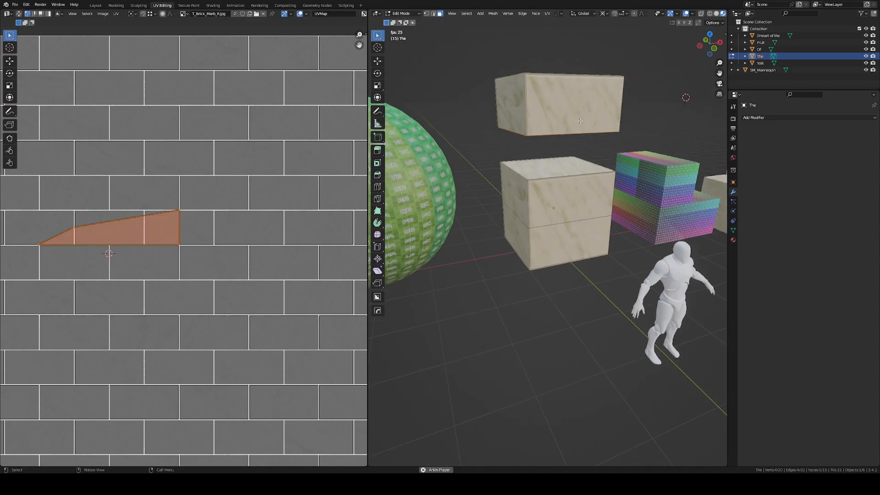
{"action": "key", "text": "ctrl+l"}
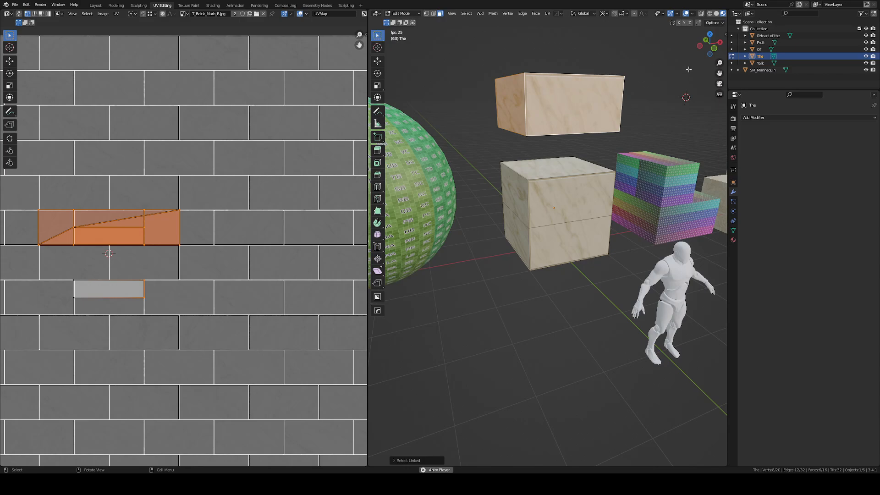
{"action": "key", "text": "x"}
{"action": "left_click", "coordinate": [603, 77]}
{"action": "scroll", "coordinate": [562, 216], "scroll_direction": "up", "scroll_amount": 4}
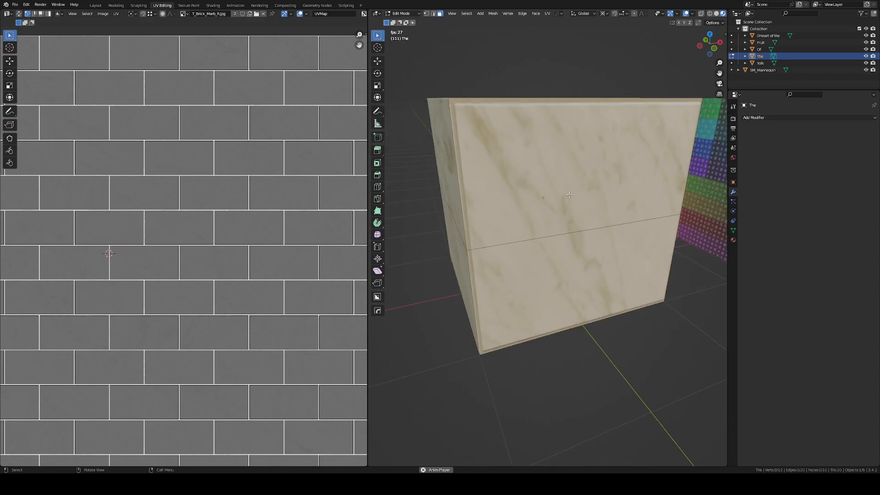
Add a horizontal loop cut around the cube's upper half, positioned close to the top edge.
{"action": "key", "text": "Tab"}
{"action": "scroll", "coordinate": [572, 146], "scroll_direction": "down", "scroll_amount": 2}
{"action": "key", "text": "Tab"}
{"action": "key", "text": "ctrl+r"}
{"action": "left_click", "coordinate": [499, 147]}
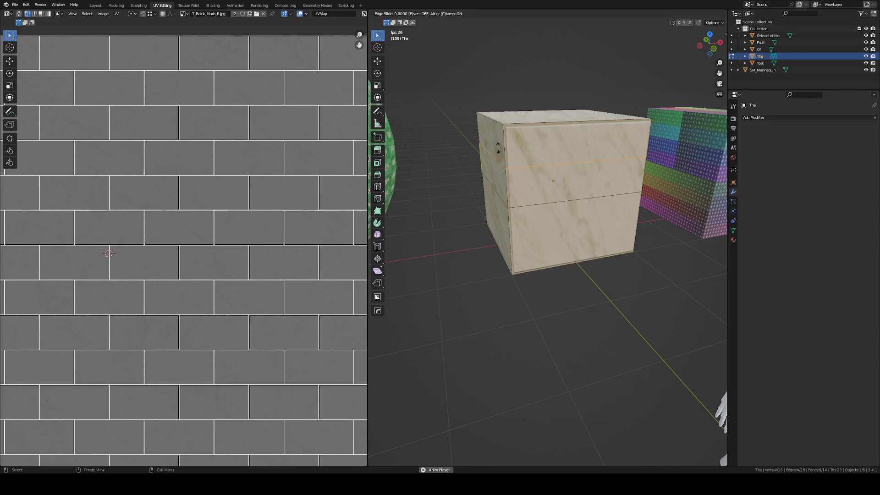
{"action": "left_click", "coordinate": [505, 121]}
{"action": "scroll", "coordinate": [505, 121], "scroll_direction": "up", "scroll_amount": 3}
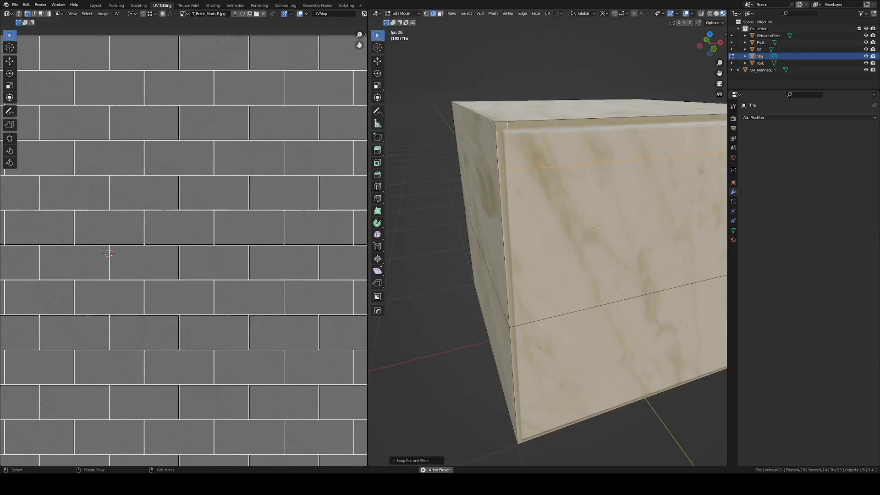
{"action": "key", "text": "g"}
{"action": "key", "text": "z"}
{"action": "right_click", "coordinate": [544, 144]}
{"action": "scroll", "coordinate": [545, 153], "scroll_direction": "down", "scroll_amount": 3}
Select the band of faces around the cube's top edge, duplicate it in place and separate the copy into its own object.
{"action": "key", "text": "3"}
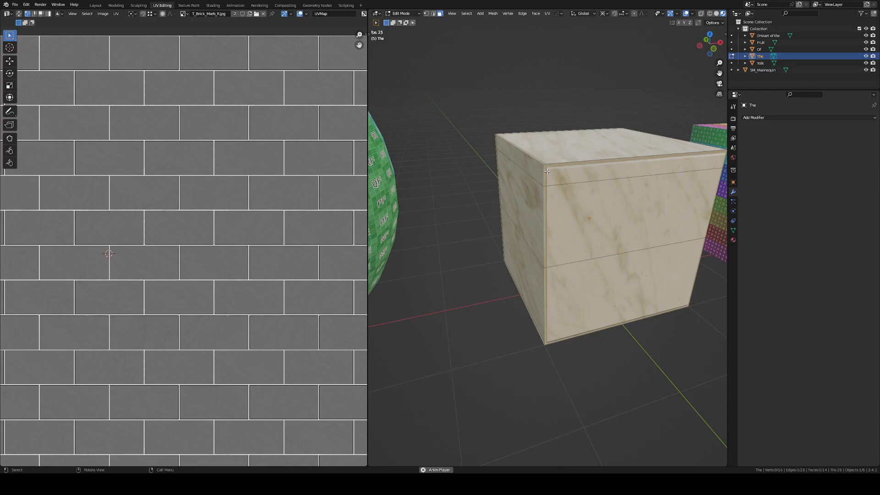
{"action": "left_click", "coordinate": [544, 168], "text": "alt"}
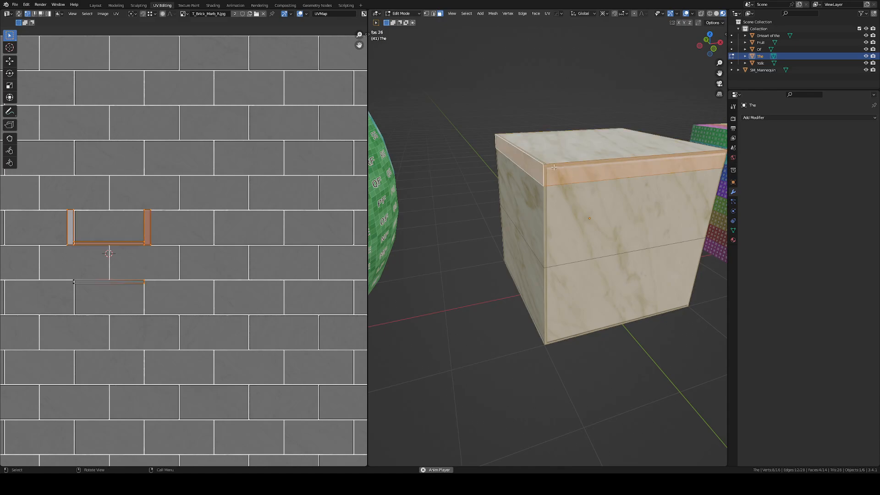
{"action": "key", "text": "shift+d"}
{"action": "right_click", "coordinate": [665, 163]}
{"action": "key", "text": "p"}
{"action": "left_click", "coordinate": [665, 164]}
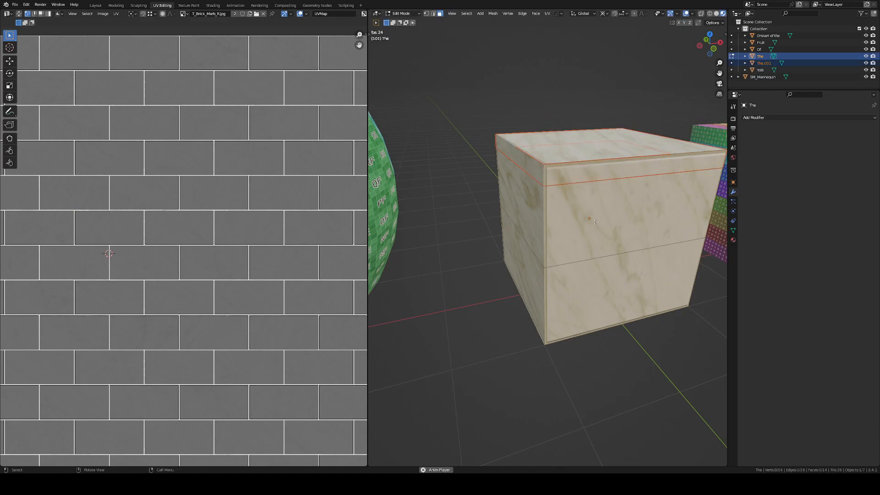
Edit the separated band and extrude all its faces outward along their normals to form a thick trim.
{"action": "key", "text": "Tab"}
{"action": "middle_click_drag", "start_coordinate": [565, 196], "coordinate": [579, 208], "text": "shift"}
{"action": "scroll", "coordinate": [579, 207], "scroll_direction": "up", "scroll_amount": 1}
{"action": "left_click", "coordinate": [585, 191]}
{"action": "key", "text": "Tab"}
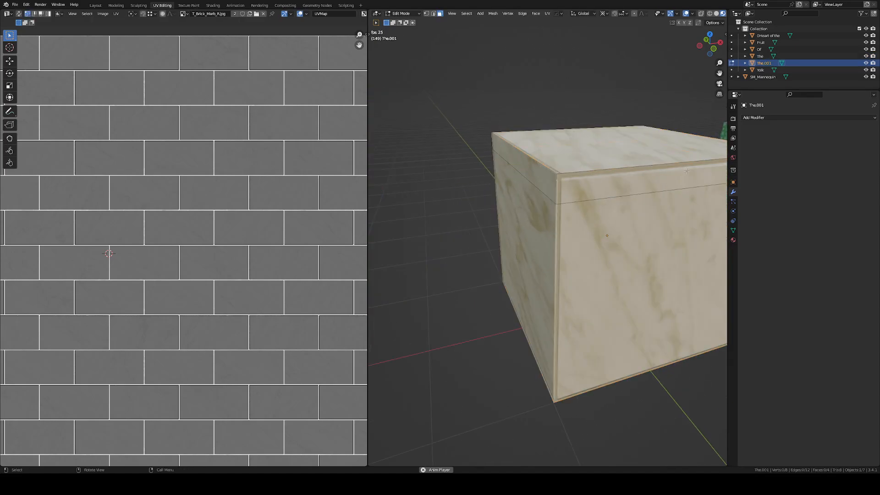
{"action": "key", "text": "a"}
{"action": "key", "text": "alt+e"}
{"action": "left_click", "coordinate": [665, 185]}
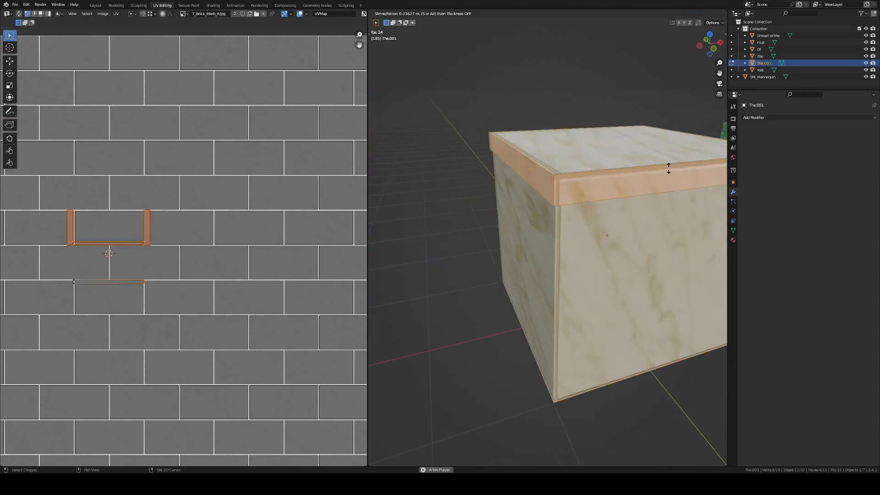
{"action": "left_click", "coordinate": [679, 145]}
{"action": "key", "text": "Tab"}
Select the trim's top rim faces with the front side face as the active one and unwrap them using Follow Active Quads.
{"action": "scroll", "coordinate": [545, 178], "scroll_direction": "down", "scroll_amount": 4}
{"action": "middle_click_drag", "start_coordinate": [546, 179], "coordinate": [631, 273]}
{"action": "scroll", "coordinate": [602, 145], "scroll_direction": "up", "scroll_amount": 4}
{"action": "key", "text": "Tab"}
{"action": "scroll", "coordinate": [627, 288], "scroll_direction": "down", "scroll_amount": 1}
{"action": "scroll", "coordinate": [601, 288], "scroll_direction": "up", "scroll_amount": 2}
{"action": "left_click", "coordinate": [601, 288], "text": "alt"}
{"action": "scroll", "coordinate": [602, 287], "scroll_direction": "down", "scroll_amount": 2}
{"action": "scroll", "coordinate": [602, 287], "scroll_direction": "up", "scroll_amount": 4}
{"action": "scroll", "coordinate": [602, 288], "scroll_direction": "down", "scroll_amount": 1}
{"action": "left_click", "coordinate": [632, 273], "text": "shift"}
{"action": "key", "text": "u"}
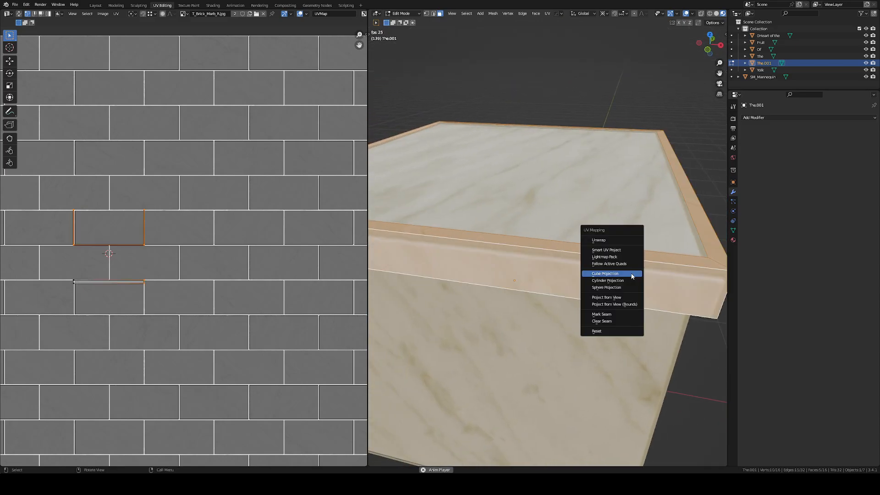
{"action": "left_click", "coordinate": [629, 264]}
{"action": "left_click", "coordinate": [631, 285]}
Examine the trim and the cube beneath it from several angles and distances.
{"action": "key", "text": "Tab"}
{"action": "scroll", "coordinate": [631, 284], "scroll_direction": "down", "scroll_amount": 3}
{"action": "middle_click_drag", "start_coordinate": [623, 285], "coordinate": [638, 287]}
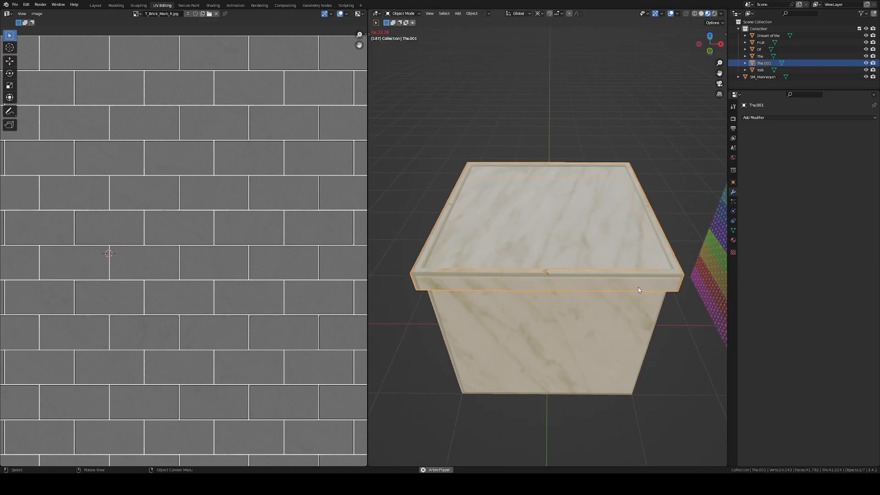
{"action": "middle_click_drag", "start_coordinate": [557, 284], "coordinate": [576, 230]}
{"action": "left_click", "coordinate": [594, 298]}
{"action": "scroll", "coordinate": [593, 298], "scroll_direction": "up", "scroll_amount": 1}
{"action": "scroll", "coordinate": [617, 232], "scroll_direction": "up", "scroll_amount": 2}
{"action": "scroll", "coordinate": [617, 232], "scroll_direction": "down", "scroll_amount": 5}
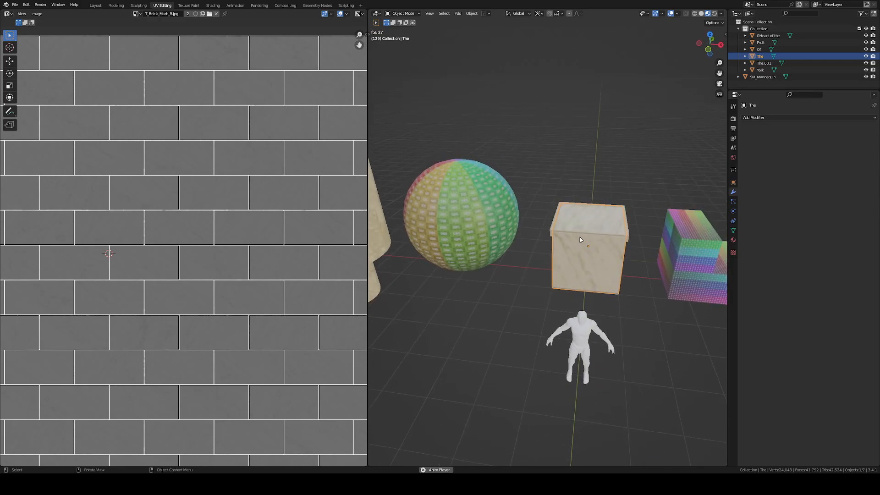
{"action": "scroll", "coordinate": [584, 150], "scroll_direction": "up", "scroll_amount": 4}
{"action": "scroll", "coordinate": [584, 151], "scroll_direction": "down", "scroll_amount": 6}
{"action": "left_click", "coordinate": [587, 156]}
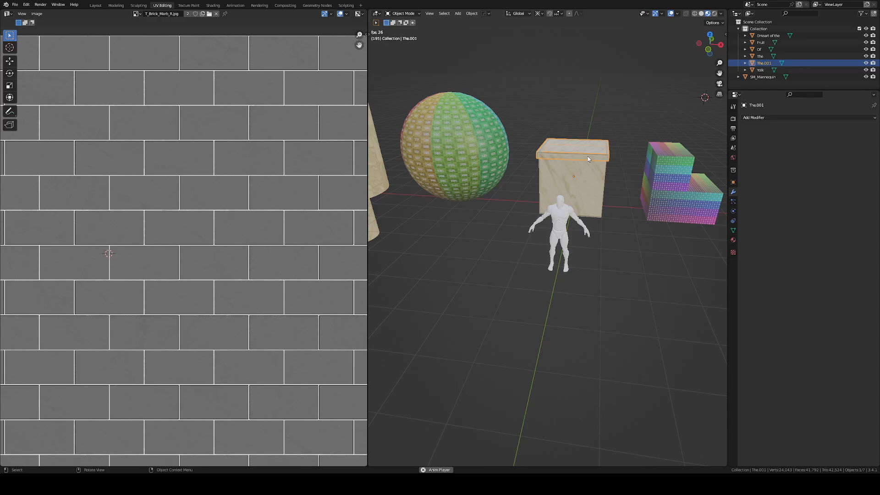
{"action": "key", "text": "KP_Decimal"}
{"action": "scroll", "coordinate": [636, 138], "scroll_direction": "down", "scroll_amount": 4}
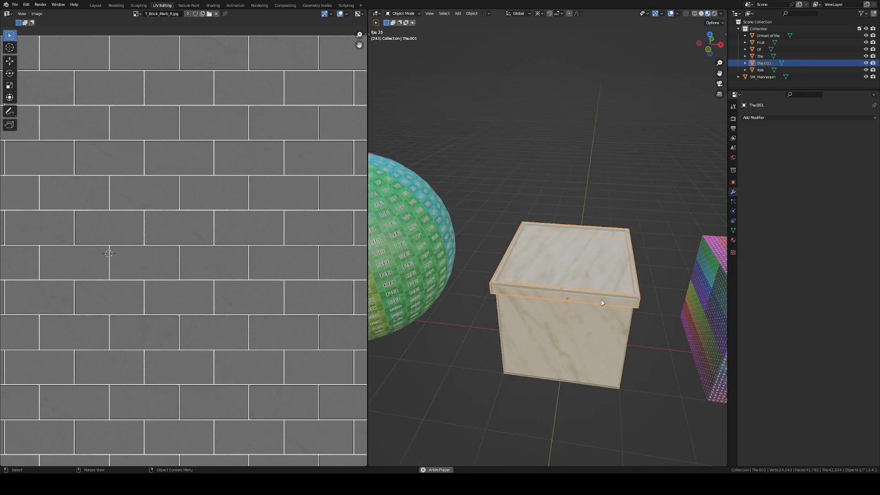
{"action": "middle_click_drag", "start_coordinate": [603, 302], "coordinate": [568, 330]}
{"action": "scroll", "coordinate": [624, 339], "scroll_direction": "down", "scroll_amount": 3}
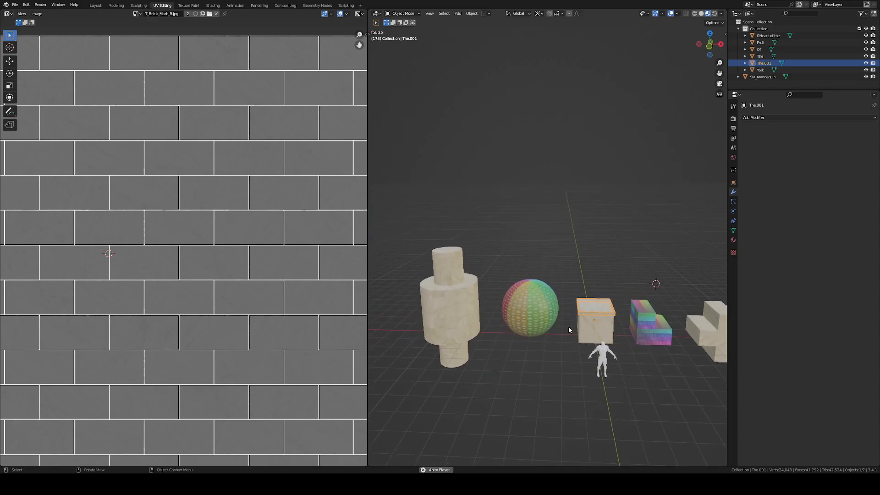
Examine the cross and the stepped mesh up close, and compare them with the other meshes in the scene.
{"action": "left_click", "coordinate": [549, 297]}
{"action": "scroll", "coordinate": [721, 290], "scroll_direction": "down", "scroll_amount": 2}
{"action": "left_click", "coordinate": [697, 320]}
{"action": "key", "text": "KP_Decimal"}
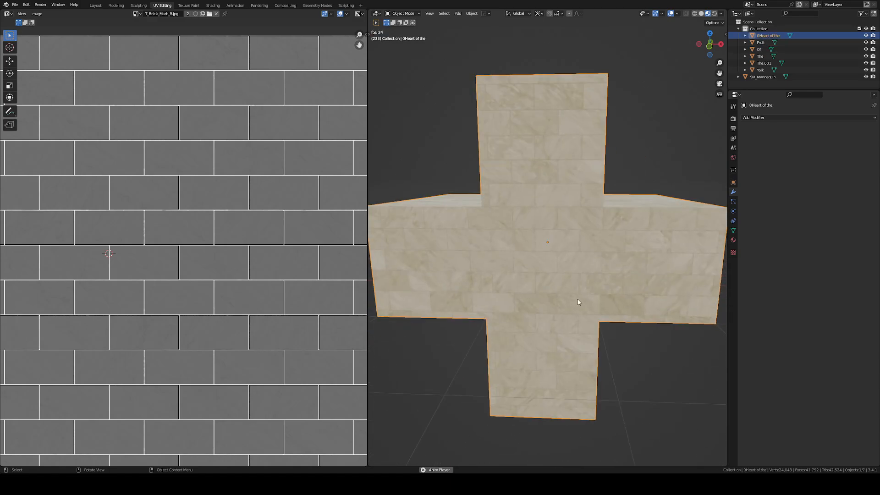
{"action": "scroll", "coordinate": [577, 298], "scroll_direction": "down", "scroll_amount": 5}
{"action": "left_click", "coordinate": [483, 289]}
{"action": "key", "text": "KP_Decimal"}
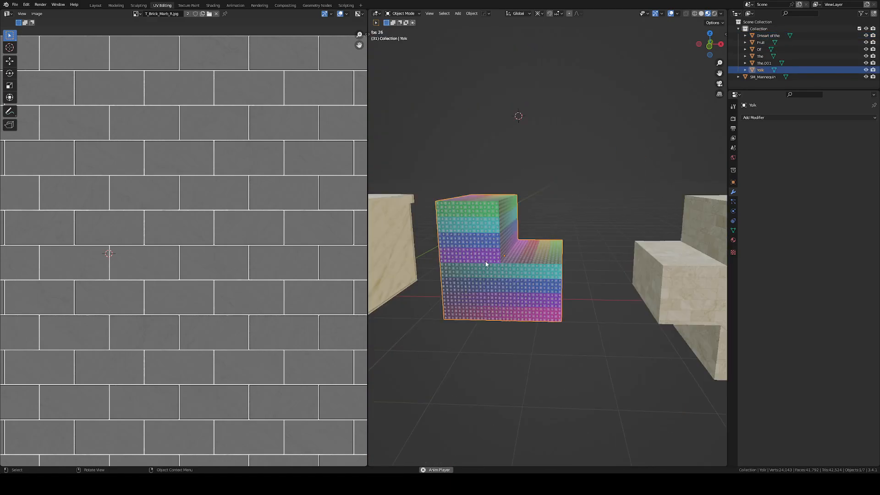
{"action": "scroll", "coordinate": [485, 264], "scroll_direction": "down", "scroll_amount": 5}
{"action": "key", "text": "KP_Decimal"}
{"action": "scroll", "coordinate": [436, 256], "scroll_direction": "down", "scroll_amount": 6}
{"action": "scroll", "coordinate": [491, 308], "scroll_direction": "down", "scroll_amount": 4}
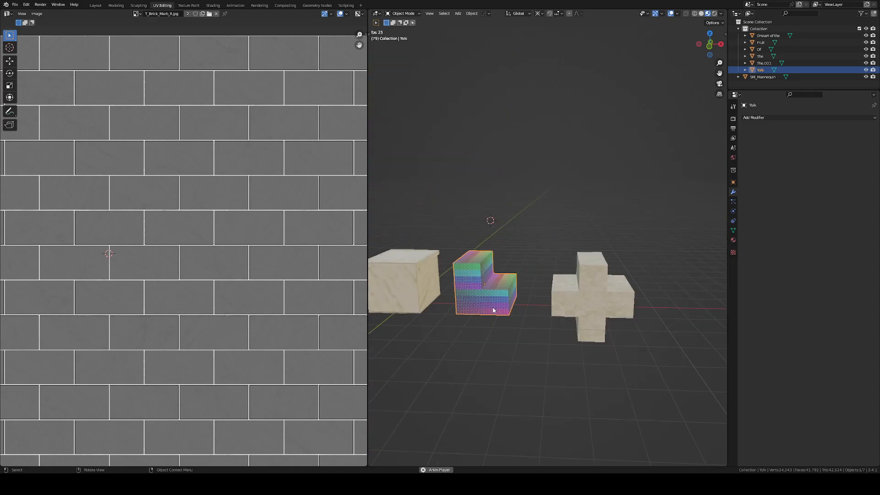
{"action": "middle_click_drag", "start_coordinate": [492, 306], "coordinate": [416, 325], "text": "shift"}
{"action": "scroll", "coordinate": [472, 272], "scroll_direction": "down", "scroll_amount": 3}
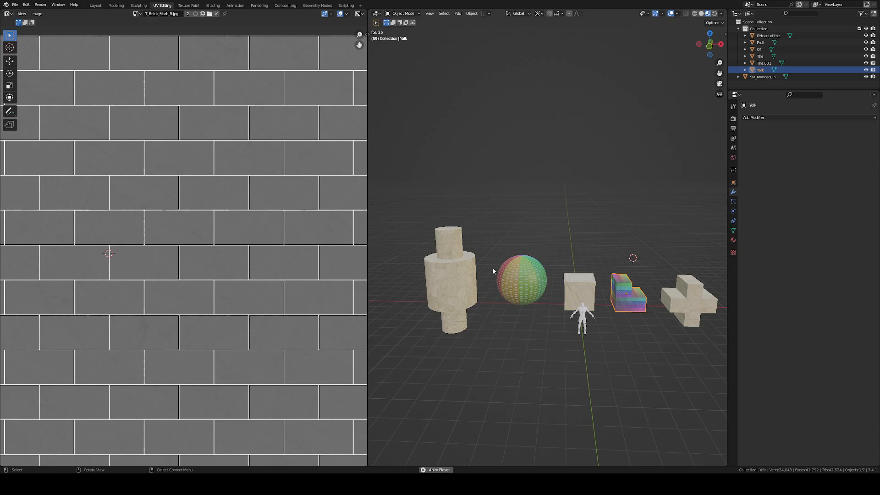
Open the sphere for mesh editing and examine its full UV layout over the grid texture.
{"action": "left_click", "coordinate": [526, 278]}
{"action": "key", "text": "KP_Decimal"}
{"action": "scroll", "coordinate": [559, 226], "scroll_direction": "down", "scroll_amount": 7}
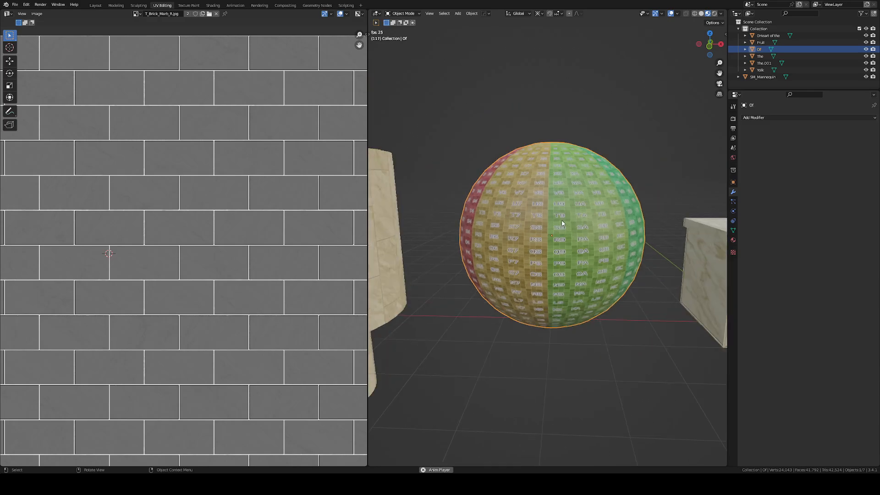
{"action": "key", "text": "Tab"}
{"action": "scroll", "coordinate": [563, 220], "scroll_direction": "up", "scroll_amount": 6}
{"action": "scroll", "coordinate": [558, 225], "scroll_direction": "down", "scroll_amount": 5}
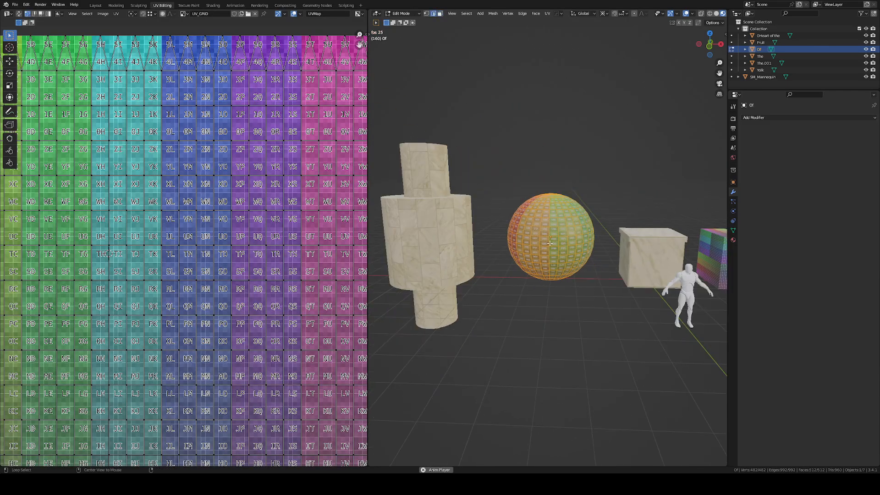
{"action": "scroll", "coordinate": [550, 238], "scroll_direction": "up", "scroll_amount": 3}
{"action": "scroll", "coordinate": [554, 224], "scroll_direction": "down", "scroll_amount": 2}
{"action": "scroll", "coordinate": [562, 206], "scroll_direction": "up", "scroll_amount": 3}
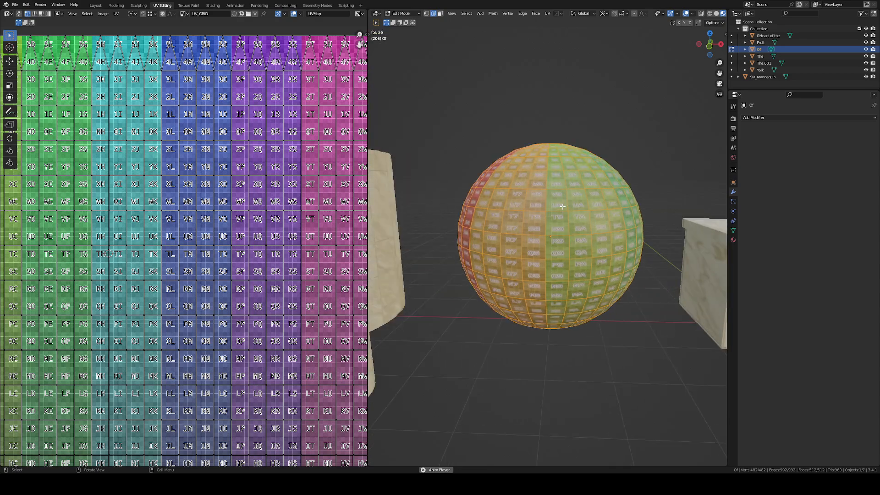
{"action": "scroll", "coordinate": [296, 225], "scroll_direction": "down", "scroll_amount": 8}
{"action": "scroll", "coordinate": [309, 213], "scroll_direction": "up", "scroll_amount": 5}
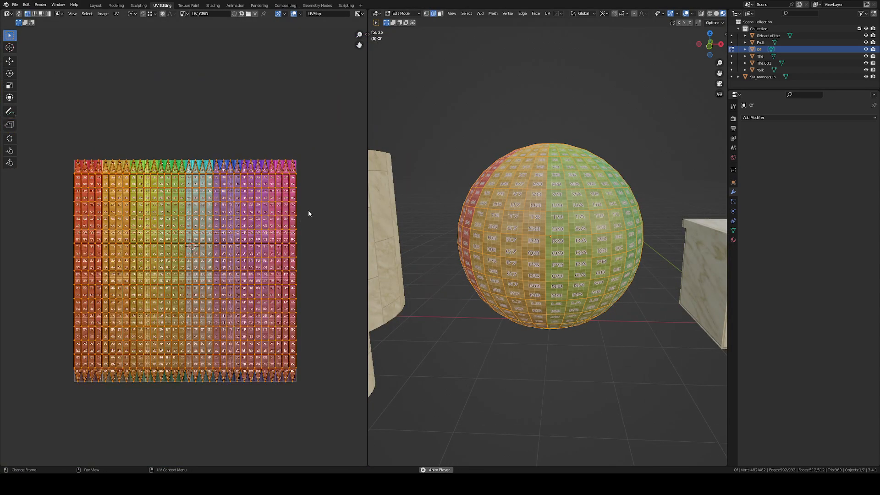
Select a single face near the middle of the sphere and unwrap it on its own.
{"action": "middle_click_drag", "start_coordinate": [534, 199], "coordinate": [557, 235]}
{"action": "scroll", "coordinate": [568, 257], "scroll_direction": "up", "scroll_amount": 2}
{"action": "key", "text": "3"}
{"action": "left_click", "coordinate": [567, 256]}
{"action": "key", "text": "u"}
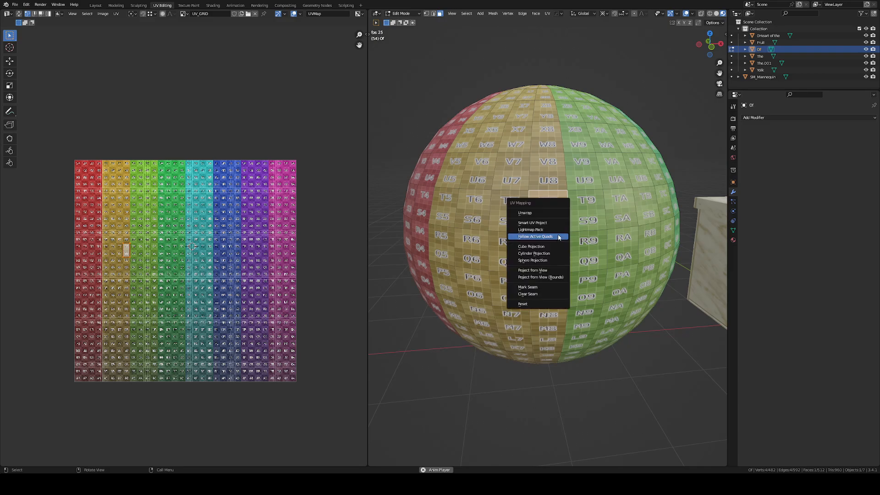
{"action": "left_click", "coordinate": [552, 218]}
{"action": "scroll", "coordinate": [582, 191], "scroll_direction": "down", "scroll_amount": 3}
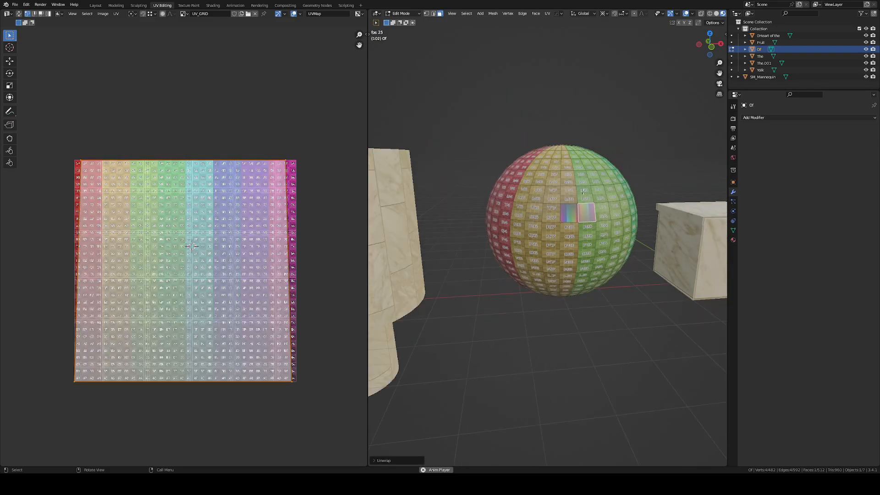
Unwrap all the sphere's faces without seams and inspect the grid texture around it.
{"action": "key", "text": "a"}
{"action": "key", "text": "u"}
{"action": "left_click", "coordinate": [594, 196]}
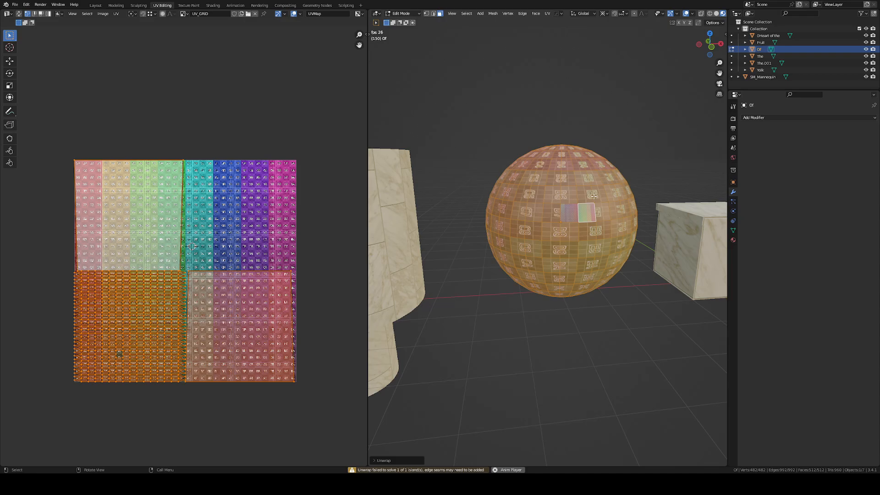
{"action": "scroll", "coordinate": [589, 207], "scroll_direction": "down", "scroll_amount": 2}
{"action": "middle_click_drag", "start_coordinate": [589, 207], "coordinate": [488, 202]}
{"action": "key", "text": "Tab"}
{"action": "scroll", "coordinate": [579, 249], "scroll_direction": "up", "scroll_amount": 6}
{"action": "scroll", "coordinate": [589, 238], "scroll_direction": "down", "scroll_amount": 6}
{"action": "scroll", "coordinate": [575, 224], "scroll_direction": "up", "scroll_amount": 4}
{"action": "scroll", "coordinate": [575, 224], "scroll_direction": "down", "scroll_amount": 1}
{"action": "middle_click_drag", "start_coordinate": [576, 224], "coordinate": [719, 226]}
{"action": "scroll", "coordinate": [601, 220], "scroll_direction": "down", "scroll_amount": 1}
Mark the horizontal edge loop around the sphere's middle as a seam and unwrap the whole sphere.
{"action": "key", "text": "Tab"}
{"action": "middle_click_drag", "start_coordinate": [602, 220], "coordinate": [522, 309]}
{"action": "left_click", "coordinate": [600, 245], "text": "alt"}
{"action": "key", "text": "ctrl+e"}
{"action": "left_click", "coordinate": [623, 238]}
{"action": "key", "text": "a"}
{"action": "key", "text": "u"}
{"action": "left_click", "coordinate": [607, 248]}
Examine how the grid texture sits on the unwrapped sphere and compare it with the UV islands.
{"action": "scroll", "coordinate": [634, 202], "scroll_direction": "up", "scroll_amount": 3}
{"action": "key", "text": "Tab"}
{"action": "scroll", "coordinate": [591, 257], "scroll_direction": "down", "scroll_amount": 2}
{"action": "key", "text": "Tab"}
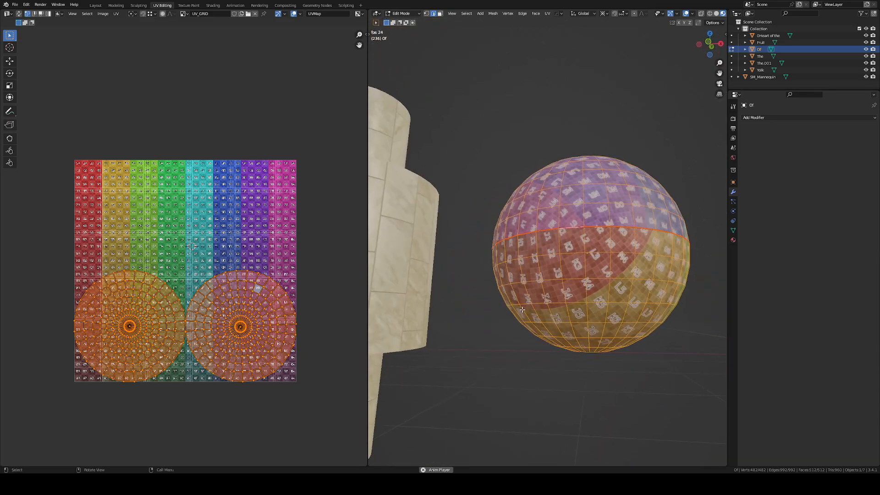
{"action": "key", "text": "Tab"}
{"action": "key", "text": "Tab"}
{"action": "scroll", "coordinate": [249, 259], "scroll_direction": "up", "scroll_amount": 4}
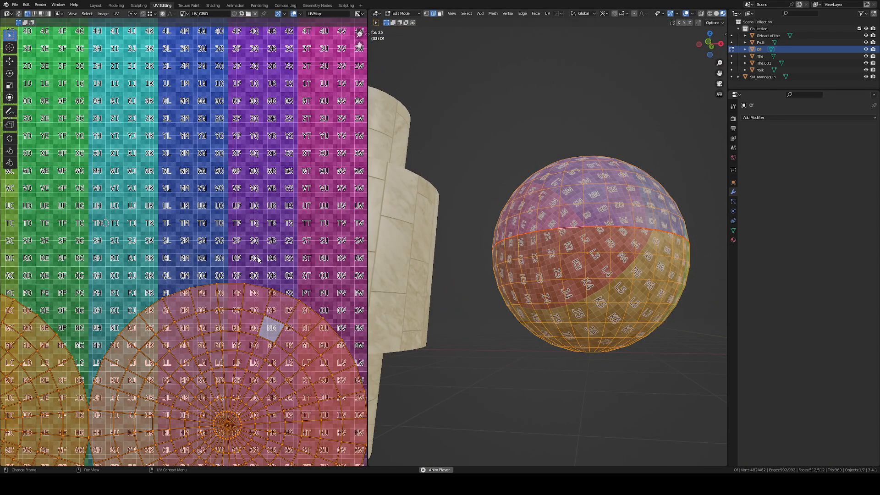
{"action": "scroll", "coordinate": [258, 259], "scroll_direction": "down", "scroll_amount": 4}
{"action": "key", "text": "Tab"}
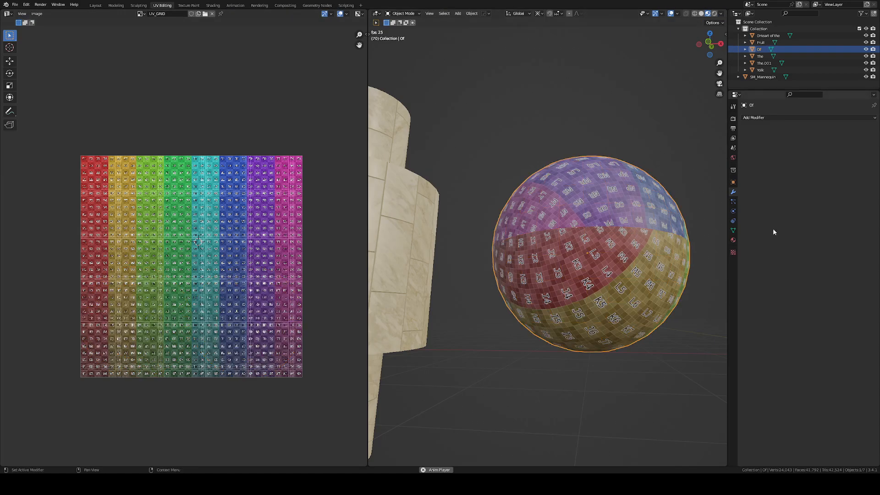
Replace the sphere's debug material with the Gold material.
{"action": "left_click", "coordinate": [733, 239]}
{"action": "left_click", "coordinate": [744, 147]}
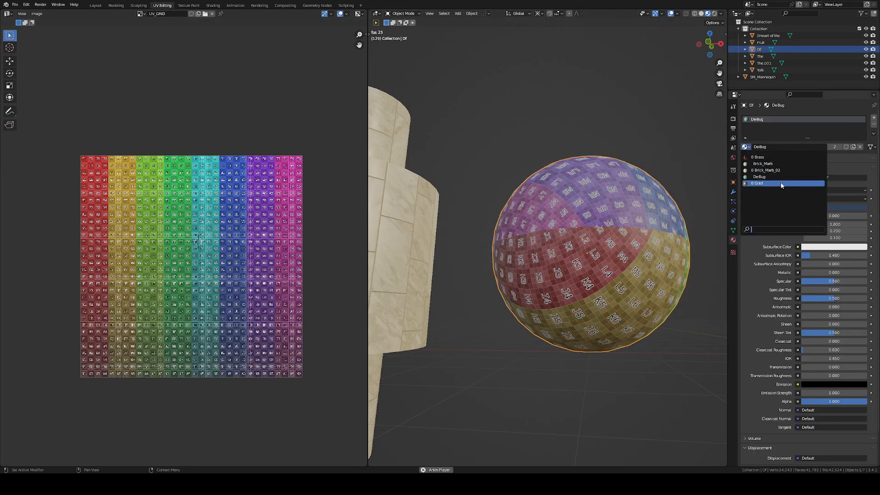
{"action": "left_click", "coordinate": [781, 183]}
Examine the gold sphere's surface around the middle seam, comparing its look in Edit Mode and Object Mode.
{"action": "scroll", "coordinate": [612, 251], "scroll_direction": "up", "scroll_amount": 3}
{"action": "middle_click_drag", "start_coordinate": [612, 251], "coordinate": [587, 194]}
{"action": "key", "text": "Tab"}
{"action": "scroll", "coordinate": [605, 269], "scroll_direction": "down", "scroll_amount": 2}
{"action": "key", "text": "Tab"}
{"action": "scroll", "coordinate": [603, 257], "scroll_direction": "up", "scroll_amount": 2}
{"action": "scroll", "coordinate": [603, 257], "scroll_direction": "down", "scroll_amount": 3}
{"action": "key", "text": "Tab"}
{"action": "scroll", "coordinate": [583, 254], "scroll_direction": "up", "scroll_amount": 5}
{"action": "left_click", "coordinate": [584, 247], "text": "alt"}
{"action": "key", "text": "Tab"}
{"action": "key", "text": "Tab"}
{"action": "key", "text": "a"}
{"action": "left_click", "coordinate": [622, 231], "text": "alt"}
{"action": "key", "text": "Tab"}
{"action": "scroll", "coordinate": [623, 236], "scroll_direction": "down", "scroll_amount": 3}
{"action": "scroll", "coordinate": [647, 236], "scroll_direction": "up", "scroll_amount": 3}
{"action": "scroll", "coordinate": [586, 194], "scroll_direction": "down", "scroll_amount": 5}
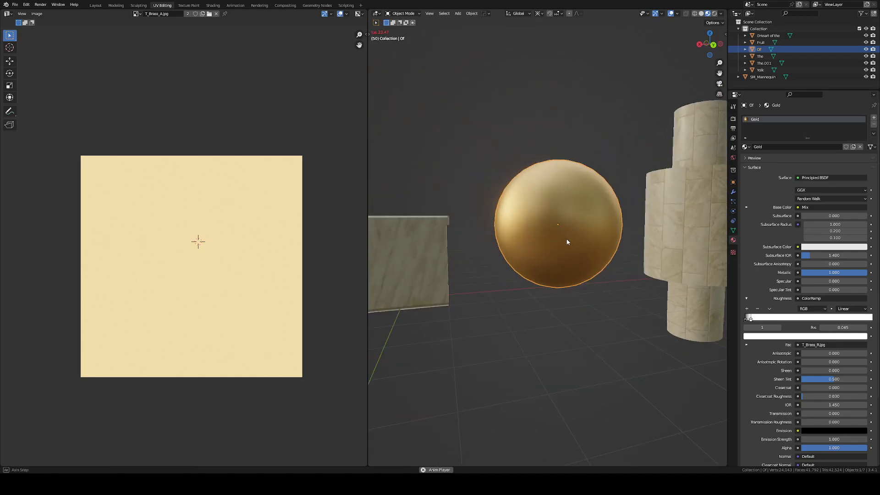
{"action": "middle_click_drag", "start_coordinate": [567, 241], "coordinate": [640, 211]}
{"action": "scroll", "coordinate": [591, 215], "scroll_direction": "up", "scroll_amount": 2}
{"action": "key", "text": "Tab"}
{"action": "key", "text": "Tab"}
{"action": "scroll", "coordinate": [591, 220], "scroll_direction": "up", "scroll_amount": 4}
{"action": "key", "text": "Tab"}
{"action": "scroll", "coordinate": [640, 211], "scroll_direction": "down", "scroll_amount": 3}
{"action": "scroll", "coordinate": [640, 212], "scroll_direction": "up", "scroll_amount": 3}
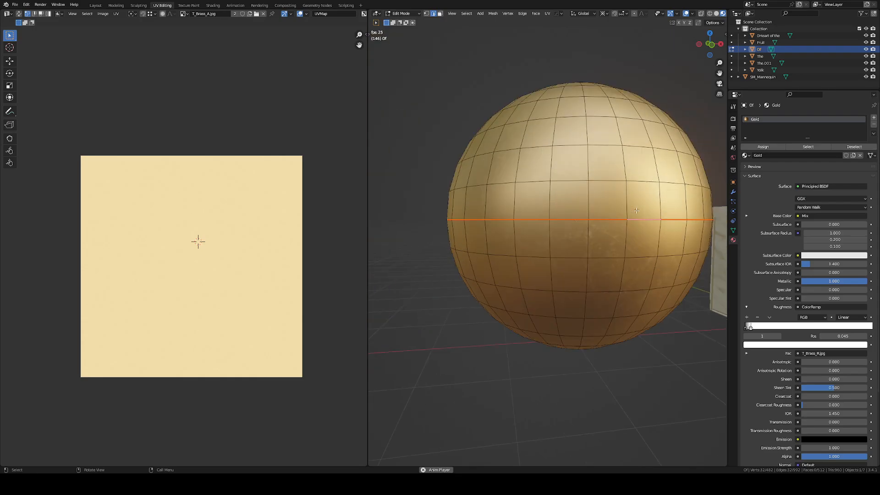
{"action": "scroll", "coordinate": [636, 214], "scroll_direction": "down", "scroll_amount": 4}
{"action": "key", "text": "Tab"}
{"action": "scroll", "coordinate": [633, 217], "scroll_direction": "down", "scroll_amount": 2}
{"action": "key", "text": "Tab"}
{"action": "scroll", "coordinate": [633, 215], "scroll_direction": "up", "scroll_amount": 4}
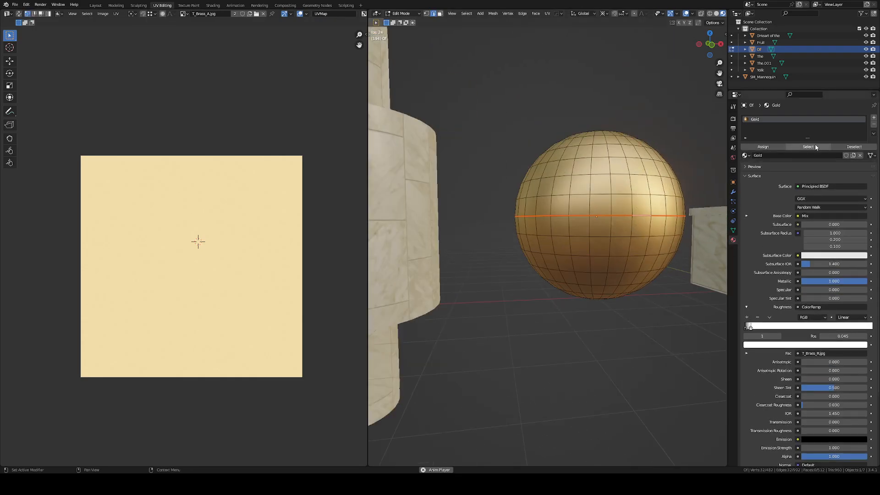
Assign the Brick_Marb material to the sphere in place of Gold.
{"action": "left_click", "coordinate": [745, 156]}
{"action": "left_click", "coordinate": [769, 178]}
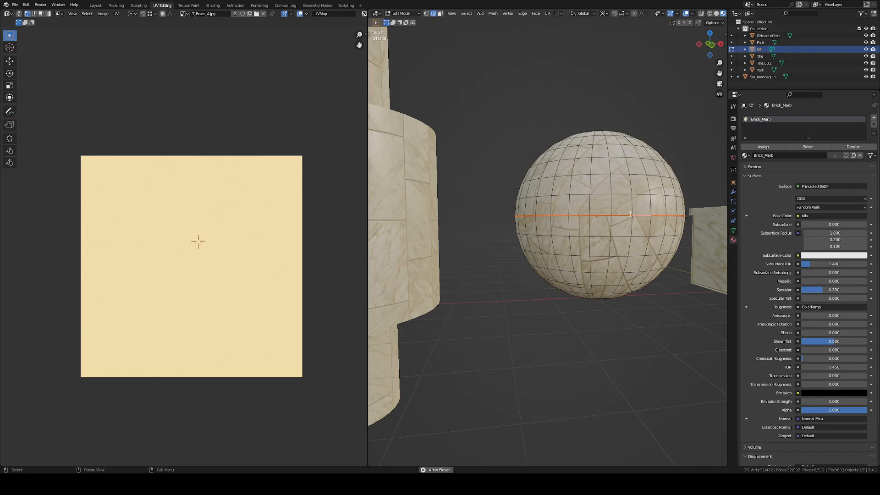
{"action": "scroll", "coordinate": [619, 215], "scroll_direction": "down", "scroll_amount": 1}
{"action": "scroll", "coordinate": [619, 216], "scroll_direction": "up", "scroll_amount": 4}
Clear the selection, pick the single sphere face just above the seam, and unwrap it on its own.
{"action": "key", "text": "alt+a"}
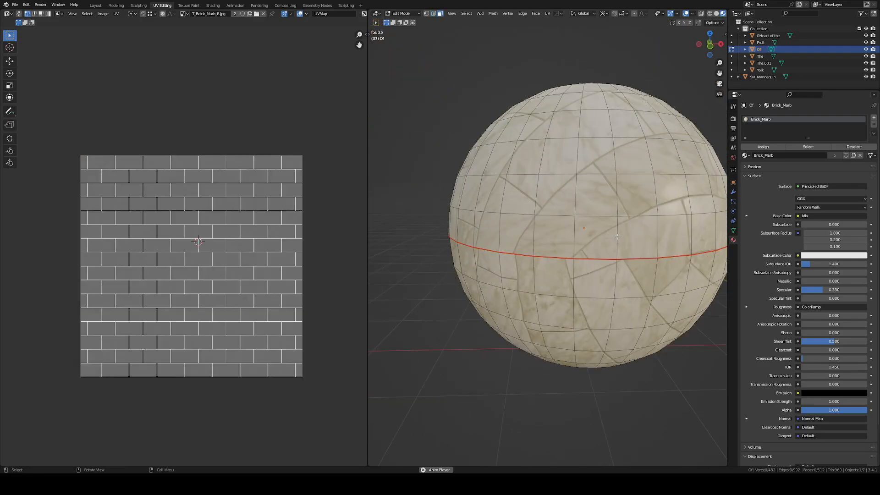
{"action": "left_click", "coordinate": [600, 232]}
{"action": "key", "text": "u"}
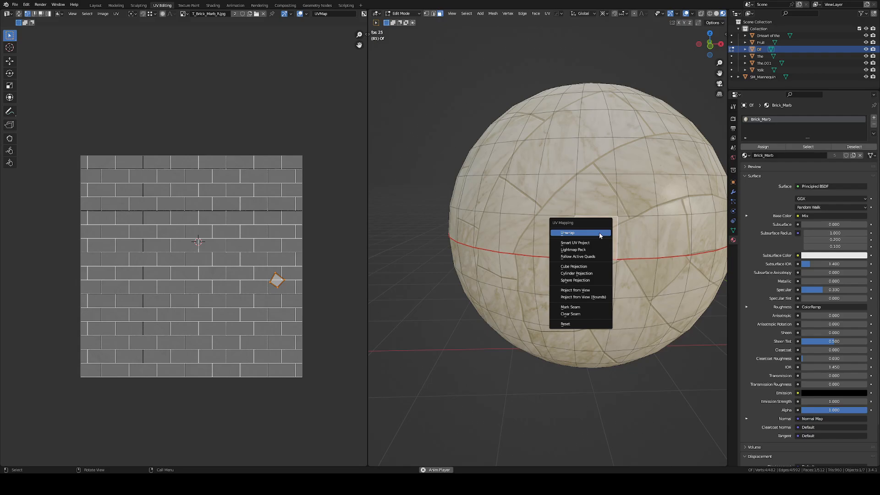
{"action": "left_click", "coordinate": [600, 235]}
Scale the face's UVs down to fit inside one brick and move them into that brick's upper-left corner.
{"action": "scroll", "coordinate": [256, 256], "scroll_direction": "up", "scroll_amount": 4}
{"action": "scroll", "coordinate": [226, 235], "scroll_direction": "down", "scroll_amount": 4}
{"action": "key", "text": "s"}
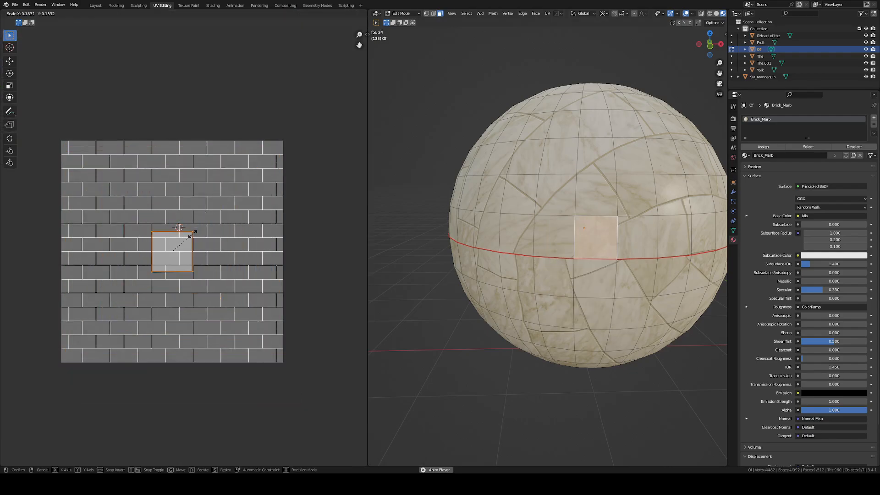
{"action": "left_click", "coordinate": [178, 247]}
{"action": "scroll", "coordinate": [183, 241], "scroll_direction": "up", "scroll_amount": 6}
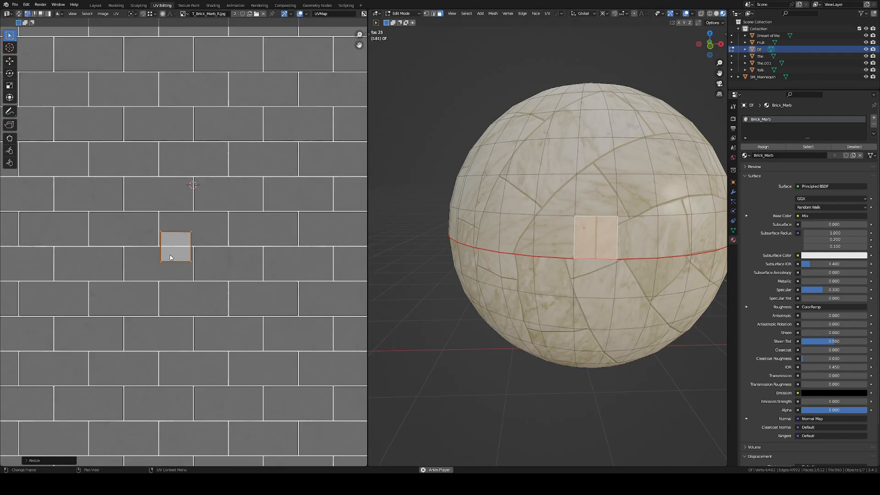
{"action": "key", "text": "g"}
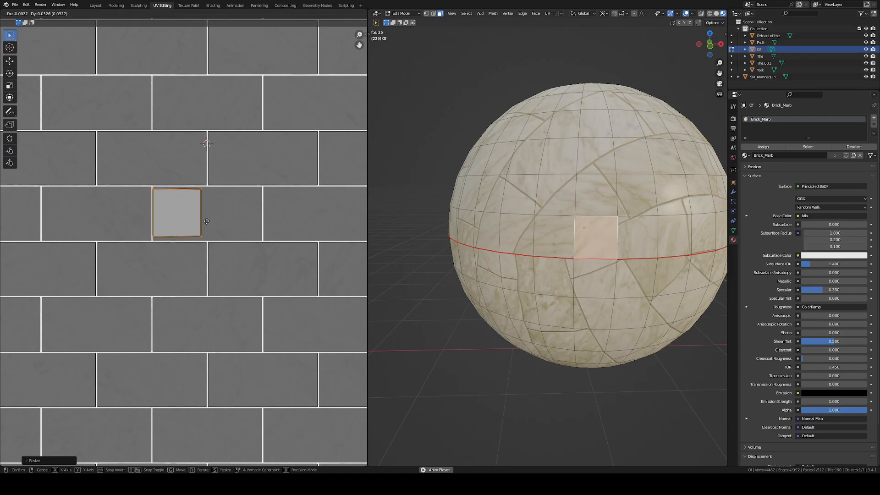
{"action": "left_click", "coordinate": [207, 221]}
Extend the right edge of the UV face along X to the brick's right joint.
{"action": "left_click_drag", "start_coordinate": [175, 277], "coordinate": [174, 274]}
{"action": "scroll", "coordinate": [206, 211], "scroll_direction": "up", "scroll_amount": 3}
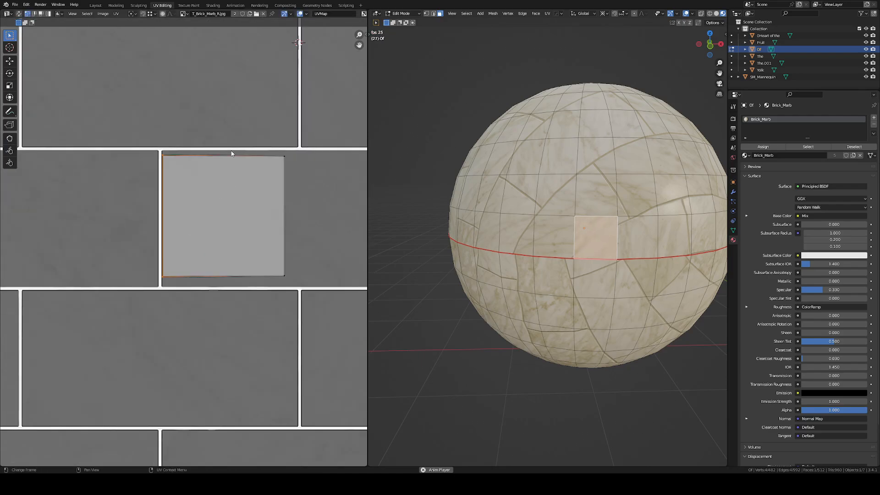
{"action": "scroll", "coordinate": [231, 154], "scroll_direction": "down", "scroll_amount": 3}
{"action": "key", "text": "g"}
{"action": "key", "text": "x"}
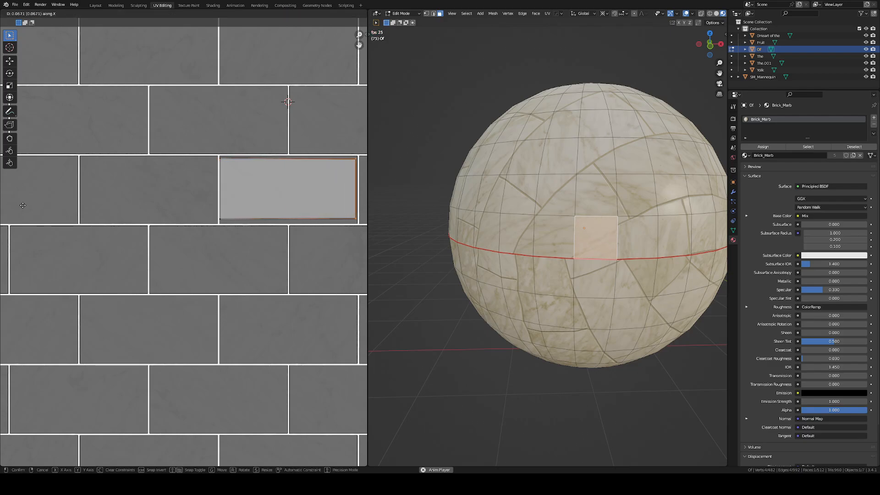
{"action": "left_click", "coordinate": [19, 206]}
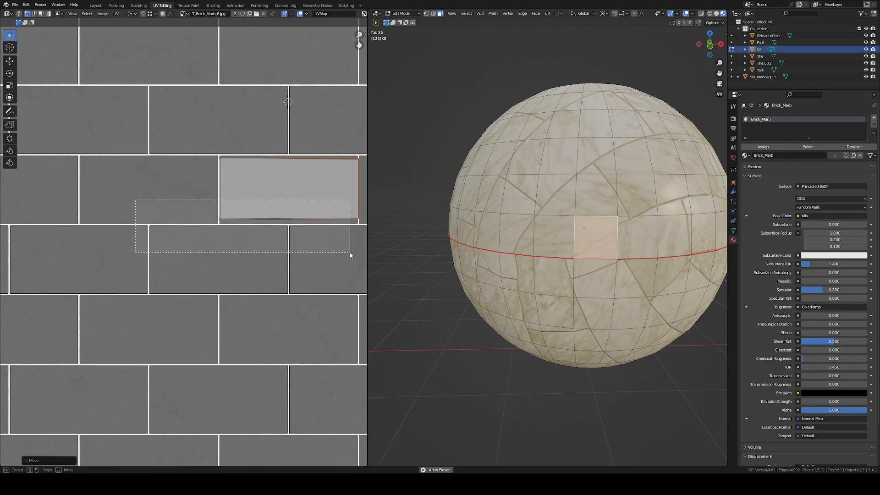
Move the UV face's bottom edge down and its top edge up along Y to reach the brick's horizontal joints.
{"action": "key", "text": "g"}
{"action": "key", "text": "y"}
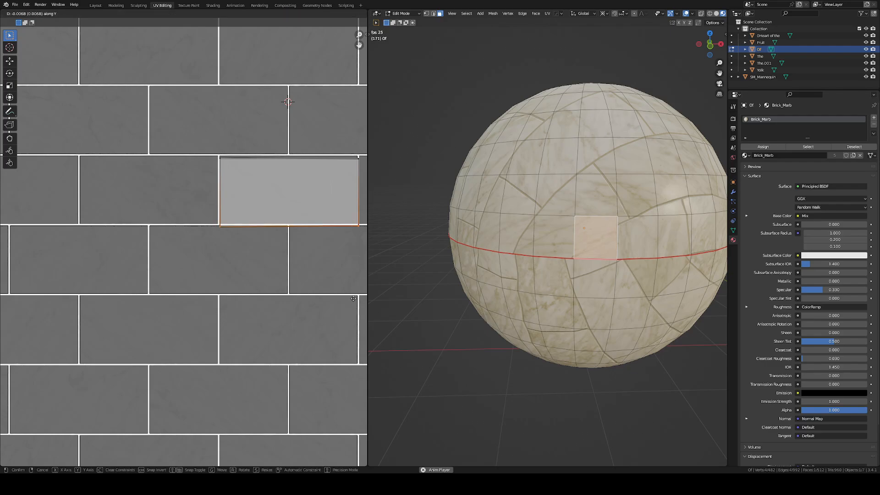
{"action": "left_click", "coordinate": [353, 298]}
{"action": "left_click_drag", "start_coordinate": [185, 118], "coordinate": [366, 187]}
{"action": "scroll", "coordinate": [347, 143], "scroll_direction": "up", "scroll_amount": 3}
{"action": "middle_click_drag", "start_coordinate": [306, 148], "coordinate": [265, 158], "text": "shift"}
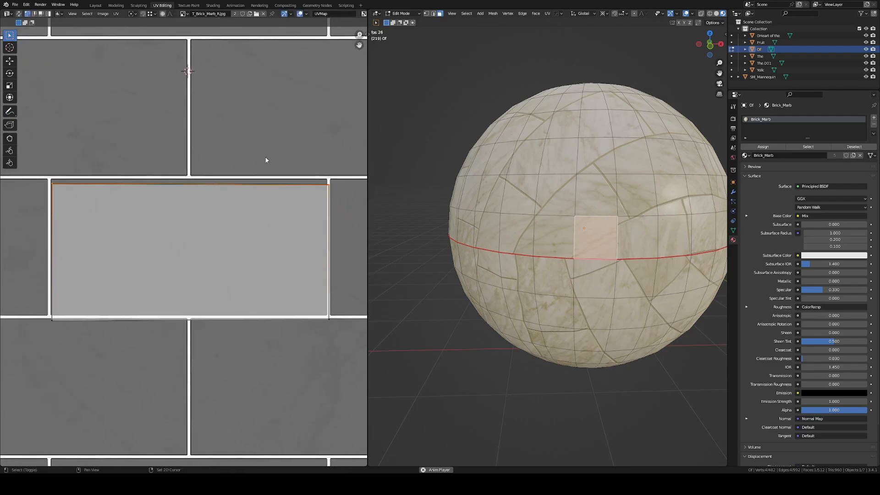
{"action": "key", "text": "g"}
{"action": "key", "text": "y"}
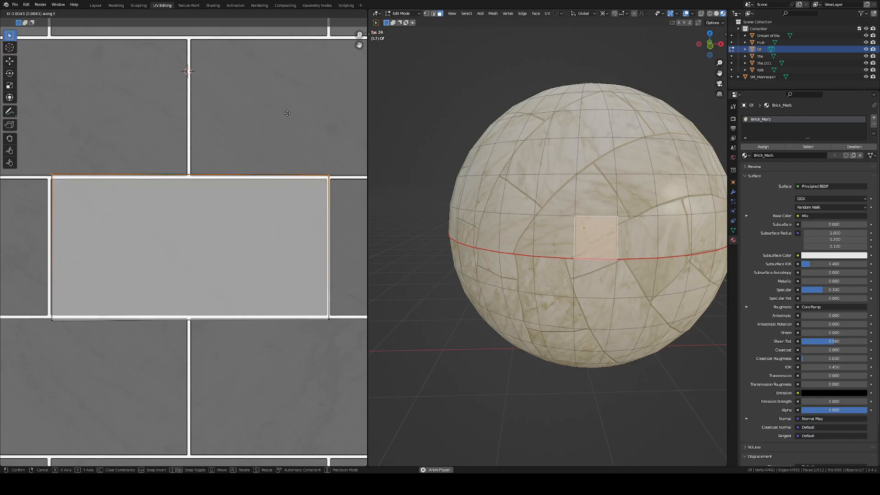
{"action": "left_click", "coordinate": [287, 113]}
Move the UV face's left edge outward along X past the brick's left joint and frame the face on the sphere.
{"action": "left_click_drag", "start_coordinate": [42, 144], "coordinate": [98, 379]}
{"action": "key", "text": "g"}
{"action": "key", "text": "x"}
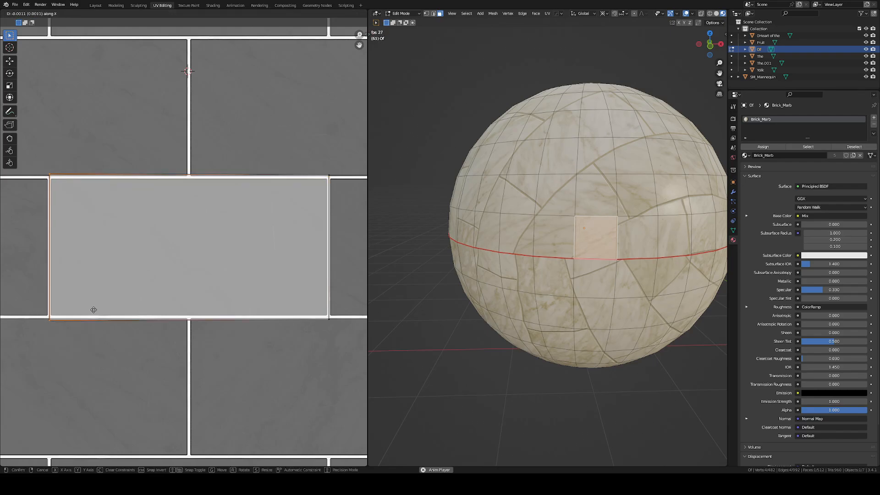
{"action": "left_click", "coordinate": [79, 310]}
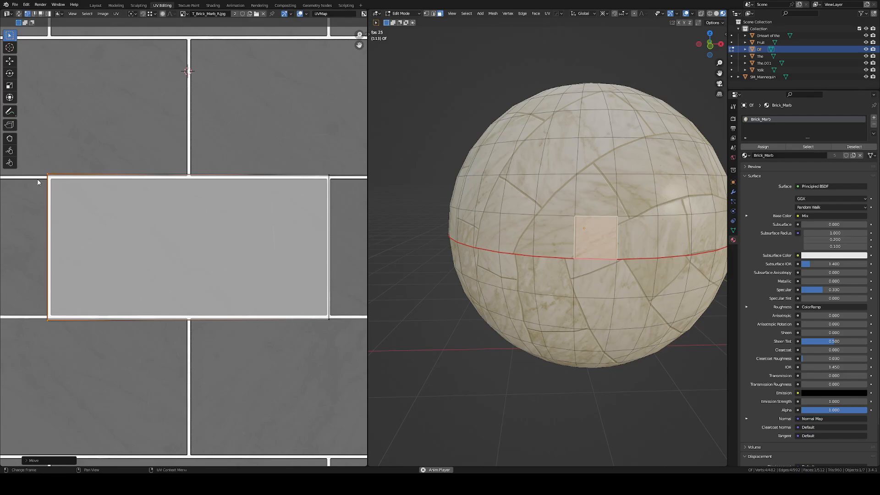
{"action": "key", "text": "KP_Decimal"}
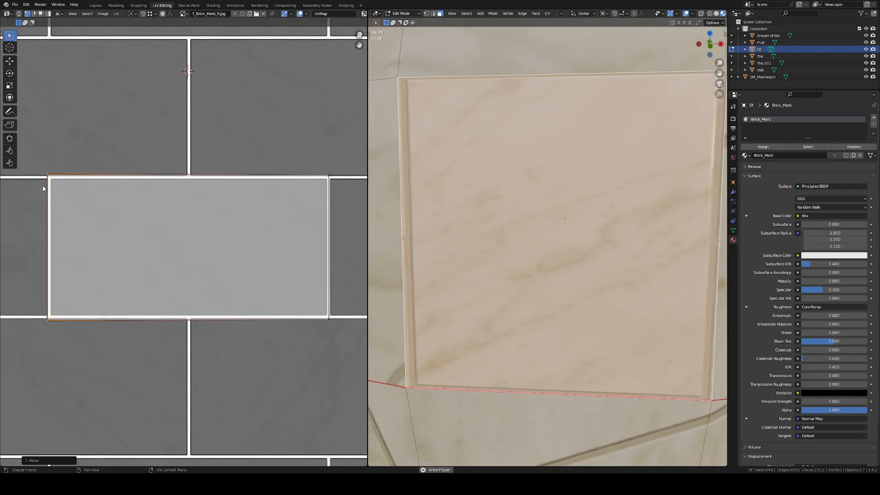
Fine-tune the UV face's top edge along Y and its right edge outward along X to the brick's joints.
{"action": "left_click_drag", "start_coordinate": [33, 157], "coordinate": [331, 214]}
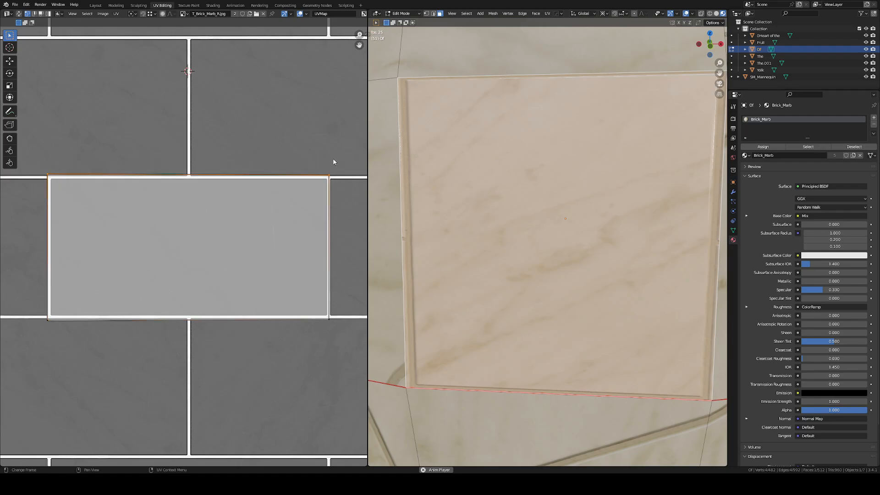
{"action": "key", "text": "g"}
{"action": "key", "text": "y"}
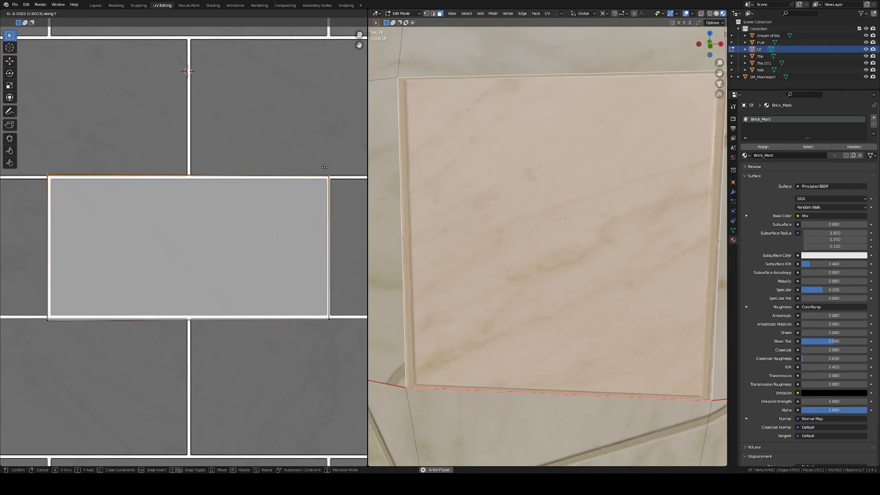
{"action": "left_click", "coordinate": [313, 177]}
{"action": "left_click_drag", "start_coordinate": [368, 295], "coordinate": [355, 273]}
{"action": "key", "text": "g"}
{"action": "key", "text": "x"}
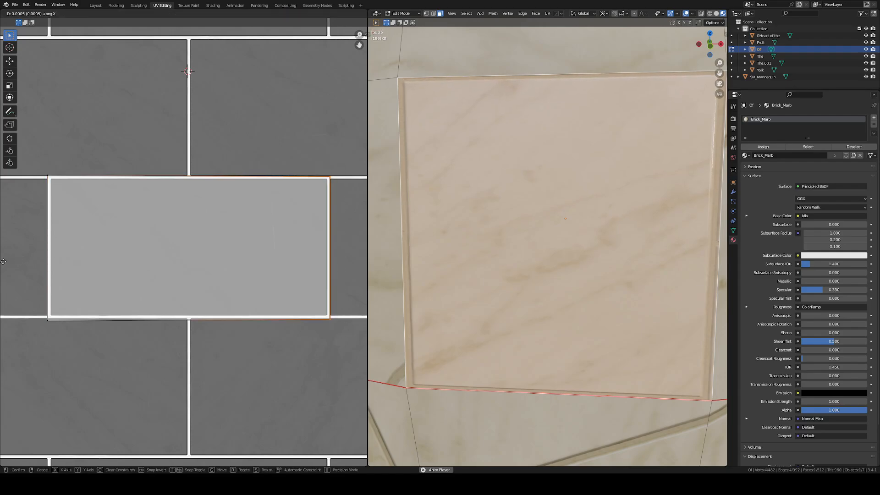
{"action": "left_click", "coordinate": [72, 265]}
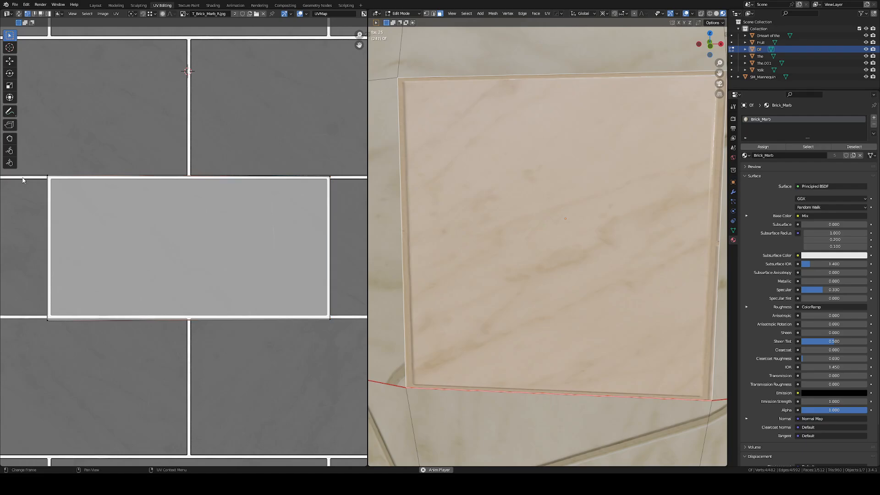
Snap the 2D cursor to the UV face's selected left edge and try scaling that edge along X.
{"action": "left_click_drag", "start_coordinate": [29, 156], "coordinate": [118, 374]}
{"action": "key", "text": "shift+s"}
{"action": "left_click", "coordinate": [170, 266]}
{"action": "key", "text": "s"}
{"action": "key", "text": "x"}
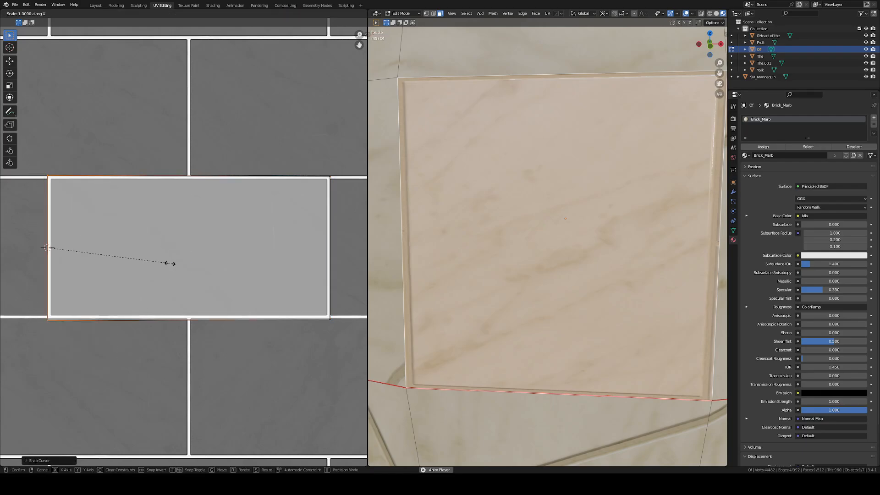
{"action": "key", "text": "Escape"}
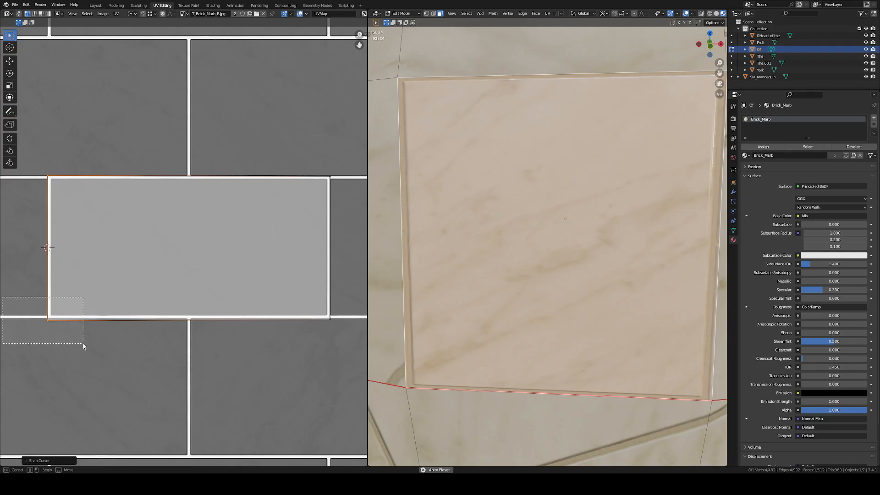
{"action": "left_click_drag", "start_coordinate": [83, 343], "coordinate": [83, 343]}
Select the ring of faces just above the seam and unwrap it with Follow Active Quads from the fitted face.
{"action": "scroll", "coordinate": [552, 243], "scroll_direction": "down", "scroll_amount": 8}
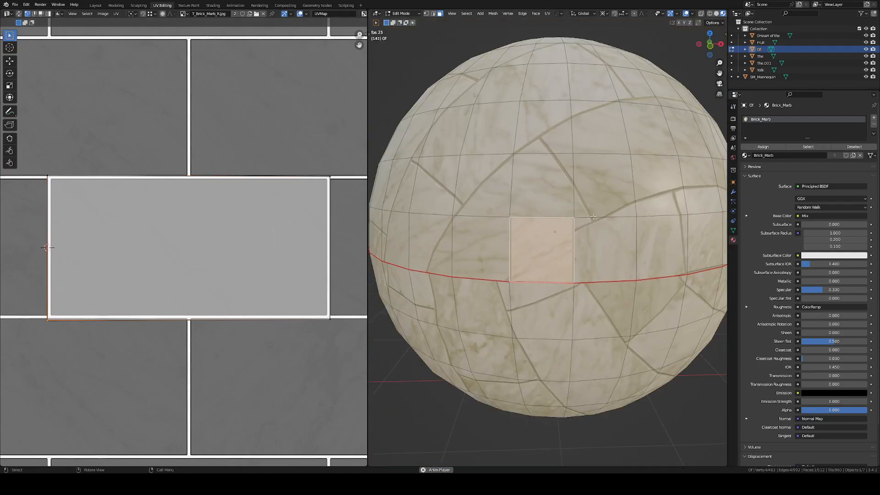
{"action": "scroll", "coordinate": [591, 218], "scroll_direction": "up", "scroll_amount": 3}
{"action": "left_click", "coordinate": [559, 252], "text": "alt"}
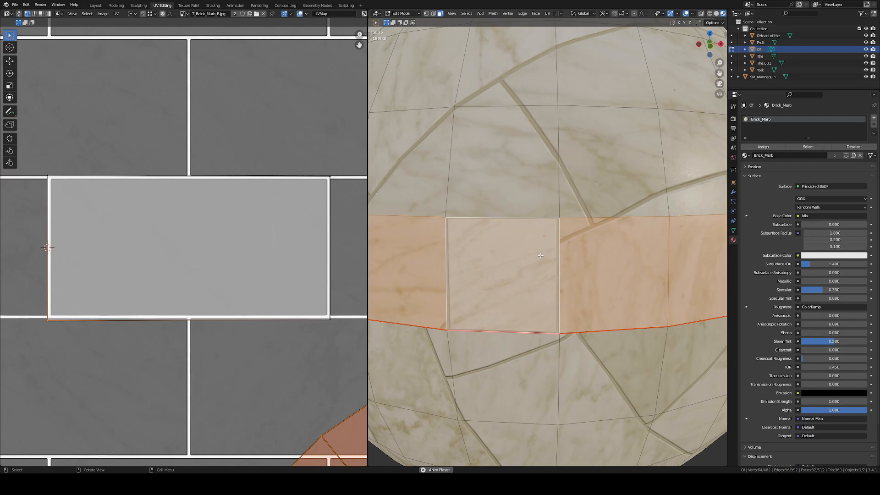
{"action": "key", "text": "u"}
{"action": "left_click", "coordinate": [541, 278]}
{"action": "left_click", "coordinate": [549, 300]}
Examine how the bricks line up along the unwrapped ring and compare it with the rest of the sphere.
{"action": "scroll", "coordinate": [604, 277], "scroll_direction": "down", "scroll_amount": 5}
{"action": "key", "text": "Tab"}
{"action": "scroll", "coordinate": [610, 283], "scroll_direction": "up", "scroll_amount": 2}
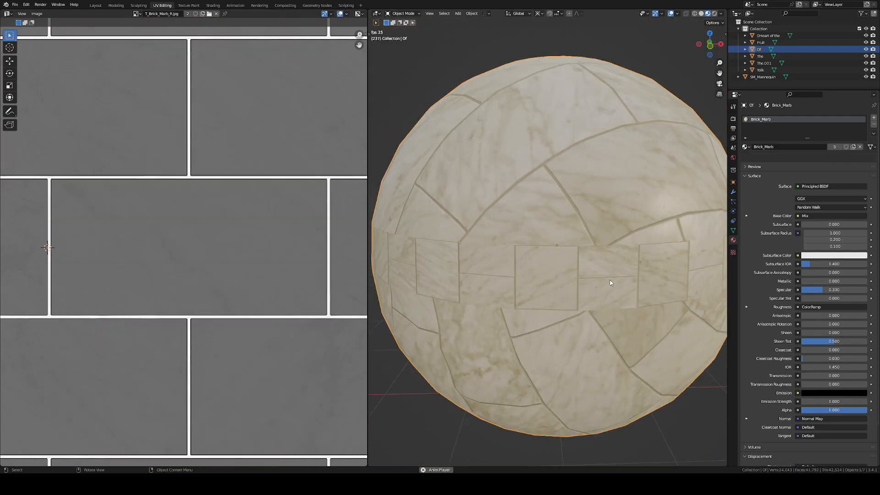
{"action": "scroll", "coordinate": [609, 282], "scroll_direction": "down", "scroll_amount": 3}
{"action": "middle_click_drag", "start_coordinate": [610, 283], "coordinate": [573, 274]}
{"action": "key", "text": "Tab"}
{"action": "scroll", "coordinate": [556, 273], "scroll_direction": "up", "scroll_amount": 4}
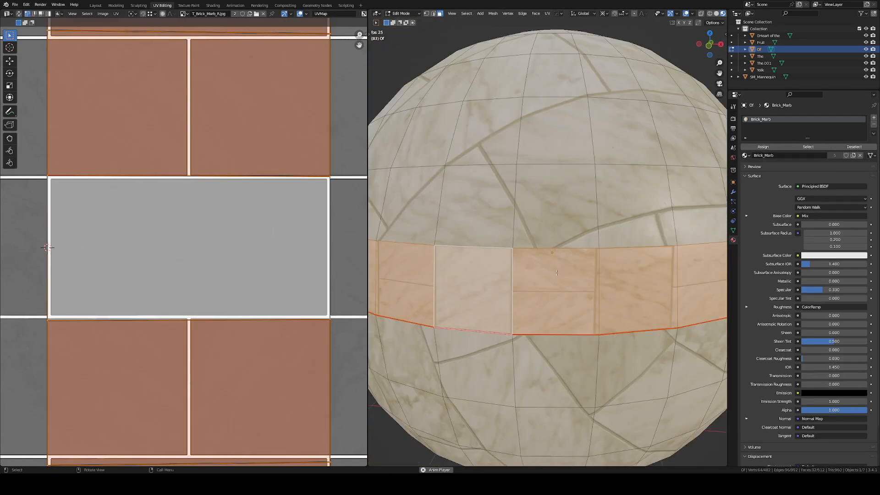
{"action": "left_click", "coordinate": [484, 277]}
{"action": "middle_click_drag", "start_coordinate": [484, 277], "coordinate": [507, 275]}
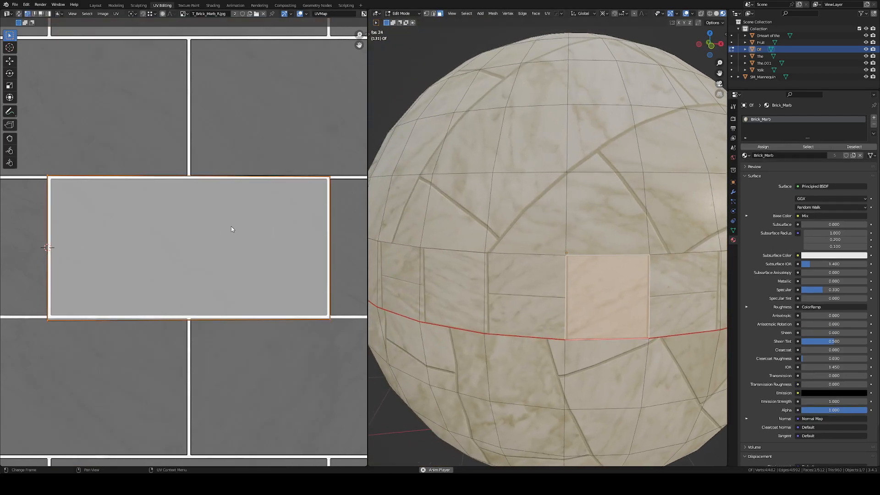
{"action": "scroll", "coordinate": [501, 271], "scroll_direction": "down", "scroll_amount": 4}
{"action": "middle_click_drag", "start_coordinate": [556, 259], "coordinate": [691, 273]}
{"action": "key", "text": "Tab"}
{"action": "scroll", "coordinate": [607, 227], "scroll_direction": "up", "scroll_amount": 3}
{"action": "scroll", "coordinate": [623, 277], "scroll_direction": "up", "scroll_amount": 4}
{"action": "scroll", "coordinate": [624, 275], "scroll_direction": "down", "scroll_amount": 4}
{"action": "scroll", "coordinate": [660, 267], "scroll_direction": "up", "scroll_amount": 4}
{"action": "scroll", "coordinate": [626, 269], "scroll_direction": "down", "scroll_amount": 2}
{"action": "scroll", "coordinate": [649, 271], "scroll_direction": "up", "scroll_amount": 4}
{"action": "scroll", "coordinate": [667, 268], "scroll_direction": "down", "scroll_amount": 4}
{"action": "scroll", "coordinate": [691, 273], "scroll_direction": "up", "scroll_amount": 4}
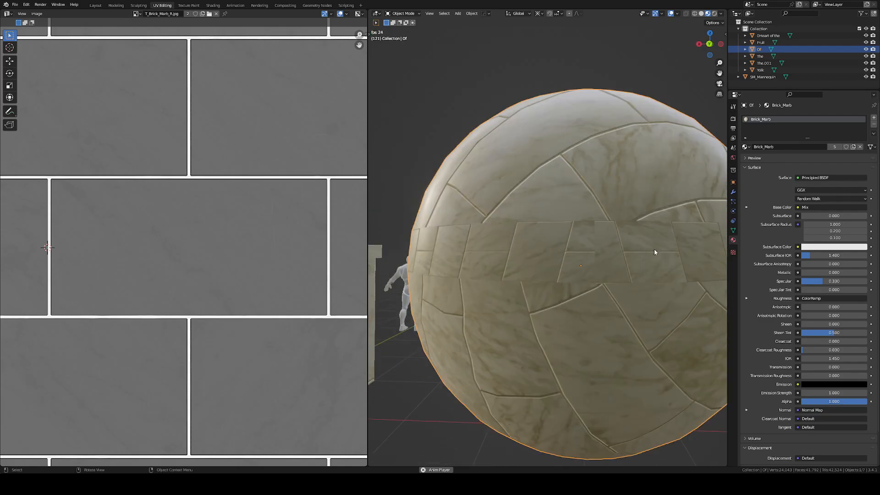
{"action": "key", "text": "Tab"}
{"action": "scroll", "coordinate": [646, 258], "scroll_direction": "down", "scroll_amount": 3}
{"action": "scroll", "coordinate": [603, 262], "scroll_direction": "down", "scroll_amount": 1}
{"action": "middle_click_drag", "start_coordinate": [619, 263], "coordinate": [562, 315]}
{"action": "scroll", "coordinate": [597, 267], "scroll_direction": "down", "scroll_amount": 2}
{"action": "scroll", "coordinate": [600, 270], "scroll_direction": "up", "scroll_amount": 5}
{"action": "scroll", "coordinate": [517, 275], "scroll_direction": "down", "scroll_amount": 5}
{"action": "scroll", "coordinate": [575, 299], "scroll_direction": "up", "scroll_amount": 5}
{"action": "scroll", "coordinate": [542, 308], "scroll_direction": "down", "scroll_amount": 3}
{"action": "scroll", "coordinate": [481, 306], "scroll_direction": "down", "scroll_amount": 2}
{"action": "scroll", "coordinate": [515, 311], "scroll_direction": "down", "scroll_amount": 2}
{"action": "scroll", "coordinate": [564, 316], "scroll_direction": "down", "scroll_amount": 2}
Reselect the fitted face above the seam and nudge its UV corners along Y onto the brick's horizontal joints.
{"action": "left_click", "coordinate": [570, 304]}
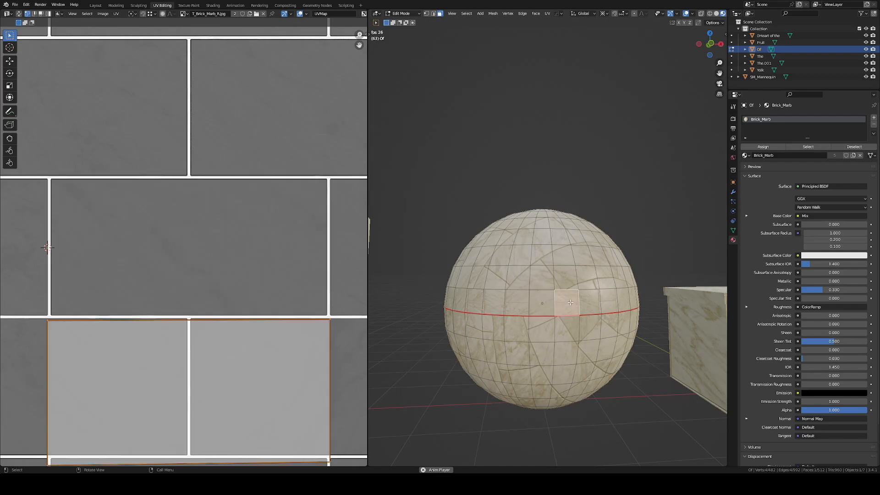
{"action": "scroll", "coordinate": [570, 304], "scroll_direction": "up", "scroll_amount": 2}
{"action": "scroll", "coordinate": [550, 307], "scroll_direction": "down", "scroll_amount": 1}
{"action": "left_click", "coordinate": [529, 304]}
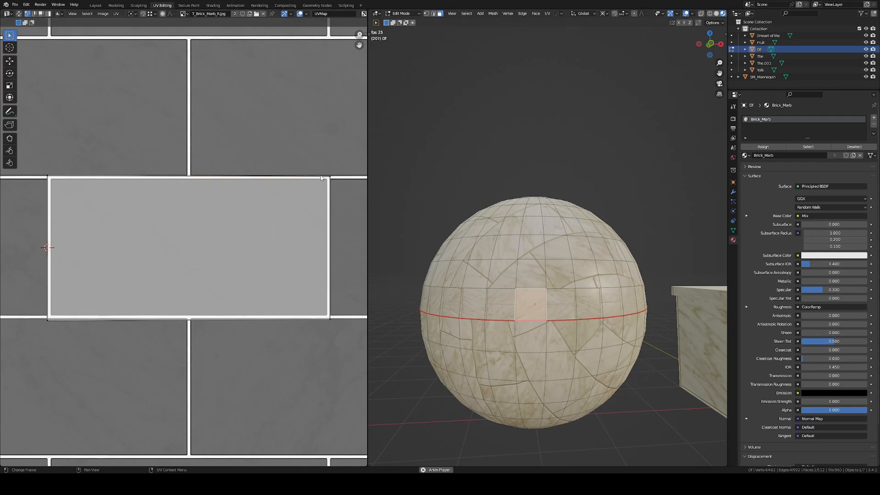
{"action": "key", "text": "g"}
{"action": "key", "text": "y"}
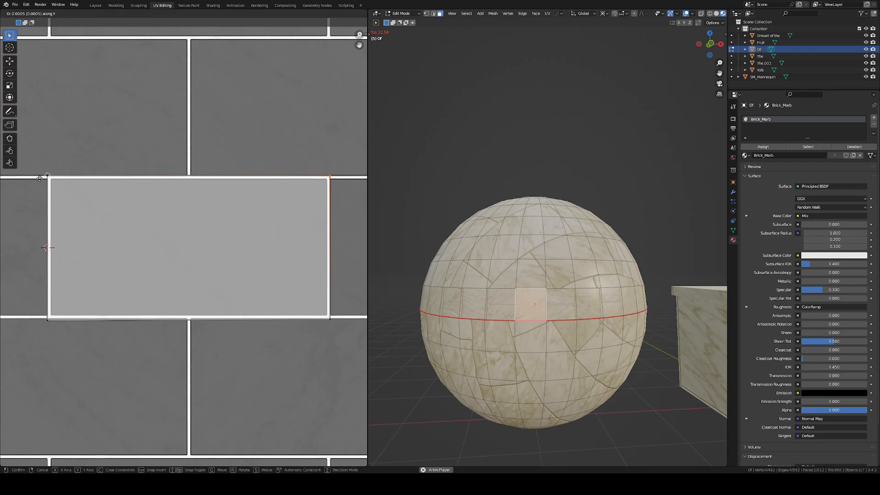
{"action": "left_click", "coordinate": [41, 178], "text": "ctrl"}
{"action": "left_click_drag", "start_coordinate": [22, 289], "coordinate": [102, 350]}
{"action": "key", "text": "g"}
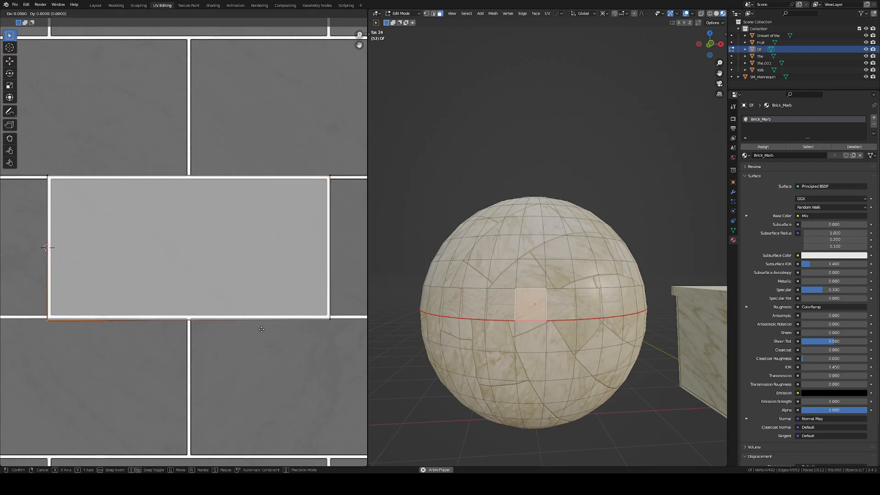
{"action": "key", "text": "y"}
{"action": "left_click", "coordinate": [331, 318], "text": "ctrl"}
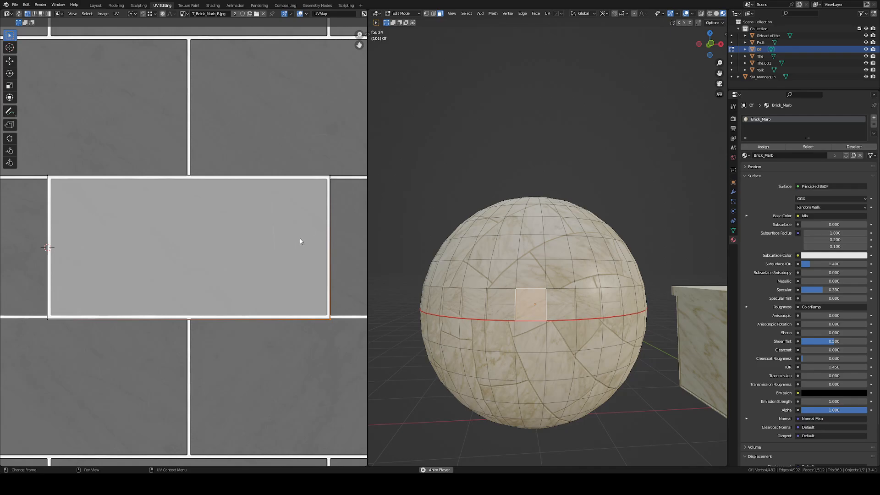
Select the whole face ring above the seam and unwrap it again with Follow Active Quads in Length Average mode.
{"action": "scroll", "coordinate": [533, 285], "scroll_direction": "up", "scroll_amount": 3}
{"action": "left_click", "coordinate": [532, 285], "text": "alt"}
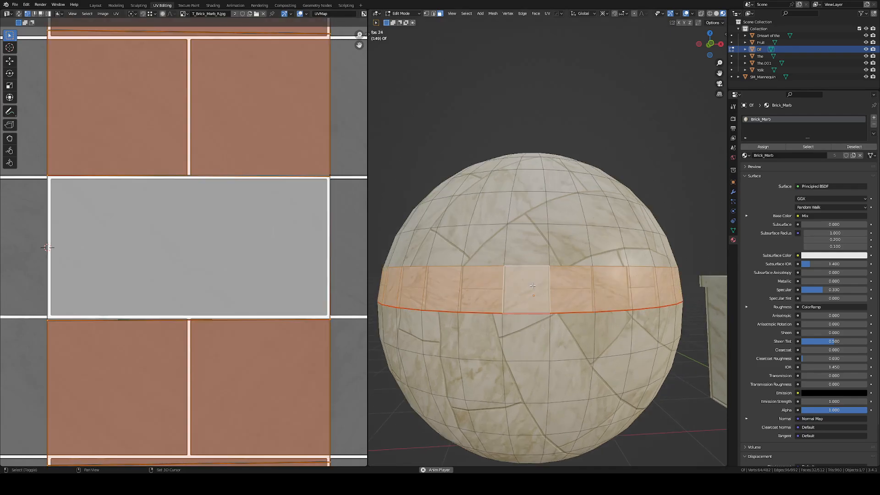
{"action": "key", "text": "u"}
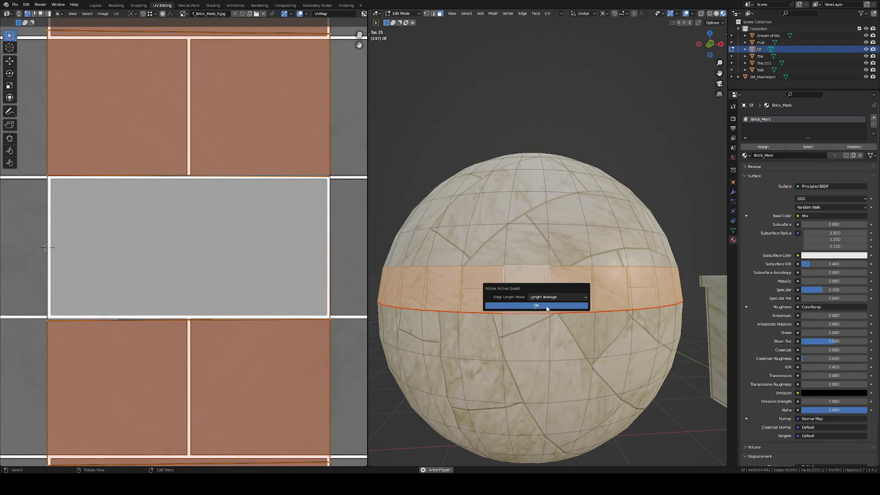
{"action": "left_click", "coordinate": [536, 306]}
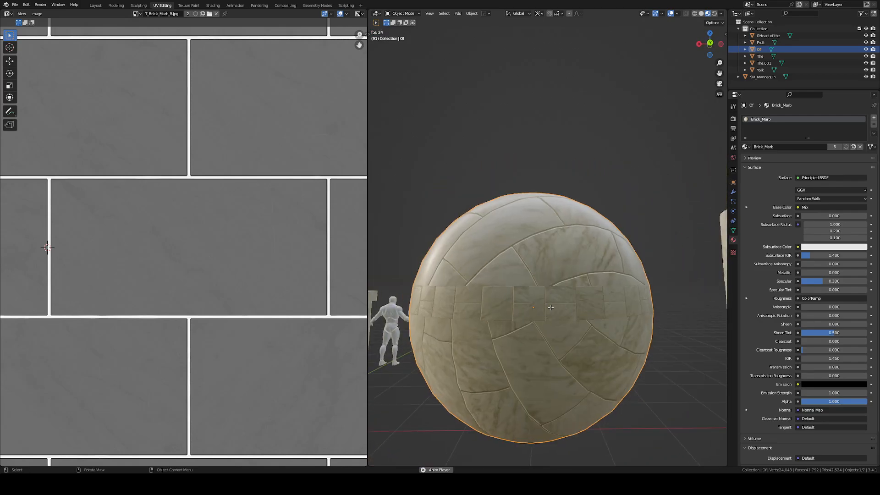
Shift the ring's UVs along Y by roughly half a brick to offset the brick pattern around the sphere.
{"action": "key", "text": "Tab"}
{"action": "scroll", "coordinate": [298, 243], "scroll_direction": "down", "scroll_amount": 2}
{"action": "scroll", "coordinate": [292, 241], "scroll_direction": "up", "scroll_amount": 1}
{"action": "key", "text": "g"}
{"action": "key", "text": "y"}
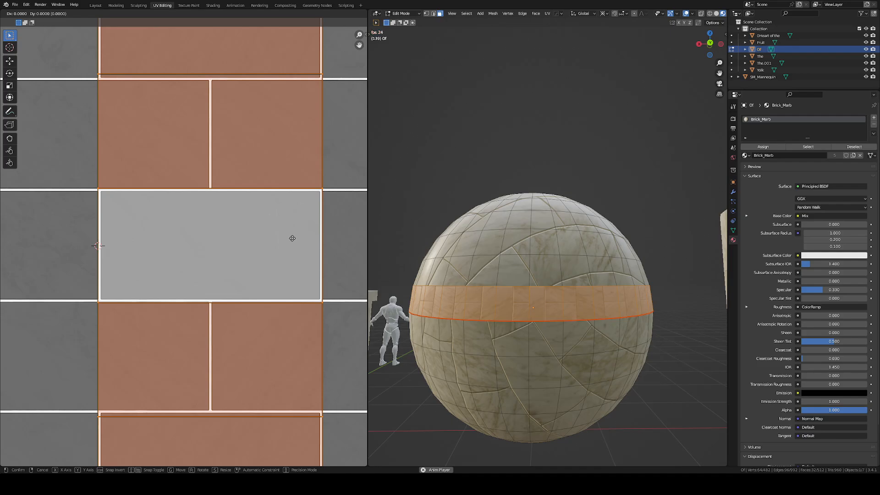
{"action": "left_click", "coordinate": [293, 240]}
{"action": "scroll", "coordinate": [291, 239], "scroll_direction": "up", "scroll_amount": 1}
{"action": "key", "text": "g"}
{"action": "key", "text": "y"}
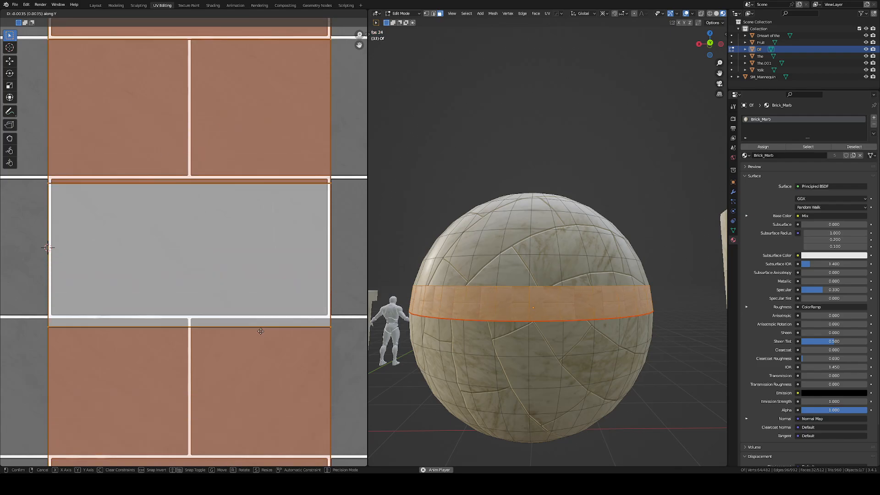
{"action": "left_click", "coordinate": [139, 21]}
Examine the shifted brick band around the sphere from several sides.
{"action": "key", "text": "Tab"}
{"action": "scroll", "coordinate": [562, 298], "scroll_direction": "down", "scroll_amount": 3}
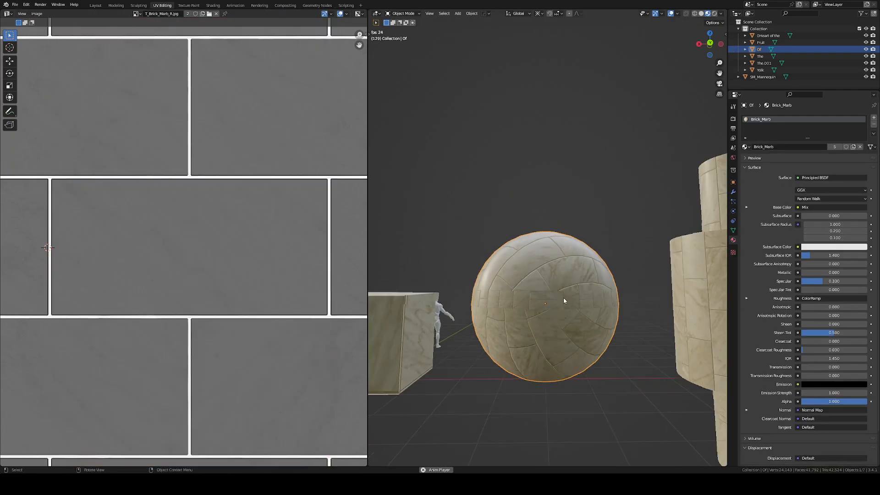
{"action": "middle_click_drag", "start_coordinate": [562, 297], "coordinate": [615, 280]}
{"action": "scroll", "coordinate": [614, 261], "scroll_direction": "down", "scroll_amount": 3}
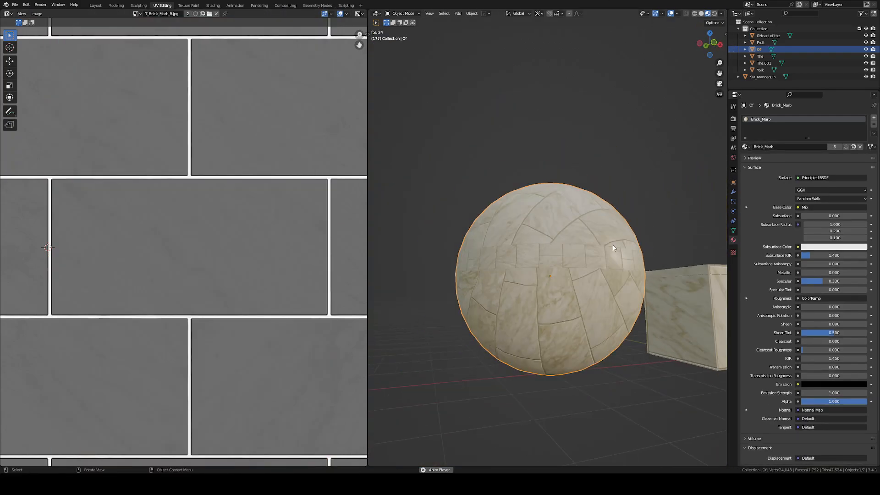
{"action": "key", "text": "Tab"}
{"action": "scroll", "coordinate": [526, 270], "scroll_direction": "up", "scroll_amount": 3}
{"action": "scroll", "coordinate": [526, 271], "scroll_direction": "down", "scroll_amount": 1}
{"action": "scroll", "coordinate": [526, 271], "scroll_direction": "down", "scroll_amount": 2}
{"action": "scroll", "coordinate": [526, 270], "scroll_direction": "up", "scroll_amount": 2}
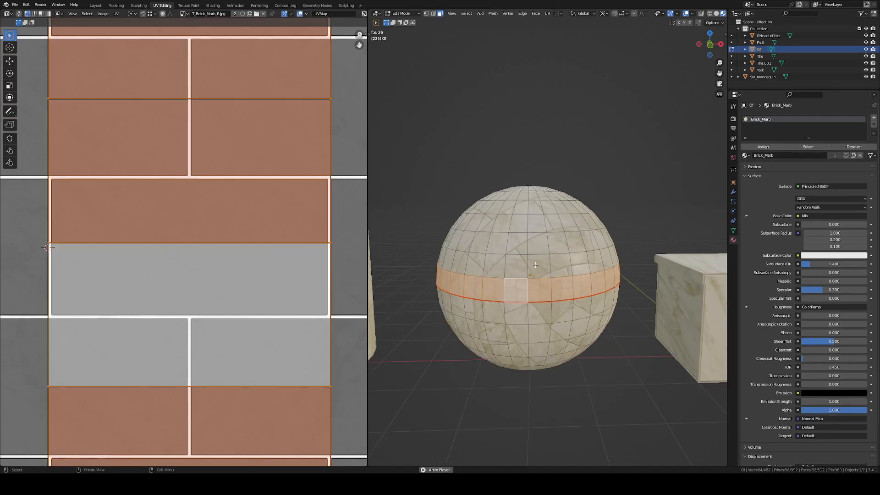
{"action": "middle_click_drag", "start_coordinate": [526, 270], "coordinate": [542, 260]}
{"action": "scroll", "coordinate": [548, 246], "scroll_direction": "up", "scroll_amount": 2}
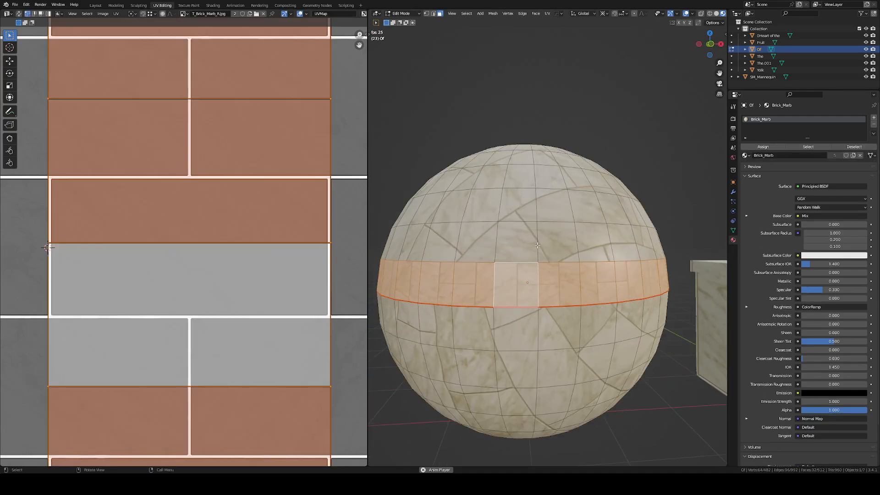
Add a centred loop cut through the ring of faces just above the brick band.
{"action": "left_click", "coordinate": [544, 250]}
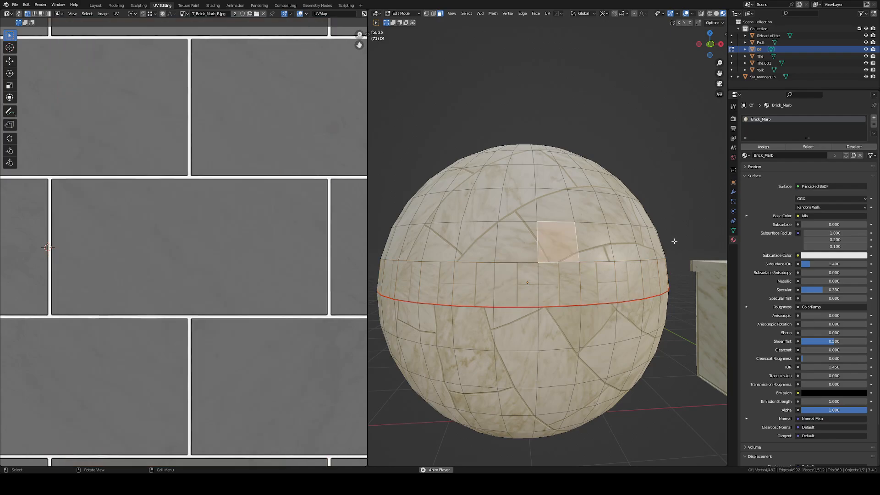
{"action": "scroll", "coordinate": [536, 257], "scroll_direction": "up", "scroll_amount": 2}
{"action": "scroll", "coordinate": [536, 257], "scroll_direction": "down", "scroll_amount": 2}
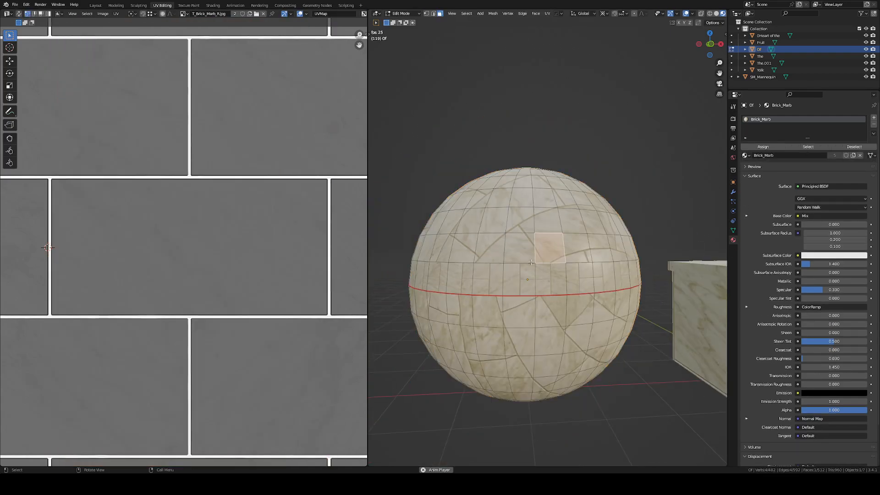
{"action": "scroll", "coordinate": [536, 252], "scroll_direction": "up", "scroll_amount": 3}
{"action": "scroll", "coordinate": [536, 249], "scroll_direction": "down", "scroll_amount": 1}
{"action": "key", "text": "ctrl+r"}
{"action": "left_click", "coordinate": [536, 247]}
{"action": "right_click", "coordinate": [537, 247]}
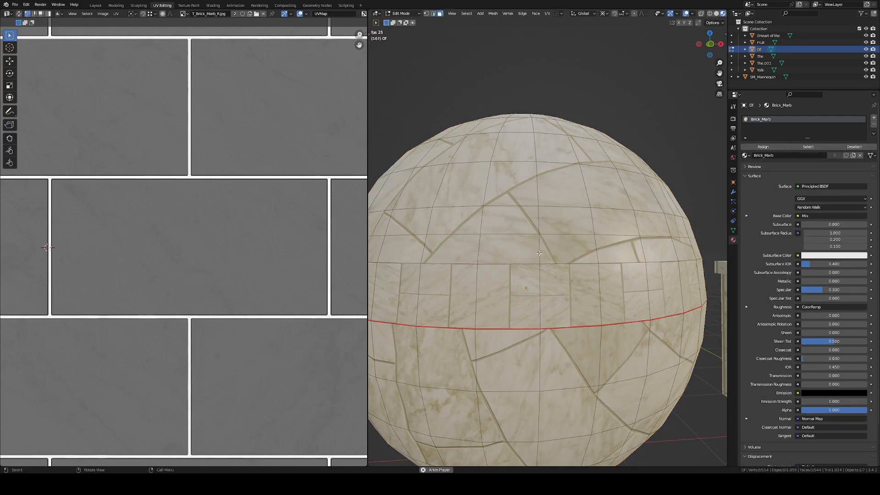
Unwrap one face in the lower half of the split ring on its own and scale its UVs down.
{"action": "left_click", "coordinate": [537, 248], "text": "alt"}
{"action": "left_click", "coordinate": [520, 247]}
{"action": "key", "text": "u"}
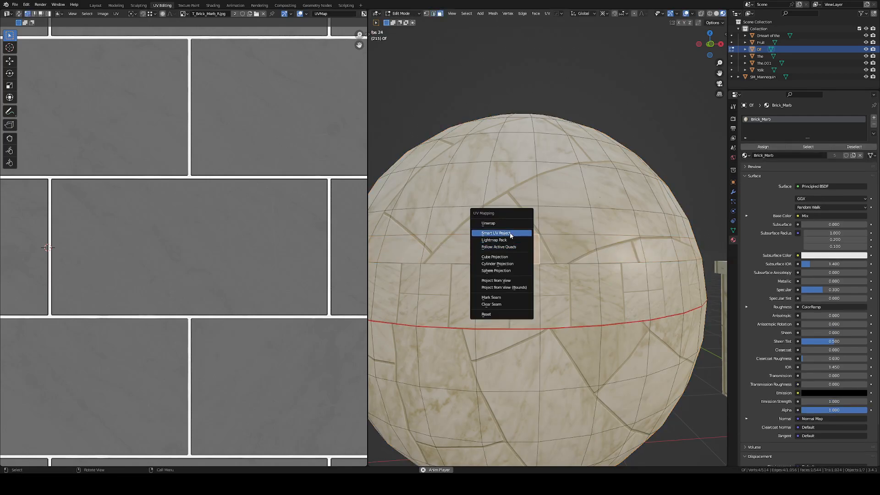
{"action": "left_click", "coordinate": [504, 223]}
{"action": "scroll", "coordinate": [235, 184], "scroll_direction": "down", "scroll_amount": 7}
{"action": "key", "text": "s"}
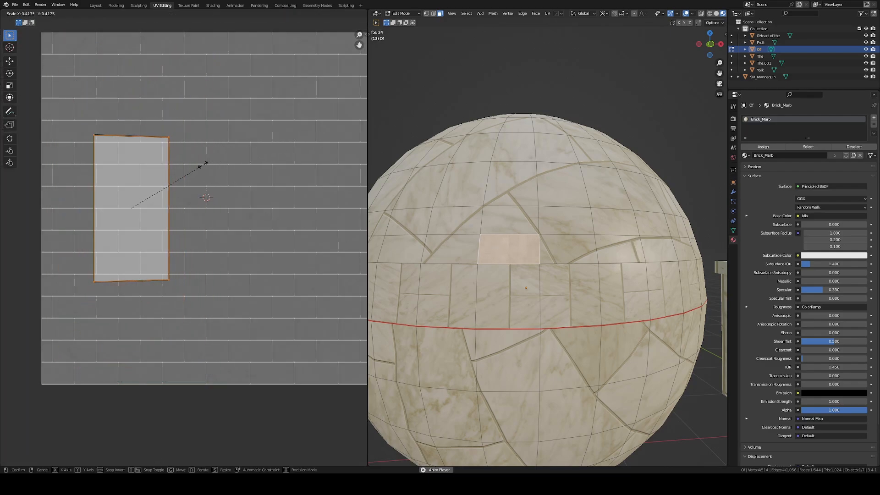
{"action": "left_click", "coordinate": [129, 209]}
Shrink the UV face over a horizontal mortar joint and rotate it to lie lengthwise along the joint.
{"action": "scroll", "coordinate": [129, 209], "scroll_direction": "up", "scroll_amount": 4}
{"action": "scroll", "coordinate": [183, 200], "scroll_direction": "up", "scroll_amount": 2}
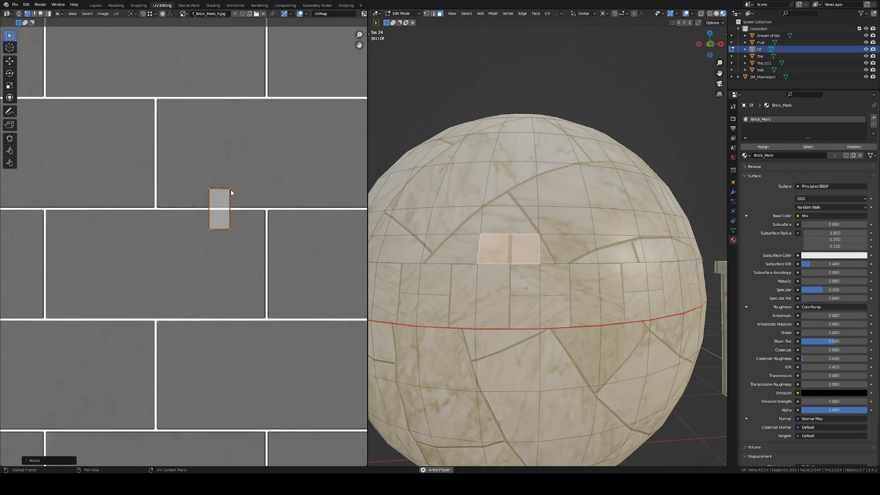
{"action": "key", "text": "s"}
{"action": "left_click", "coordinate": [225, 203]}
{"action": "scroll", "coordinate": [225, 202], "scroll_direction": "up", "scroll_amount": 6}
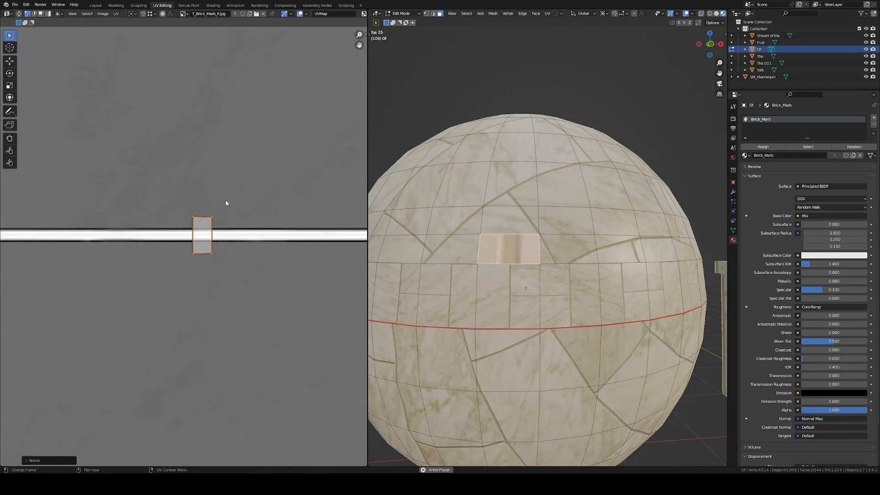
{"action": "key", "text": "r"}
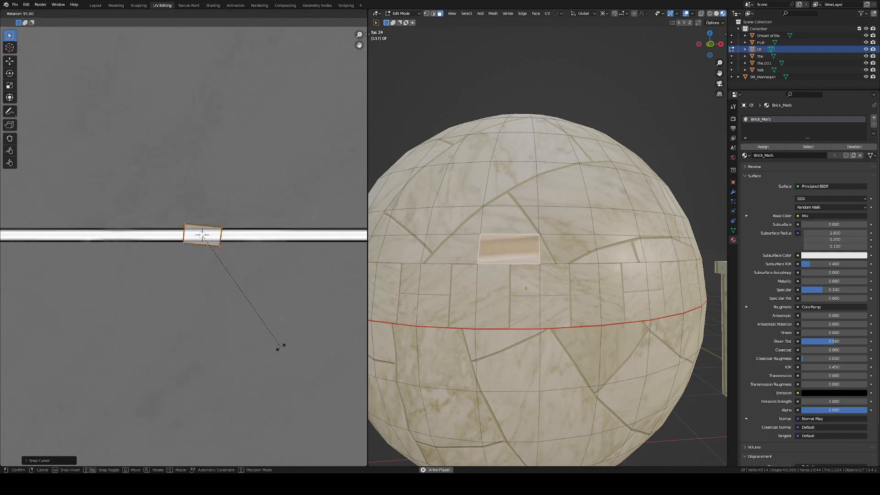
{"action": "left_click", "coordinate": [287, 341]}
Align the UV face's two upper corners along X with its lower corners to make it rectangular.
{"action": "scroll", "coordinate": [227, 297], "scroll_direction": "up", "scroll_amount": 5}
{"action": "middle_click_drag", "start_coordinate": [68, 63], "coordinate": [137, 109]}
{"action": "left_click_drag", "start_coordinate": [115, 83], "coordinate": [207, 133]}
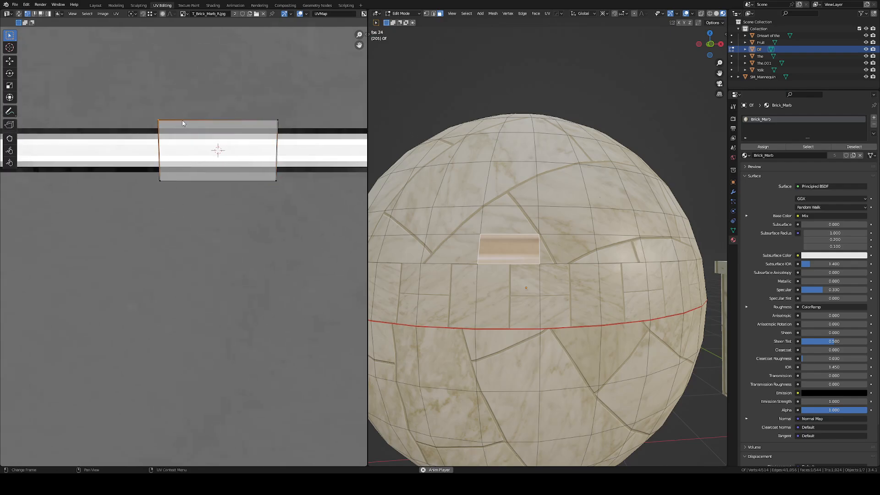
{"action": "key", "text": "g"}
{"action": "key", "text": "x"}
{"action": "left_click", "coordinate": [171, 161]}
{"action": "left_click_drag", "start_coordinate": [243, 106], "coordinate": [298, 141]}
{"action": "key", "text": "g"}
{"action": "key", "text": "x"}
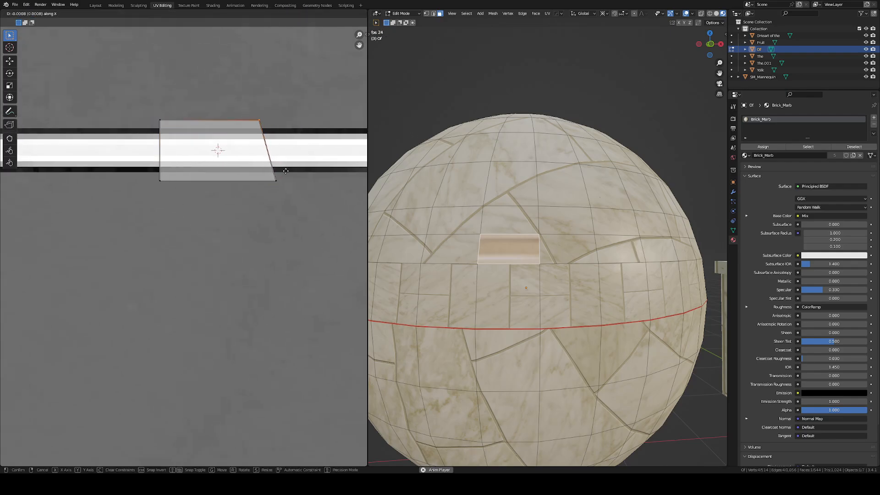
{"action": "left_click", "coordinate": [285, 171]}
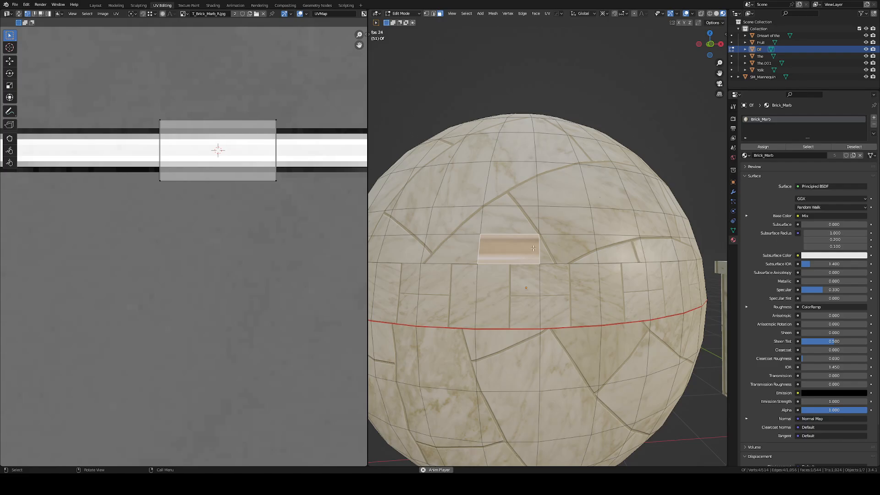
Select the narrow face ring and unwrap it with Follow Active Quads from the face on the mortar joint.
{"action": "left_click", "coordinate": [540, 247], "text": "alt"}
{"action": "key", "text": "ctrl+z"}
{"action": "left_click", "coordinate": [538, 250], "text": "alt"}
{"action": "key", "text": "u"}
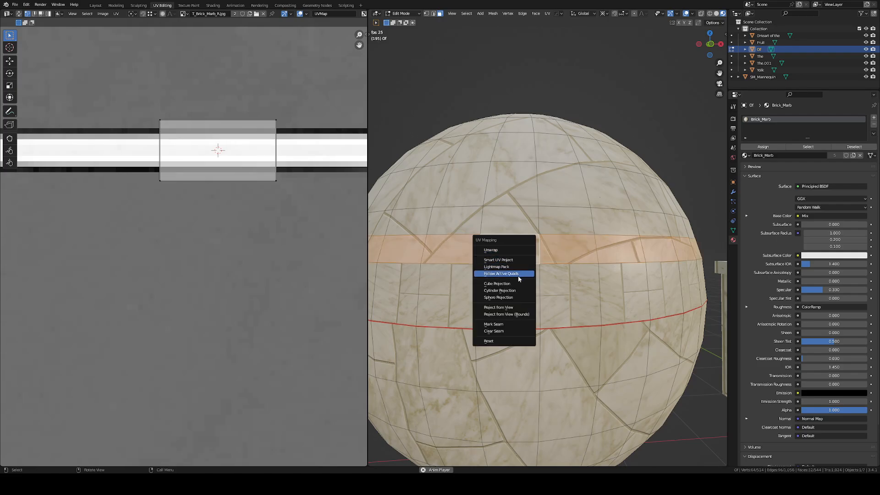
{"action": "left_click", "coordinate": [521, 275]}
{"action": "left_click", "coordinate": [540, 296]}
{"action": "key", "text": "Tab"}
{"action": "scroll", "coordinate": [589, 241], "scroll_direction": "down", "scroll_amount": 4}
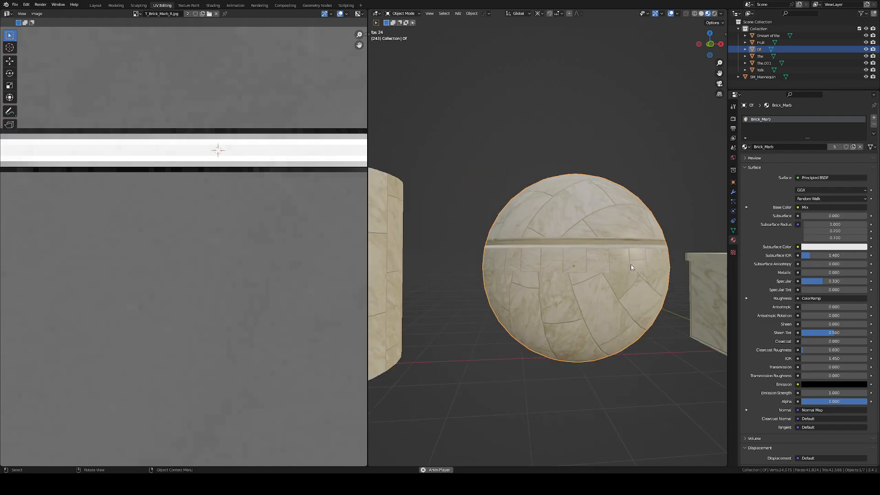
Add a centred loop cut through the ring of faces just below the sphere's seam.
{"action": "scroll", "coordinate": [590, 263], "scroll_direction": "up", "scroll_amount": 5}
{"action": "key", "text": "Tab"}
{"action": "key", "text": "ctrl+r"}
{"action": "left_click", "coordinate": [545, 305]}
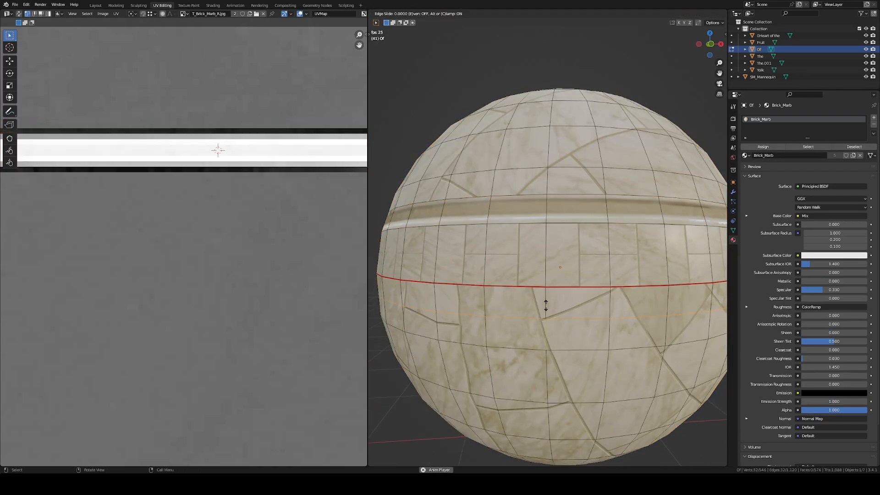
{"action": "scroll", "coordinate": [573, 289], "scroll_direction": "down", "scroll_amount": 4}
{"action": "scroll", "coordinate": [586, 281], "scroll_direction": "up", "scroll_amount": 3}
{"action": "key", "text": "Tab"}
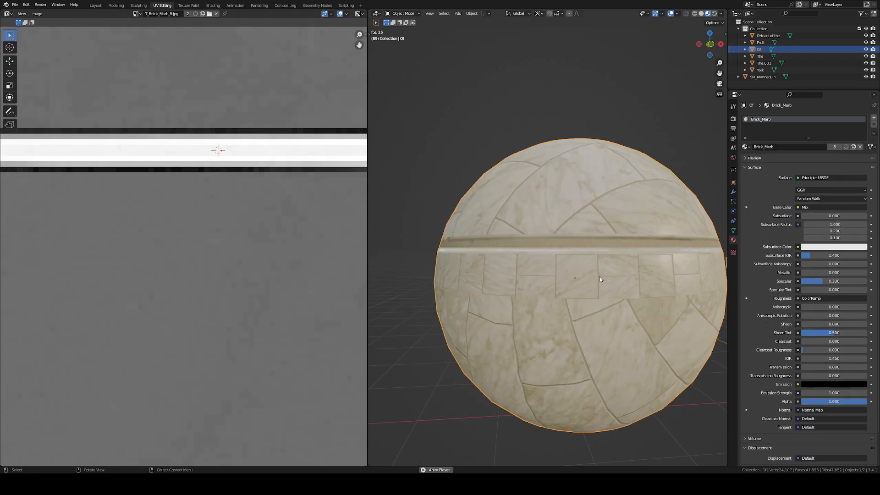
{"action": "key", "text": "Tab"}
{"action": "key", "text": "Tab"}
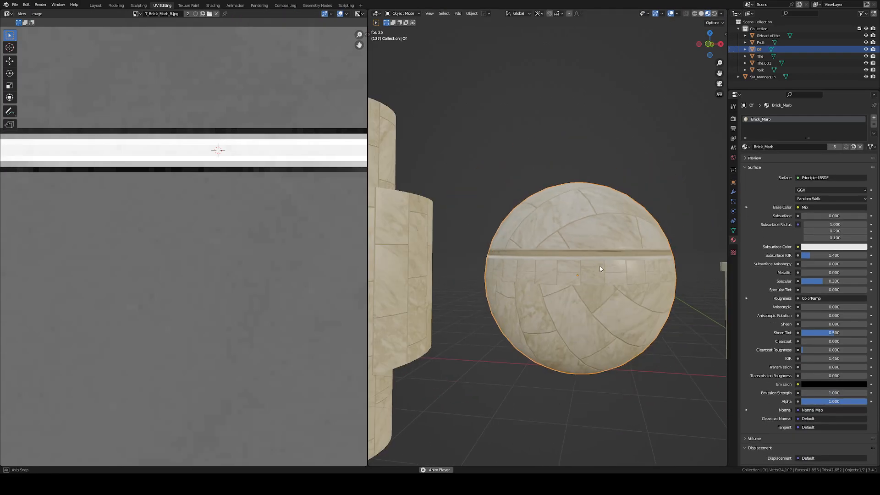
{"action": "key", "text": "Tab"}
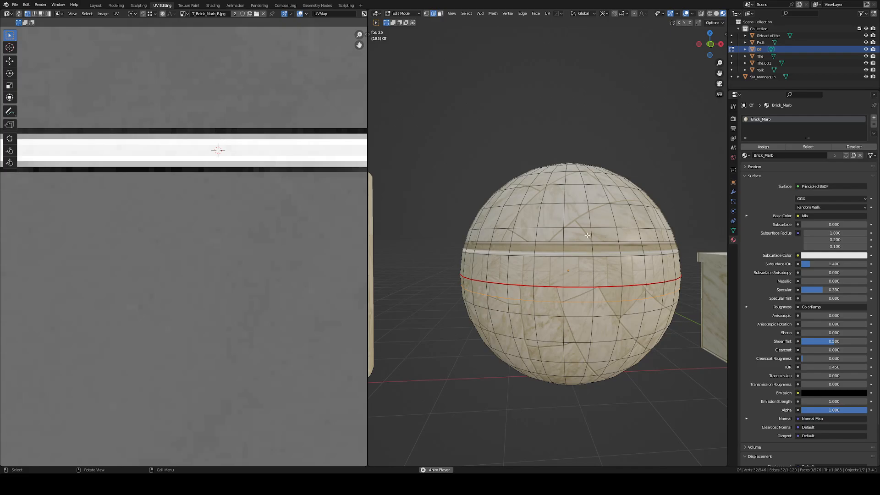
Select the edge loop along the upper side of the mortar-textured band and mark it as a seam.
{"action": "left_click", "coordinate": [581, 249], "text": "alt"}
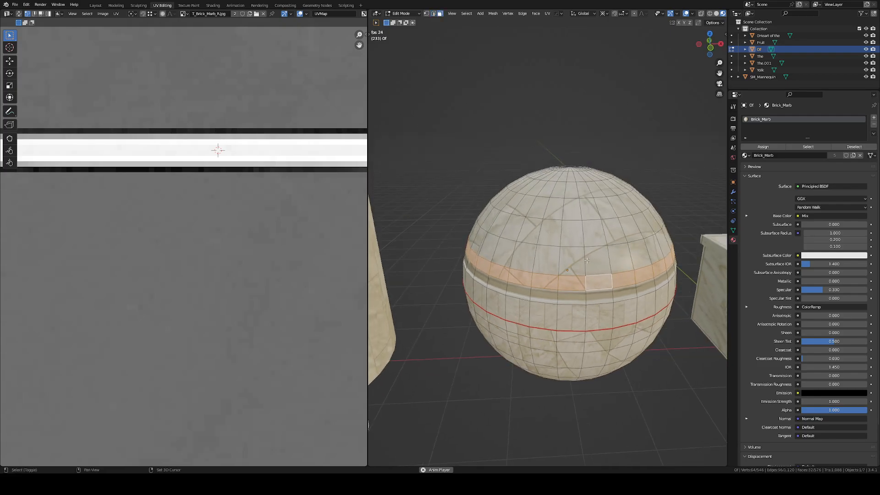
{"action": "left_click", "coordinate": [581, 257], "text": "shift"}
{"action": "key", "text": "2"}
{"action": "left_click", "coordinate": [594, 290], "text": "alt"}
{"action": "key", "text": "ctrl+e"}
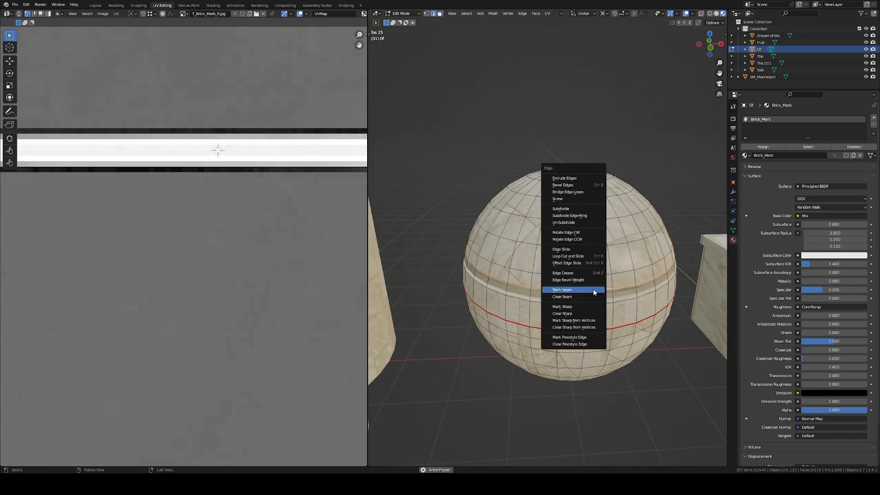
{"action": "left_click", "coordinate": [583, 289]}
Select all linked faces of the sphere's cap above the band's upper seam and unwrap them.
{"action": "scroll", "coordinate": [582, 268], "scroll_direction": "down", "scroll_amount": 1}
{"action": "key", "text": "3"}
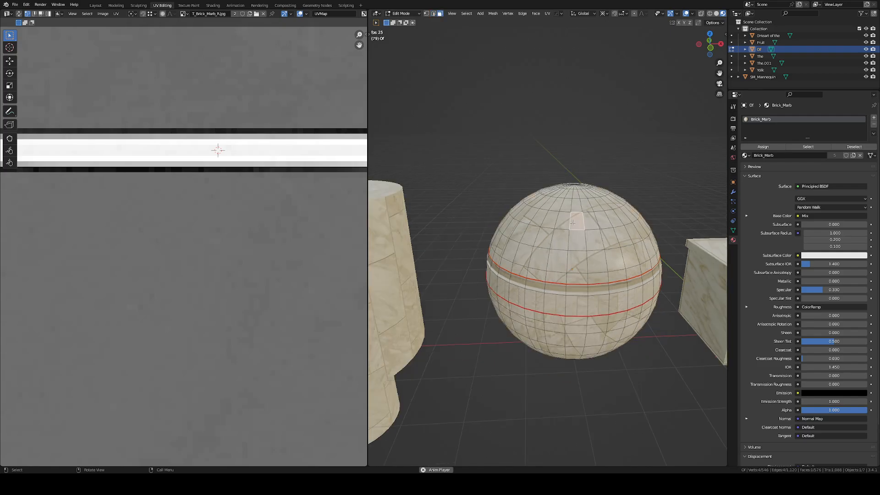
{"action": "key", "text": "l"}
{"action": "scroll", "coordinate": [578, 226], "scroll_direction": "up", "scroll_amount": 1}
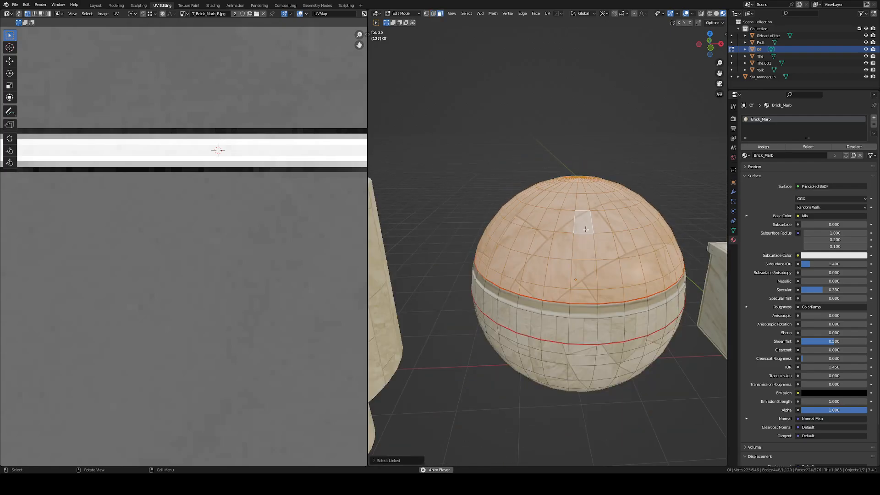
{"action": "key", "text": "u"}
{"action": "left_click", "coordinate": [570, 205]}
{"action": "scroll", "coordinate": [595, 234], "scroll_direction": "up", "scroll_amount": 1}
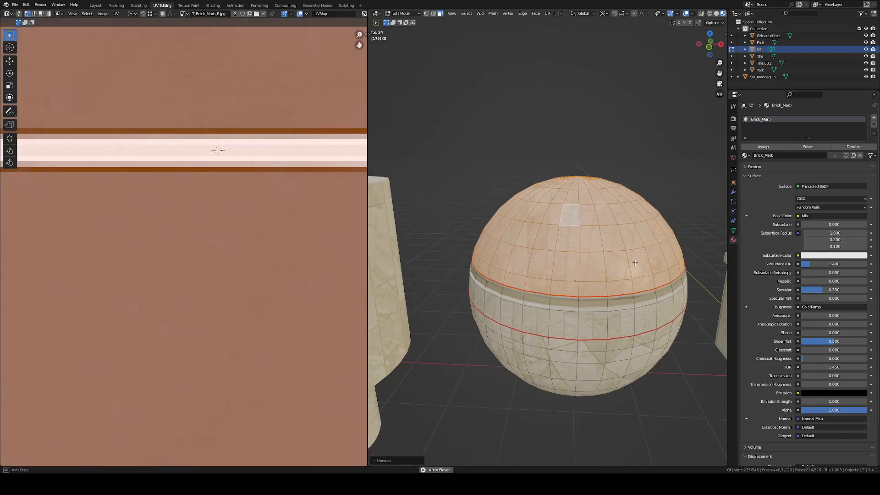
{"action": "key", "text": "Tab"}
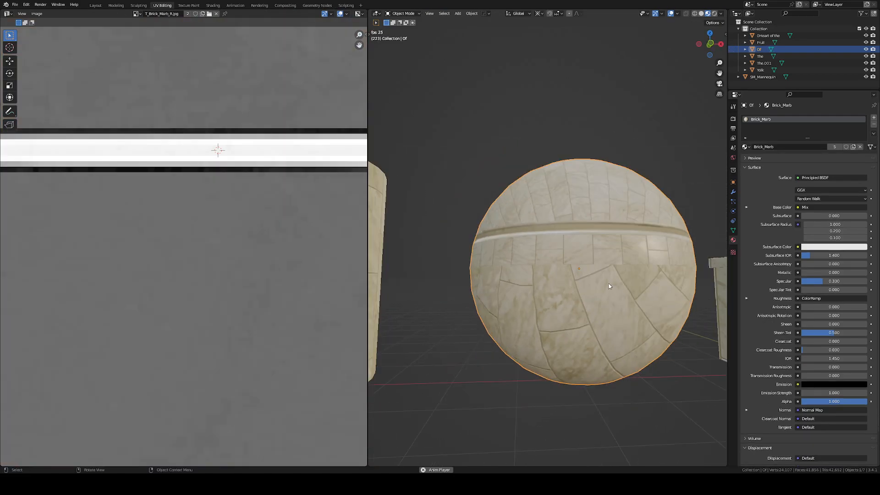
Select the whole sphere mesh and symmetrize it so the lower half mirrors the upper half.
{"action": "key", "text": "Tab"}
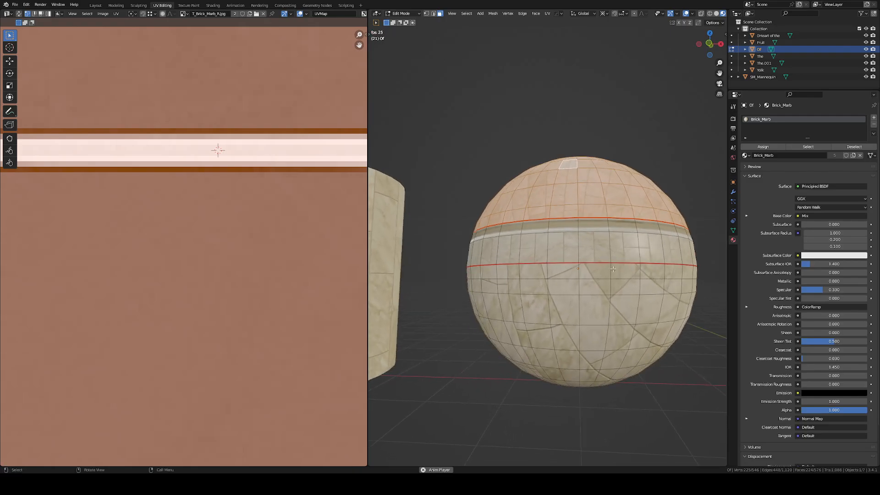
{"action": "key", "text": "a"}
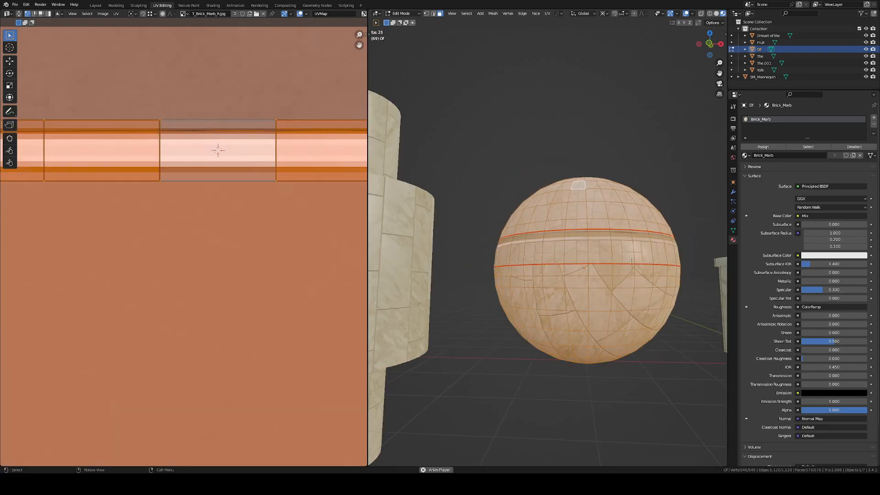
{"action": "key", "text": "q"}
{"action": "left_click", "coordinate": [616, 282]}
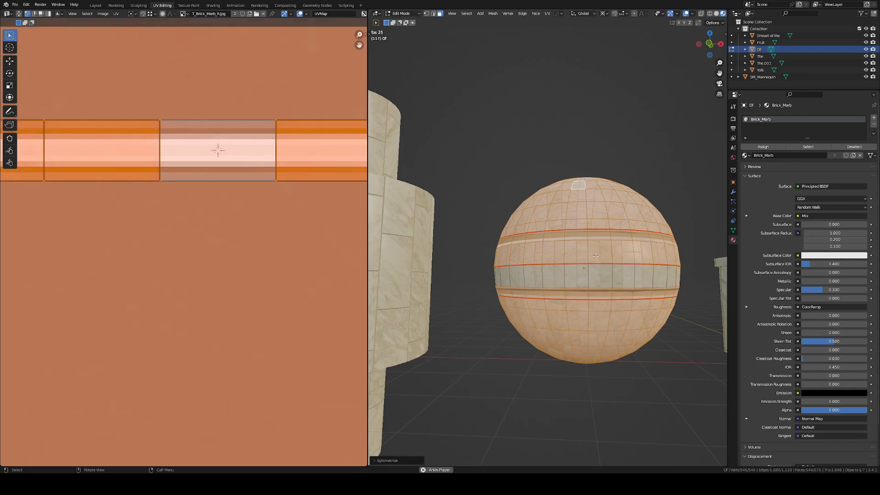
{"action": "left_click", "coordinate": [380, 460]}
{"action": "key", "text": "Tab"}
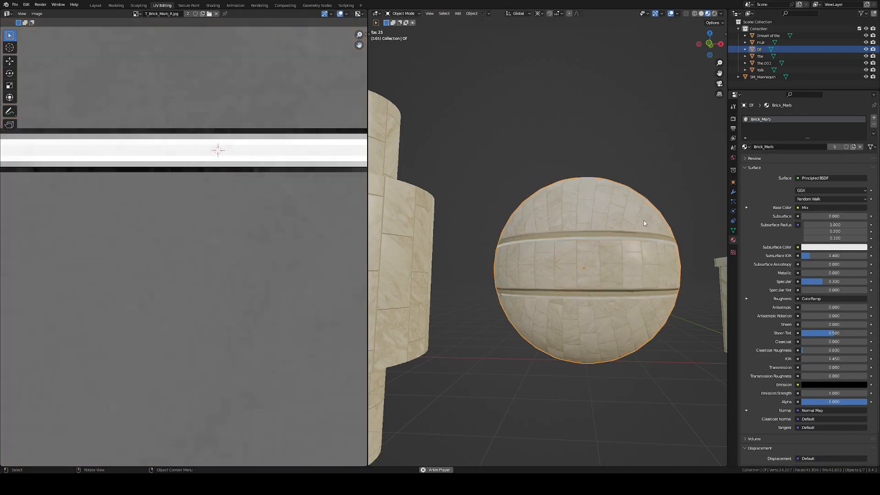
Examine the symmetrized sphere's banding and brick texture, and compare it with the neighbouring models.
{"action": "middle_click_drag", "start_coordinate": [643, 223], "coordinate": [641, 268]}
{"action": "key", "text": "Tab"}
{"action": "scroll", "coordinate": [615, 265], "scroll_direction": "up", "scroll_amount": 2}
{"action": "key", "text": "Tab"}
{"action": "scroll", "coordinate": [621, 262], "scroll_direction": "down", "scroll_amount": 3}
{"action": "middle_click_drag", "start_coordinate": [642, 268], "coordinate": [578, 270], "text": "shift"}
{"action": "scroll", "coordinate": [578, 270], "scroll_direction": "down", "scroll_amount": 2}
{"action": "middle_click_drag", "start_coordinate": [706, 269], "coordinate": [618, 302], "text": "shift"}
{"action": "scroll", "coordinate": [590, 271], "scroll_direction": "down", "scroll_amount": 3}
{"action": "scroll", "coordinate": [591, 274], "scroll_direction": "down", "scroll_amount": 1}
{"action": "scroll", "coordinate": [592, 271], "scroll_direction": "up", "scroll_amount": 6}
{"action": "middle_click_drag", "start_coordinate": [403, 209], "coordinate": [585, 206], "text": "shift"}
{"action": "scroll", "coordinate": [584, 206], "scroll_direction": "up", "scroll_amount": 2}
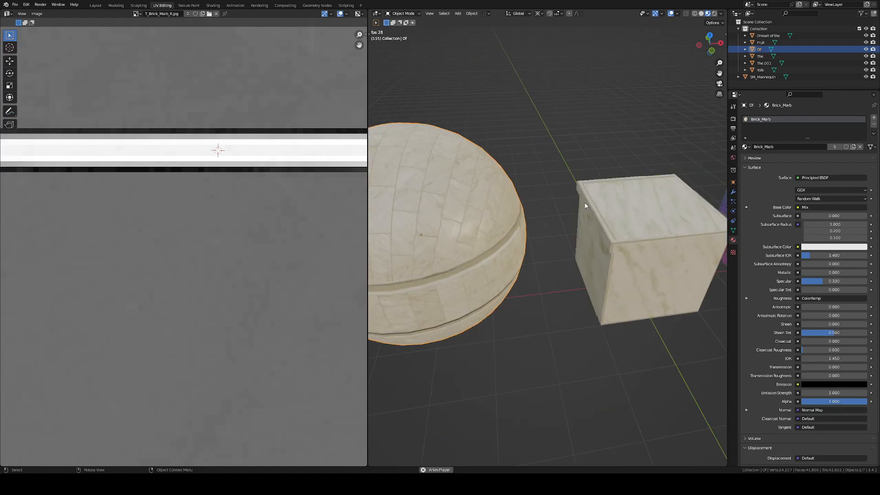
{"action": "scroll", "coordinate": [584, 206], "scroll_direction": "down", "scroll_amount": 5}
{"action": "mouse_move", "coordinate": [524, 259]}
{"action": "middle_mouse_down", "text": "shift"}
{"action": "mouse_move", "coordinate": [589, 257]}
{"action": "mouse_move", "coordinate": [581, 225]}
{"action": "mouse_move", "coordinate": [522, 247]}
{"action": "middle_mouse_up", "text": "shift"}
{"action": "scroll", "coordinate": [589, 257], "scroll_direction": "down", "scroll_amount": 2}
{"action": "middle_click_drag", "start_coordinate": [522, 246], "coordinate": [534, 255]}
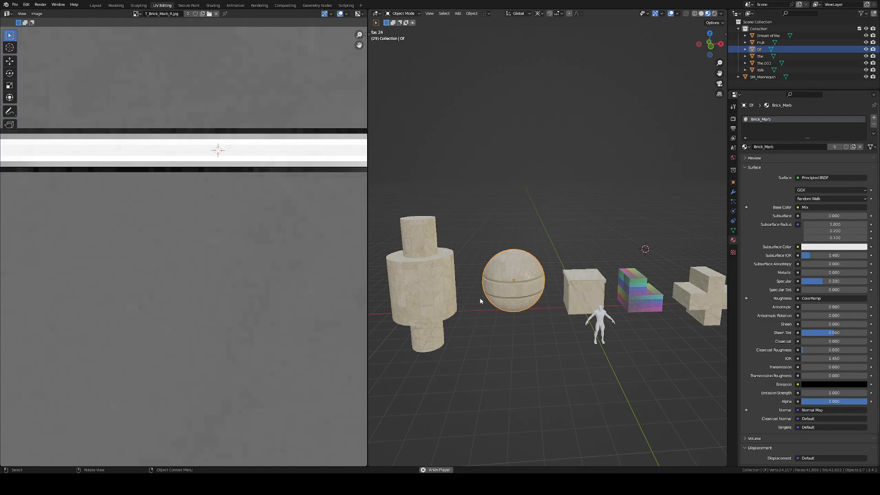
Select all of the sphere's faces in Edit Mode to display every UV island over the brick image.
{"action": "scroll", "coordinate": [504, 270], "scroll_direction": "up", "scroll_amount": 9}
{"action": "scroll", "coordinate": [526, 285], "scroll_direction": "down", "scroll_amount": 7}
{"action": "key", "text": "Tab"}
{"action": "scroll", "coordinate": [530, 296], "scroll_direction": "up", "scroll_amount": 2}
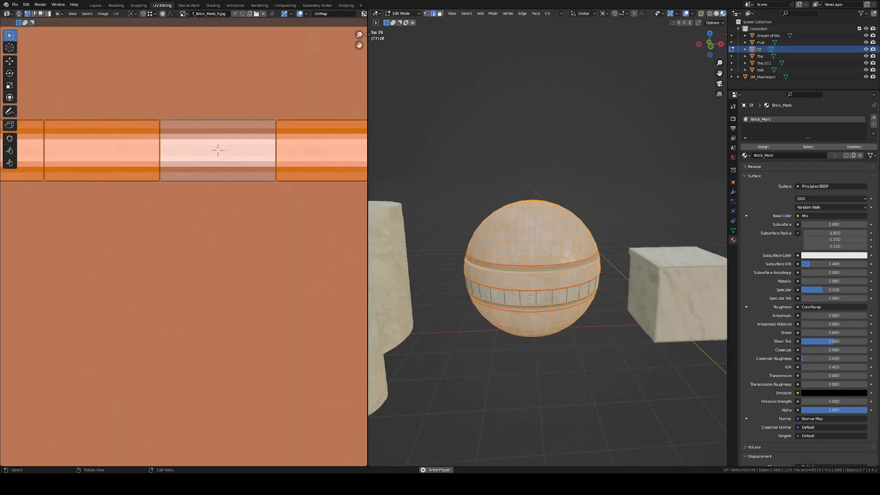
{"action": "scroll", "coordinate": [227, 247], "scroll_direction": "down", "scroll_amount": 8}
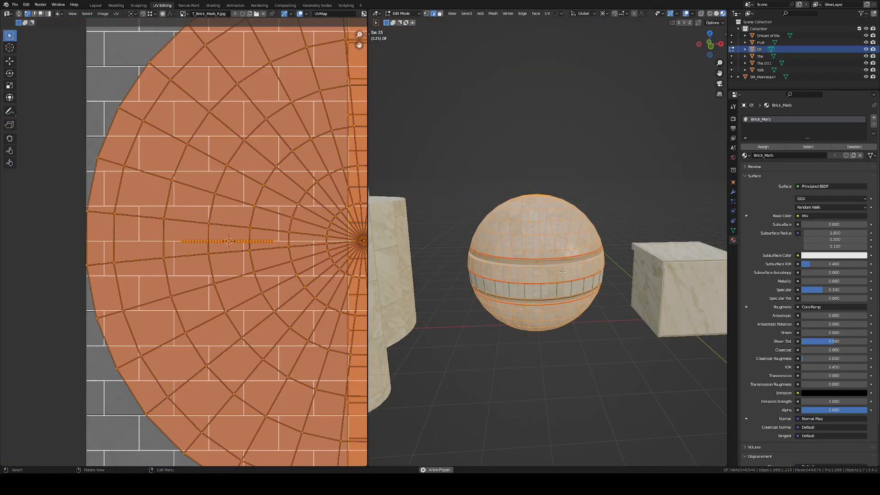
{"action": "key", "text": "a"}
{"action": "scroll", "coordinate": [563, 272], "scroll_direction": "down", "scroll_amount": 2}
{"action": "scroll", "coordinate": [562, 256], "scroll_direction": "up", "scroll_amount": 7}
{"action": "scroll", "coordinate": [562, 252], "scroll_direction": "down", "scroll_amount": 8}
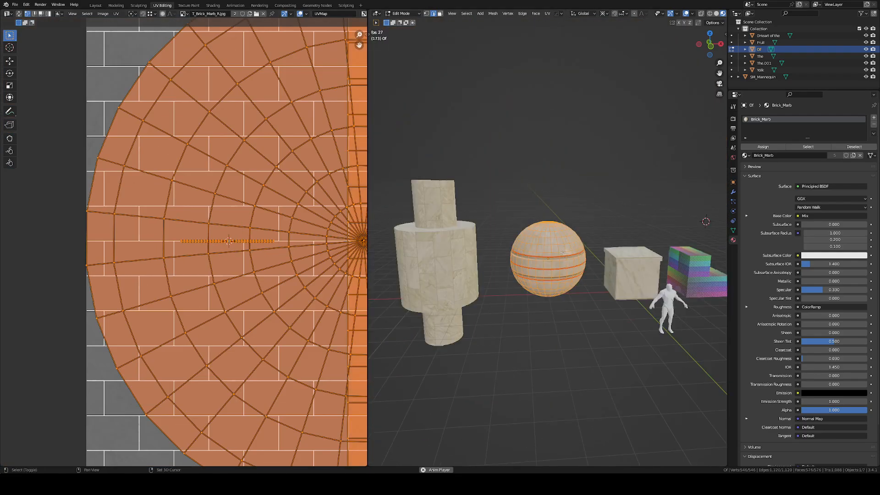
{"action": "middle_click_drag", "start_coordinate": [563, 251], "coordinate": [606, 238], "text": "shift"}
{"action": "scroll", "coordinate": [606, 238], "scroll_direction": "up", "scroll_amount": 7}
{"action": "scroll", "coordinate": [606, 237], "scroll_direction": "down", "scroll_amount": 5}
{"action": "middle_click_drag", "start_coordinate": [656, 206], "coordinate": [616, 206], "text": "shift"}
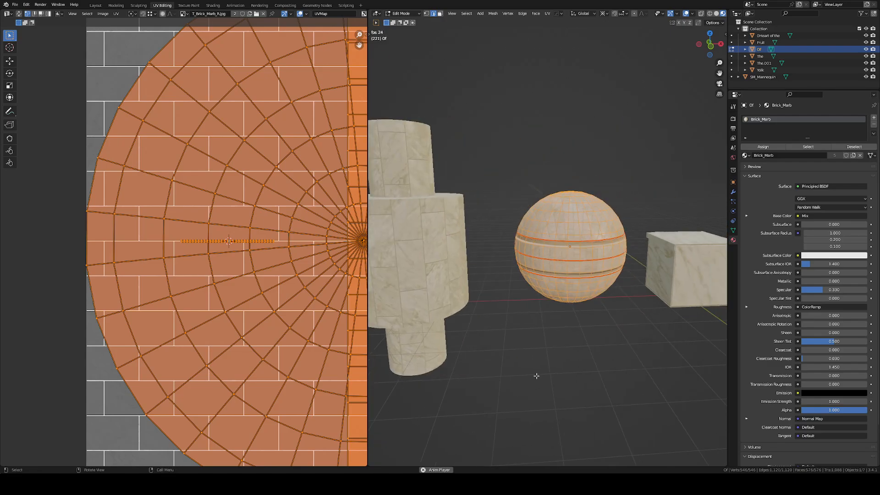
Scale all of the sphere's UVs to 0 along X and view the stretched texture in Object Mode.
{"action": "scroll", "coordinate": [248, 197], "scroll_direction": "down", "scroll_amount": 6}
{"action": "middle_click_drag", "start_coordinate": [308, 189], "coordinate": [180, 196]}
{"action": "scroll", "coordinate": [180, 196], "scroll_direction": "up", "scroll_amount": 3}
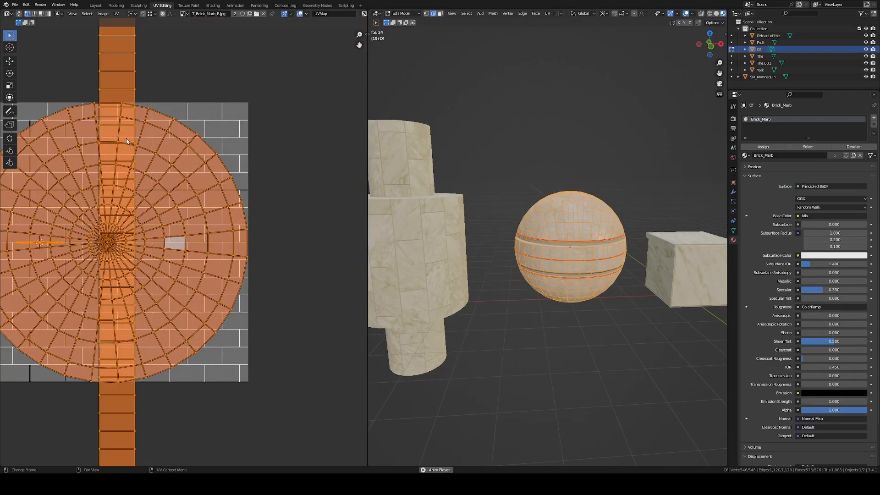
{"action": "middle_click_drag", "start_coordinate": [127, 141], "coordinate": [213, 135]}
{"action": "scroll", "coordinate": [213, 135], "scroll_direction": "down", "scroll_amount": 2}
{"action": "type", "text": "sx"}
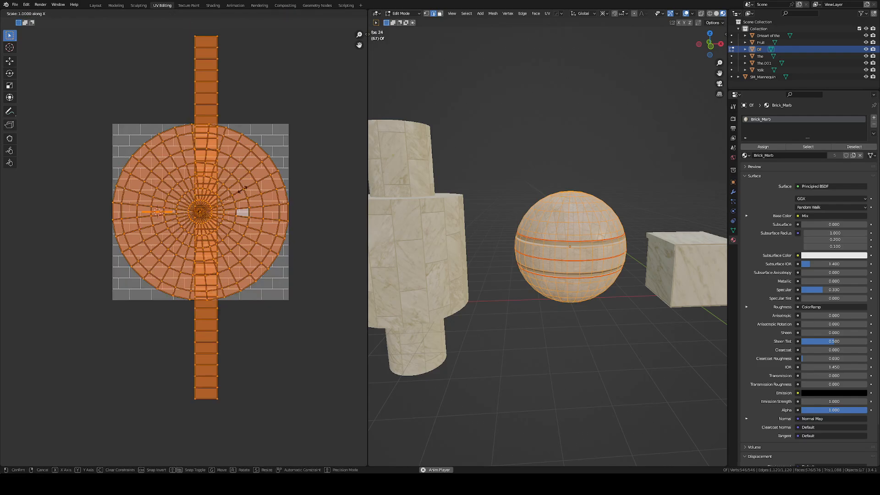
{"action": "type", "text": "0"}
{"action": "key", "text": "Return"}
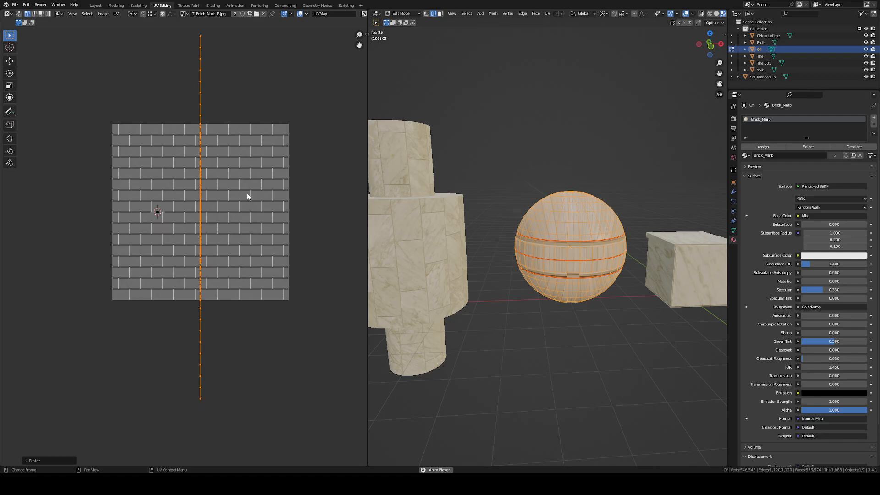
{"action": "key", "text": "Escape"}
{"action": "key", "text": "Tab"}
{"action": "scroll", "coordinate": [613, 240], "scroll_direction": "up", "scroll_amount": 4}
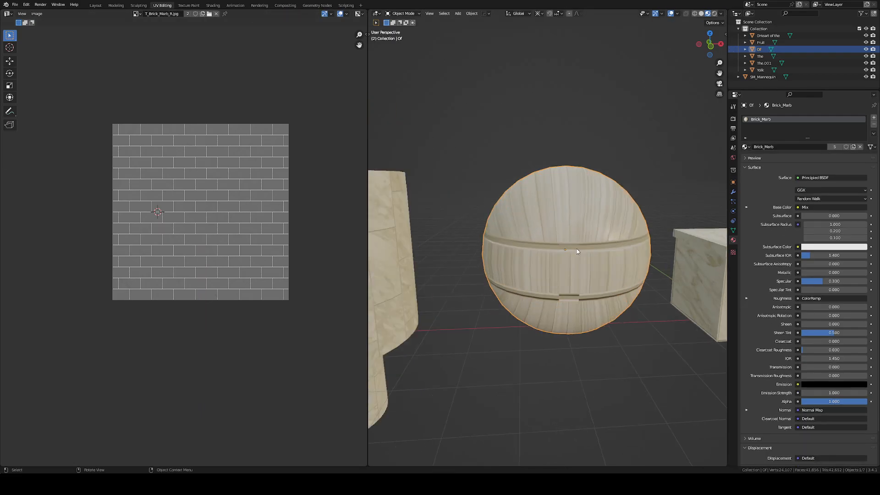
Select all of the sphere's UVs and scale them to 0 in both directions, collapsing them to a point.
{"action": "scroll", "coordinate": [612, 240], "scroll_direction": "down", "scroll_amount": 5}
{"action": "key", "text": "Tab"}
{"action": "scroll", "coordinate": [284, 204], "scroll_direction": "up", "scroll_amount": 3}
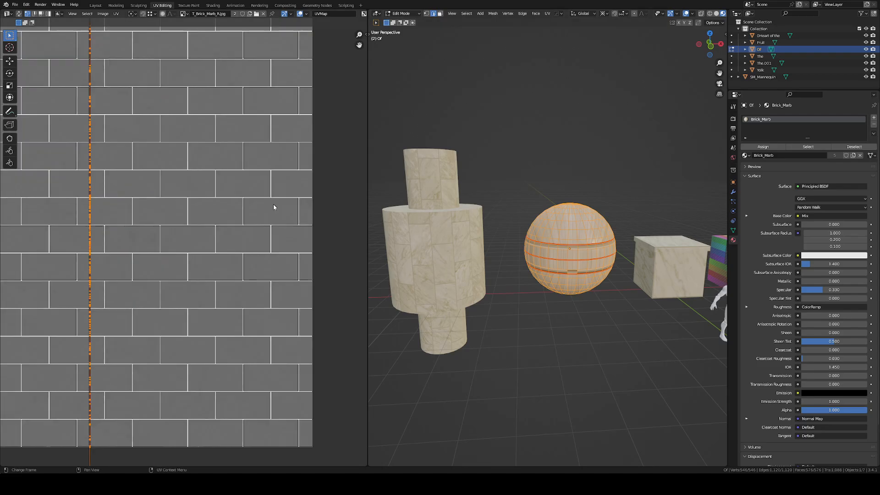
{"action": "scroll", "coordinate": [197, 211], "scroll_direction": "down", "scroll_amount": 4}
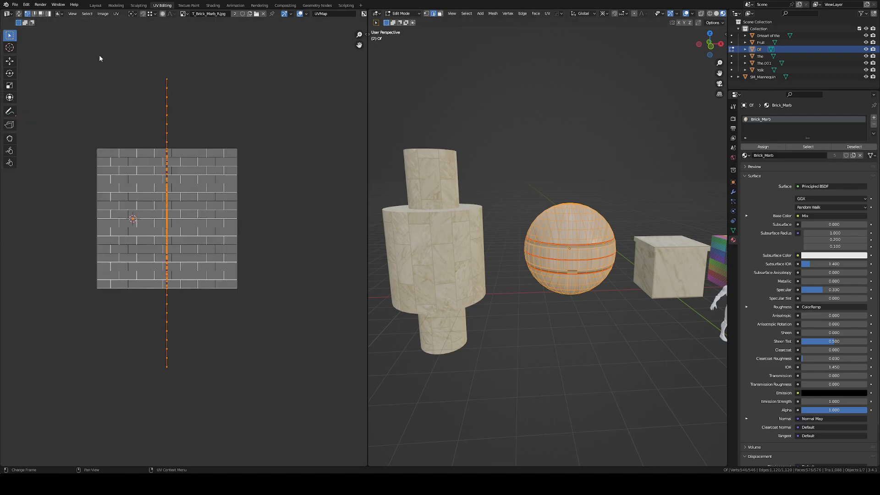
{"action": "key", "text": "alt+a"}
{"action": "type", "text": "as20"}
{"action": "key", "text": "Return"}
{"action": "key", "text": "Tab"}
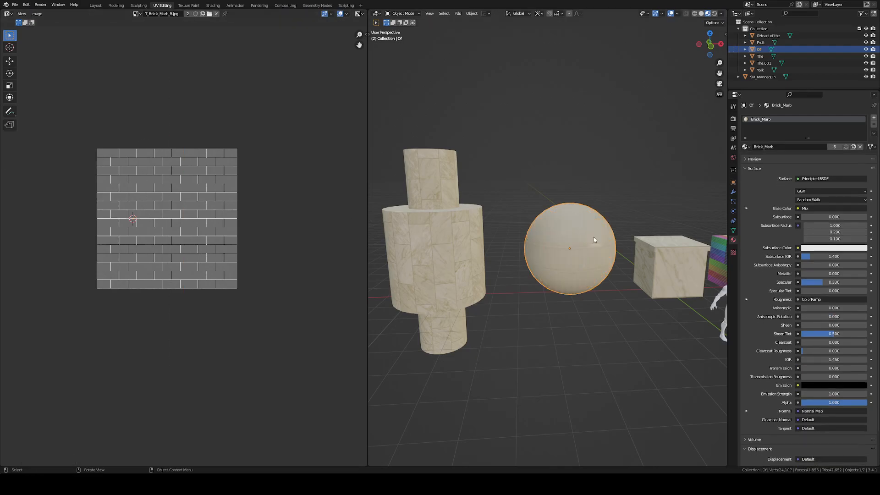
{"action": "scroll", "coordinate": [591, 251], "scroll_direction": "up", "scroll_amount": 4}
{"action": "scroll", "coordinate": [614, 224], "scroll_direction": "down", "scroll_amount": 3}
{"action": "middle_click_drag", "start_coordinate": [615, 224], "coordinate": [595, 243]}
Undo the sphere's UV scaling to restore its islands and return to Object Mode.
{"action": "key", "text": "Tab"}
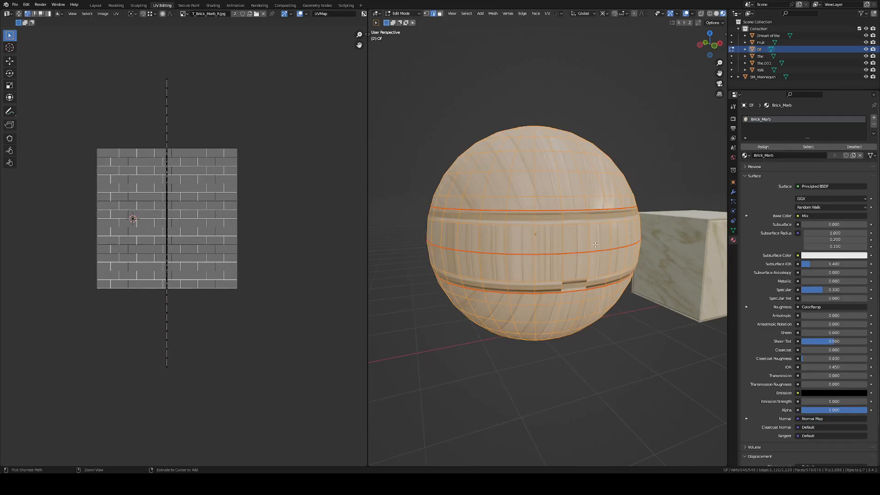
{"action": "key", "text": "alt+a"}
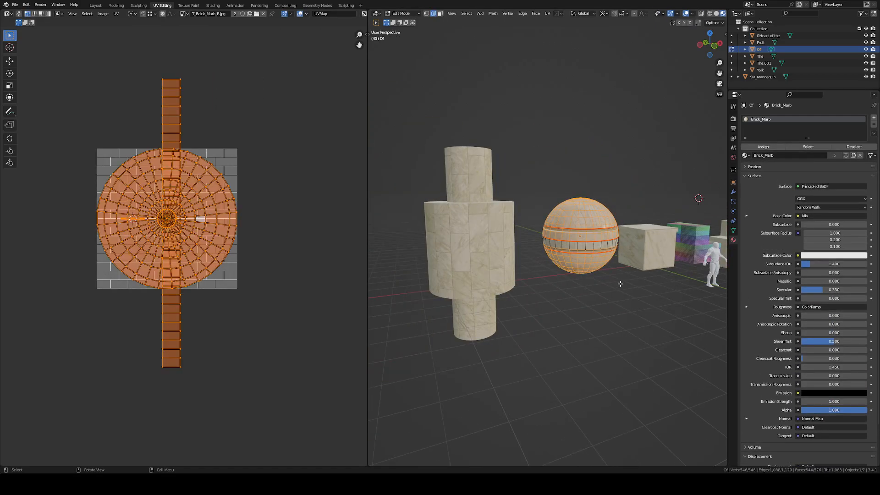
{"action": "key", "text": "Tab"}
Select and frame individual models in the row to examine their textures up close.
{"action": "scroll", "coordinate": [626, 265], "scroll_direction": "down", "scroll_amount": 4}
{"action": "middle_click_drag", "start_coordinate": [626, 266], "coordinate": [606, 272]}
{"action": "scroll", "coordinate": [579, 279], "scroll_direction": "up", "scroll_amount": 5}
{"action": "left_click", "coordinate": [605, 270]}
{"action": "key", "text": "KP_Decimal"}
{"action": "left_click", "coordinate": [542, 189]}
{"action": "scroll", "coordinate": [542, 188], "scroll_direction": "down", "scroll_amount": 3}
{"action": "middle_click_drag", "start_coordinate": [683, 260], "coordinate": [622, 284], "text": "shift"}
{"action": "scroll", "coordinate": [622, 275], "scroll_direction": "down", "scroll_amount": 2}
{"action": "left_click", "coordinate": [597, 276]}
{"action": "key", "text": "KP_Decimal"}
{"action": "scroll", "coordinate": [543, 276], "scroll_direction": "down", "scroll_amount": 4}
{"action": "scroll", "coordinate": [622, 284], "scroll_direction": "down", "scroll_amount": 3}
Compare the whole row of textured models beside the mannequin, from near and far.
{"action": "middle_click_drag", "start_coordinate": [509, 289], "coordinate": [720, 302], "text": "shift"}
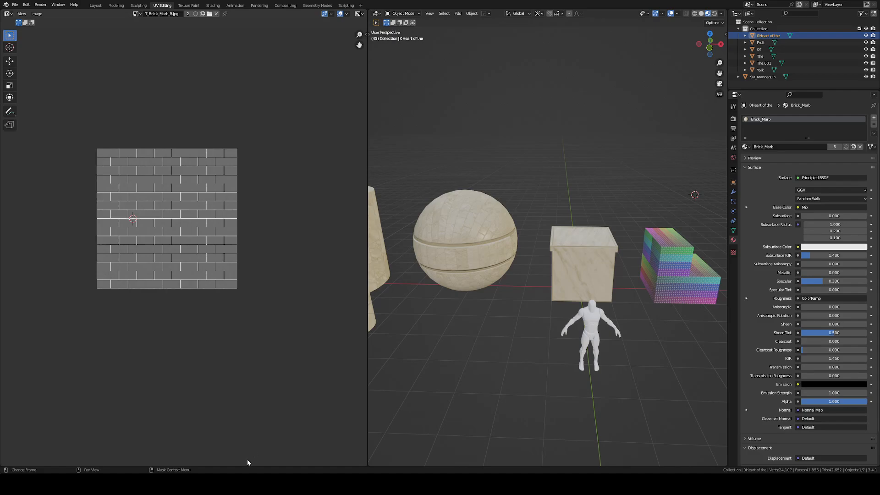
{"action": "middle_click_drag", "start_coordinate": [524, 305], "coordinate": [565, 292], "text": "shift"}
{"action": "scroll", "coordinate": [480, 255], "scroll_direction": "down", "scroll_amount": 3}
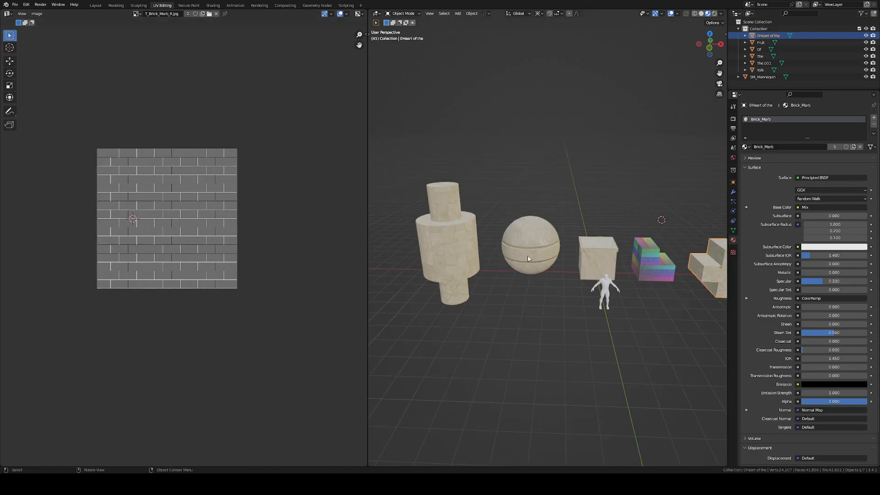
{"action": "middle_click_drag", "start_coordinate": [529, 259], "coordinate": [540, 282], "text": "shift"}
{"action": "scroll", "coordinate": [509, 277], "scroll_direction": "up", "scroll_amount": 6}
{"action": "scroll", "coordinate": [553, 284], "scroll_direction": "down", "scroll_amount": 5}
{"action": "scroll", "coordinate": [539, 282], "scroll_direction": "down", "scroll_amount": 5}
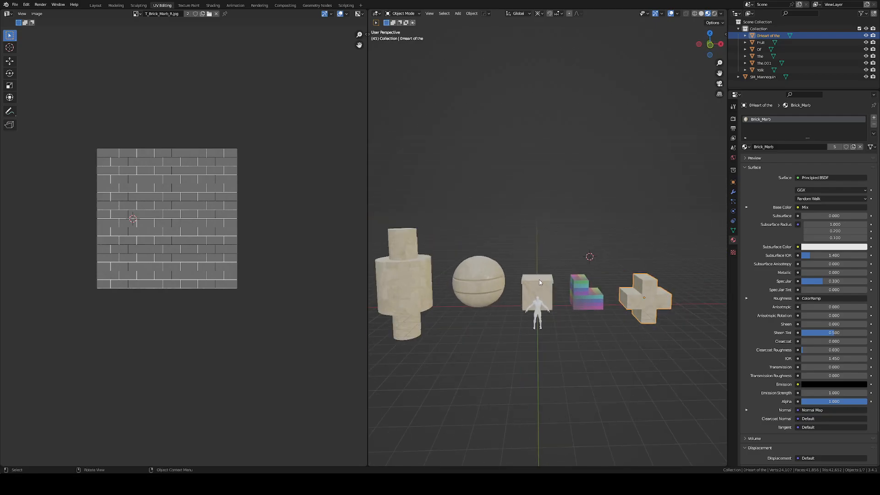
{"action": "scroll", "coordinate": [540, 281], "scroll_direction": "up", "scroll_amount": 7}
{"action": "scroll", "coordinate": [538, 280], "scroll_direction": "down", "scroll_amount": 6}
{"action": "scroll", "coordinate": [539, 279], "scroll_direction": "up", "scroll_amount": 6}
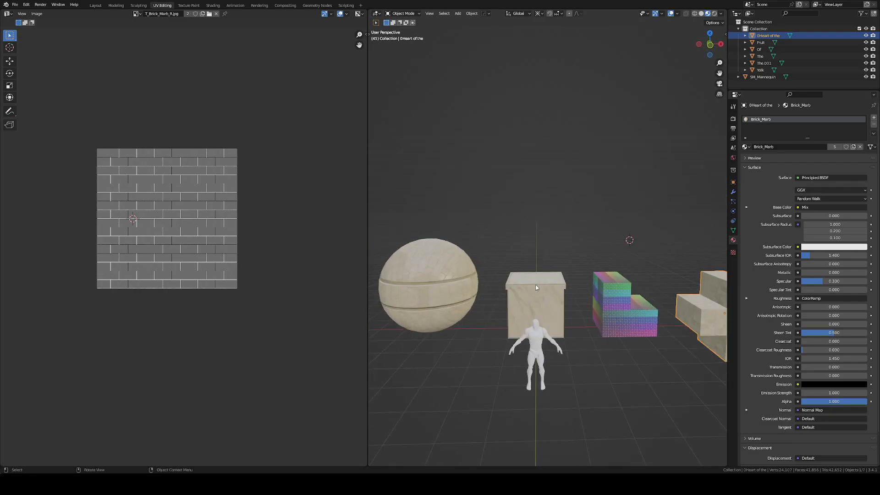
{"action": "scroll", "coordinate": [481, 303], "scroll_direction": "down", "scroll_amount": 5}
Frame the sphere and the cube's lid in turn to review their finished texturing.
{"action": "left_click", "coordinate": [440, 297]}
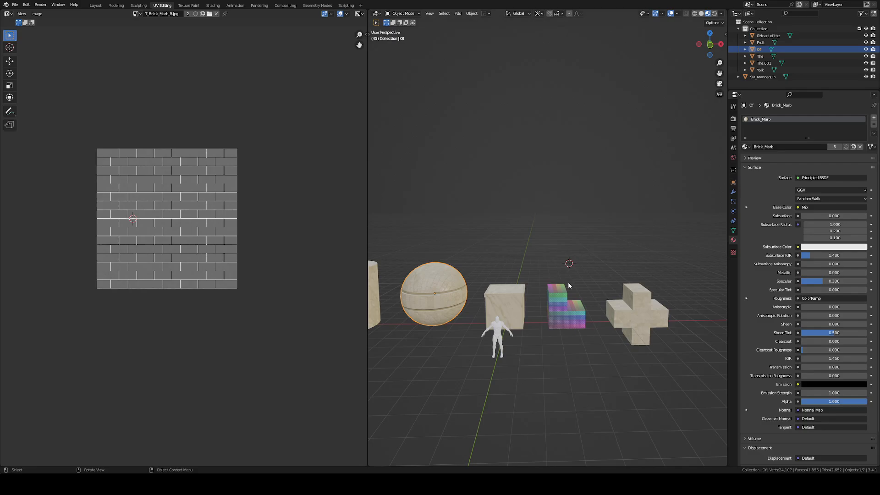
{"action": "key", "text": "KP_Decimal"}
{"action": "scroll", "coordinate": [538, 264], "scroll_direction": "down", "scroll_amount": 6}
{"action": "left_click", "coordinate": [622, 266]}
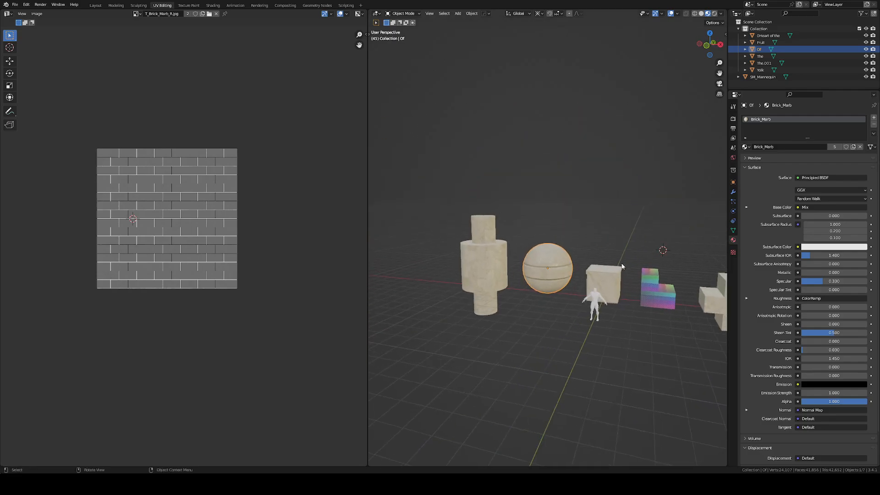
{"action": "key", "text": "KP_Decimal"}
{"action": "scroll", "coordinate": [622, 276], "scroll_direction": "down", "scroll_amount": 3}
{"action": "scroll", "coordinate": [619, 276], "scroll_direction": "up", "scroll_amount": 4}
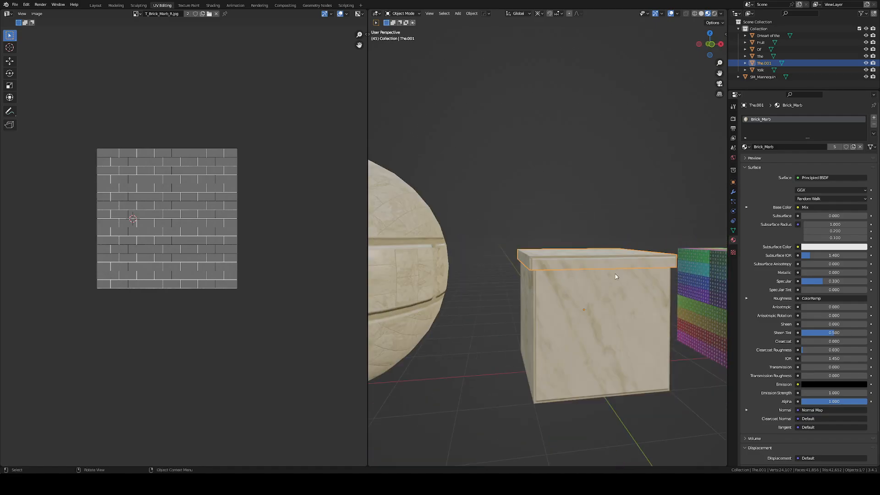
{"action": "scroll", "coordinate": [617, 277], "scroll_direction": "down", "scroll_amount": 6}
{"action": "middle_click_drag", "start_coordinate": [622, 279], "coordinate": [393, 253]}
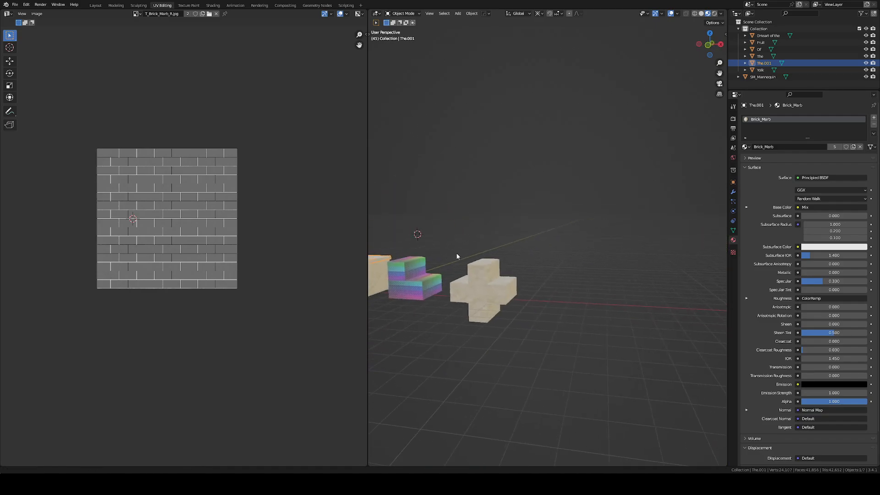
Select the cross-shaped model at the end of the row and frame it in the view.
{"action": "middle_click_drag", "start_coordinate": [457, 257], "coordinate": [546, 279], "text": "shift"}
{"action": "left_click", "coordinate": [564, 285]}
{"action": "left_click", "coordinate": [581, 292]}
{"action": "key", "text": "KP_Decimal"}
Examine the brick texture on the cross-shaped model's faces up close and from another angle.
{"action": "scroll", "coordinate": [583, 283], "scroll_direction": "down", "scroll_amount": 7}
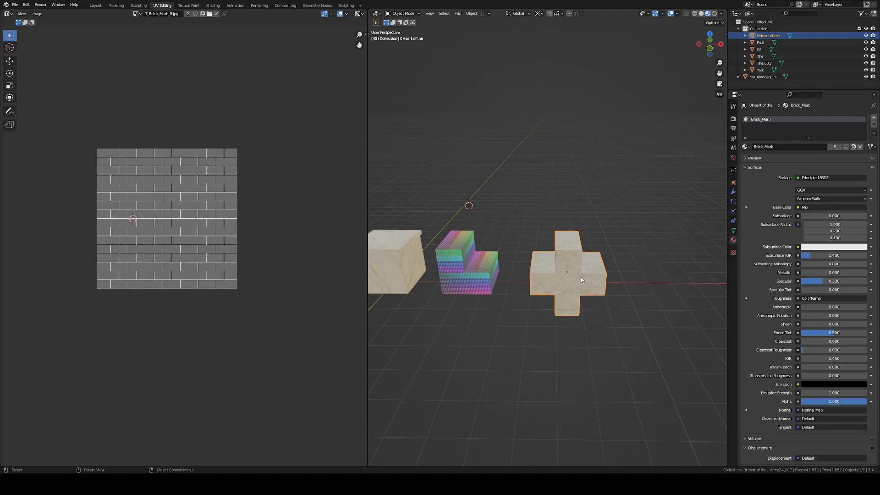
{"action": "scroll", "coordinate": [581, 274], "scroll_direction": "up", "scroll_amount": 3}
{"action": "scroll", "coordinate": [580, 273], "scroll_direction": "down", "scroll_amount": 5}
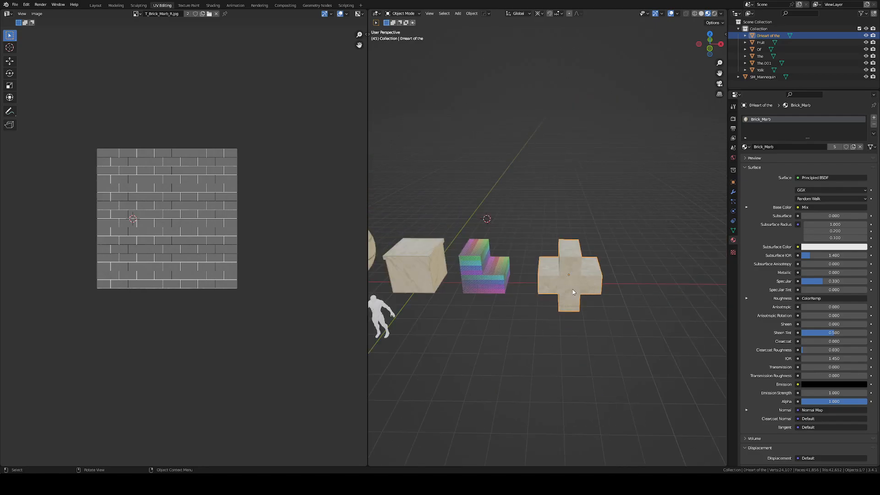
{"action": "scroll", "coordinate": [573, 289], "scroll_direction": "up", "scroll_amount": 2}
{"action": "scroll", "coordinate": [576, 289], "scroll_direction": "up", "scroll_amount": 4}
{"action": "scroll", "coordinate": [576, 288], "scroll_direction": "down", "scroll_amount": 4}
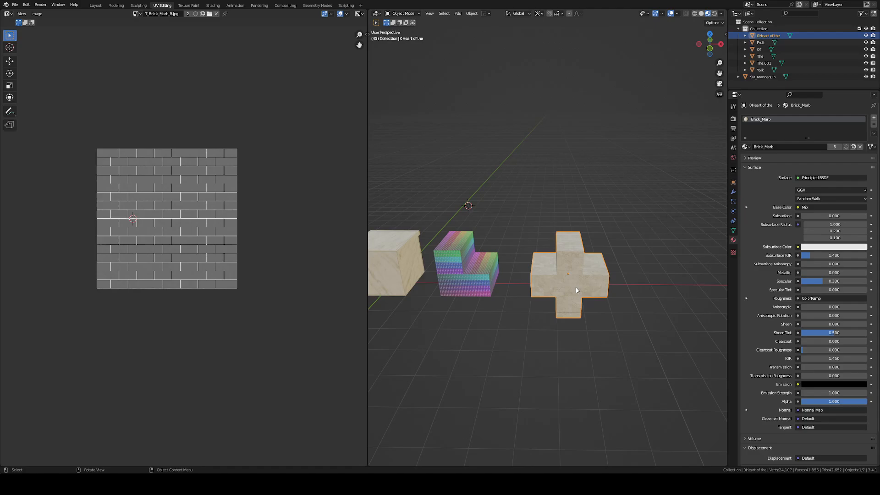
{"action": "scroll", "coordinate": [577, 284], "scroll_direction": "up", "scroll_amount": 4}
{"action": "scroll", "coordinate": [585, 268], "scroll_direction": "down", "scroll_amount": 3}
{"action": "middle_click_drag", "start_coordinate": [585, 269], "coordinate": [627, 232]}
{"action": "scroll", "coordinate": [588, 245], "scroll_direction": "up", "scroll_amount": 7}
{"action": "scroll", "coordinate": [591, 241], "scroll_direction": "down", "scroll_amount": 3}
{"action": "scroll", "coordinate": [620, 234], "scroll_direction": "down", "scroll_amount": 3}
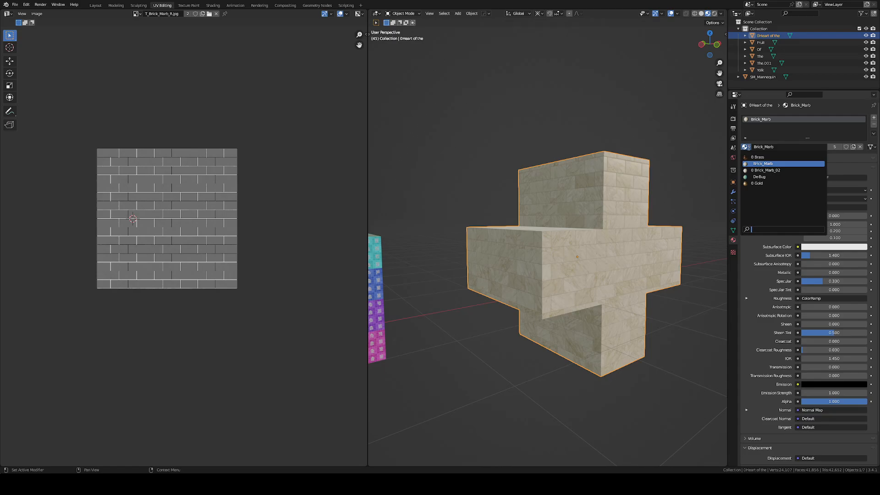
Try the Gold material on the cross-shaped model and examine its surface up close and from several angles.
{"action": "left_click", "coordinate": [745, 146]}
{"action": "left_click", "coordinate": [762, 183]}
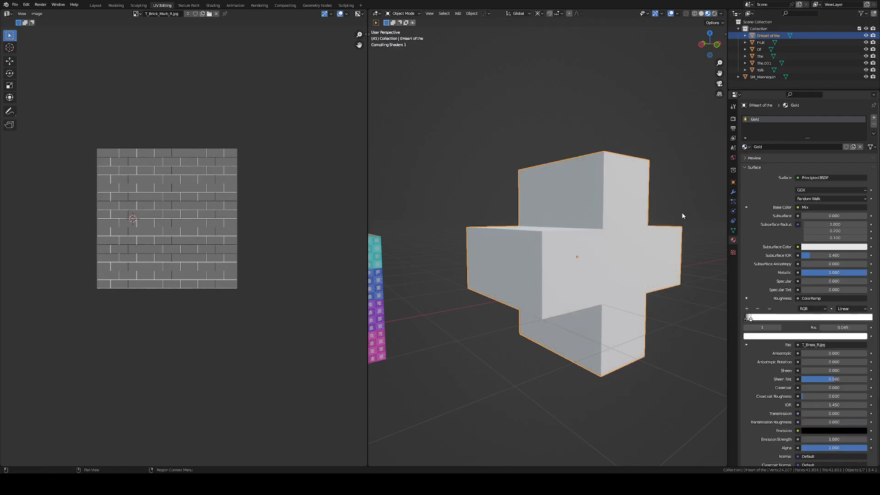
{"action": "scroll", "coordinate": [643, 230], "scroll_direction": "up", "scroll_amount": 3}
{"action": "scroll", "coordinate": [643, 228], "scroll_direction": "down", "scroll_amount": 3}
{"action": "middle_click_drag", "start_coordinate": [643, 228], "coordinate": [609, 274]}
{"action": "scroll", "coordinate": [617, 228], "scroll_direction": "up", "scroll_amount": 5}
{"action": "scroll", "coordinate": [623, 242], "scroll_direction": "down", "scroll_amount": 3}
{"action": "scroll", "coordinate": [623, 244], "scroll_direction": "down", "scroll_amount": 4}
{"action": "scroll", "coordinate": [595, 275], "scroll_direction": "up", "scroll_amount": 5}
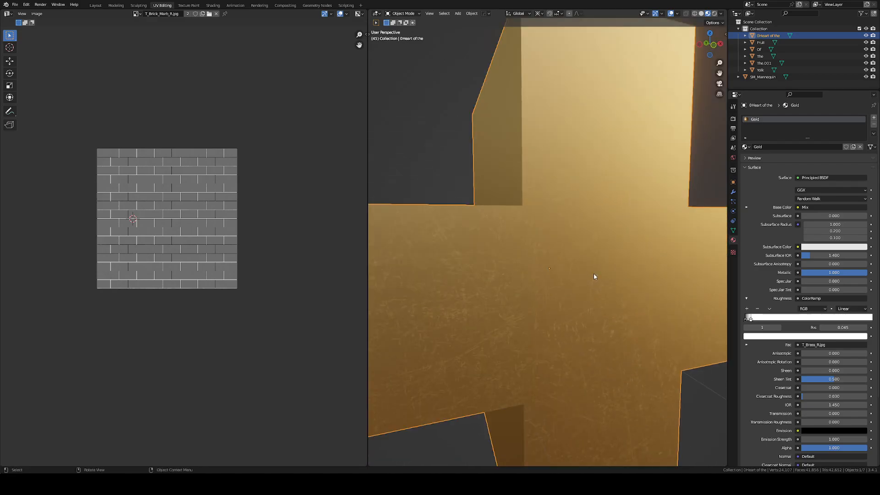
{"action": "scroll", "coordinate": [593, 273], "scroll_direction": "down", "scroll_amount": 6}
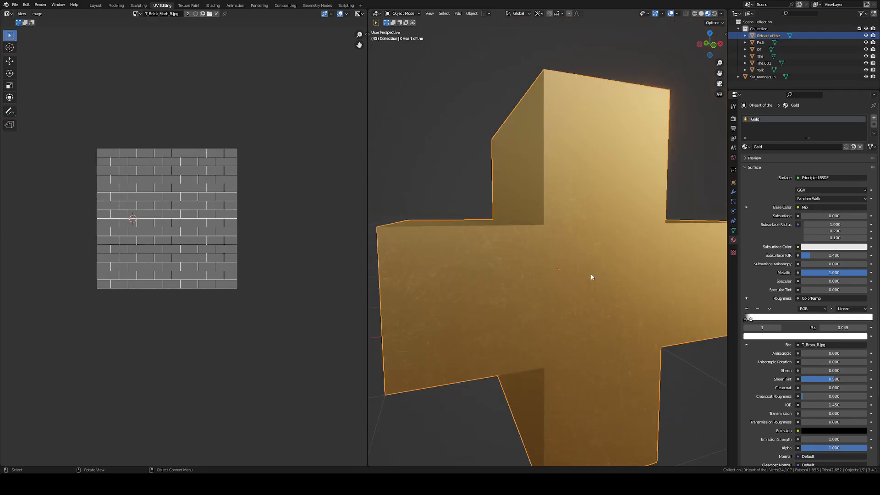
{"action": "middle_click_drag", "start_coordinate": [590, 274], "coordinate": [620, 255]}
{"action": "scroll", "coordinate": [695, 238], "scroll_direction": "up", "scroll_amount": 5}
{"action": "scroll", "coordinate": [661, 227], "scroll_direction": "down", "scroll_amount": 5}
{"action": "scroll", "coordinate": [620, 255], "scroll_direction": "down", "scroll_amount": 3}
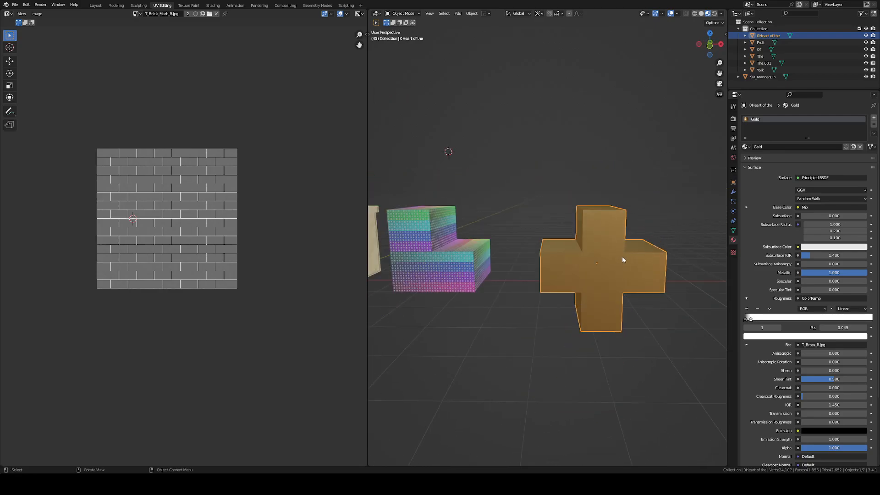
Frame the cross-shaped model and switch its material back to Brick_Marb.
{"action": "key", "text": "KP_Decimal"}
{"action": "left_click", "coordinate": [745, 147]}
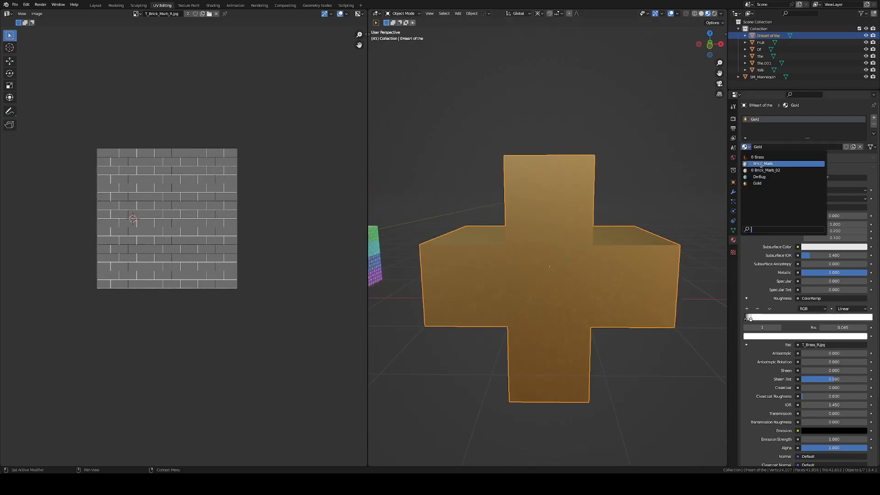
{"action": "left_click", "coordinate": [763, 164]}
Examine the cross-shaped model's brick texture up close, from the front and from below.
{"action": "scroll", "coordinate": [550, 206], "scroll_direction": "up", "scroll_amount": 8}
{"action": "scroll", "coordinate": [575, 245], "scroll_direction": "down", "scroll_amount": 6}
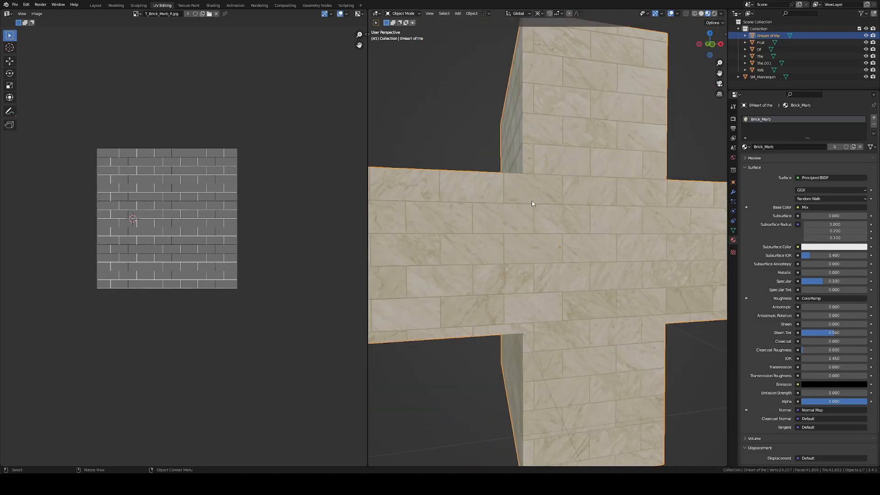
{"action": "middle_click_drag", "start_coordinate": [566, 250], "coordinate": [582, 227]}
{"action": "scroll", "coordinate": [590, 216], "scroll_direction": "up", "scroll_amount": 4}
{"action": "middle_click_drag", "start_coordinate": [548, 319], "coordinate": [447, 247]}
{"action": "scroll", "coordinate": [562, 255], "scroll_direction": "down", "scroll_amount": 2}
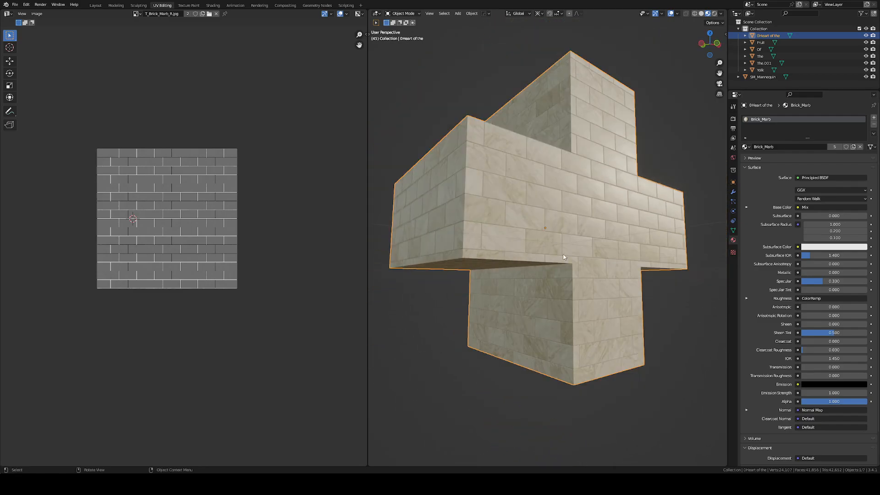
{"action": "middle_click_drag", "start_coordinate": [563, 255], "coordinate": [546, 273]}
Compare the cross-shaped model with the rest of the row from near and far, framing the cube's lid too.
{"action": "scroll", "coordinate": [510, 277], "scroll_direction": "down", "scroll_amount": 8}
{"action": "scroll", "coordinate": [563, 260], "scroll_direction": "up", "scroll_amount": 8}
{"action": "scroll", "coordinate": [562, 259], "scroll_direction": "down", "scroll_amount": 8}
{"action": "scroll", "coordinate": [549, 260], "scroll_direction": "up", "scroll_amount": 8}
{"action": "scroll", "coordinate": [549, 261], "scroll_direction": "down", "scroll_amount": 8}
{"action": "scroll", "coordinate": [552, 283], "scroll_direction": "up", "scroll_amount": 8}
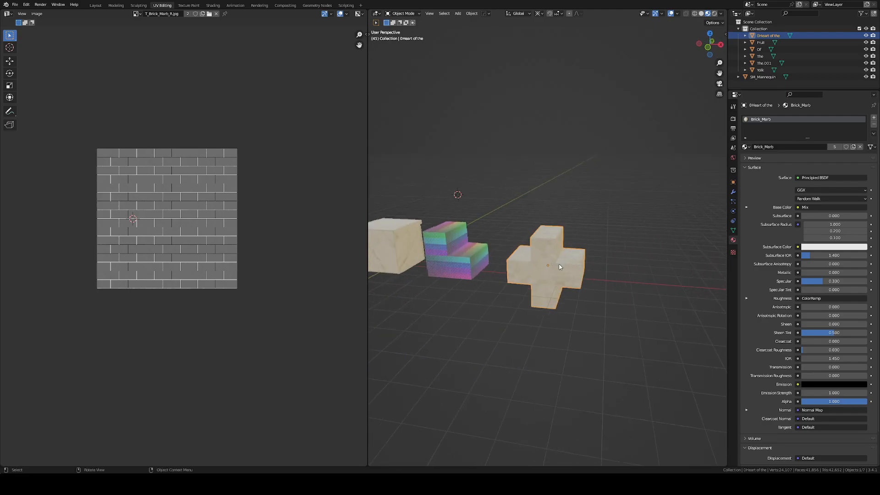
{"action": "scroll", "coordinate": [552, 284], "scroll_direction": "down", "scroll_amount": 8}
{"action": "middle_click_drag", "start_coordinate": [454, 263], "coordinate": [487, 258]}
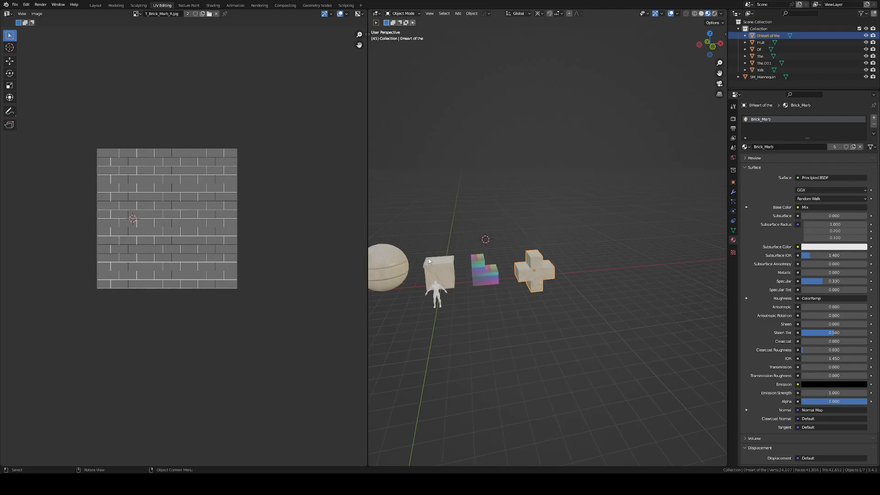
{"action": "left_click", "coordinate": [430, 260]}
{"action": "key", "text": "KP_Decimal"}
{"action": "scroll", "coordinate": [556, 270], "scroll_direction": "down", "scroll_amount": 5}
{"action": "scroll", "coordinate": [631, 308], "scroll_direction": "down", "scroll_amount": 4}
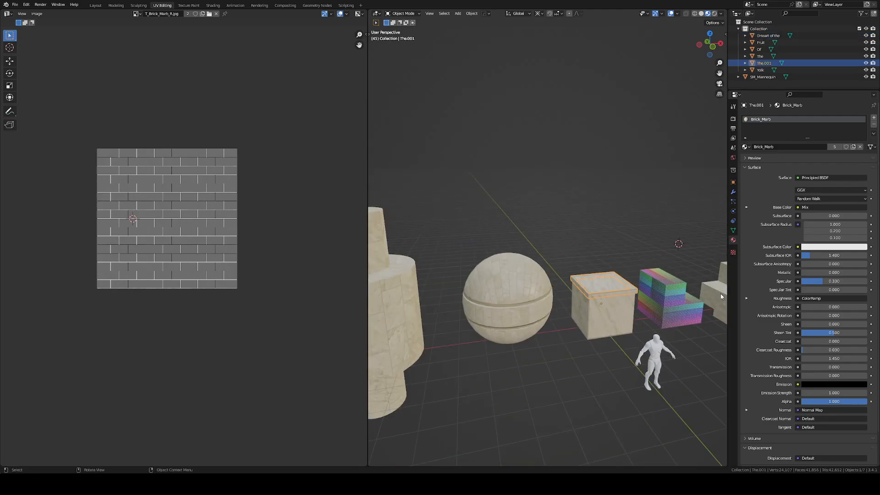
Select the cross-shaped model and add a second material slot that uses the Gold material.
{"action": "left_click", "coordinate": [721, 295]}
{"action": "key", "text": "KP_Decimal"}
{"action": "middle_click_drag", "start_coordinate": [664, 279], "coordinate": [605, 255]}
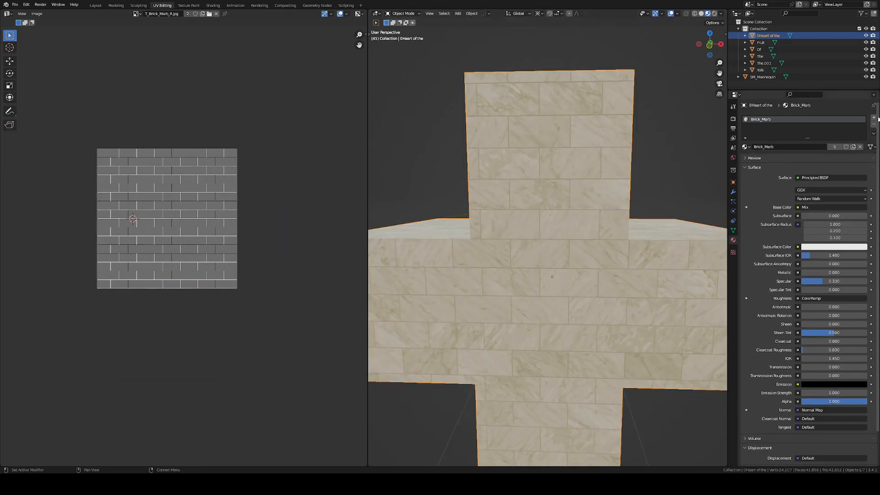
{"action": "scroll", "coordinate": [548, 205], "scroll_direction": "down", "scroll_amount": 6}
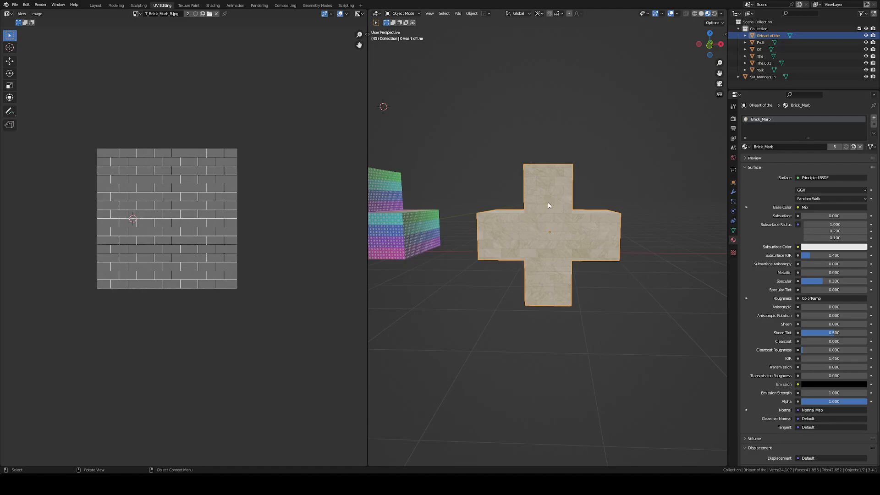
{"action": "scroll", "coordinate": [552, 207], "scroll_direction": "up", "scroll_amount": 4}
{"action": "middle_click_drag", "start_coordinate": [557, 209], "coordinate": [573, 129]}
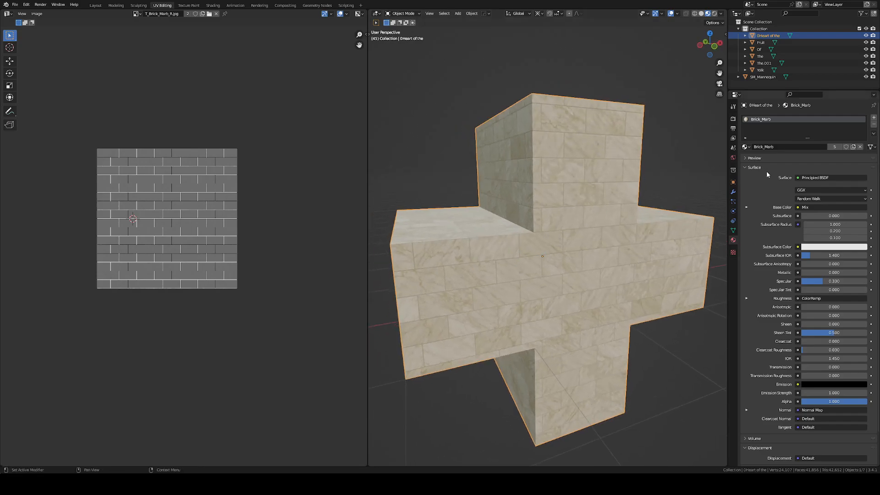
{"action": "left_click", "coordinate": [874, 119]}
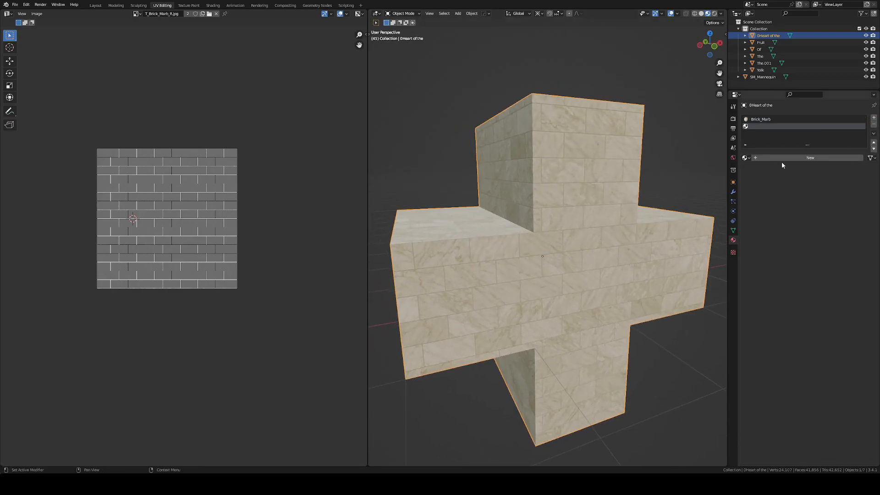
{"action": "left_click", "coordinate": [745, 157]}
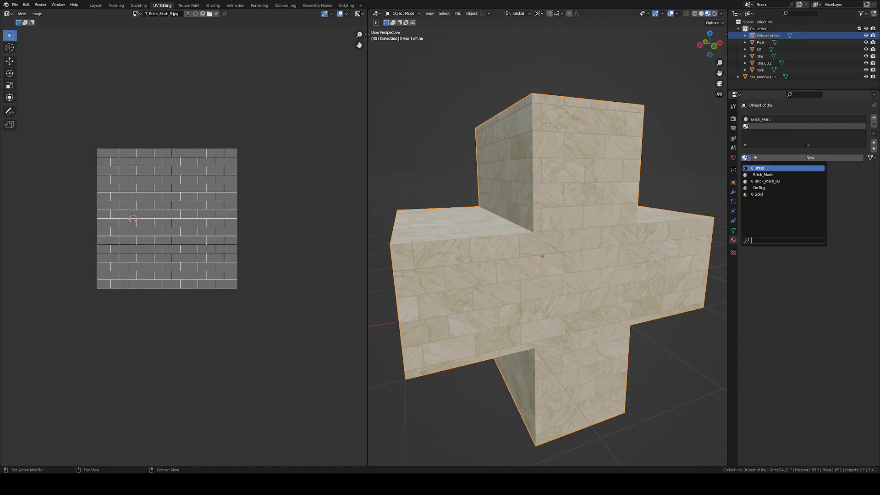
{"action": "left_click", "coordinate": [771, 194]}
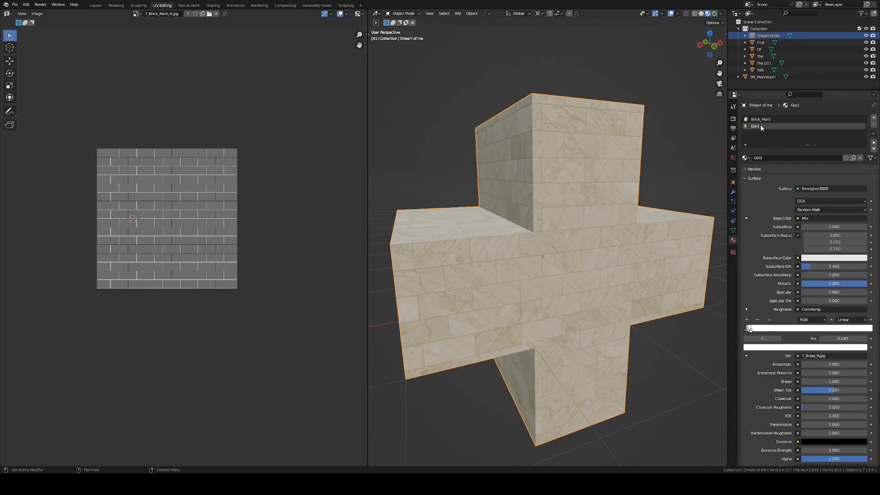
Open the Gold material's node graph in the Shading workspace and inspect its two image texture nodes.
{"action": "left_click", "coordinate": [213, 6]}
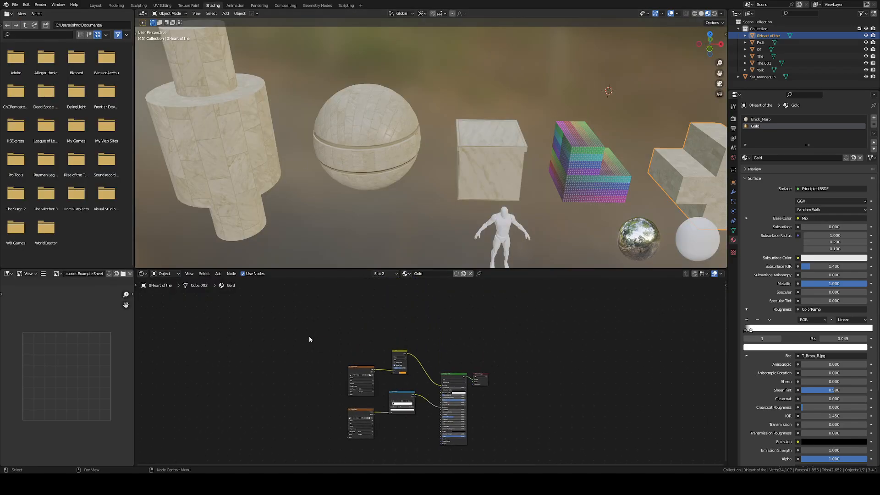
{"action": "scroll", "coordinate": [489, 380], "scroll_direction": "up", "scroll_amount": 4}
{"action": "middle_click_drag", "start_coordinate": [515, 380], "coordinate": [581, 332]}
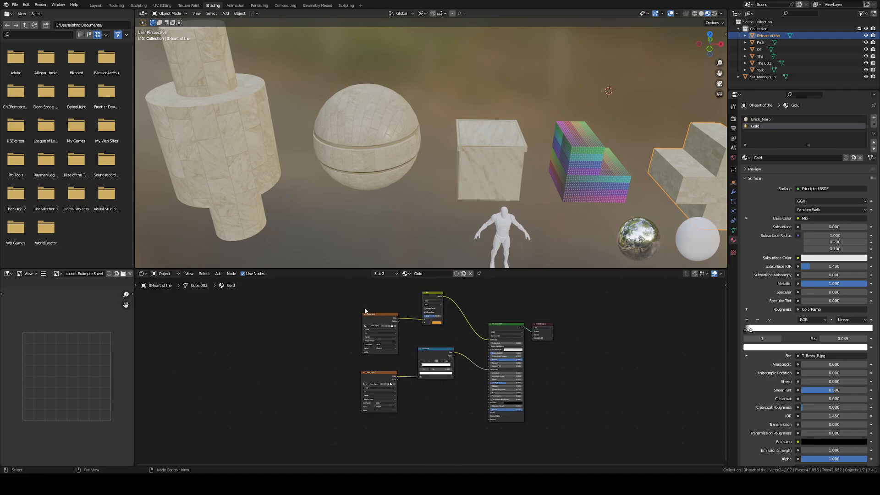
{"action": "left_click", "coordinate": [375, 322]}
{"action": "left_click", "coordinate": [384, 375]}
{"action": "left_click", "coordinate": [532, 306]}
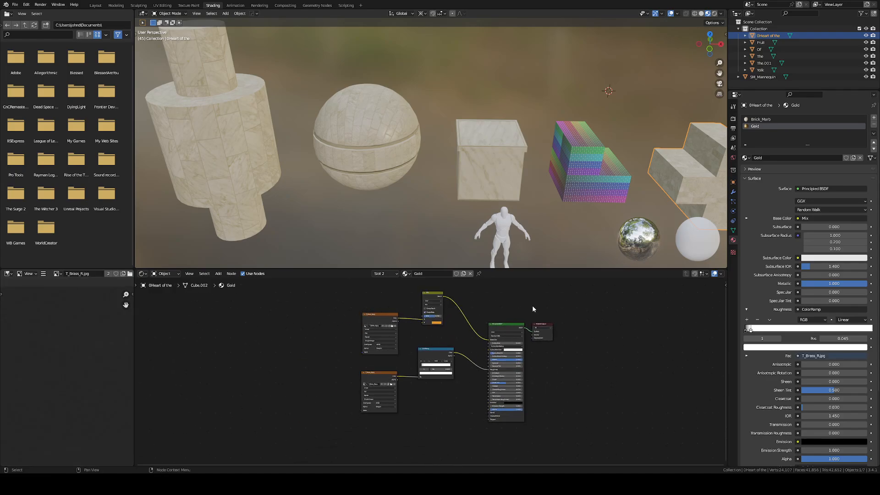
Move the Principled BSDF and Material Output nodes farther away from the texture nodes to spread out the graph.
{"action": "left_click", "coordinate": [504, 326]}
{"action": "left_click", "coordinate": [581, 302]}
{"action": "left_click_drag", "start_coordinate": [547, 324], "coordinate": [597, 320]}
{"action": "key", "text": "x"}
{"action": "left_click", "coordinate": [508, 326]}
{"action": "left_click", "coordinate": [589, 318]}
{"action": "left_click_drag", "start_coordinate": [515, 326], "coordinate": [628, 320]}
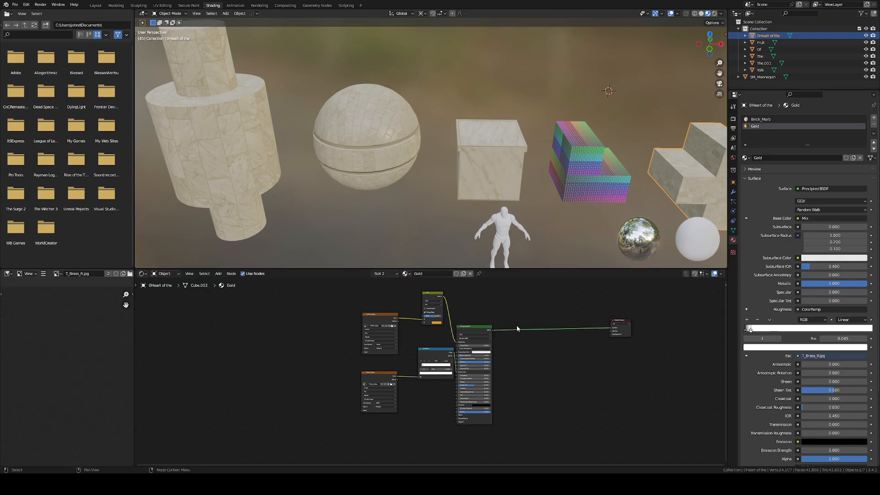
{"action": "left_click_drag", "start_coordinate": [479, 325], "coordinate": [555, 307]}
{"action": "left_click_drag", "start_coordinate": [626, 323], "coordinate": [647, 309]}
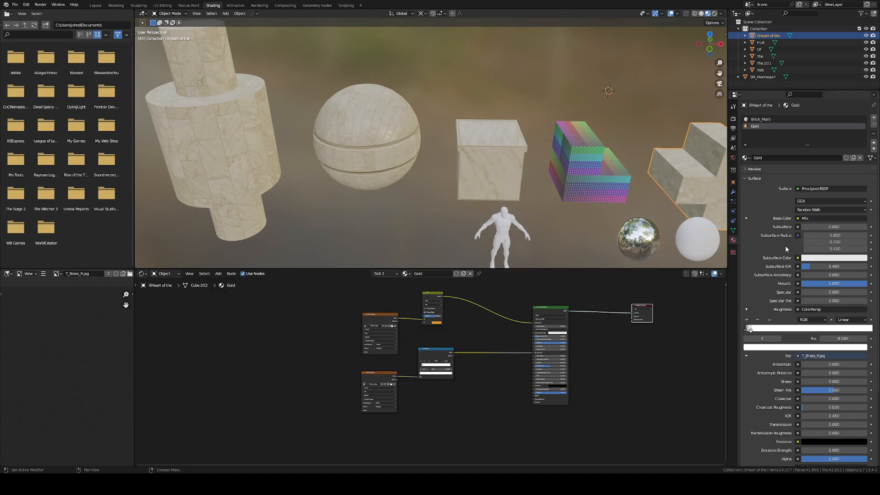
In Edit Mode, add a horizontal loop cut close to the top edge of the cross's upper arm, with an edge slide of about 0.88.
{"action": "middle_click_drag", "start_coordinate": [608, 160], "coordinate": [516, 125], "text": "shift"}
{"action": "scroll", "coordinate": [584, 146], "scroll_direction": "up", "scroll_amount": 3}
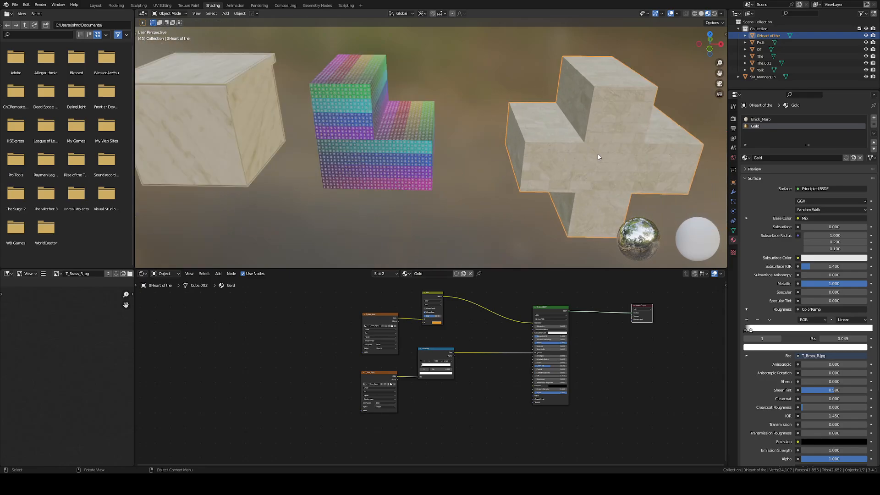
{"action": "middle_click_drag", "start_coordinate": [577, 142], "coordinate": [482, 99]}
{"action": "scroll", "coordinate": [483, 179], "scroll_direction": "up", "scroll_amount": 4}
{"action": "scroll", "coordinate": [485, 178], "scroll_direction": "down", "scroll_amount": 2}
{"action": "scroll", "coordinate": [489, 96], "scroll_direction": "down", "scroll_amount": 4}
{"action": "scroll", "coordinate": [482, 99], "scroll_direction": "down", "scroll_amount": 2}
{"action": "key", "text": "Tab"}
{"action": "middle_click_drag", "start_coordinate": [482, 137], "coordinate": [462, 94]}
{"action": "key", "text": "ctrl+r"}
{"action": "left_click", "coordinate": [461, 124]}
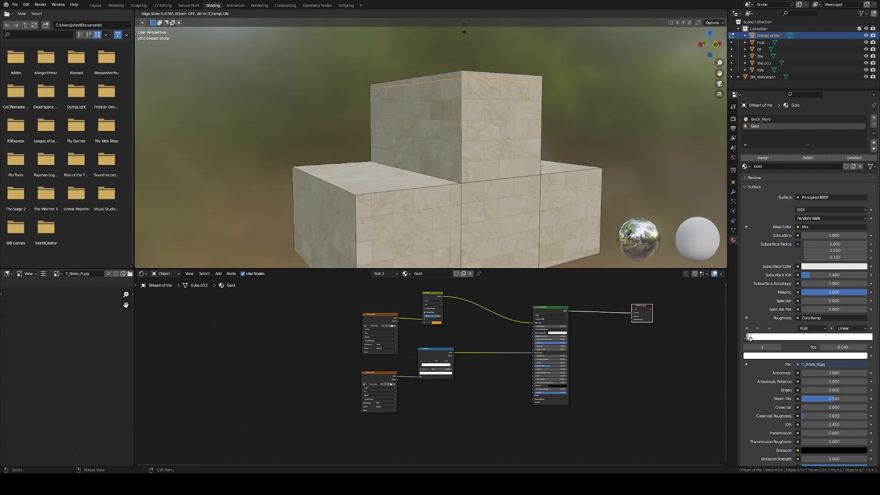
{"action": "left_click", "coordinate": [464, 30]}
Add two horizontal loop cuts around the cross's middle section, close to its upper and lower edges.
{"action": "scroll", "coordinate": [464, 30], "scroll_direction": "up", "scroll_amount": 3}
{"action": "mouse_move", "coordinate": [493, 120]}
{"action": "middle_mouse_down"}
{"action": "mouse_move", "coordinate": [456, 112]}
{"action": "mouse_move", "coordinate": [492, 132]}
{"action": "middle_mouse_up"}
{"action": "scroll", "coordinate": [456, 112], "scroll_direction": "down", "scroll_amount": 3}
{"action": "key", "text": "ctrl+r"}
{"action": "left_click", "coordinate": [491, 133]}
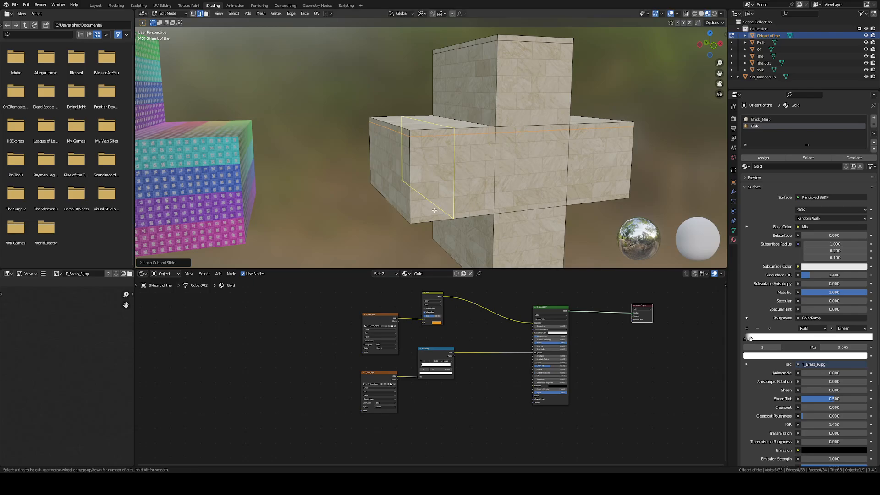
{"action": "left_click", "coordinate": [403, 243]}
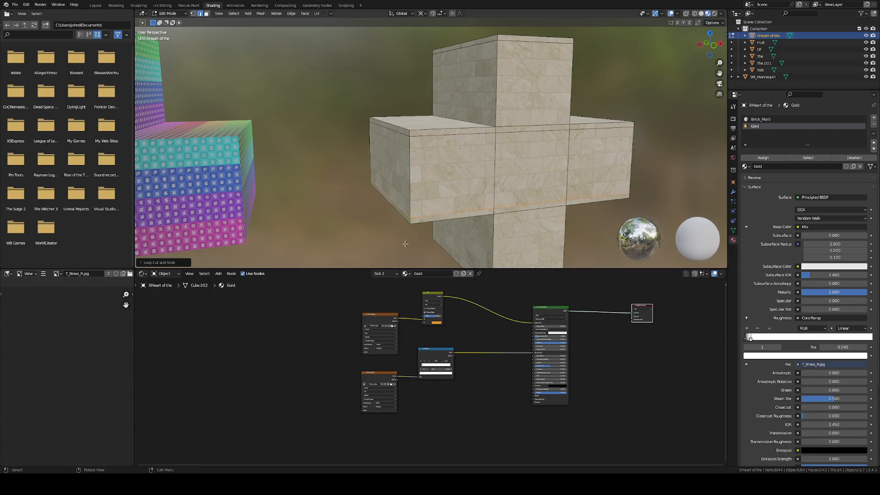
Add a horizontal loop cut close to the bottom edge of the cross's lower arm.
{"action": "middle_click_drag", "start_coordinate": [405, 243], "coordinate": [362, 148], "text": "shift"}
{"action": "key", "text": "ctrl+r"}
{"action": "left_click", "coordinate": [453, 153]}
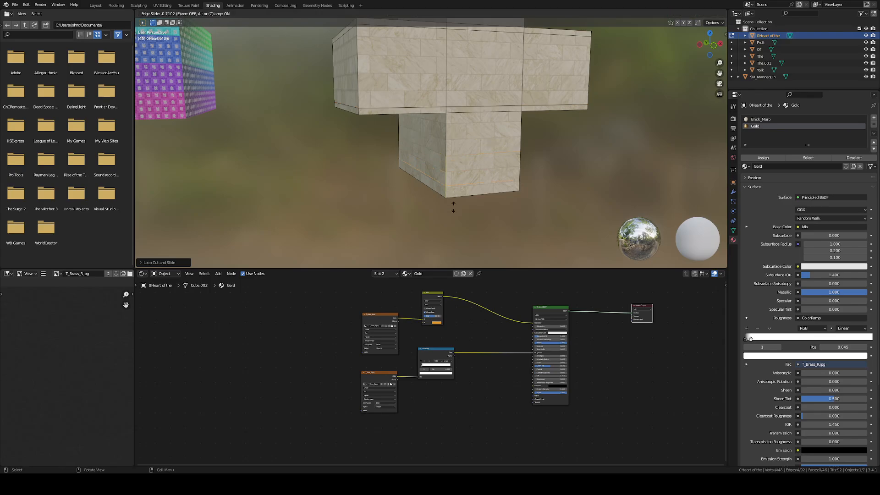
{"action": "left_click", "coordinate": [451, 212]}
{"action": "middle_click_drag", "start_coordinate": [452, 211], "coordinate": [495, 170]}
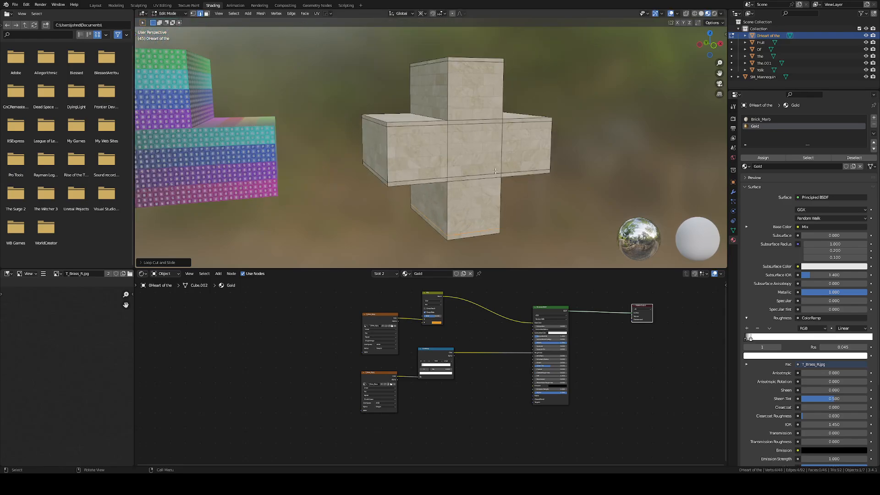
Select the narrow face loops around the upper arm's top edge and the middle section's upper and lower edges.
{"action": "key", "text": "3"}
{"action": "middle_click_drag", "start_coordinate": [468, 80], "coordinate": [465, 97]}
{"action": "left_click", "coordinate": [447, 62], "text": "alt"}
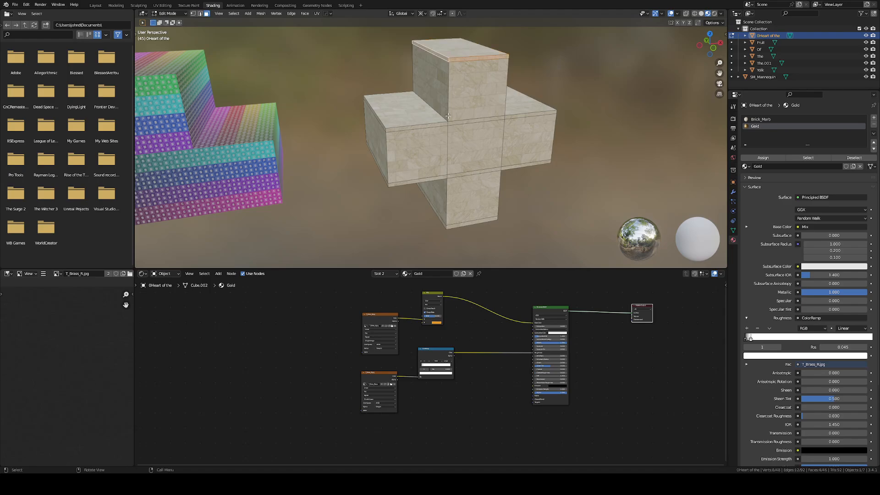
{"action": "scroll", "coordinate": [379, 135], "scroll_direction": "up", "scroll_amount": 1}
{"action": "left_click", "coordinate": [374, 134], "text": "alt+shift"}
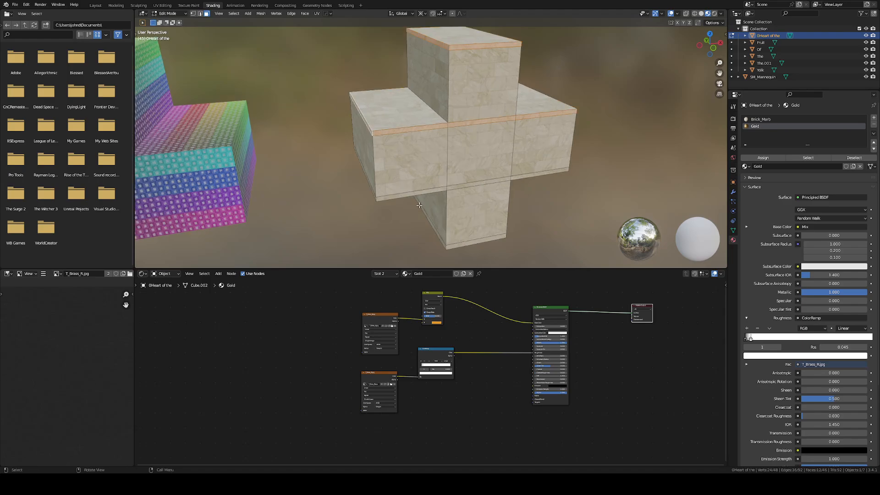
{"action": "scroll", "coordinate": [412, 202], "scroll_direction": "up", "scroll_amount": 2}
{"action": "middle_click_drag", "start_coordinate": [417, 214], "coordinate": [441, 181]}
{"action": "left_click", "coordinate": [357, 183], "text": "alt+shift"}
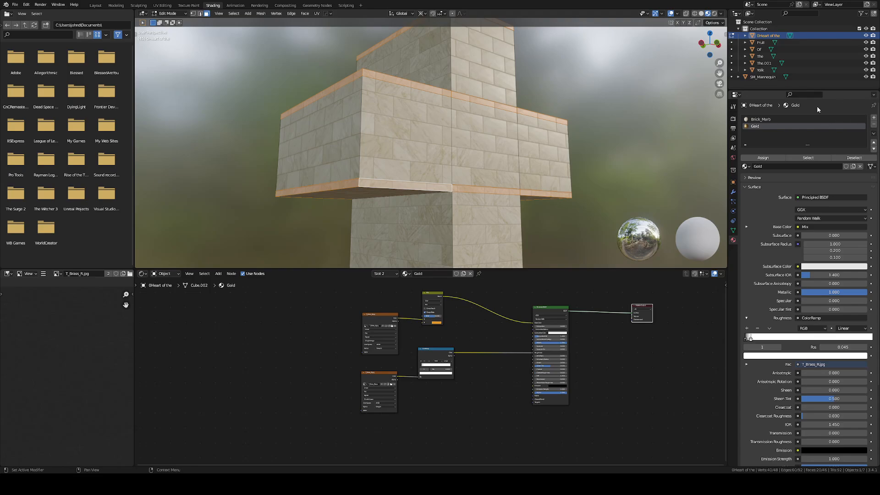
Add the lower arm's bottom face loop to the selection, assign the Gold material to the selected bands and return to Object Mode.
{"action": "middle_click_drag", "start_coordinate": [503, 211], "coordinate": [532, 84], "text": "shift"}
{"action": "scroll", "coordinate": [532, 87], "scroll_direction": "up", "scroll_amount": 1}
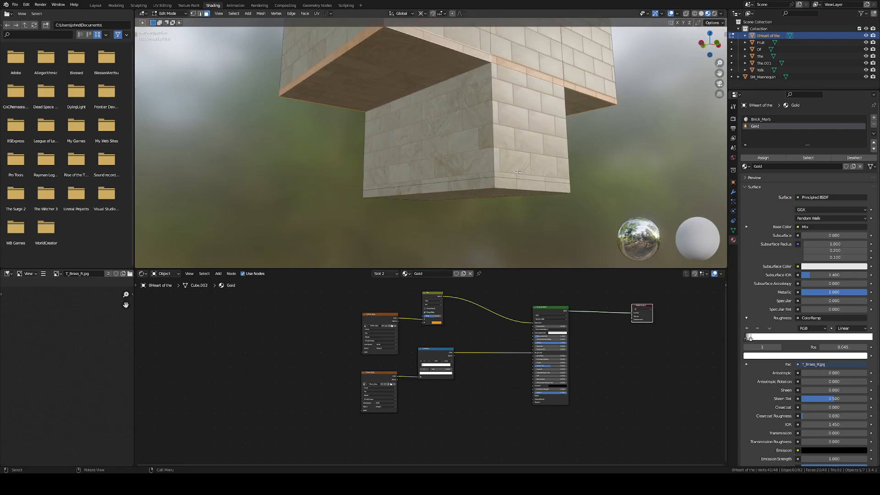
{"action": "left_click", "coordinate": [494, 184], "text": "alt+shift"}
{"action": "middle_click_drag", "start_coordinate": [529, 177], "coordinate": [503, 171]}
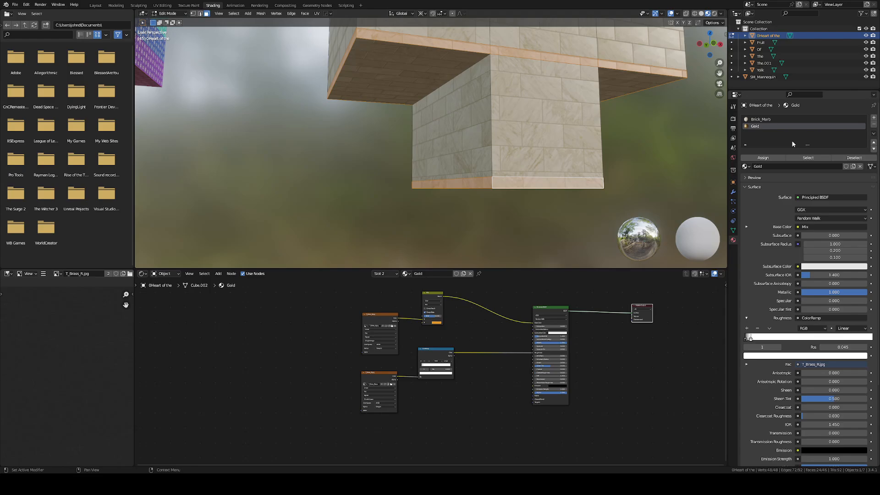
{"action": "scroll", "coordinate": [634, 94], "scroll_direction": "down", "scroll_amount": 4}
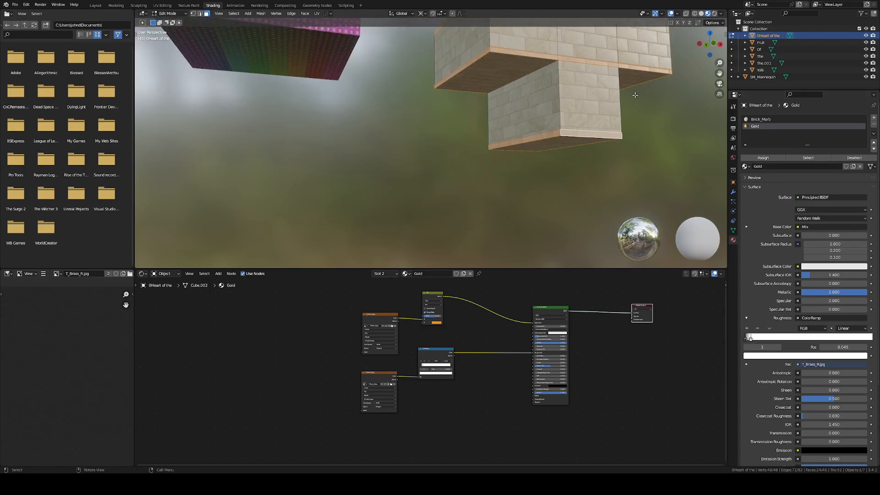
{"action": "middle_click_drag", "start_coordinate": [634, 94], "coordinate": [608, 159]}
{"action": "key", "text": "Tab"}
Examine the gold bands against the brick faces of the cross-shaped model, up close and from farther away.
{"action": "scroll", "coordinate": [637, 82], "scroll_direction": "up", "scroll_amount": 2}
{"action": "scroll", "coordinate": [581, 179], "scroll_direction": "down", "scroll_amount": 3}
{"action": "middle_click_drag", "start_coordinate": [609, 160], "coordinate": [552, 156], "text": "shift"}
{"action": "scroll", "coordinate": [485, 161], "scroll_direction": "up", "scroll_amount": 3}
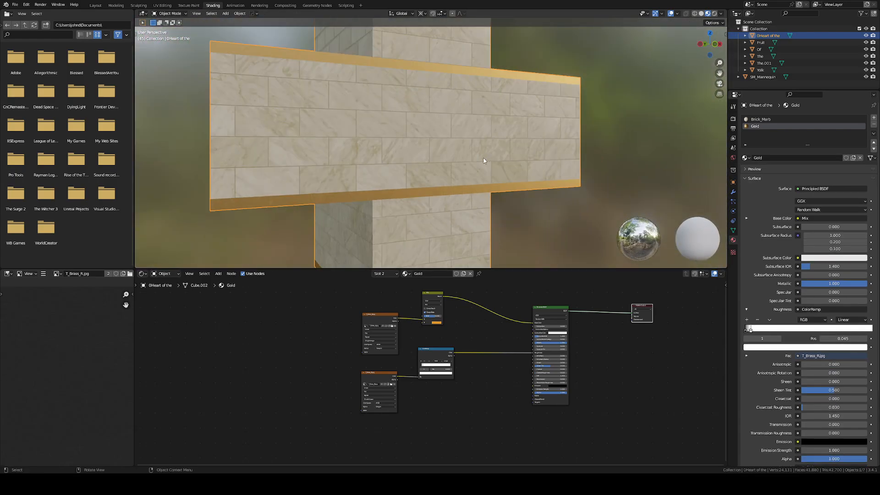
{"action": "scroll", "coordinate": [485, 160], "scroll_direction": "down", "scroll_amount": 3}
{"action": "middle_click_drag", "start_coordinate": [435, 98], "coordinate": [458, 130]}
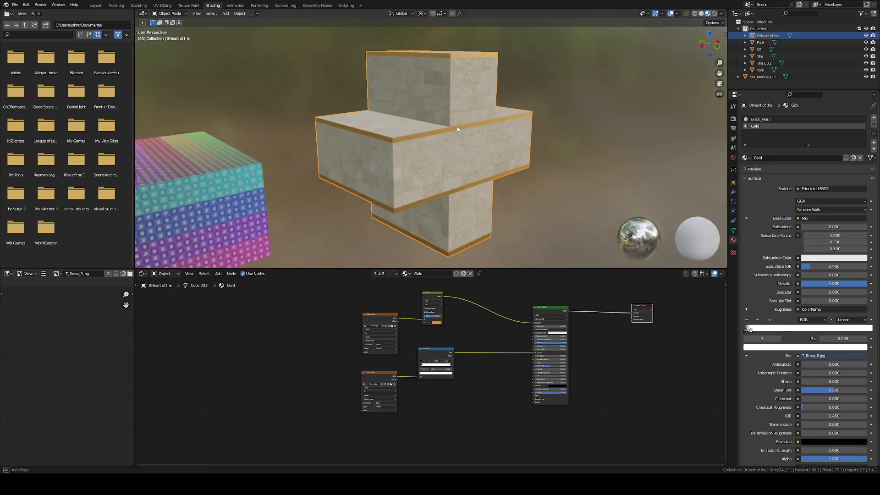
Check the cross-shaped model's mesh in Edit Mode, return to Object Mode and view the whole cross.
{"action": "scroll", "coordinate": [454, 131], "scroll_direction": "up", "scroll_amount": 4}
{"action": "key", "text": "Tab"}
{"action": "scroll", "coordinate": [340, 125], "scroll_direction": "down", "scroll_amount": 4}
{"action": "key", "text": "Tab"}
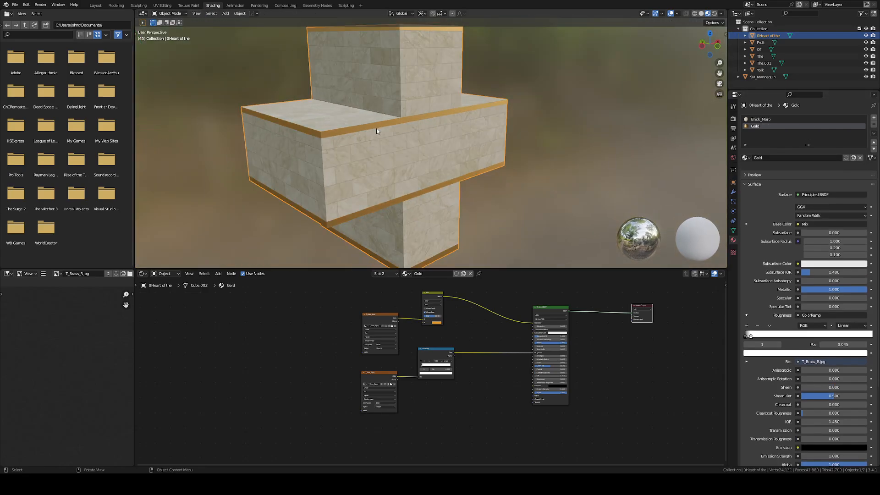
{"action": "middle_click_drag", "start_coordinate": [376, 128], "coordinate": [434, 123]}
{"action": "scroll", "coordinate": [434, 123], "scroll_direction": "down", "scroll_amount": 2}
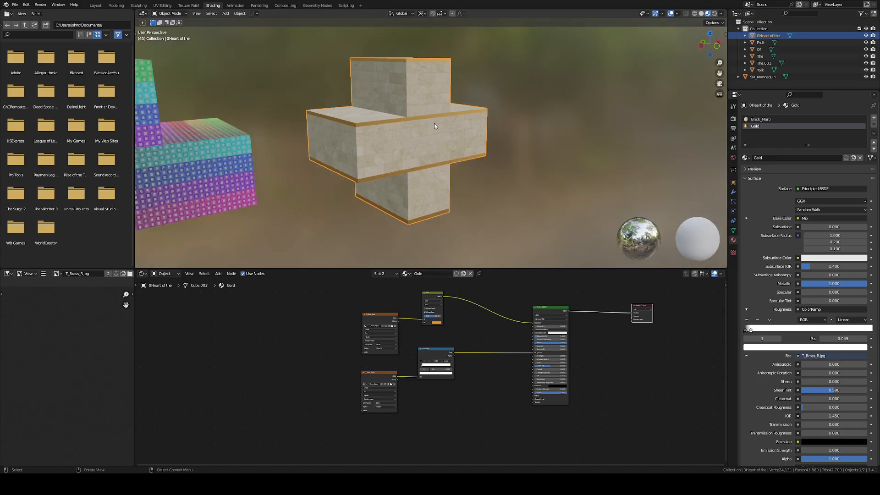
Compare the node setups of the cross's Brick_Marb and Gold materials, finishing with Brick_Marb as the active slot.
{"action": "left_click", "coordinate": [769, 119]}
{"action": "left_click", "coordinate": [763, 126]}
{"action": "left_click", "coordinate": [763, 120]}
{"action": "left_click", "coordinate": [765, 126]}
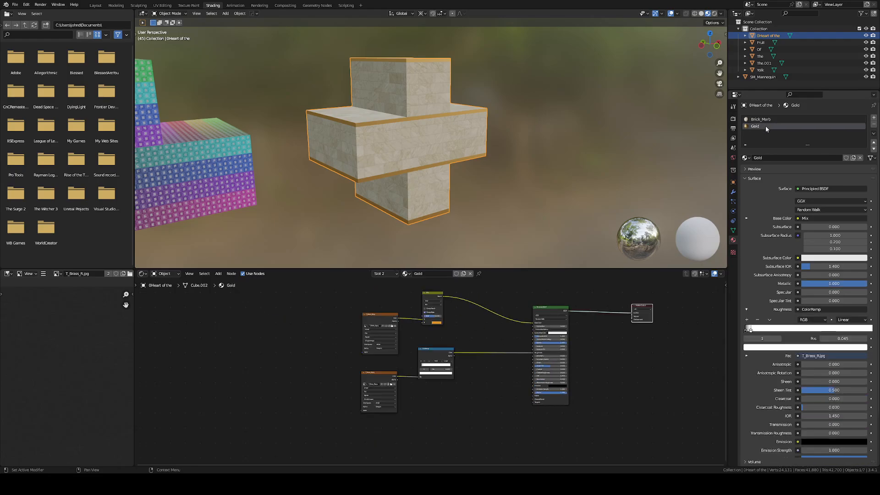
{"action": "left_click", "coordinate": [764, 120]}
{"action": "left_click", "coordinate": [763, 126]}
{"action": "left_click", "coordinate": [770, 119]}
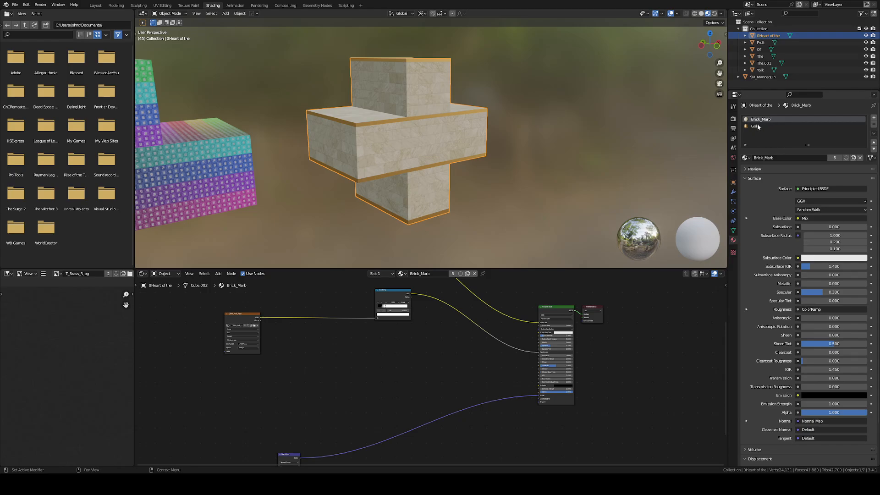
Inspect the cross's brick faces and gold trim from other sides, both up close and alongside the neighbouring models.
{"action": "scroll", "coordinate": [453, 109], "scroll_direction": "up", "scroll_amount": 3}
{"action": "scroll", "coordinate": [454, 109], "scroll_direction": "down", "scroll_amount": 5}
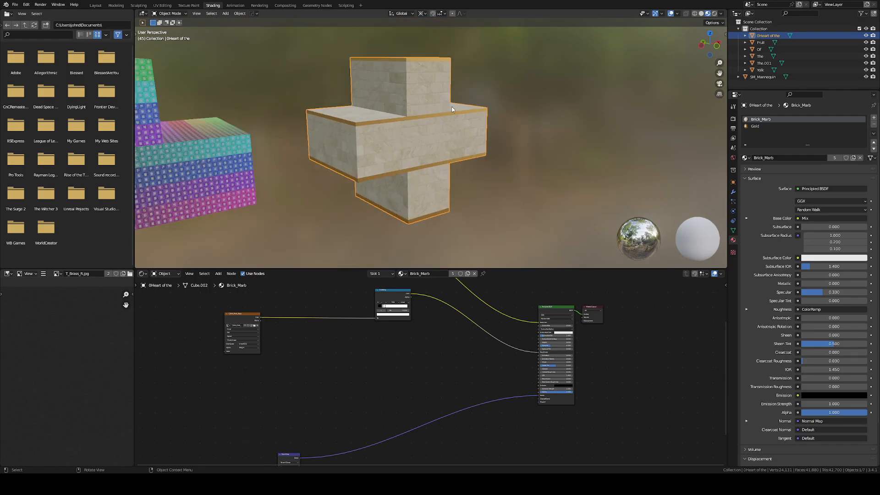
{"action": "scroll", "coordinate": [449, 111], "scroll_direction": "up", "scroll_amount": 5}
{"action": "middle_click_drag", "start_coordinate": [458, 108], "coordinate": [399, 108]}
{"action": "scroll", "coordinate": [447, 112], "scroll_direction": "down", "scroll_amount": 5}
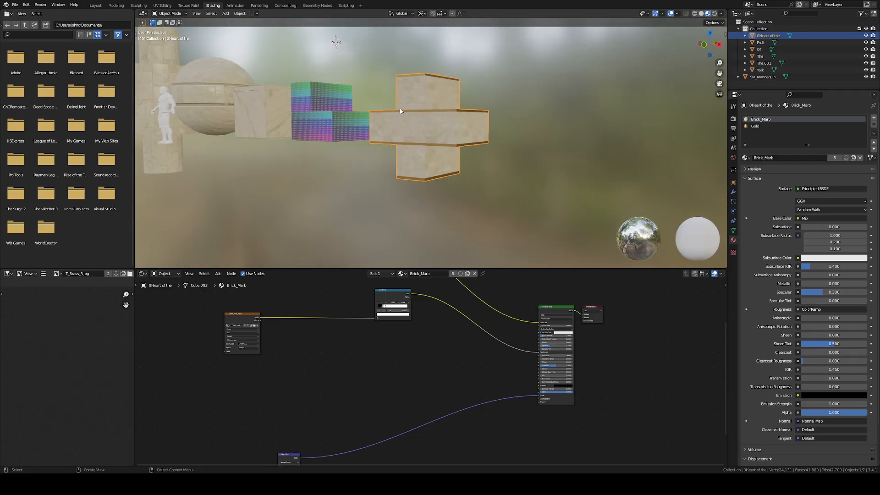
{"action": "scroll", "coordinate": [400, 108], "scroll_direction": "up", "scroll_amount": 4}
{"action": "scroll", "coordinate": [483, 98], "scroll_direction": "down", "scroll_amount": 6}
{"action": "middle_click_drag", "start_coordinate": [484, 98], "coordinate": [365, 53]}
{"action": "scroll", "coordinate": [478, 113], "scroll_direction": "up", "scroll_amount": 4}
{"action": "scroll", "coordinate": [478, 113], "scroll_direction": "down", "scroll_amount": 5}
Select and frame the box's top slab, the sphere and the stepped cylinder in turn to review their brick texturing.
{"action": "left_click", "coordinate": [277, 92]}
{"action": "key", "text": "KP_Decimal"}
{"action": "scroll", "coordinate": [276, 94], "scroll_direction": "down", "scroll_amount": 6}
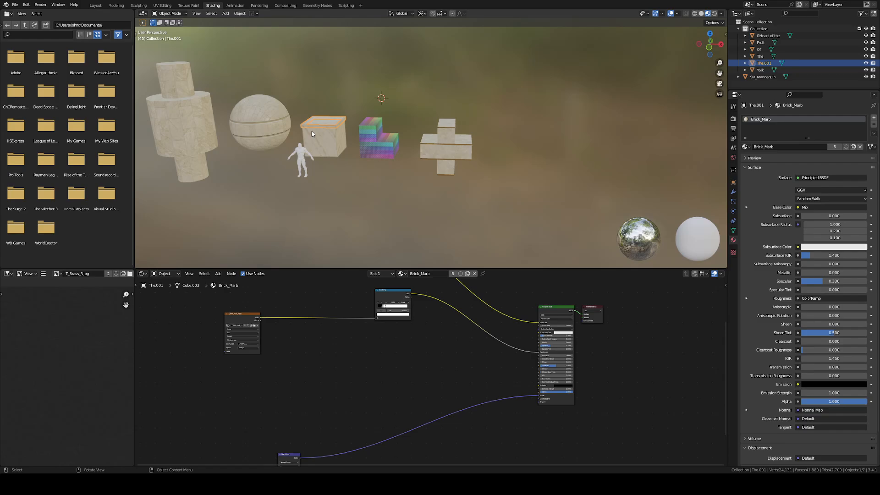
{"action": "middle_click_drag", "start_coordinate": [310, 132], "coordinate": [585, 127]}
{"action": "left_click", "coordinate": [272, 146]}
{"action": "key", "text": "KP_Decimal"}
{"action": "scroll", "coordinate": [273, 152], "scroll_direction": "down", "scroll_amount": 6}
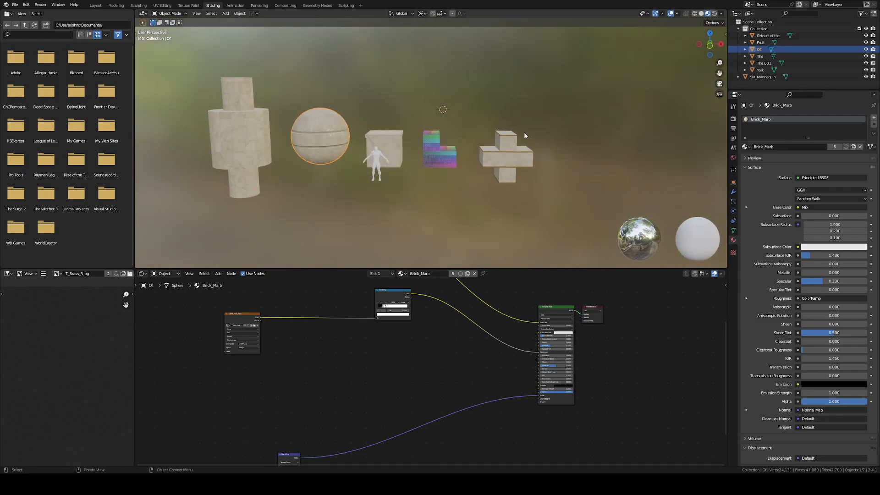
{"action": "left_click", "coordinate": [227, 137]}
{"action": "key", "text": "KP_Decimal"}
{"action": "scroll", "coordinate": [462, 115], "scroll_direction": "up", "scroll_amount": 4}
{"action": "middle_click_drag", "start_coordinate": [458, 110], "coordinate": [499, 207]}
{"action": "scroll", "coordinate": [499, 207], "scroll_direction": "down", "scroll_amount": 6}
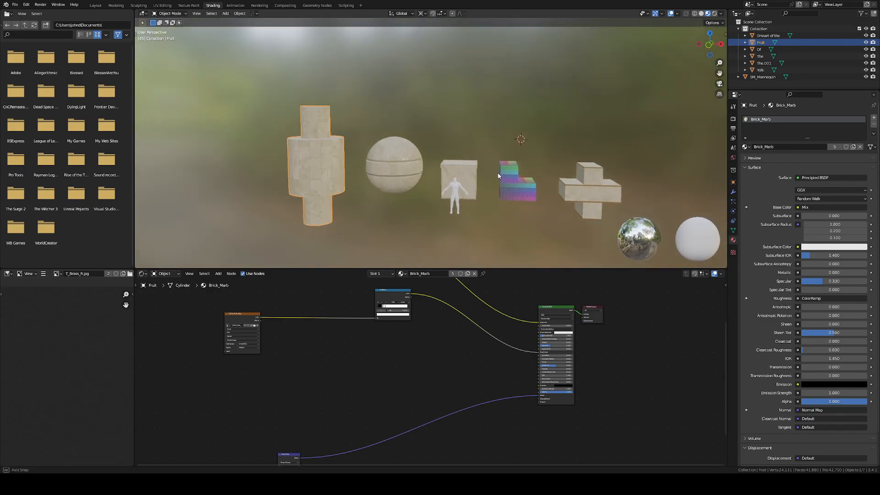
Review the full row of textured models from the front, checking the sphere, and leave everything deselected.
{"action": "mouse_move", "coordinate": [501, 177]}
{"action": "middle_mouse_down", "text": "shift"}
{"action": "mouse_move", "coordinate": [516, 148]}
{"action": "mouse_move", "coordinate": [525, 149]}
{"action": "mouse_move", "coordinate": [506, 192]}
{"action": "mouse_move", "coordinate": [497, 185]}
{"action": "middle_mouse_up", "text": "shift"}
{"action": "scroll", "coordinate": [566, 190], "scroll_direction": "up", "scroll_amount": 2}
{"action": "middle_click_drag", "start_coordinate": [566, 191], "coordinate": [565, 201]}
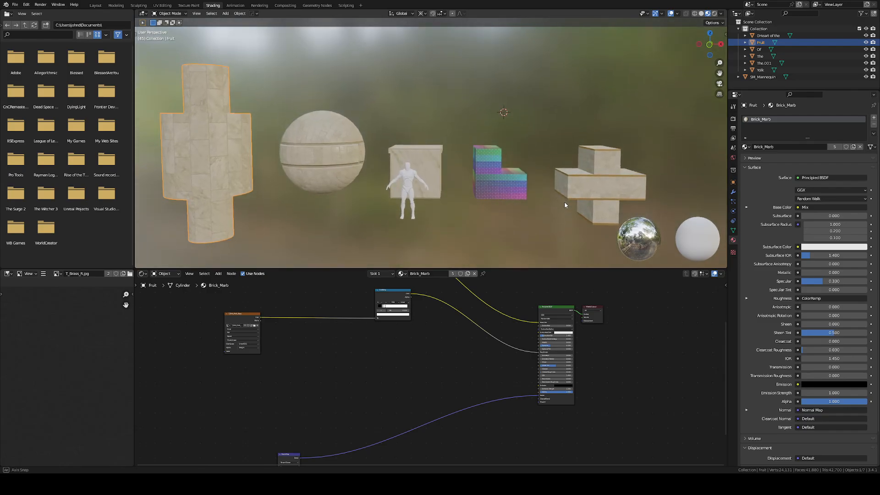
{"action": "middle_click_drag", "start_coordinate": [493, 194], "coordinate": [506, 185], "text": "shift"}
{"action": "left_click", "coordinate": [469, 118]}
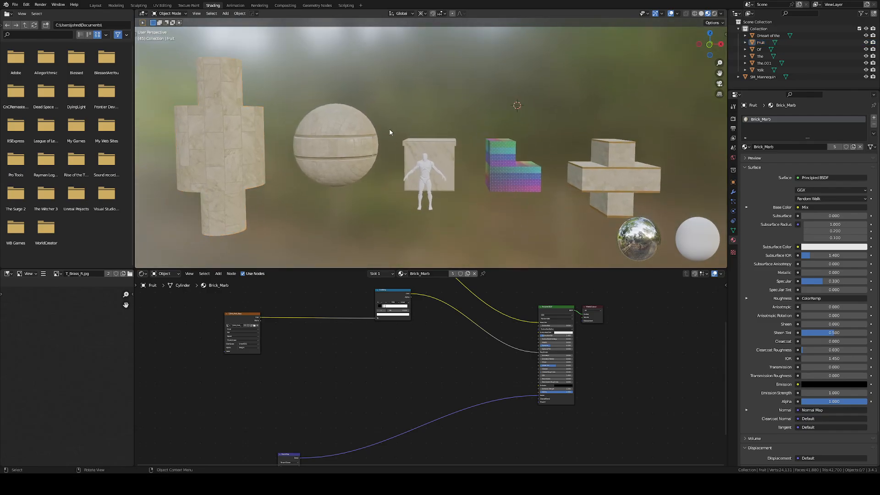
{"action": "left_click", "coordinate": [342, 150]}
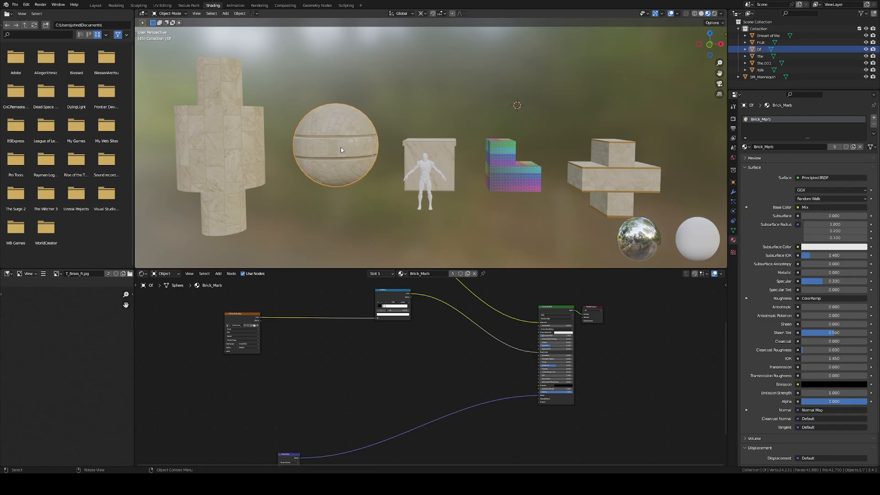
{"action": "left_click", "coordinate": [474, 79]}
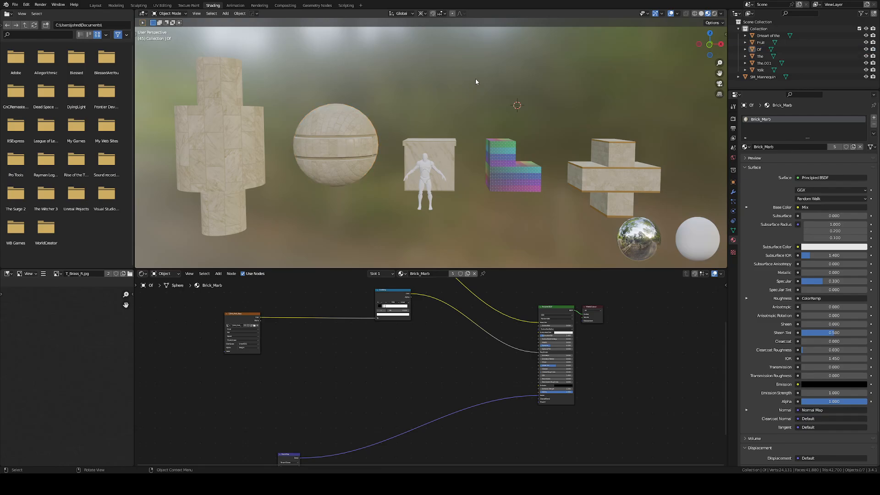